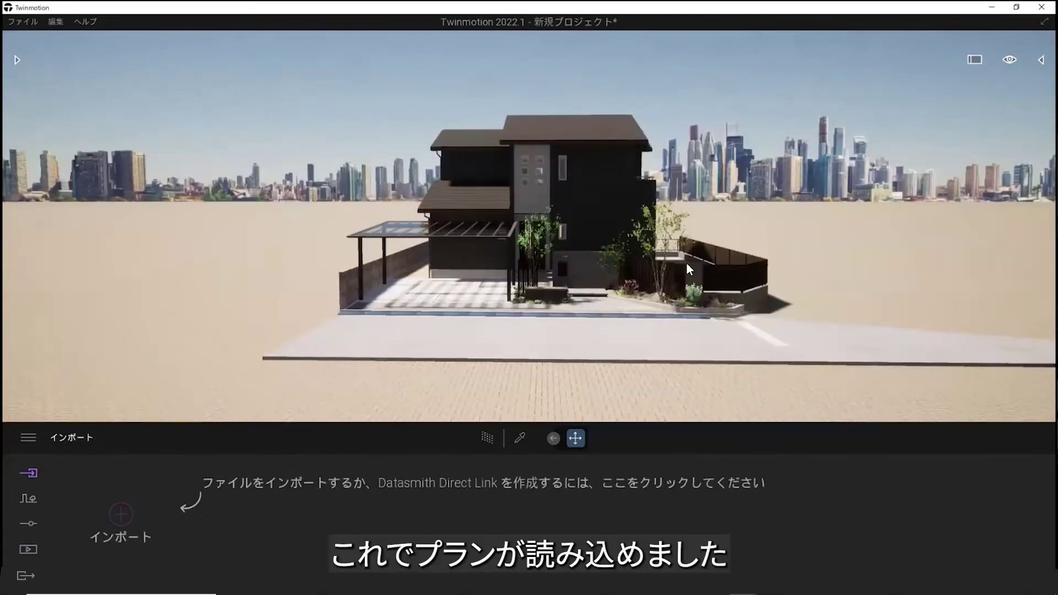
Set the scene's time of day to 10:00 and the month to April in the location settings
scroll(652, 312, "down", 3)
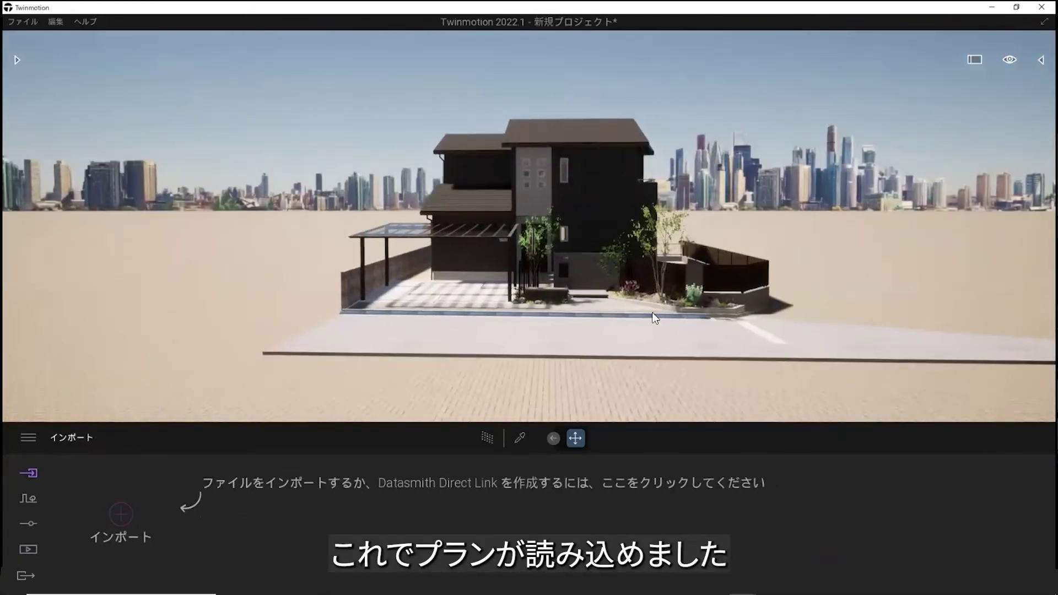
middle_click_drag(652, 312, 687, 302)
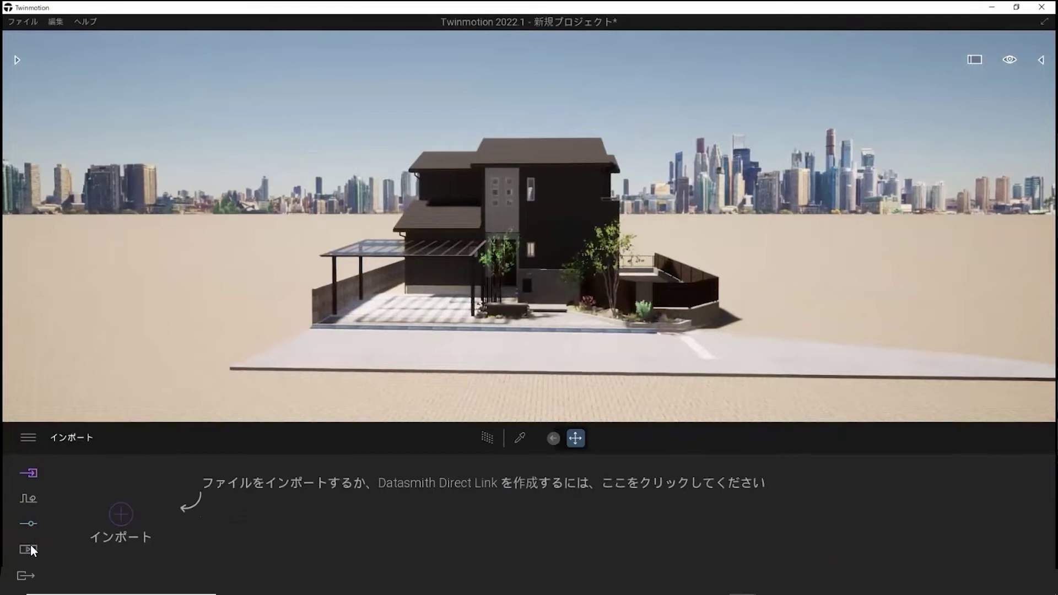
left_click(29, 523)
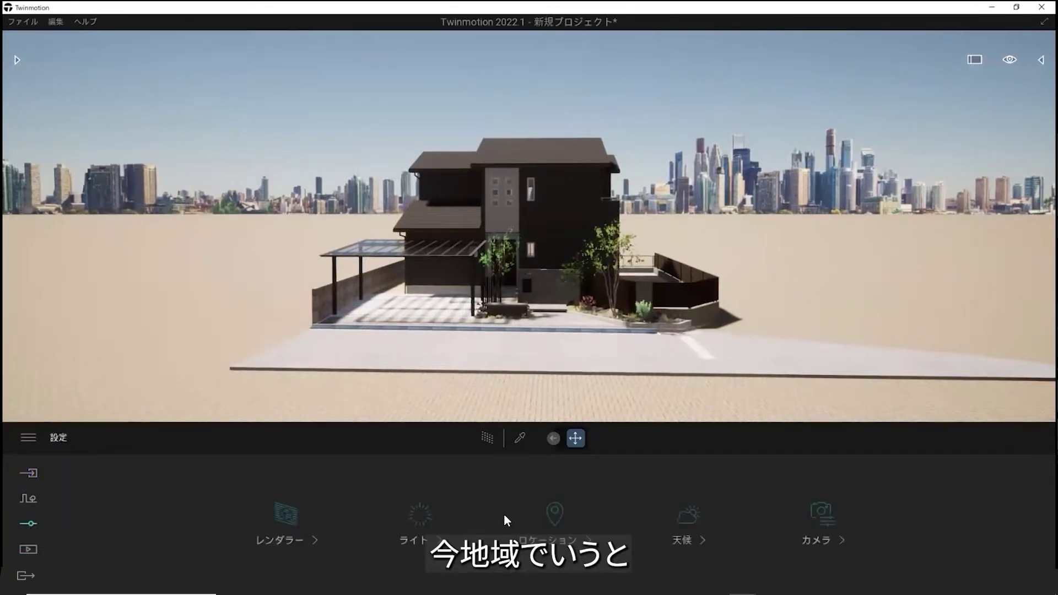
left_click(566, 514)
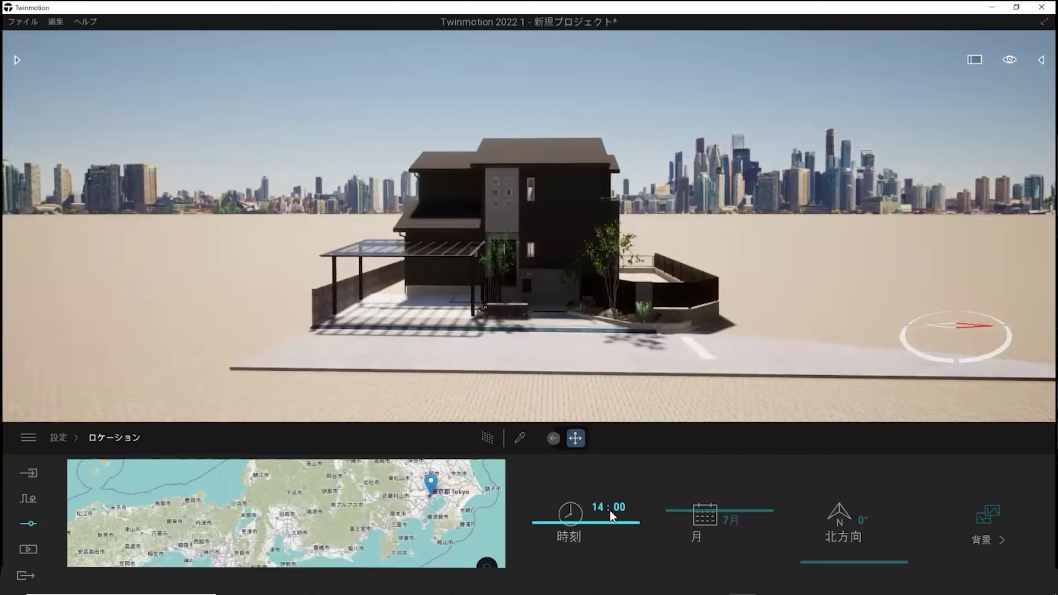
left_click(626, 507)
left_click_drag(531, 508, 535, 504)
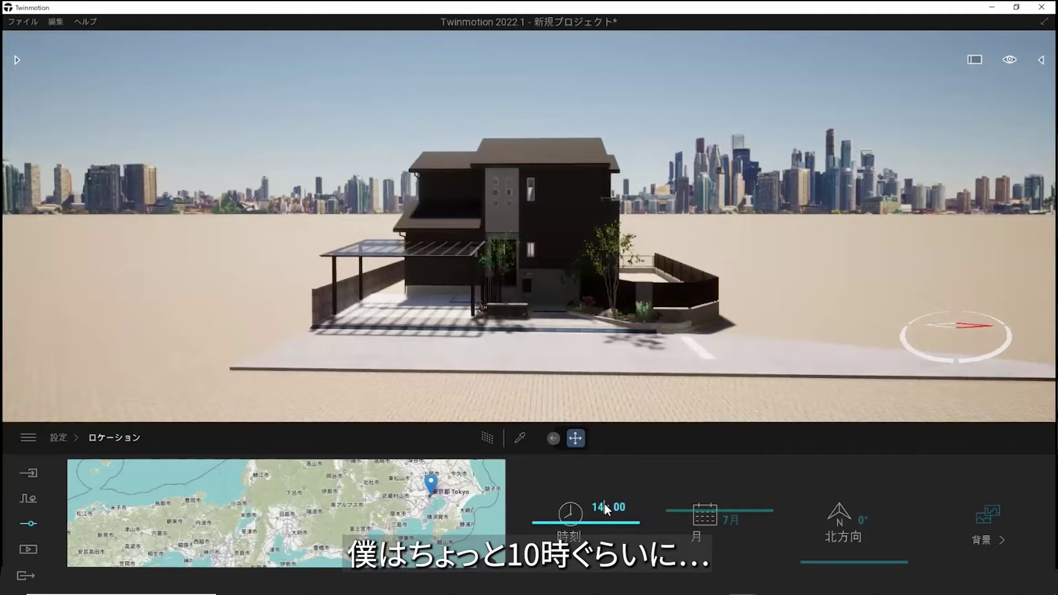
key("BackSpace")
type("0")
left_click(732, 516)
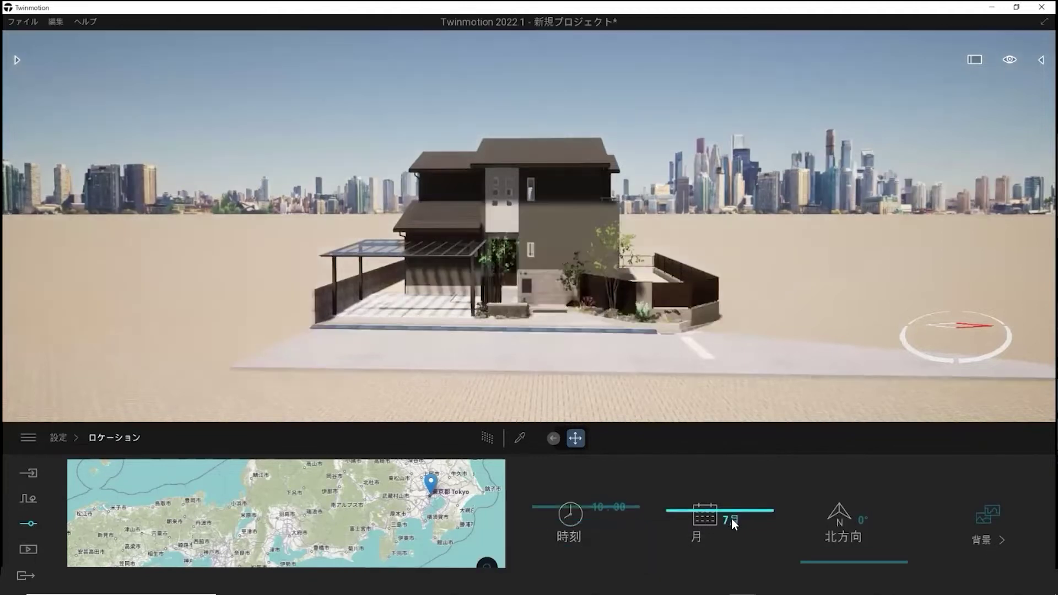
left_click_drag(727, 511, 727, 534)
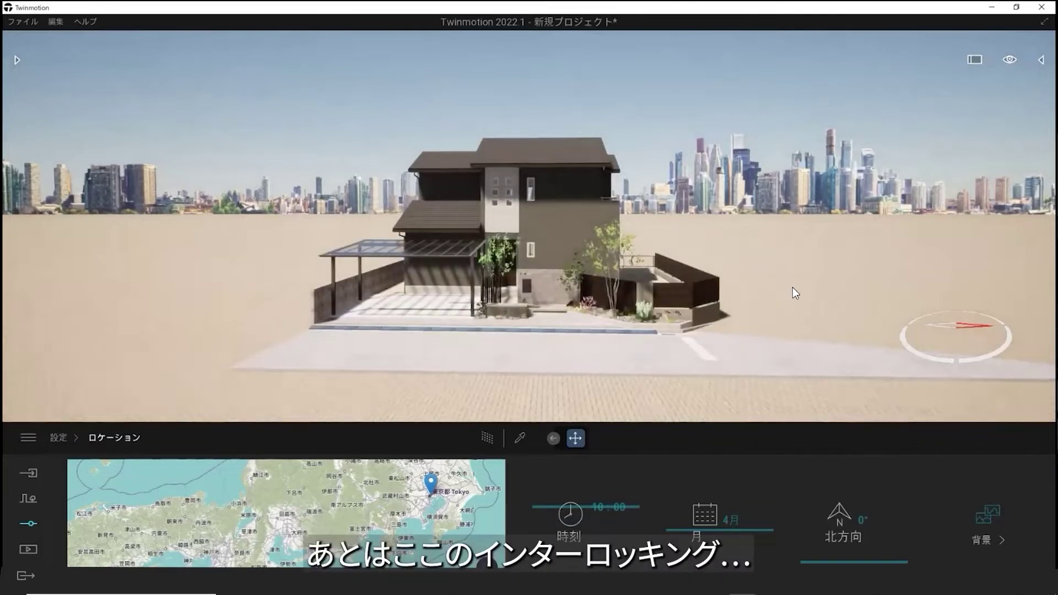
Delete the default sandy ground surrounding the house and its plot
scroll(789, 284, "up", 3)
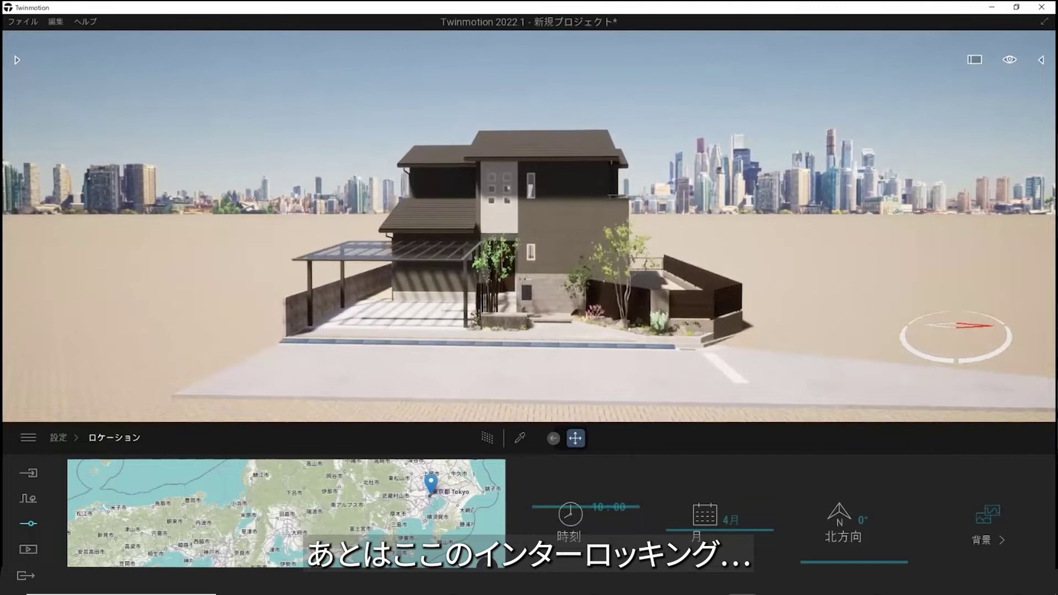
left_click(145, 329)
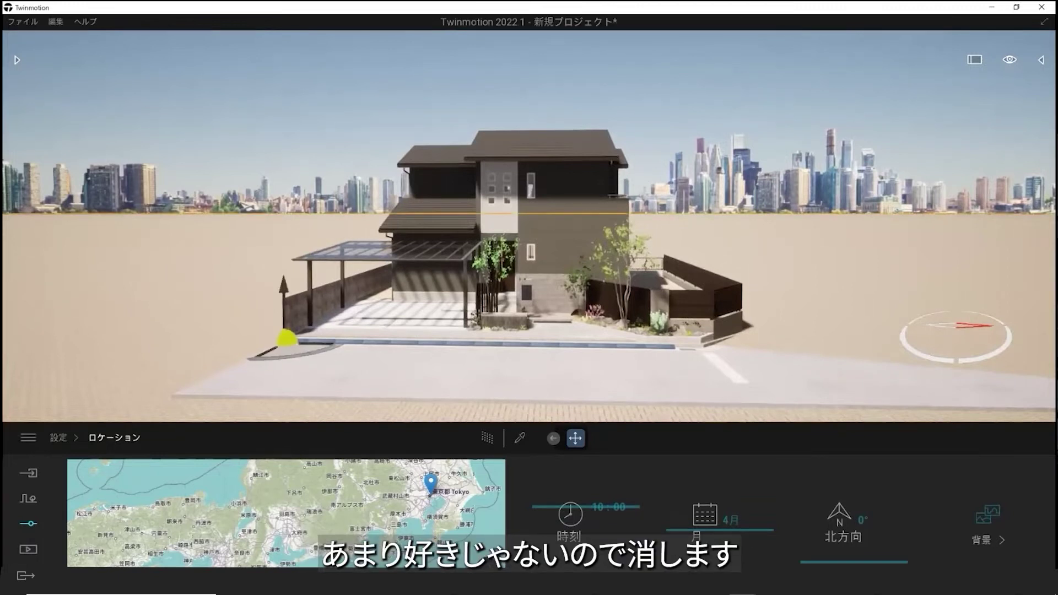
key("Delete")
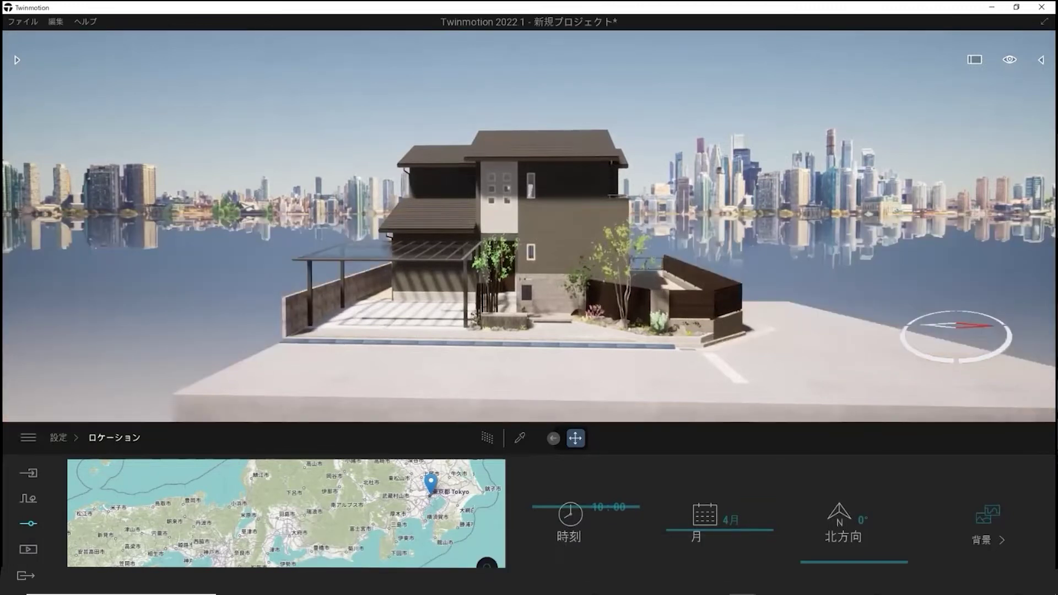
Set the location's background image to none (無し)
left_click(986, 529)
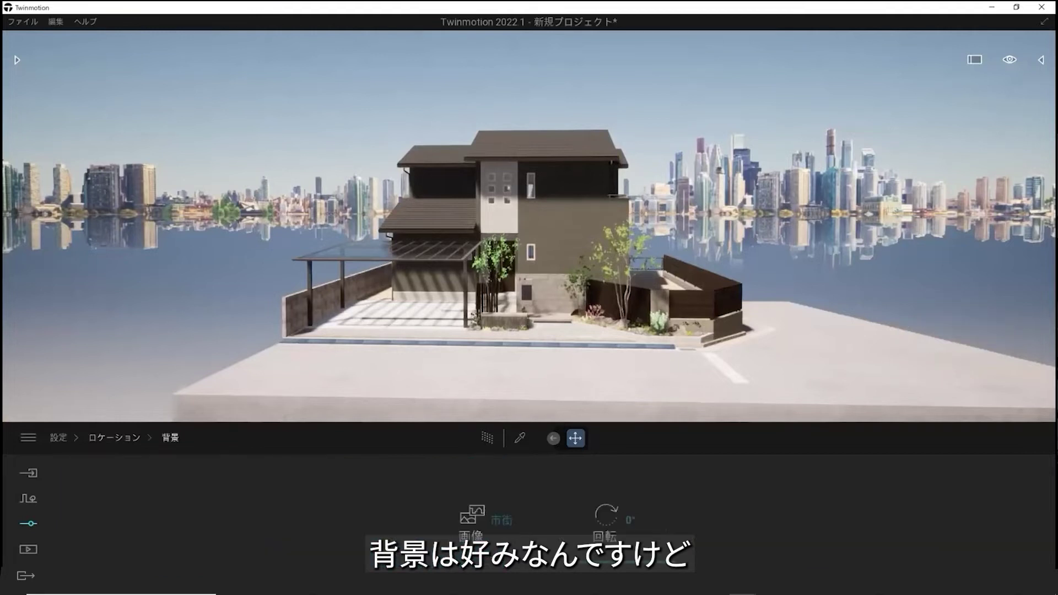
left_click(481, 512)
left_click(326, 272)
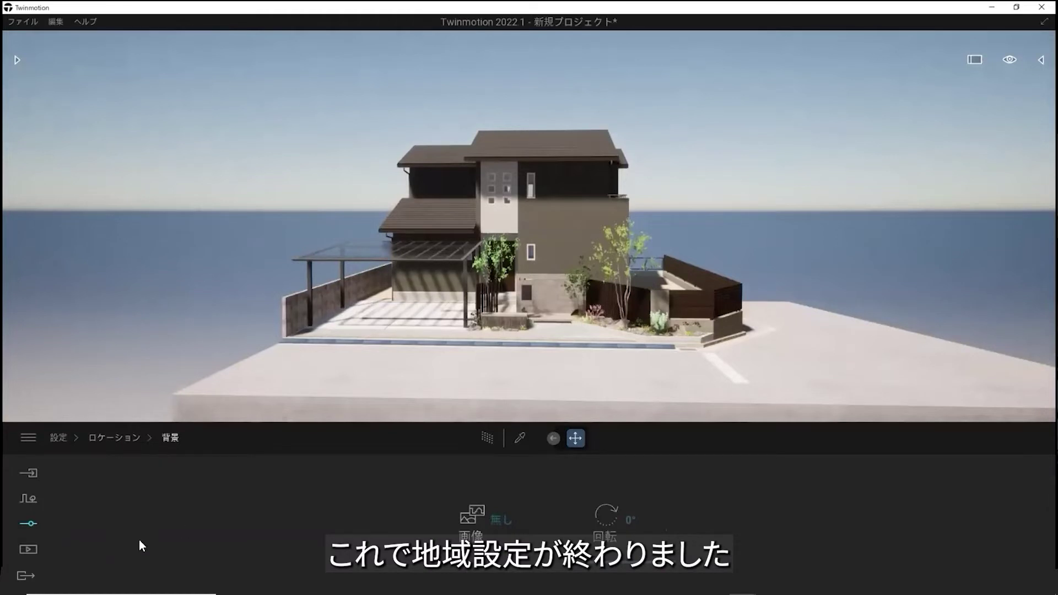
Create a first still image showing the house and front garden from the front corner at an angle
left_click(27, 548)
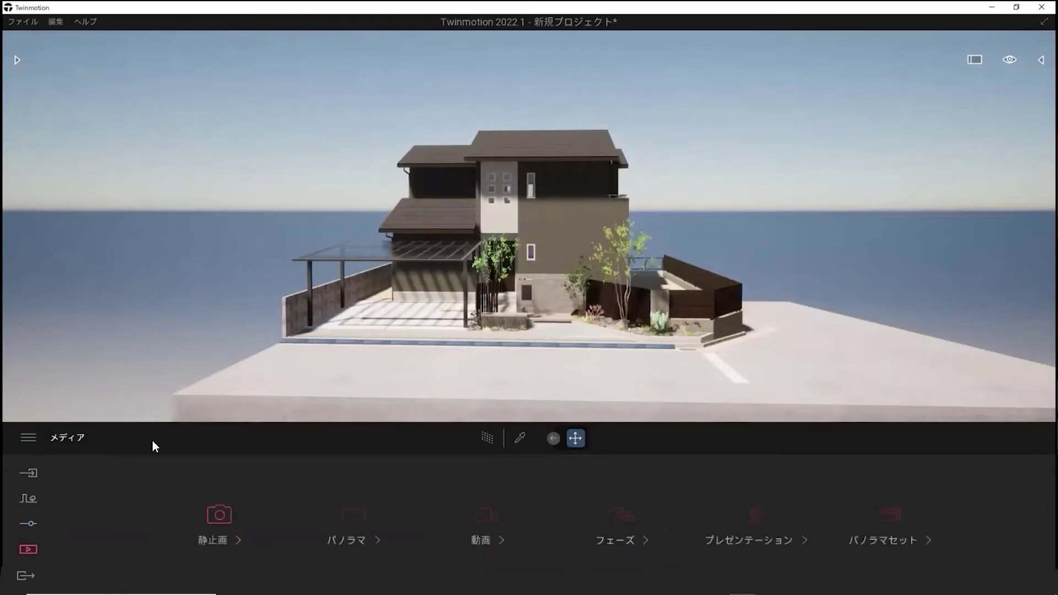
left_click(218, 520)
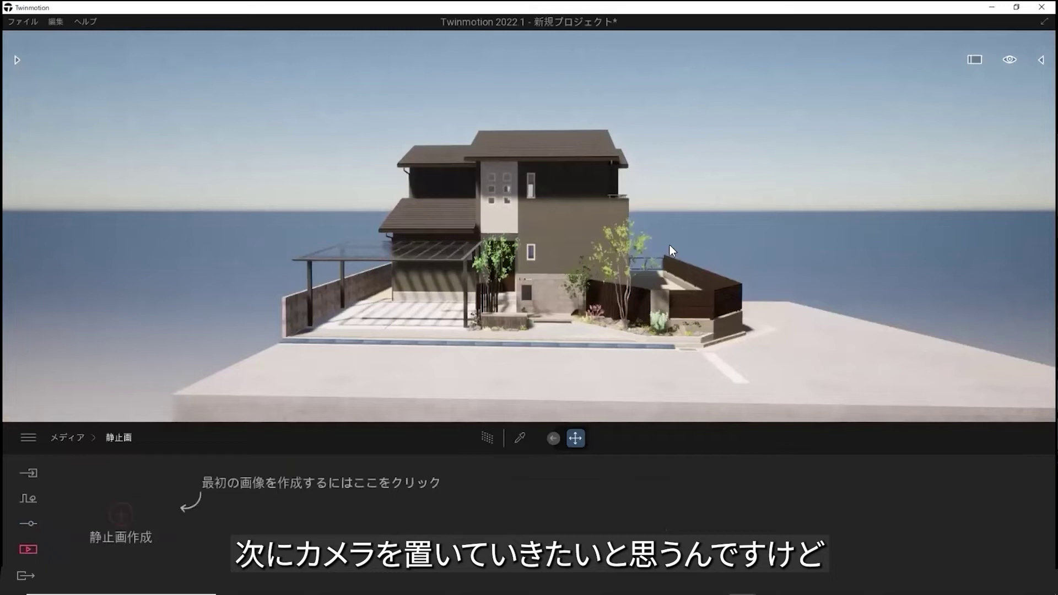
middle_click_drag(663, 296, 639, 309)
scroll(624, 273, "up", 5)
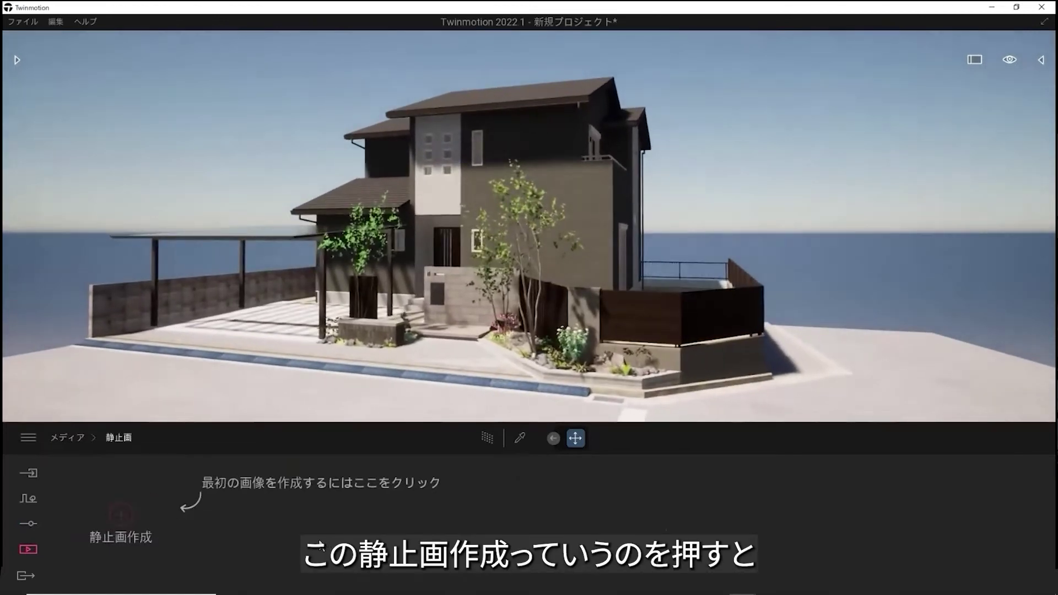
left_click(120, 514)
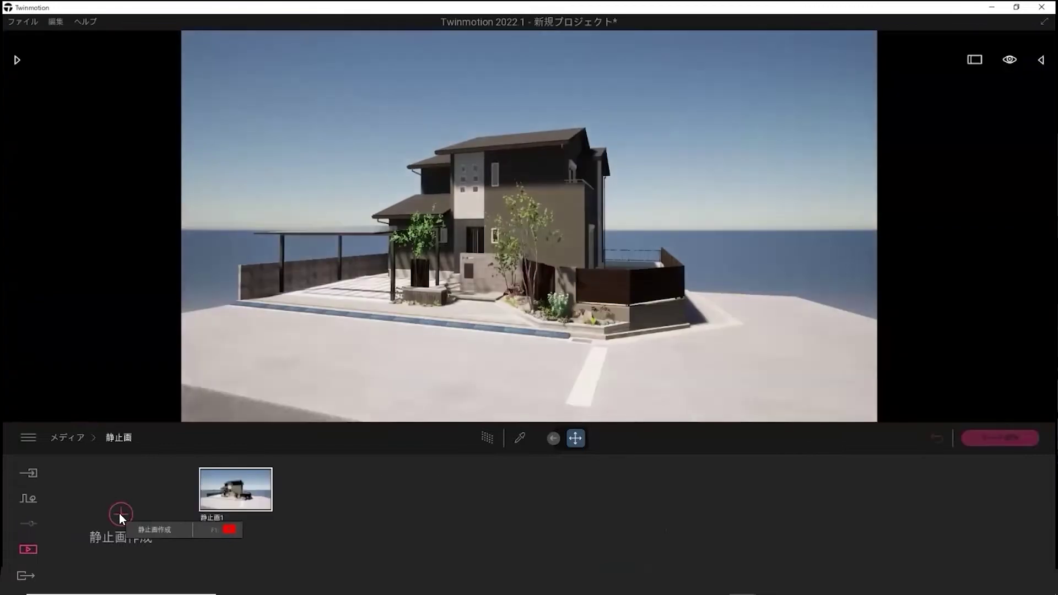
Reframe the first still closer so the house, carport and corner fence fill the frame, and update it with this view
middle_click_drag(574, 262, 595, 256)
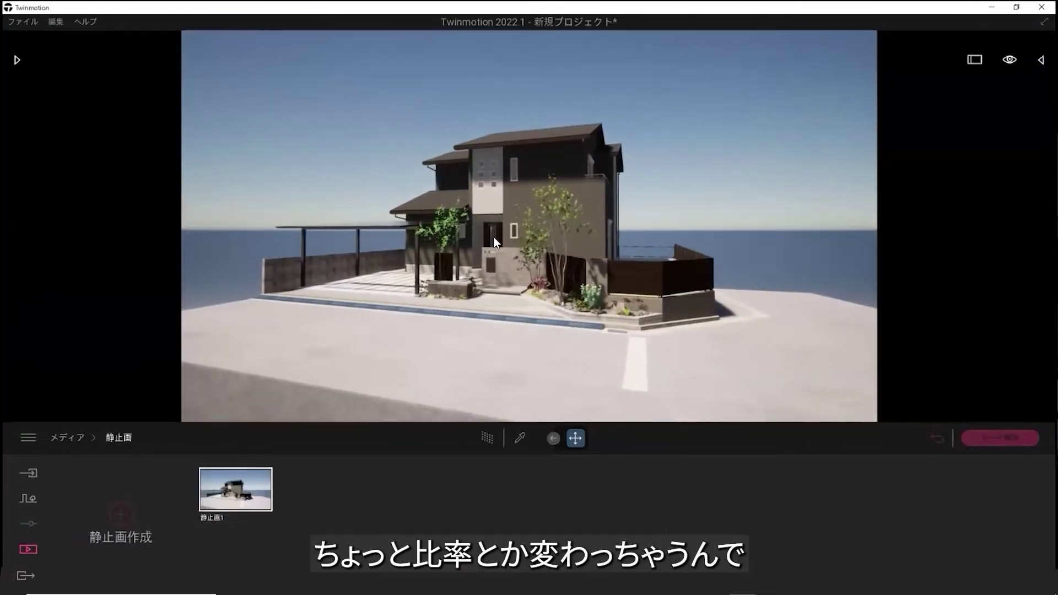
scroll(661, 293, "up", 2)
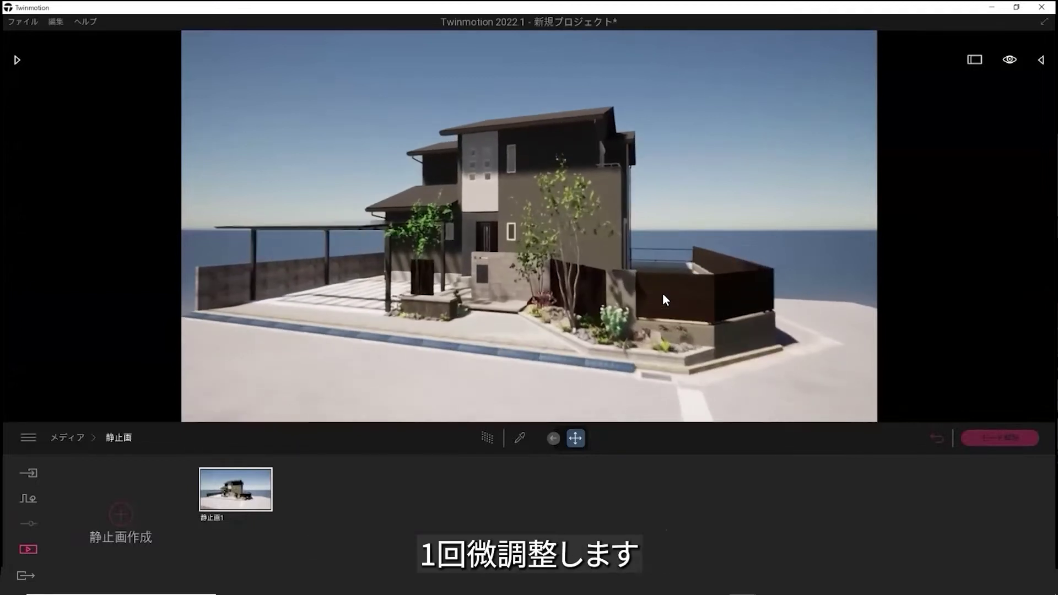
right_click_drag(700, 321, 701, 331)
middle_click_drag(700, 330, 702, 336)
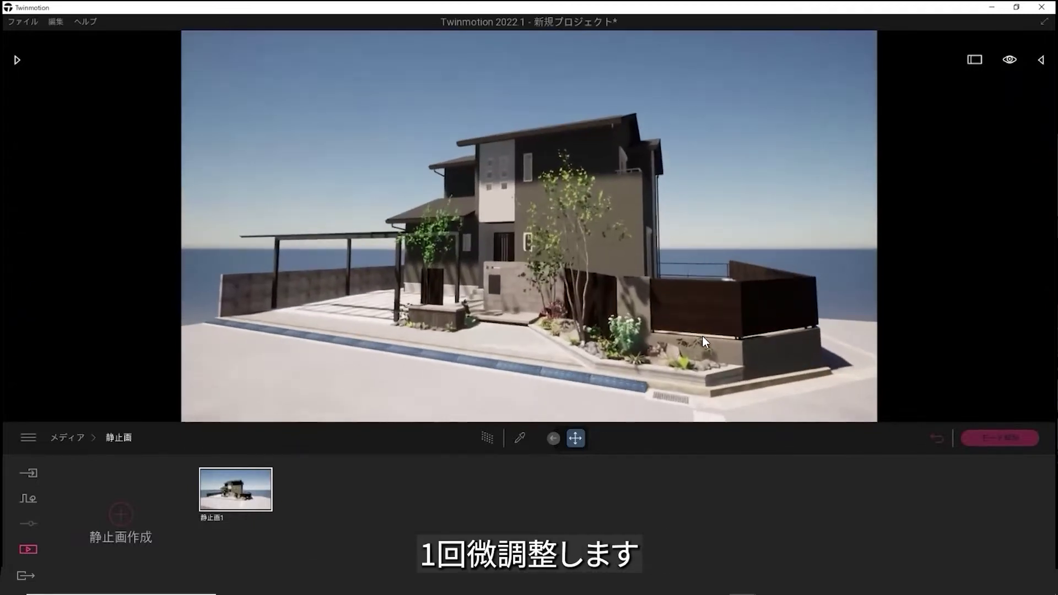
right_click_drag(703, 336, 702, 353)
scroll(703, 336, "up", 2)
middle_click_drag(525, 302, 525, 291)
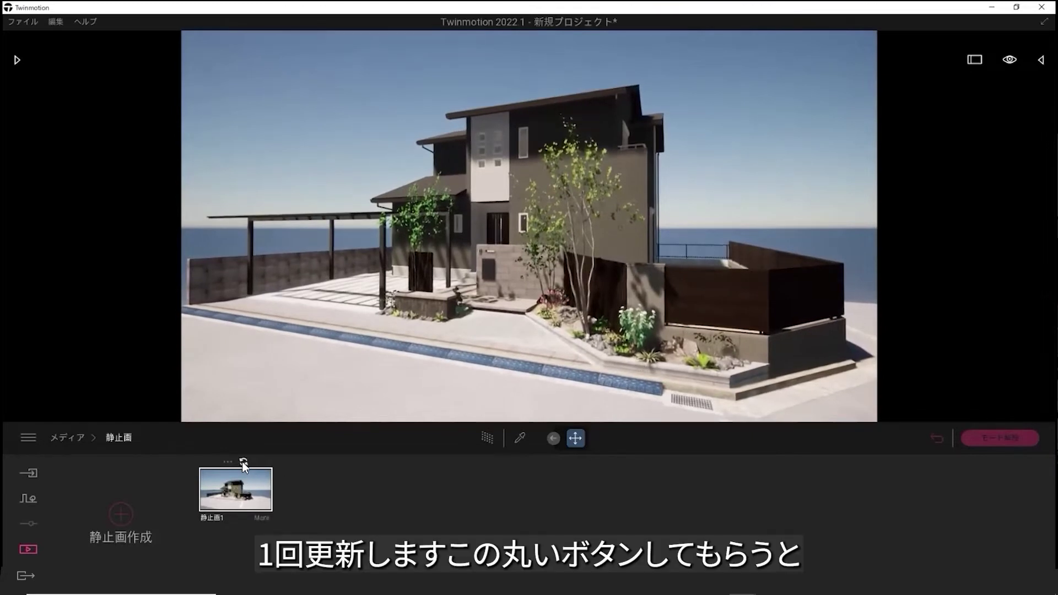
left_click(242, 461)
left_click(243, 461)
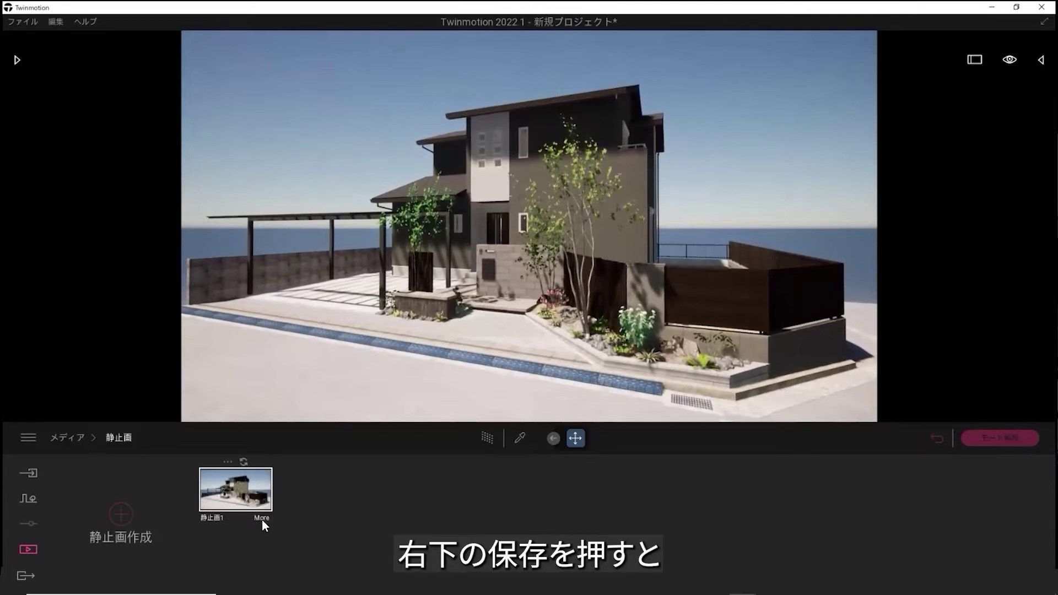
Adjust the north direction in the first still's own location settings to change the sunlight angle
left_click(262, 517)
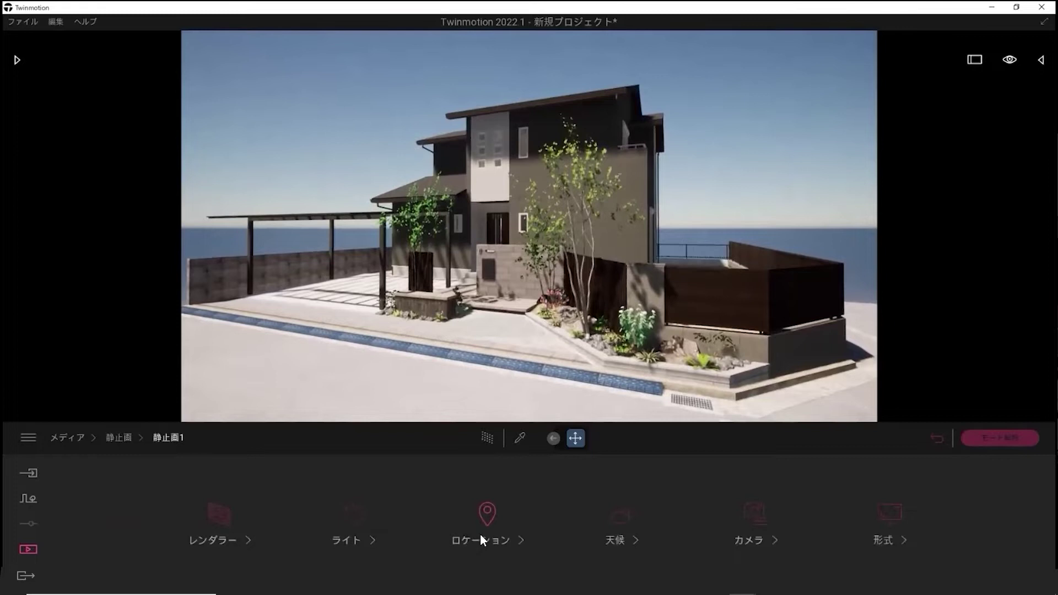
left_click(488, 513)
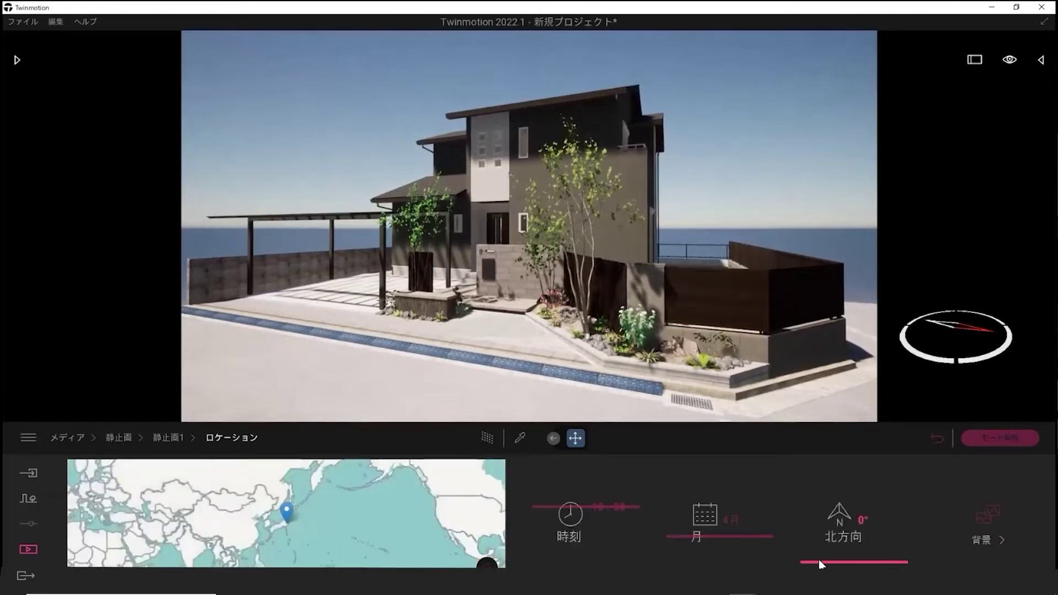
left_click_drag(824, 566, 837, 489)
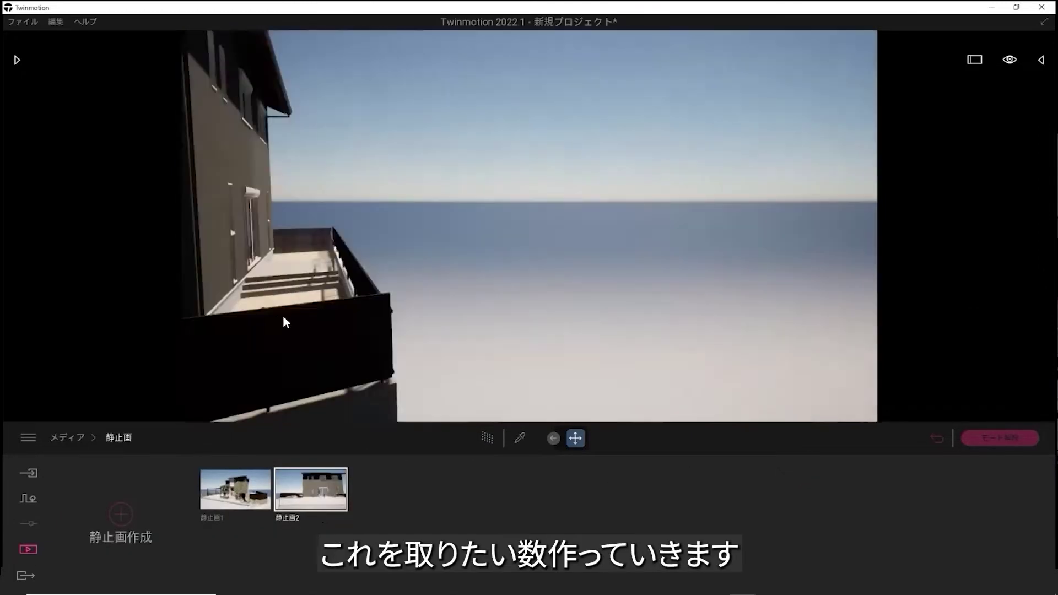
Create a third still image facing the house front, with the entrance, both trees and the fence in frame
key("s")
key("a")
right_click_drag(424, 278, 435, 298)
left_click_drag(434, 298, 437, 305)
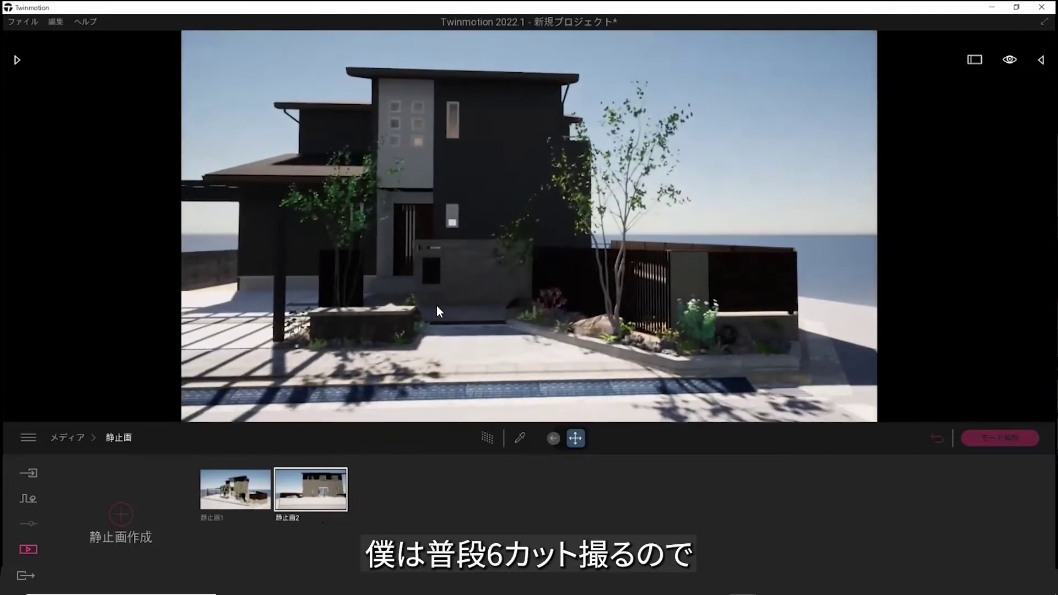
left_click(124, 511)
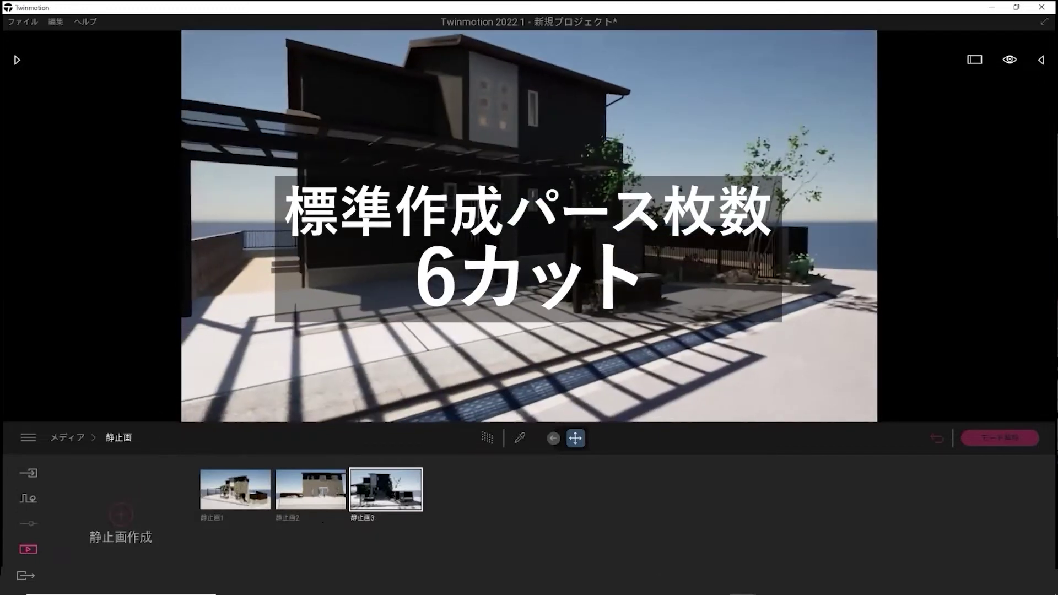
Create three more stills: one from the carport side, an elevated view of the frontage, and a close-up of the entrance approach
key("w")
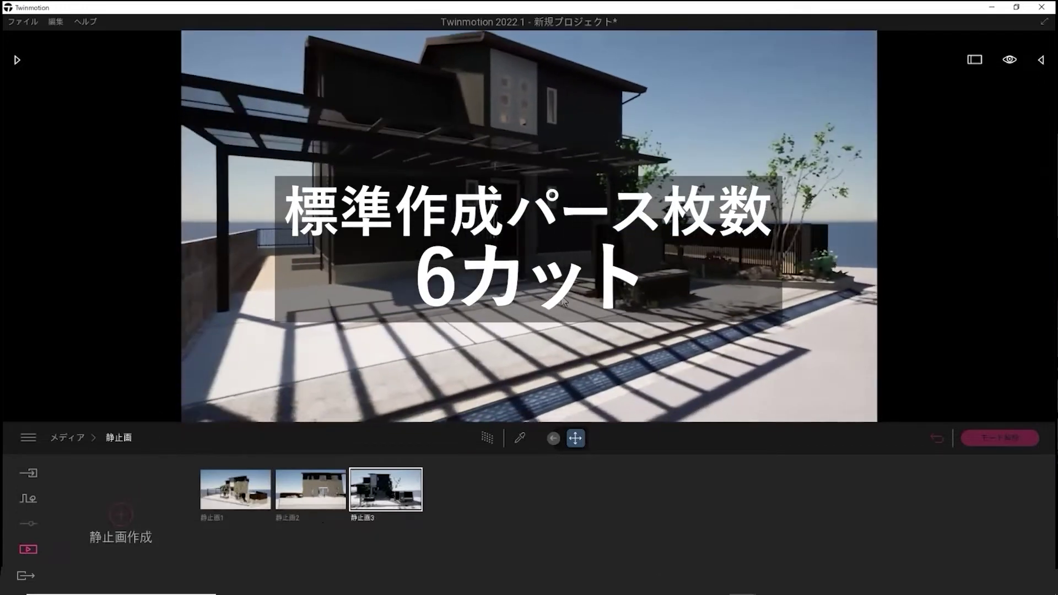
left_click(121, 514)
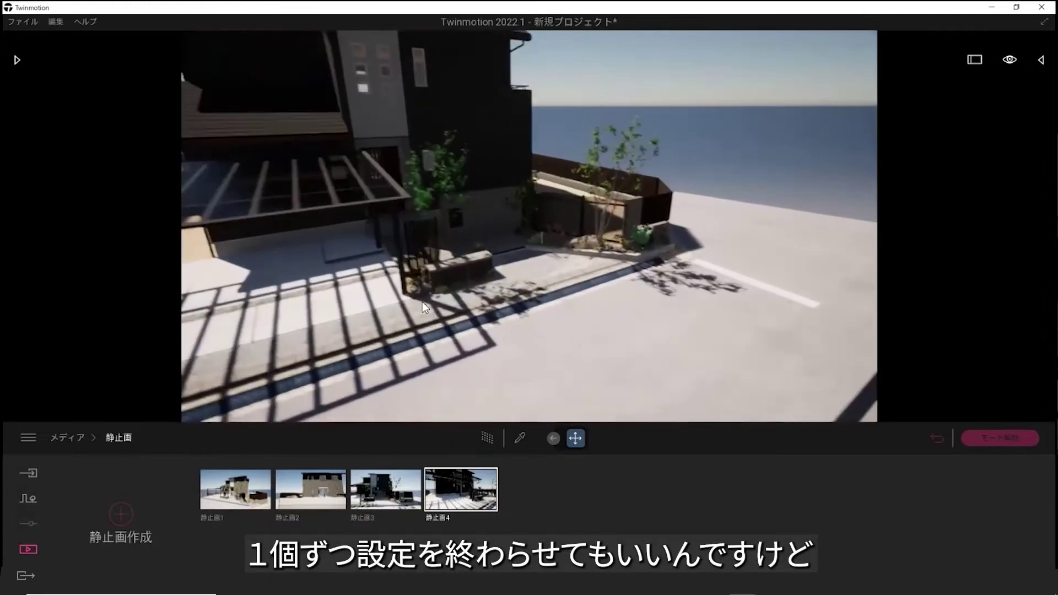
key("F1")
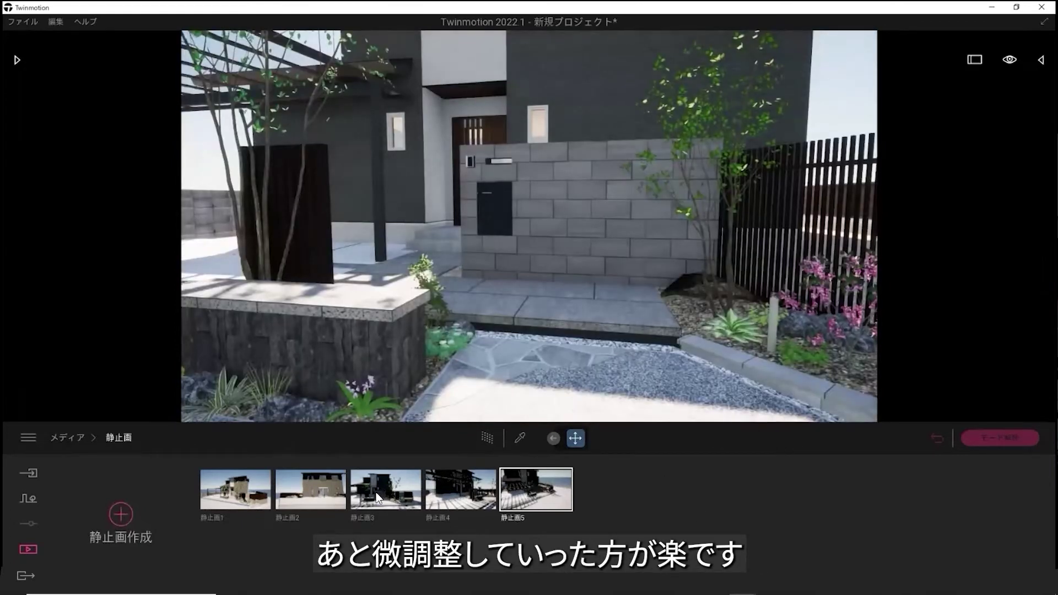
key("F1")
Set the third still's north direction to 297° so sunlight falls on the house front
left_click(383, 501)
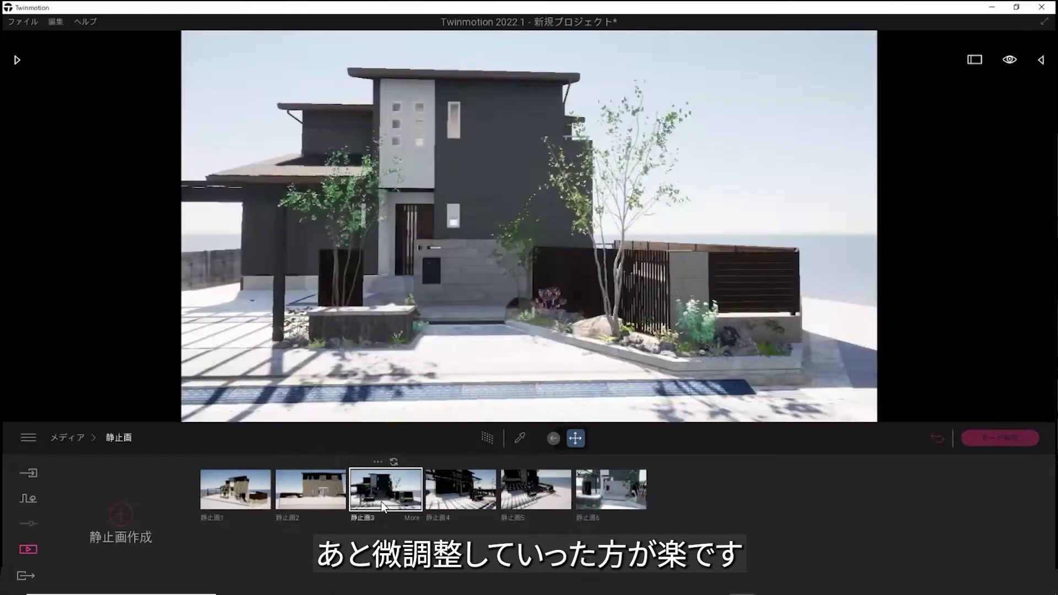
left_click(412, 519)
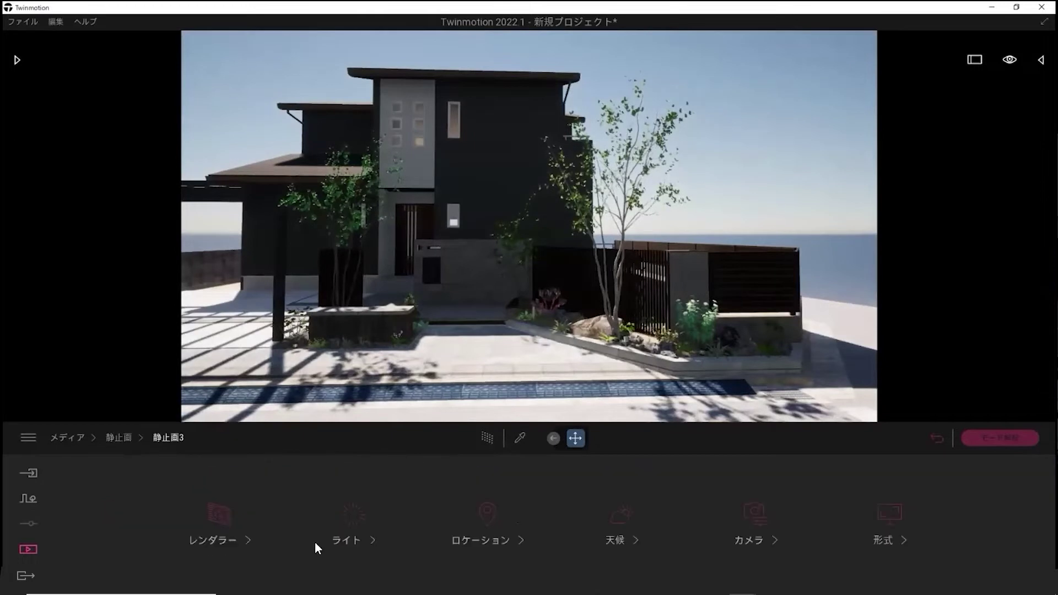
left_click(505, 541)
left_click_drag(837, 523, 845, 483)
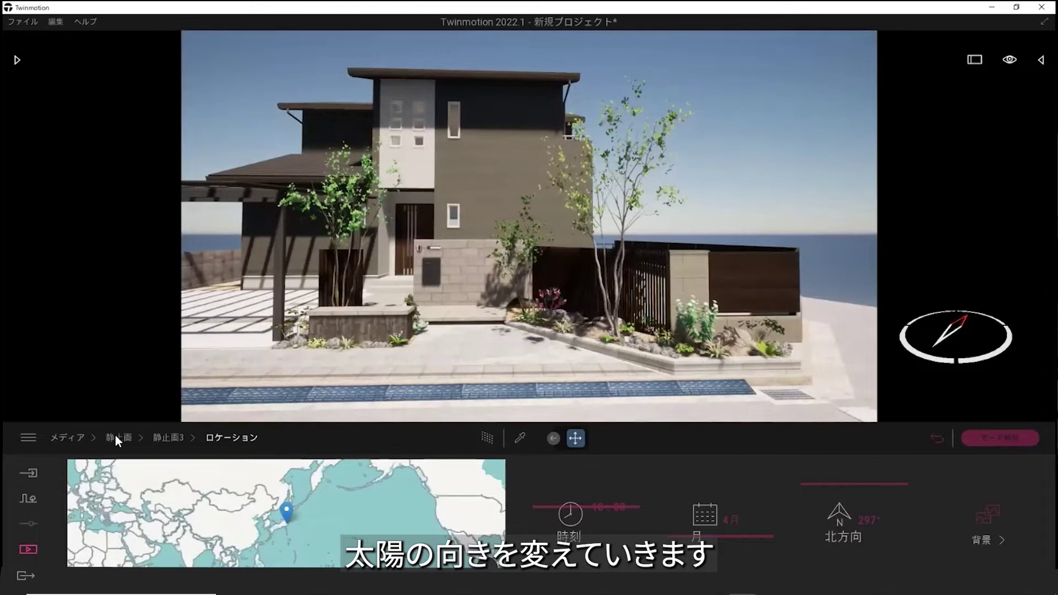
Set the north direction of the fourth still, the carport view, to 237°
left_click(115, 435)
left_click(477, 493)
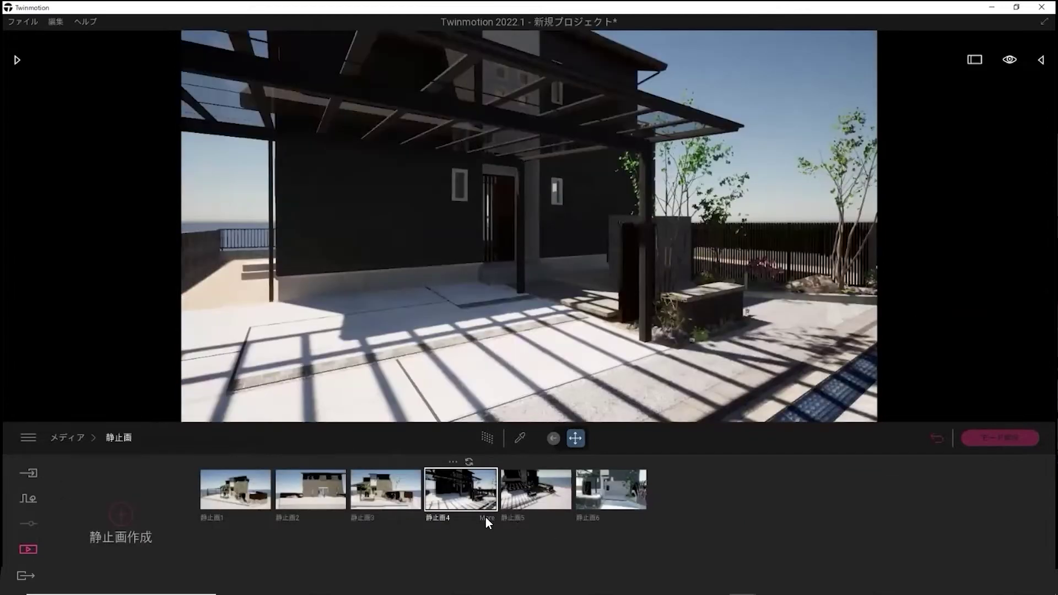
left_click(485, 519)
left_click(465, 541)
left_click_drag(841, 526, 837, 479)
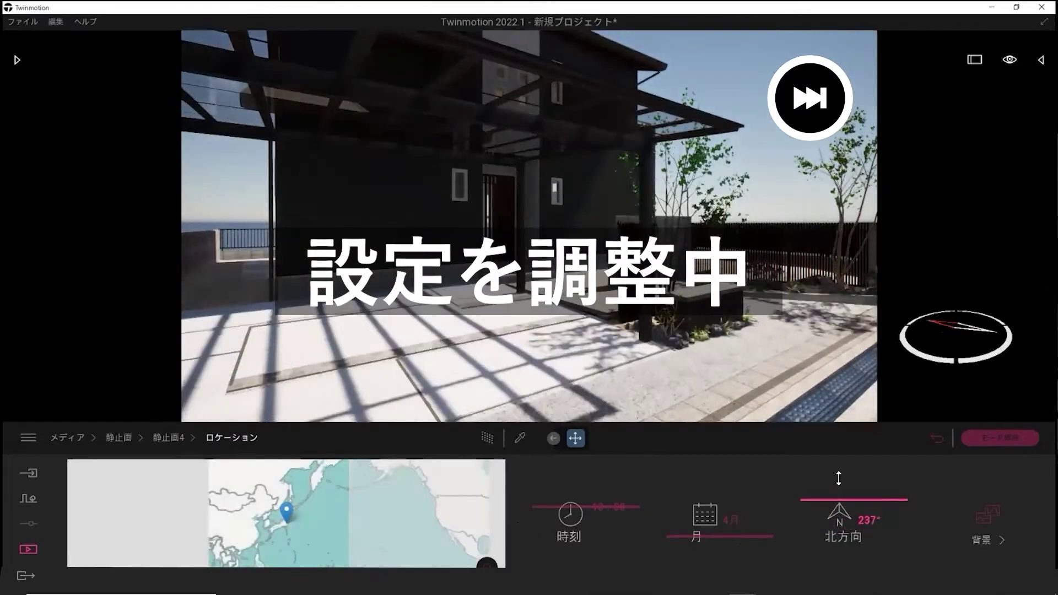
Set the north direction of the fifth still, the elevated frontage view, to 312°
left_click(117, 437)
left_click(534, 486)
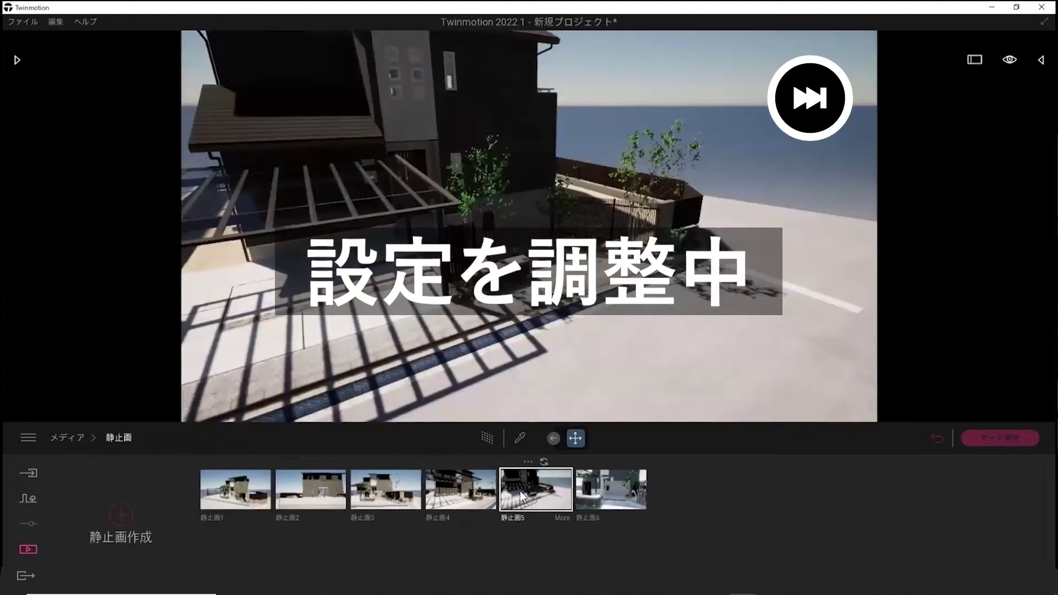
left_click(560, 518)
left_click(473, 537)
left_click_drag(821, 520, 819, 480)
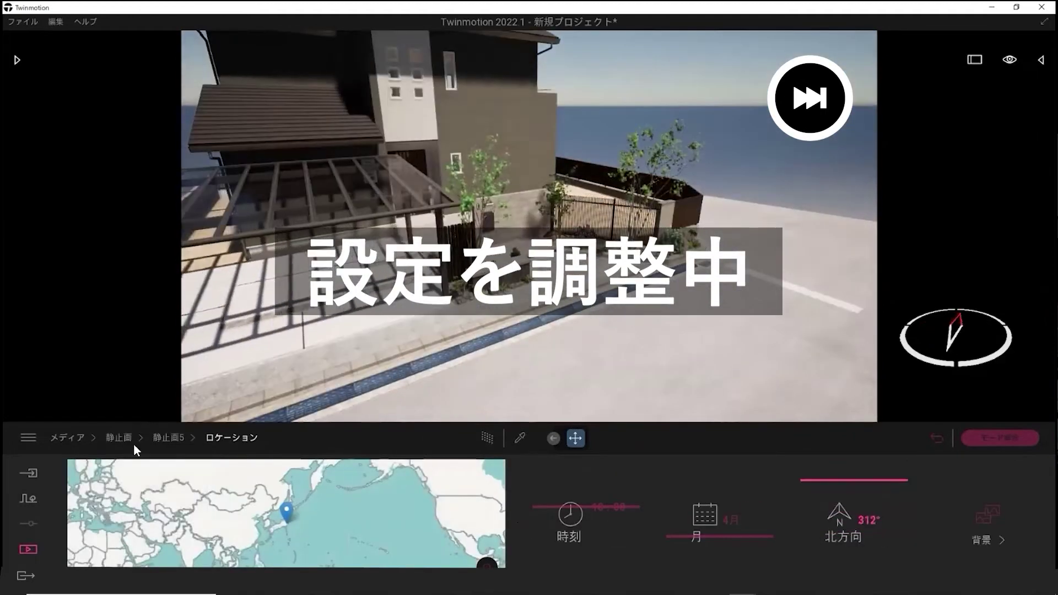
Set the north direction of the sixth still, the entrance close-up, to 268°
left_click(118, 438)
left_click(612, 489)
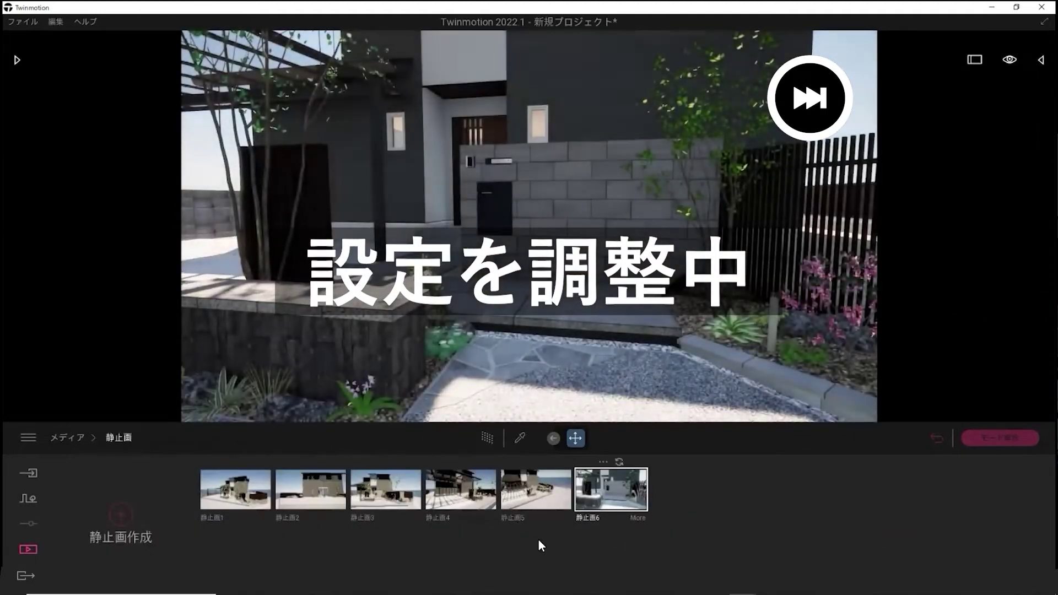
left_click(638, 518)
left_click(479, 537)
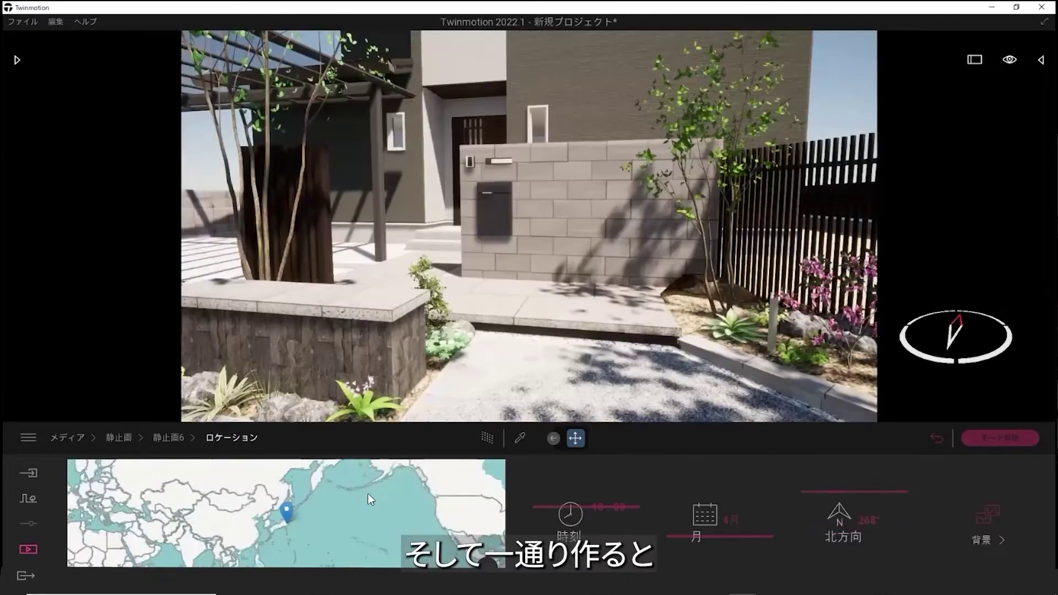
Review the finished stills one after another to compare their angles and lighting
left_click(118, 437)
left_click(236, 491)
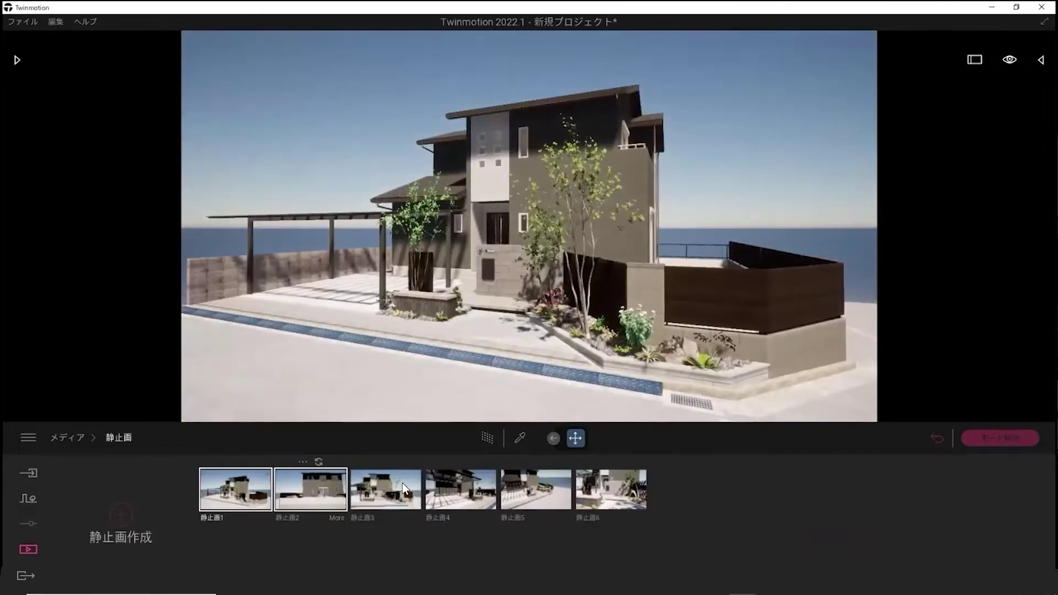
left_click(391, 488)
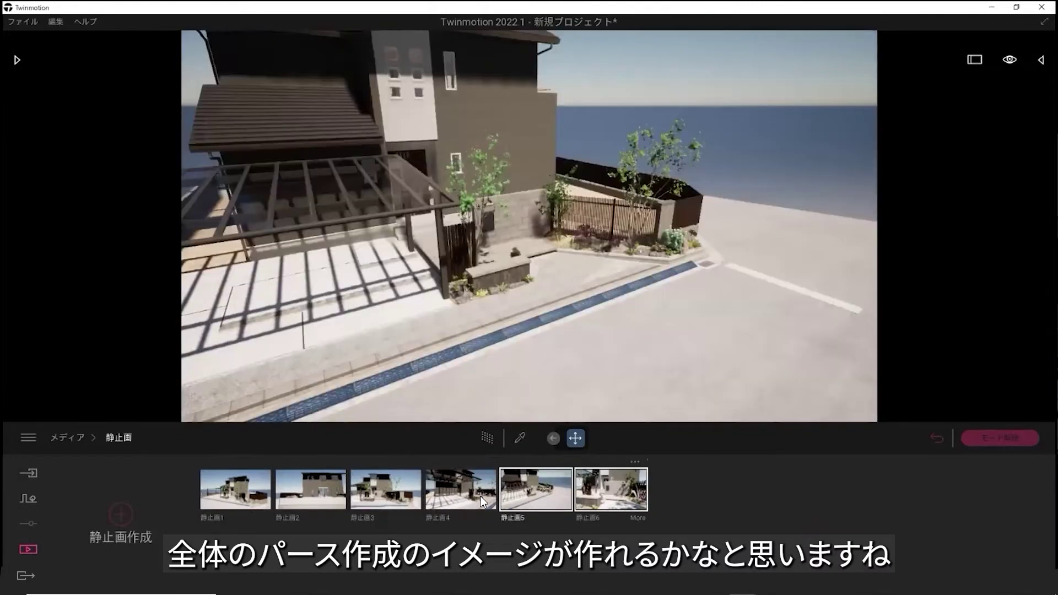
left_click(610, 490)
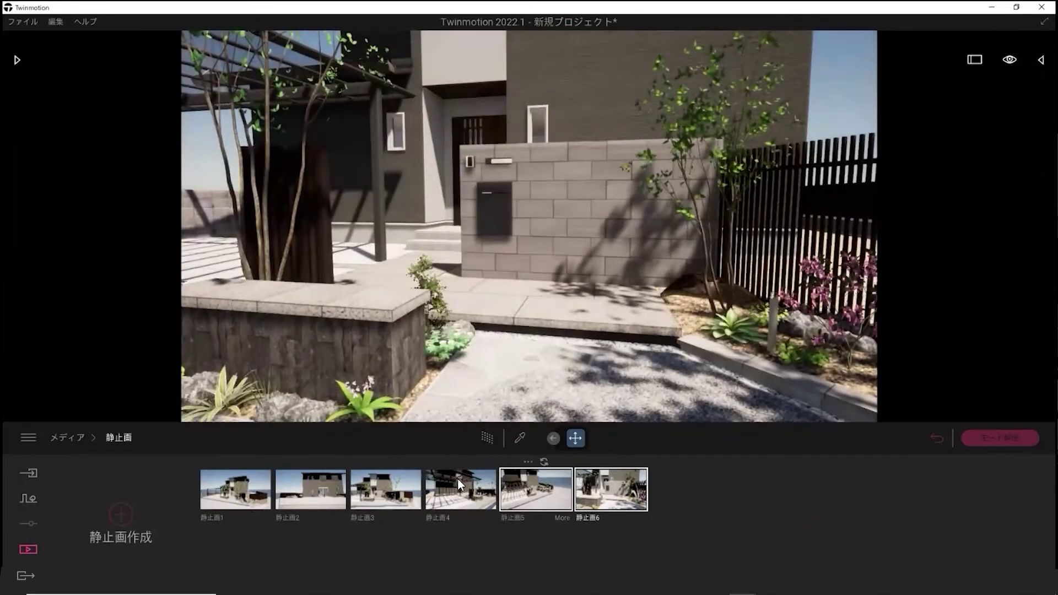
left_click(536, 484)
left_click(452, 490)
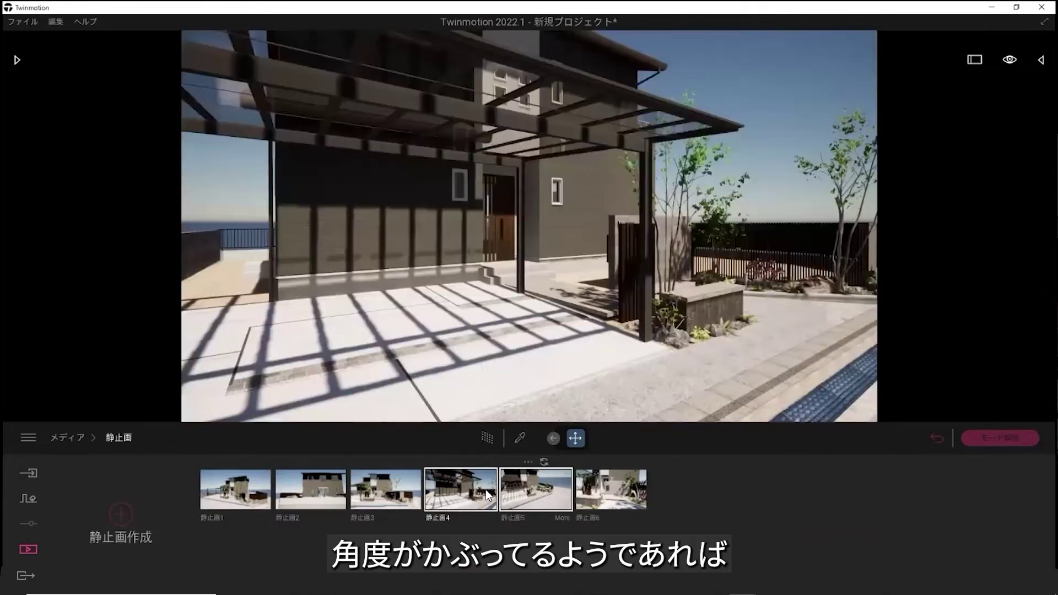
Reframe the fifth still on the fenced side of the house, update it, and set its north direction to 251°
left_click(518, 492)
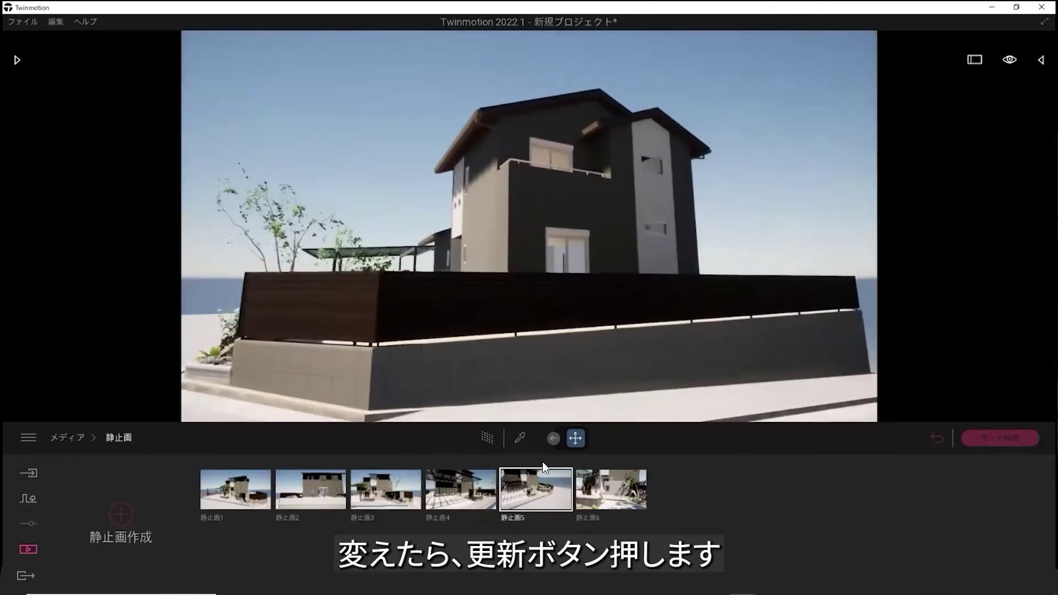
left_click(543, 465)
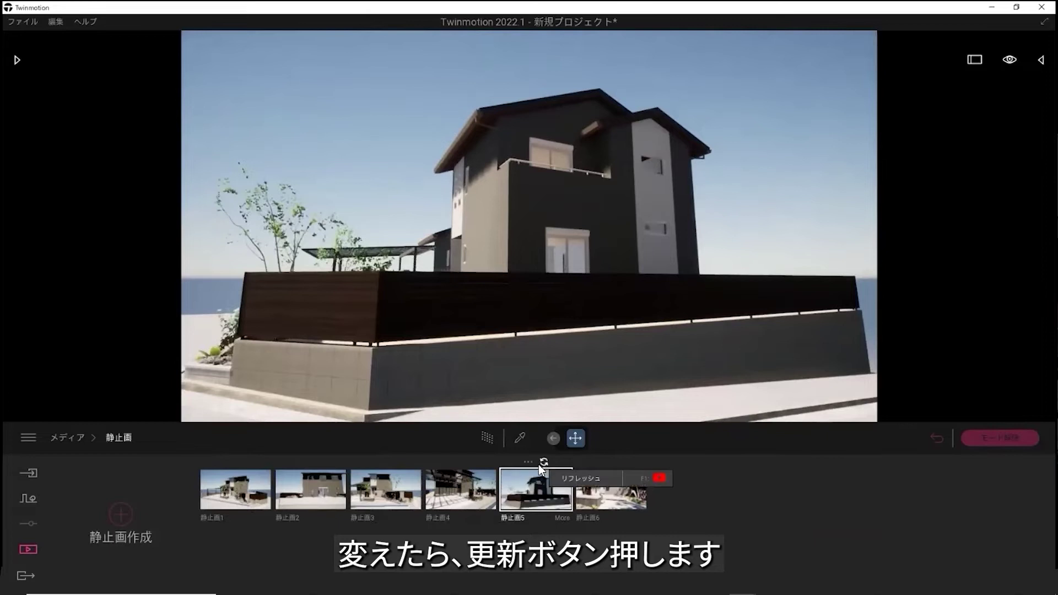
left_click(548, 498)
left_click(478, 541)
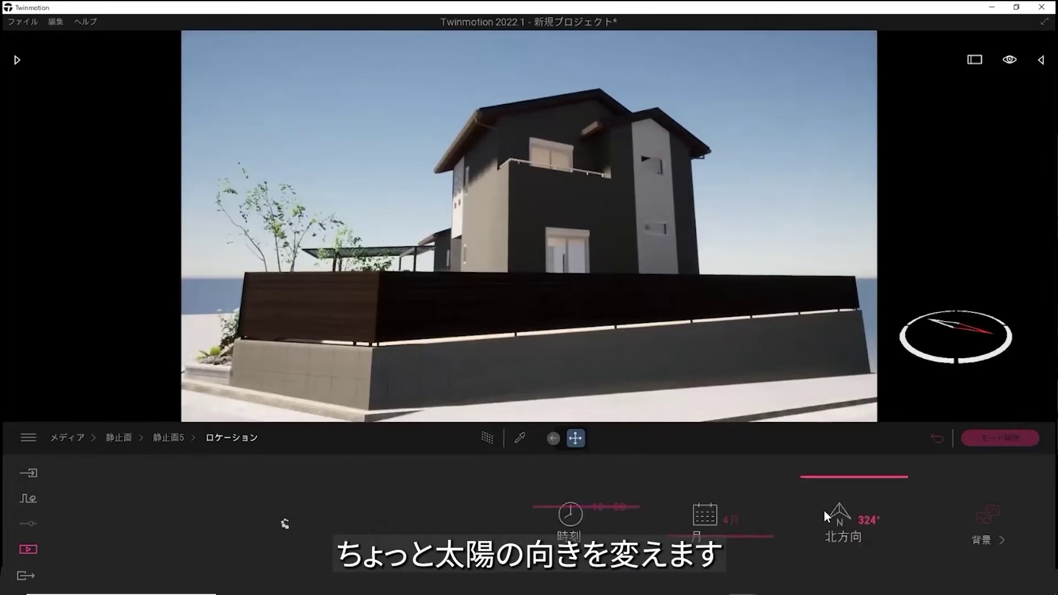
left_click_drag(815, 484, 816, 496)
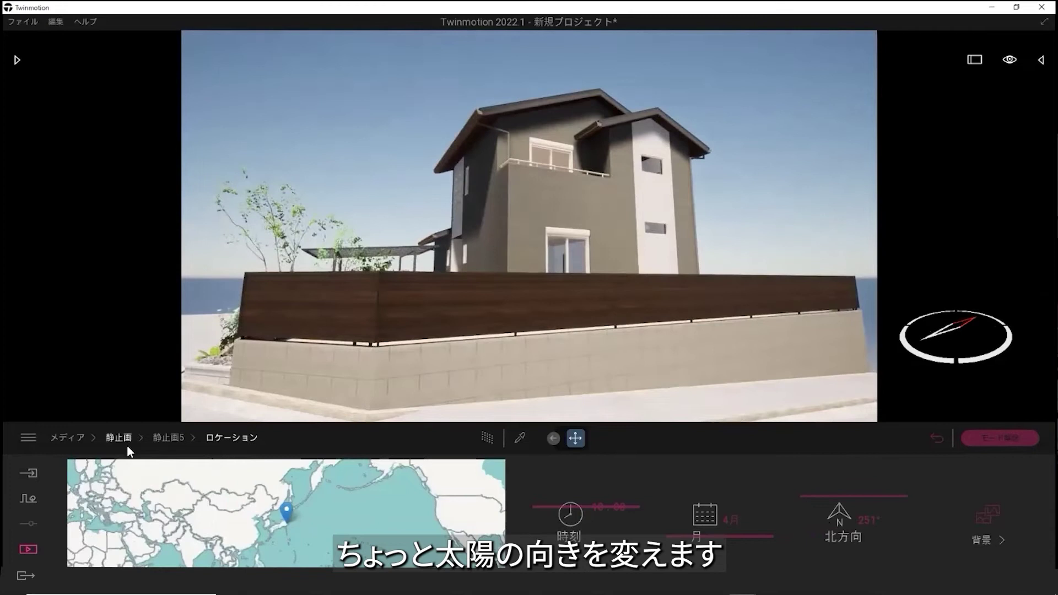
left_click(110, 437)
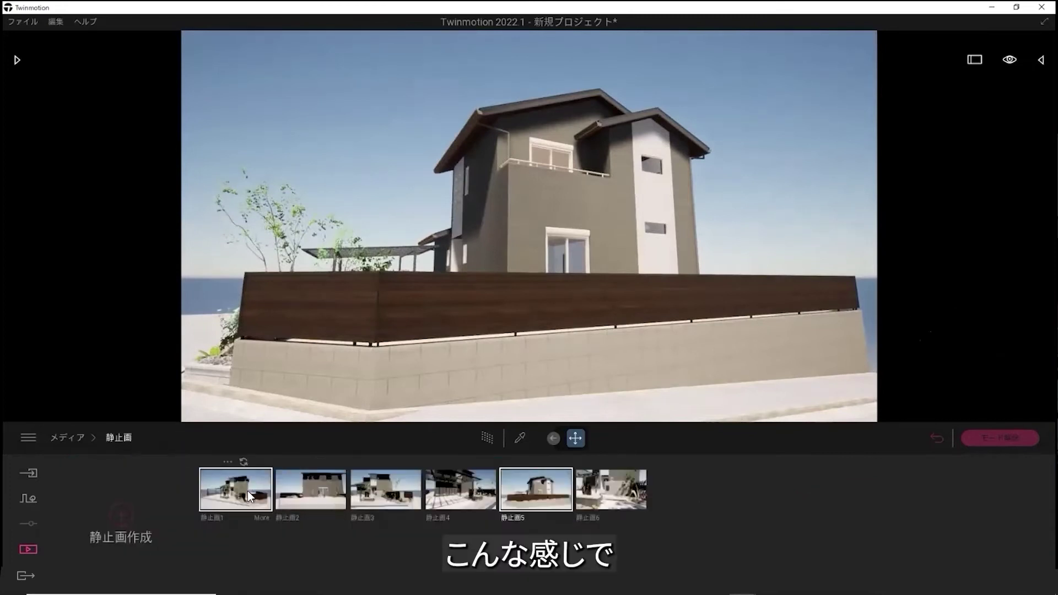
From the first still's view, pick the 洗出しジャミコン approach paving material and darken its colour
left_click(386, 490)
left_click(235, 489)
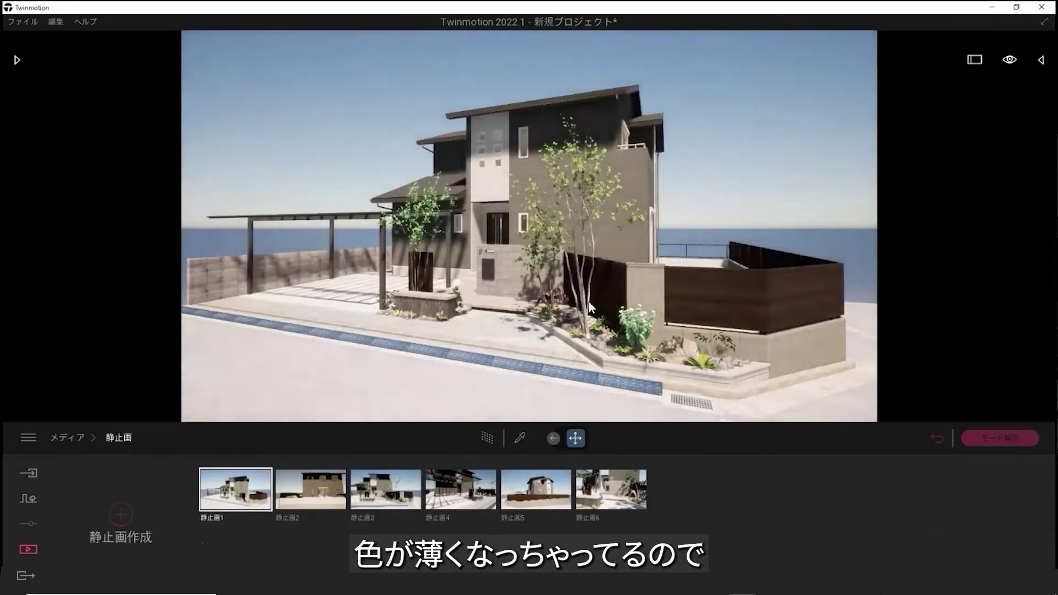
left_click(518, 438)
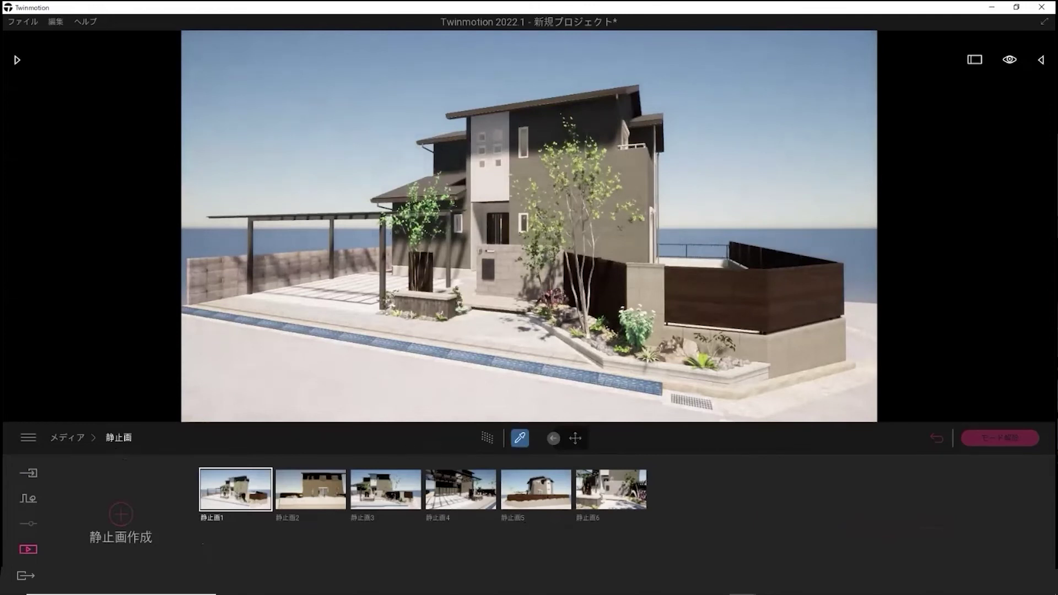
scroll(523, 323, "up", 3)
middle_click_drag(524, 322, 584, 245)
scroll(584, 245, "up", 3)
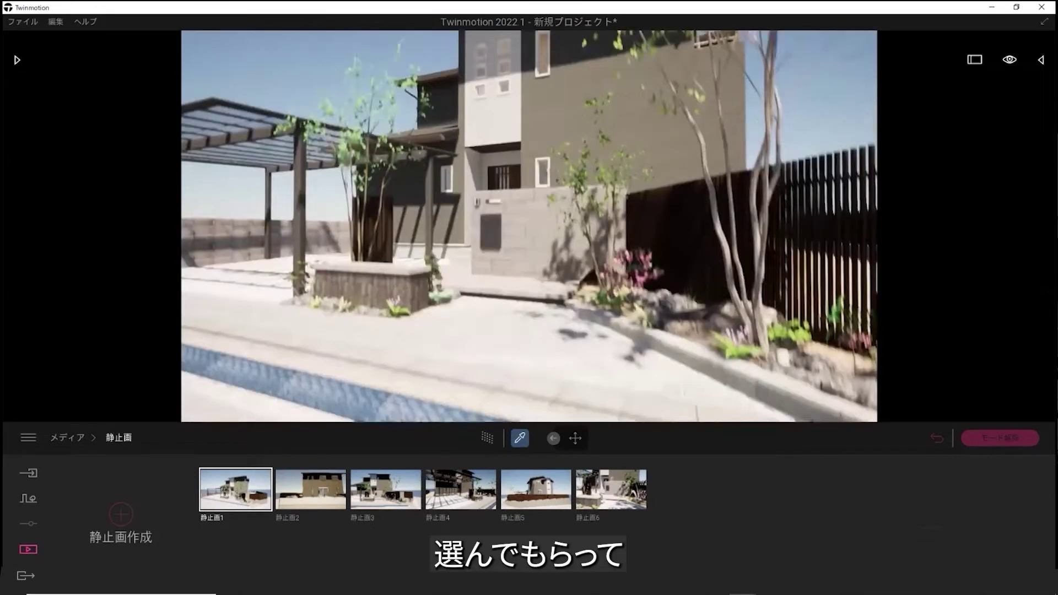
left_click(551, 420)
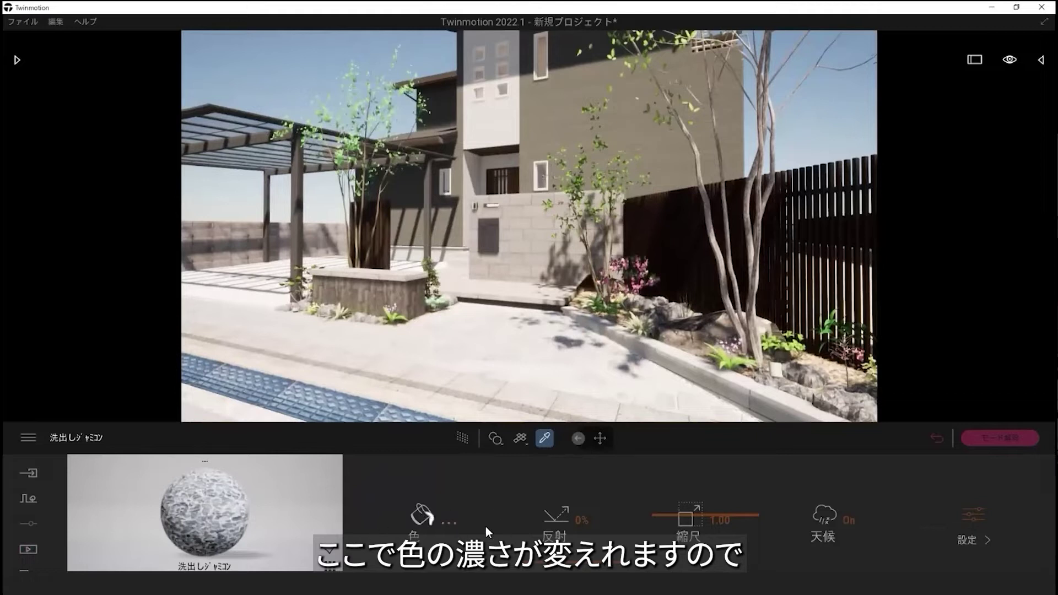
left_click(415, 515)
left_click_drag(533, 182, 201, 194)
left_click_drag(181, 237, 189, 295)
left_click(102, 299)
mouse_move(116, 299)
left_mouse_down()
mouse_move(146, 300)
mouse_move(111, 295)
mouse_move(108, 282)
mouse_move(101, 299)
mouse_move(117, 299)
mouse_move(95, 325)
mouse_move(144, 318)
mouse_move(99, 303)
left_mouse_up()
left_click(260, 425)
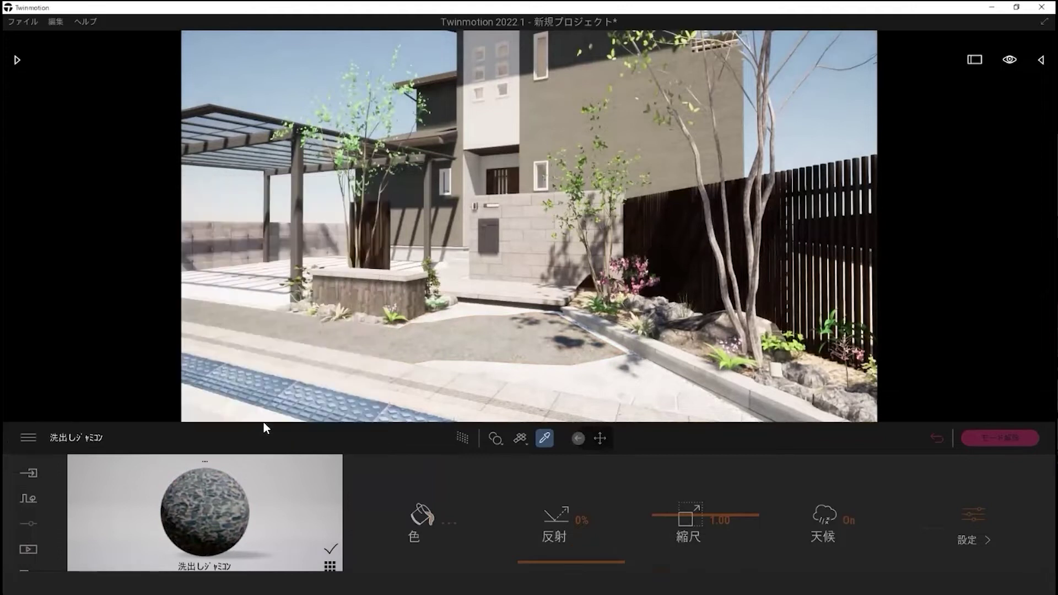
Darken the irregular flagstone material (乱形) on the entrance approach to grey 118, #767676
left_click(590, 376)
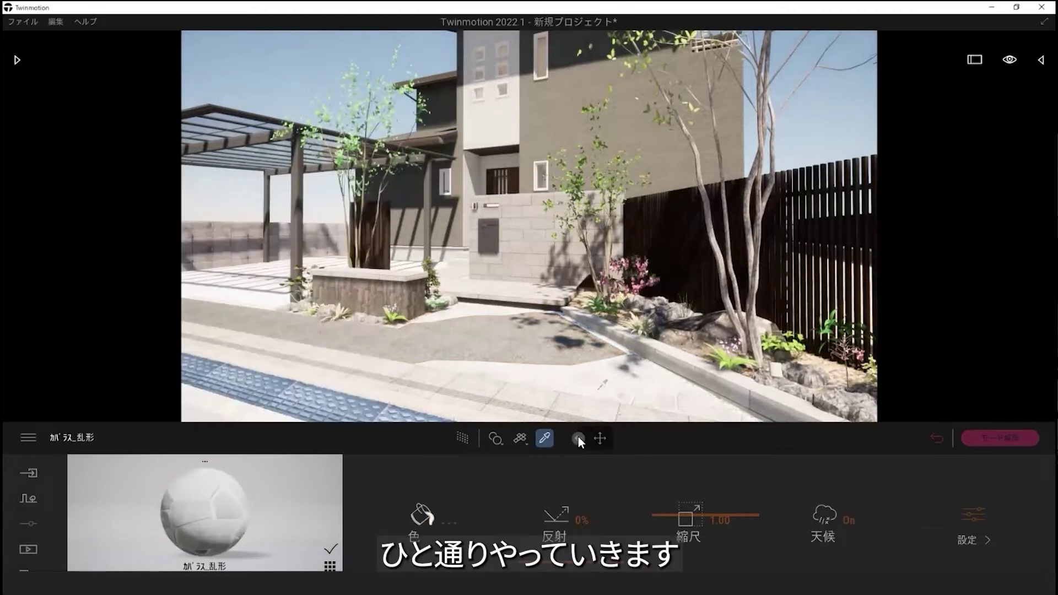
left_click(430, 530)
left_click_drag(515, 230, 515, 272)
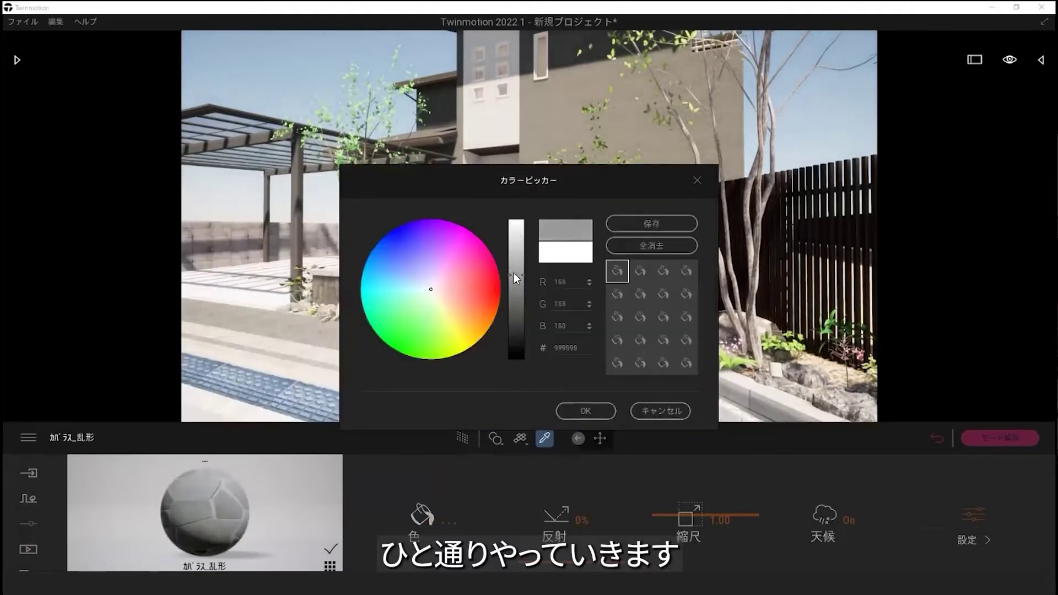
left_click_drag(581, 254, 302, 307)
left_click_drag(233, 328, 230, 346)
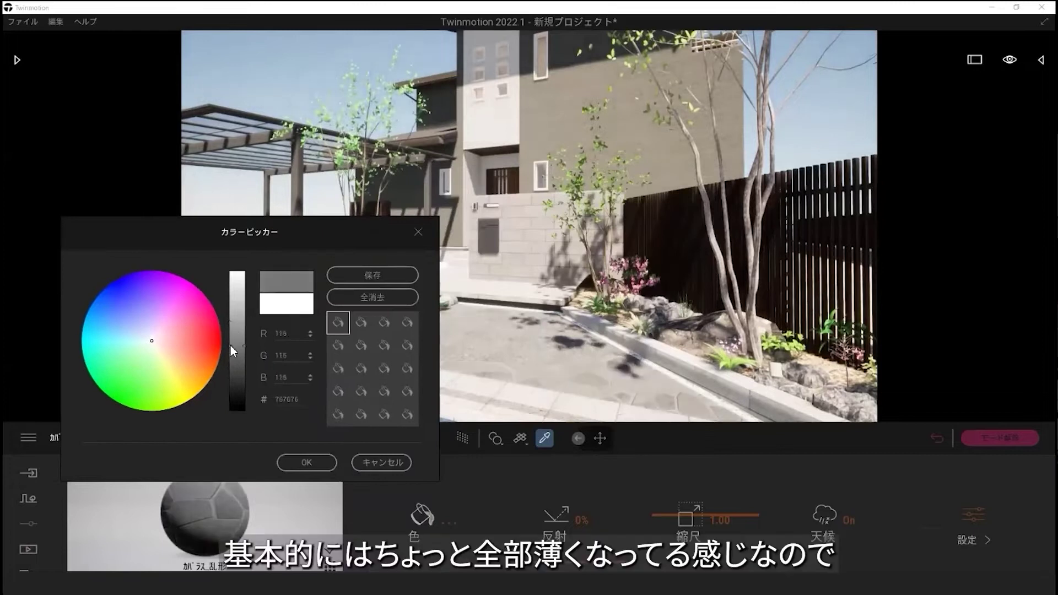
left_click(309, 461)
Darken the colour of the 400角 scratch-type paving tiles along the front edge of the site
scroll(548, 285, "down", 3)
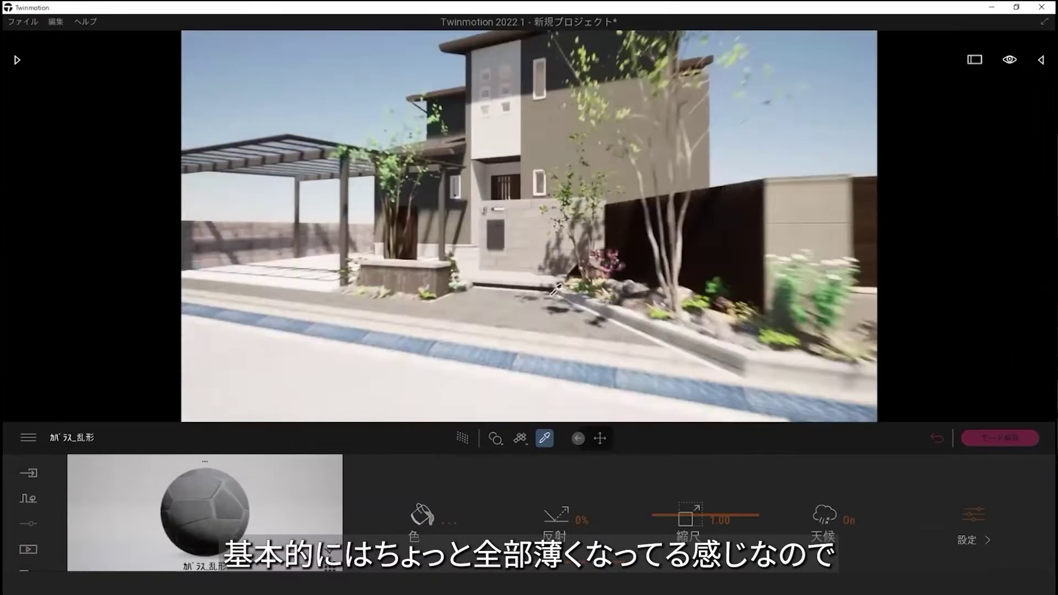
right_click_drag(547, 296, 549, 348)
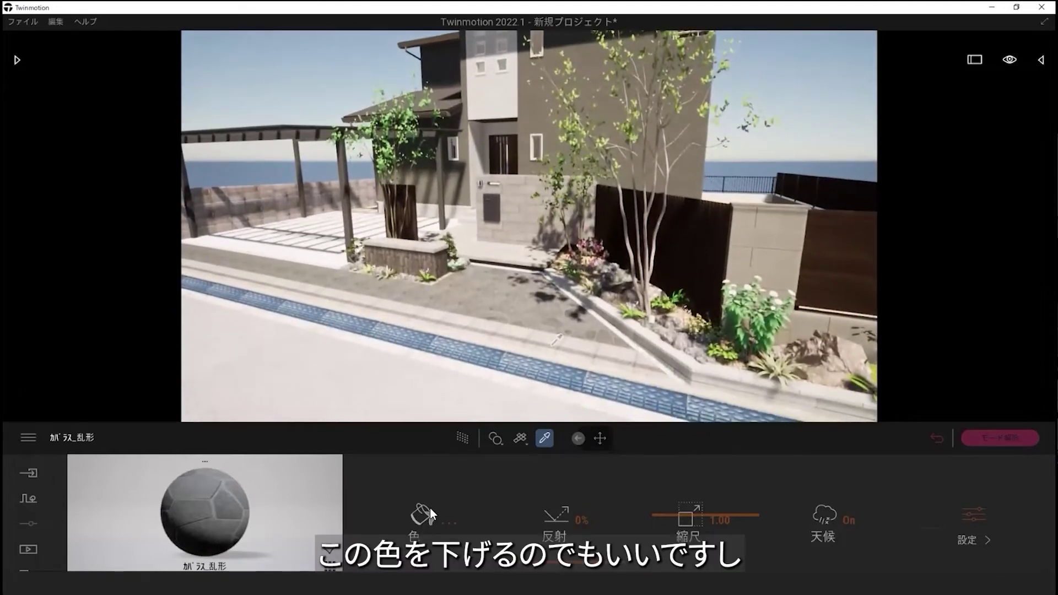
left_click(429, 510)
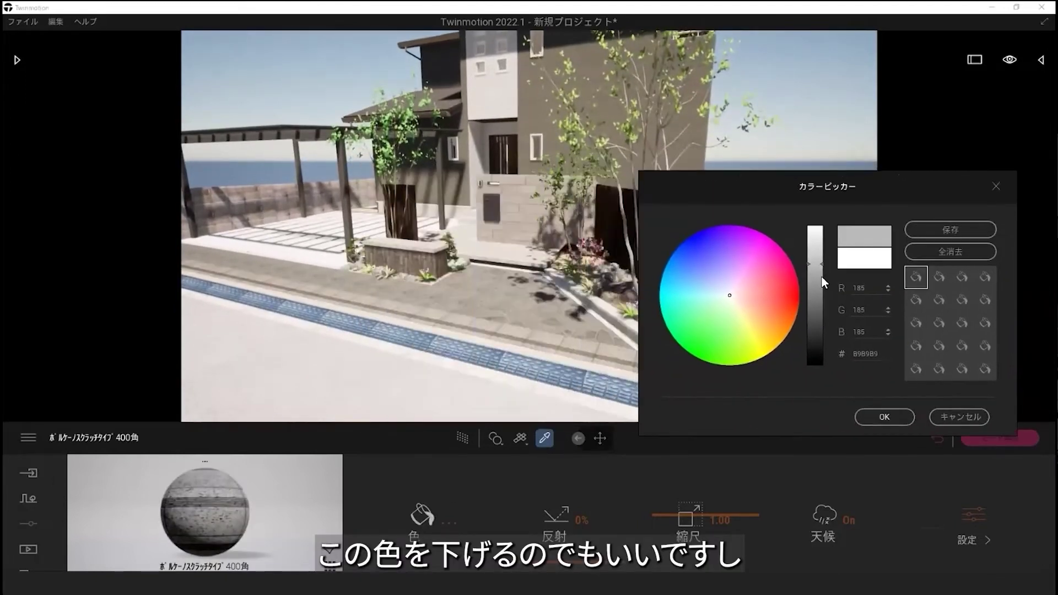
left_click_drag(821, 276, 821, 310)
left_click(826, 290)
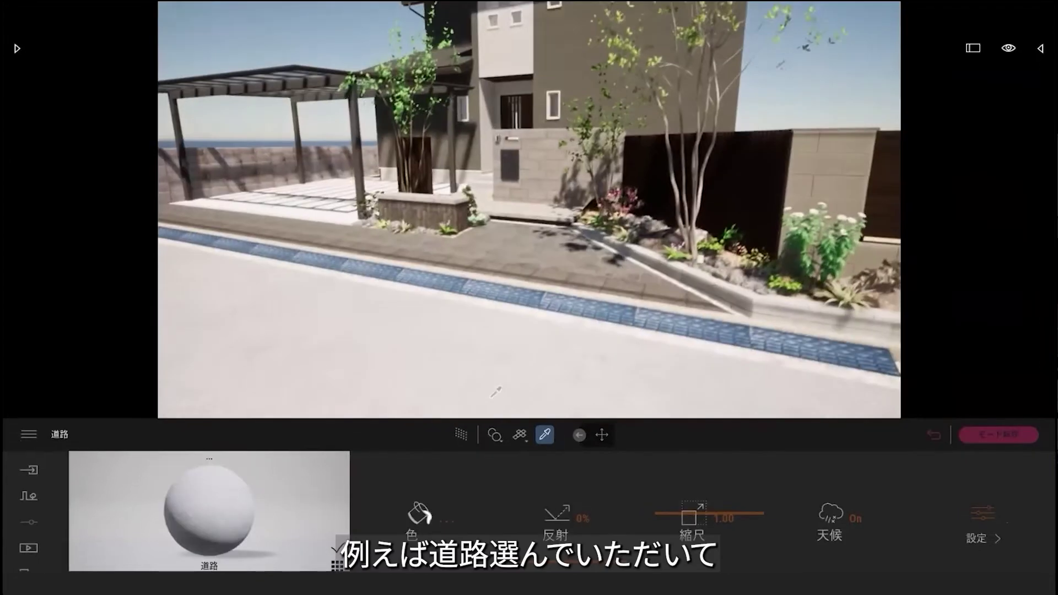
Try adjusting the road material's colour brightness and leave the colour at white, #FFFFFF
left_click(441, 519)
left_click_drag(527, 203, 705, 200)
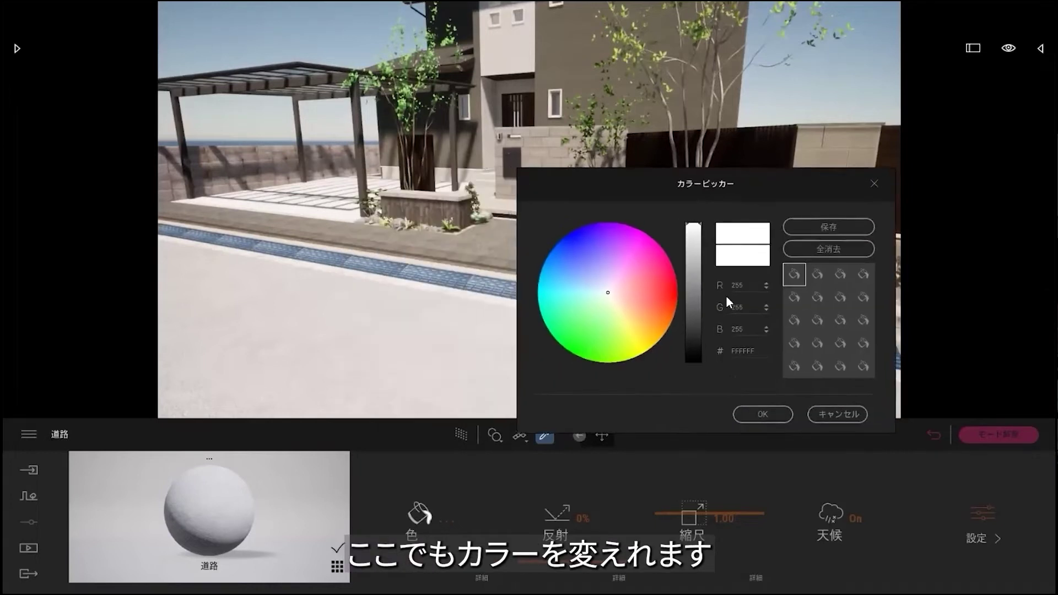
mouse_move(696, 237)
left_mouse_down()
mouse_move(692, 339)
mouse_move(693, 222)
left_mouse_up()
left_click(782, 413)
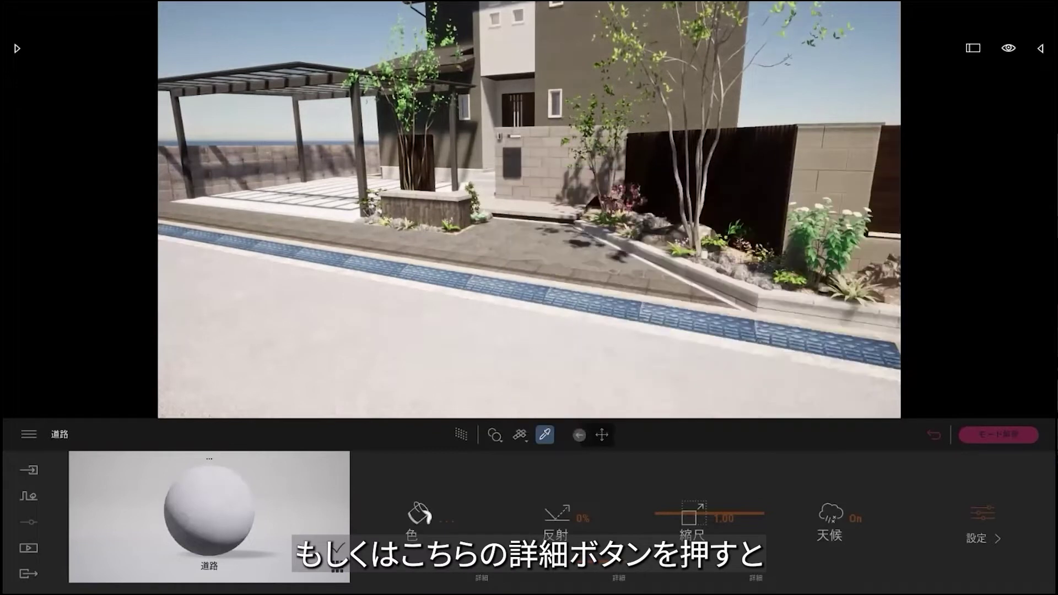
Set the road material's luminosity to 17% and its grunge to 44%
left_click(481, 577)
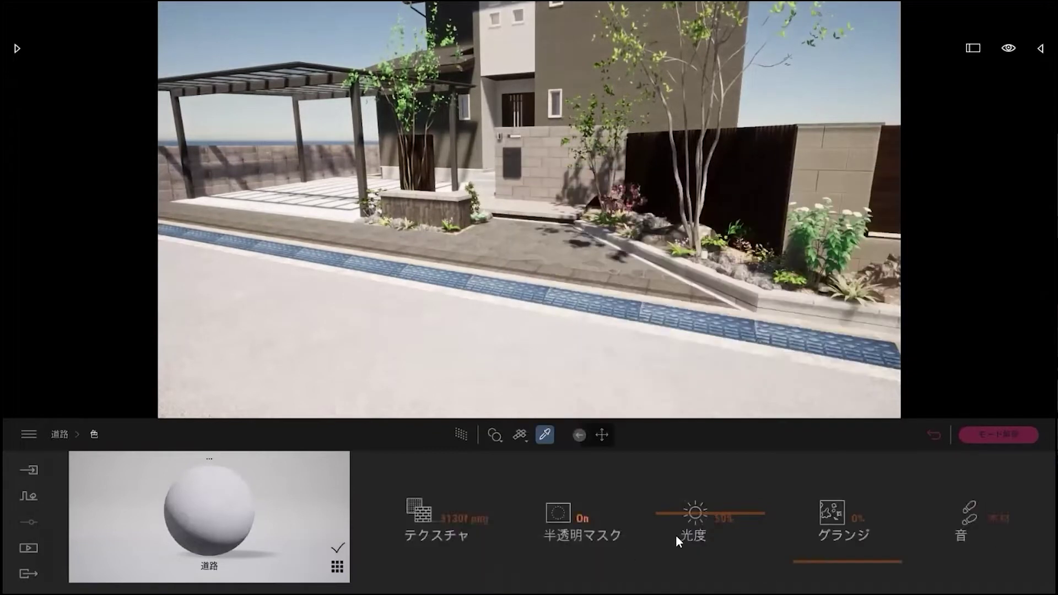
left_click_drag(692, 511, 705, 540)
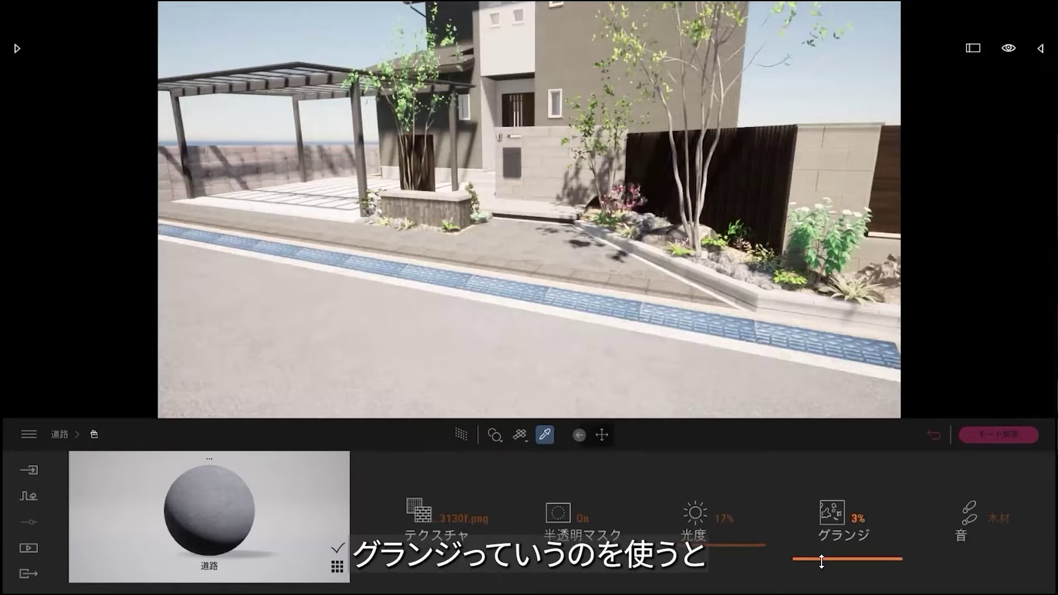
left_click_drag(821, 557, 822, 513)
scroll(463, 345, "up", 3)
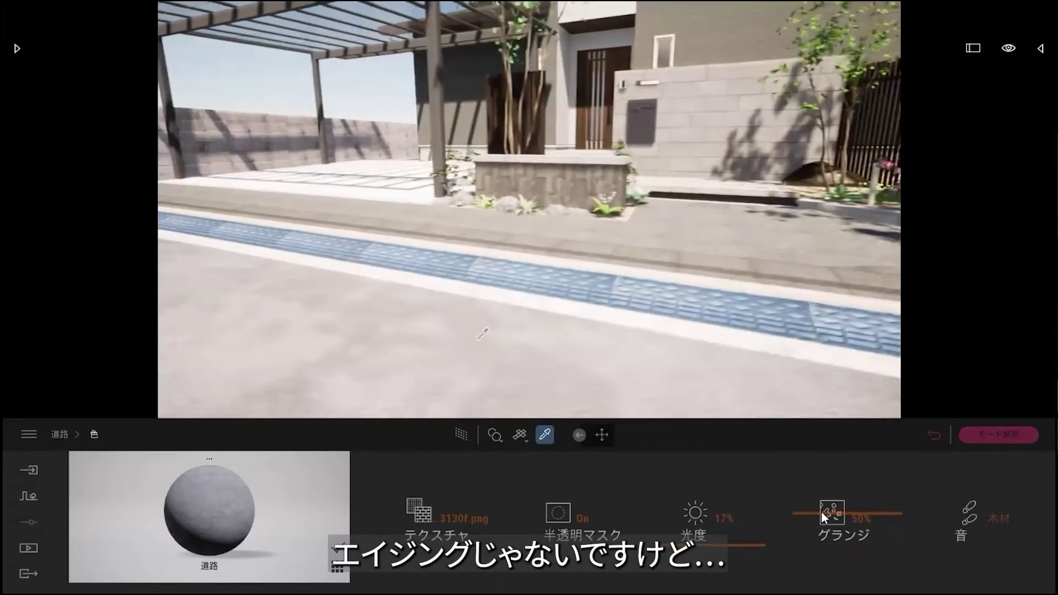
mouse_move(824, 536)
left_mouse_down()
mouse_move(827, 459)
mouse_move(821, 539)
mouse_move(830, 520)
left_mouse_up()
scroll(422, 264, "down", 3)
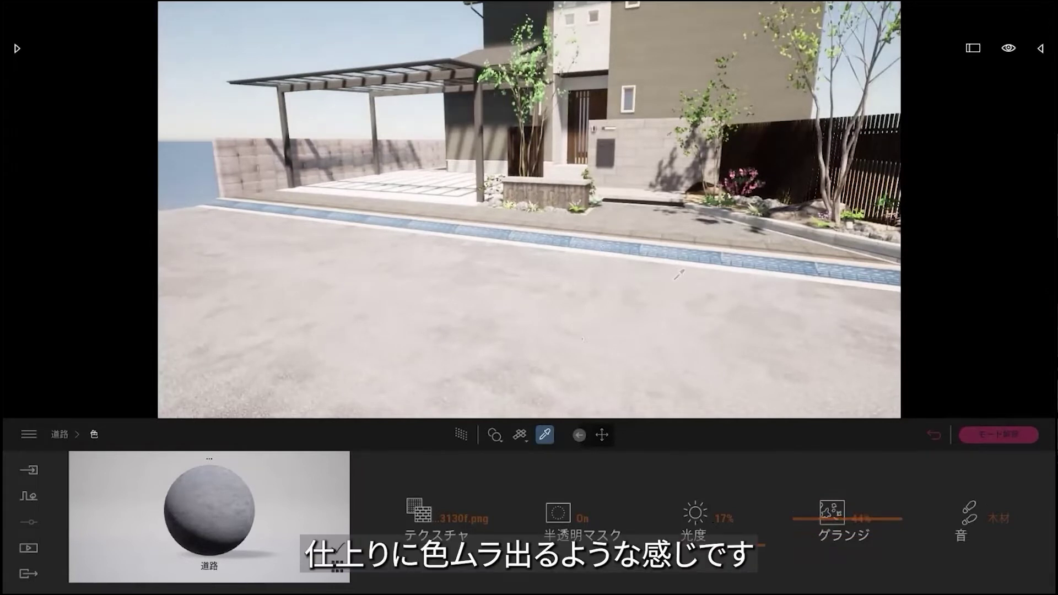
Try the grunge effect on the black exterior wall material and return it to 0%
middle_click_drag(679, 274, 664, 309, "shift")
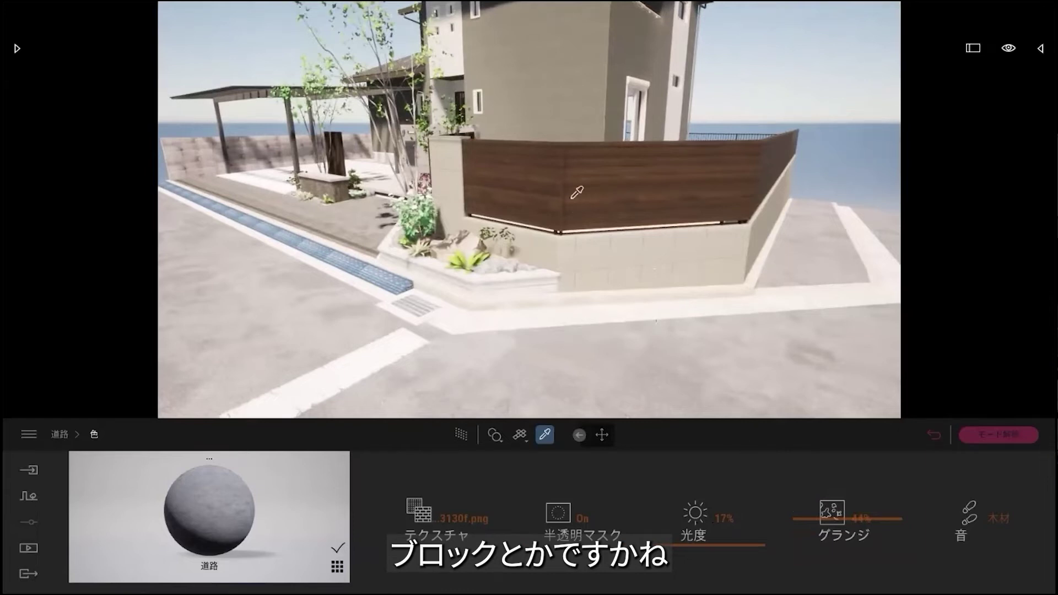
scroll(574, 165, "up", 2)
key("Down")
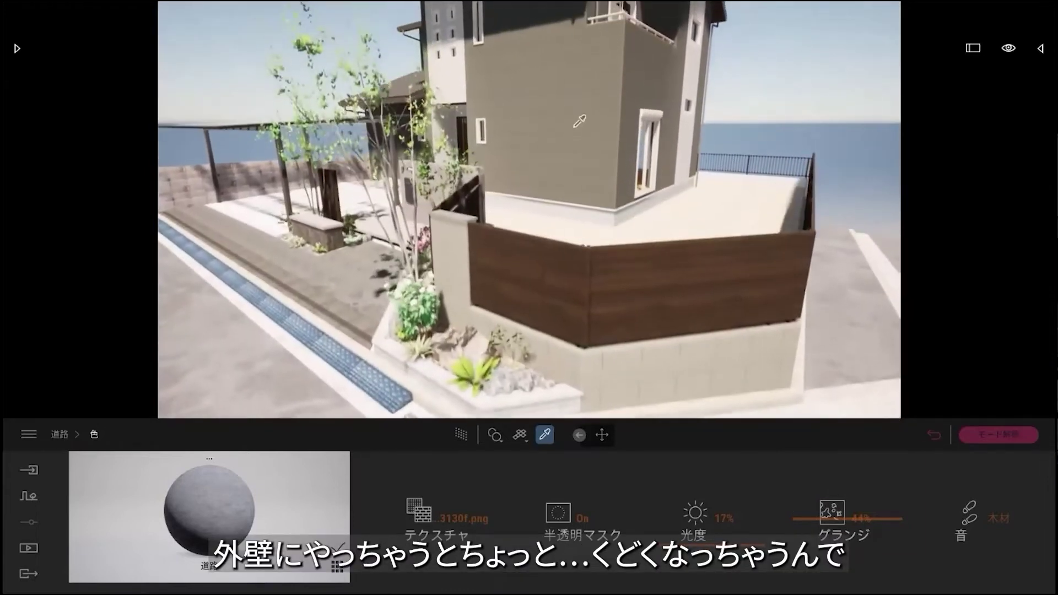
left_click(589, 258)
left_click(482, 577)
mouse_move(827, 561)
left_mouse_down()
mouse_move(829, 545)
mouse_move(841, 573)
left_mouse_up()
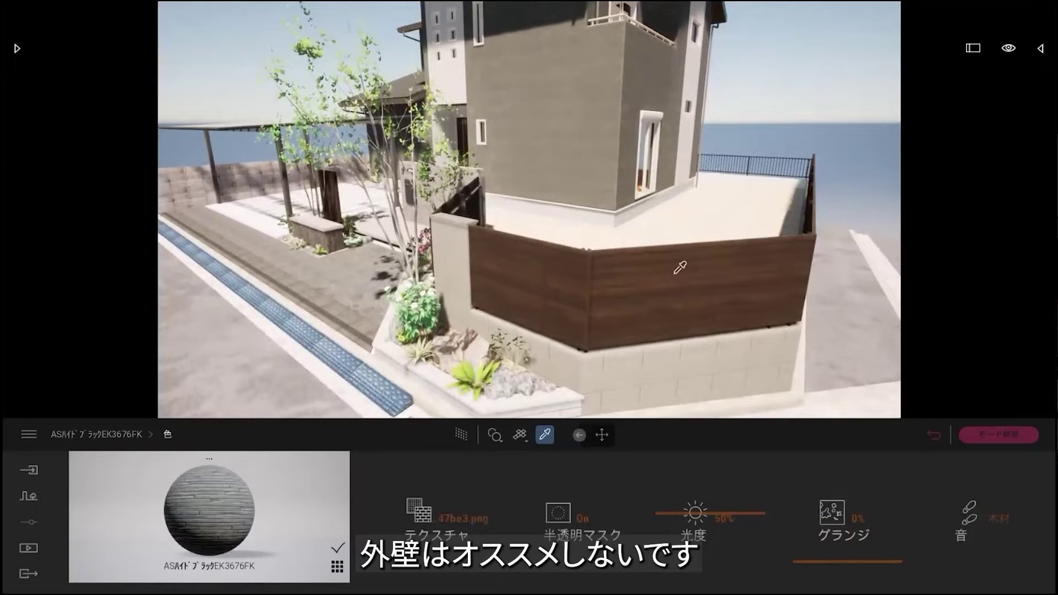
scroll(604, 261, "down", 3)
middle_click_drag(557, 267, 645, 266)
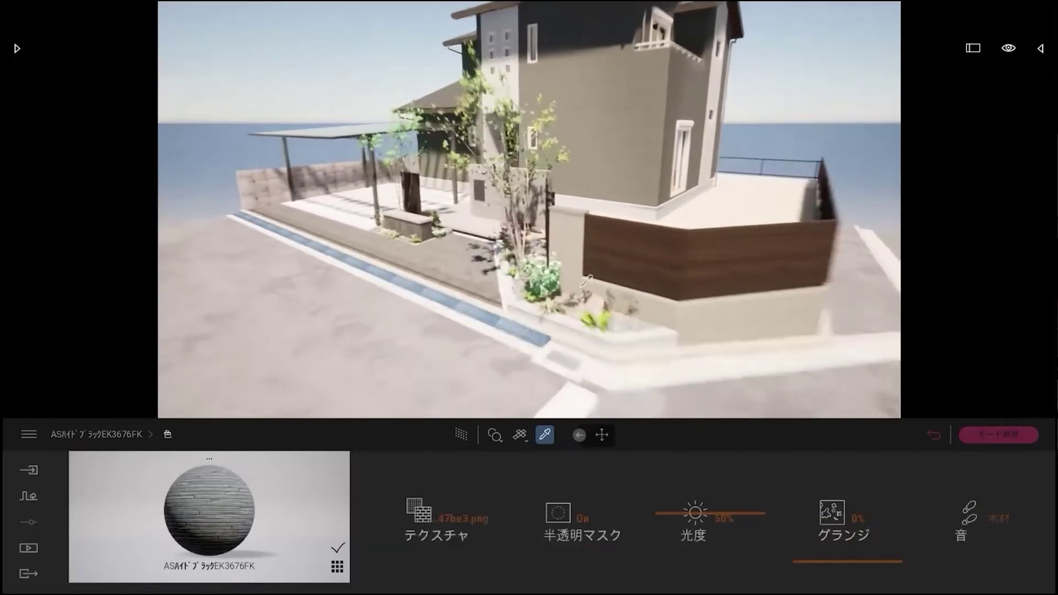
Select all six still images for local export
scroll(550, 289, "up", 3)
middle_click_drag(550, 290, 644, 242, "shift")
left_click(125, 434)
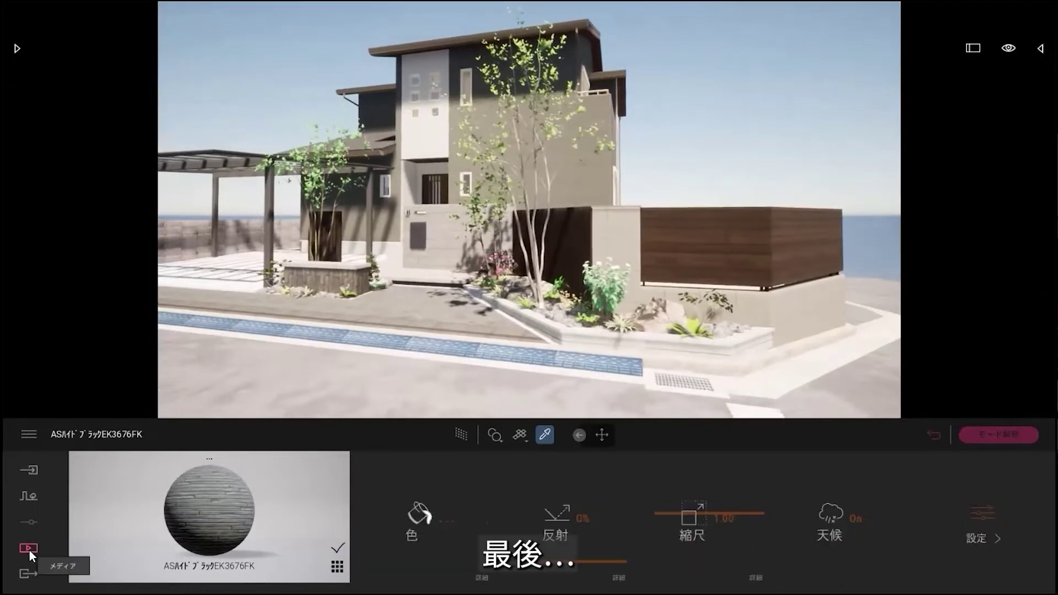
scroll(425, 257, "down", 3)
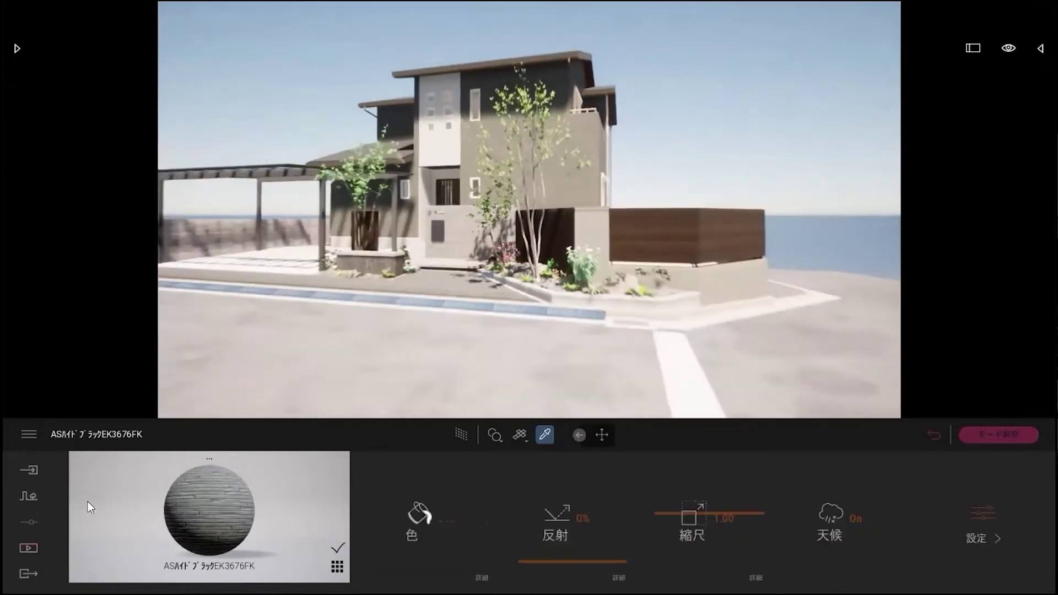
left_click(36, 546)
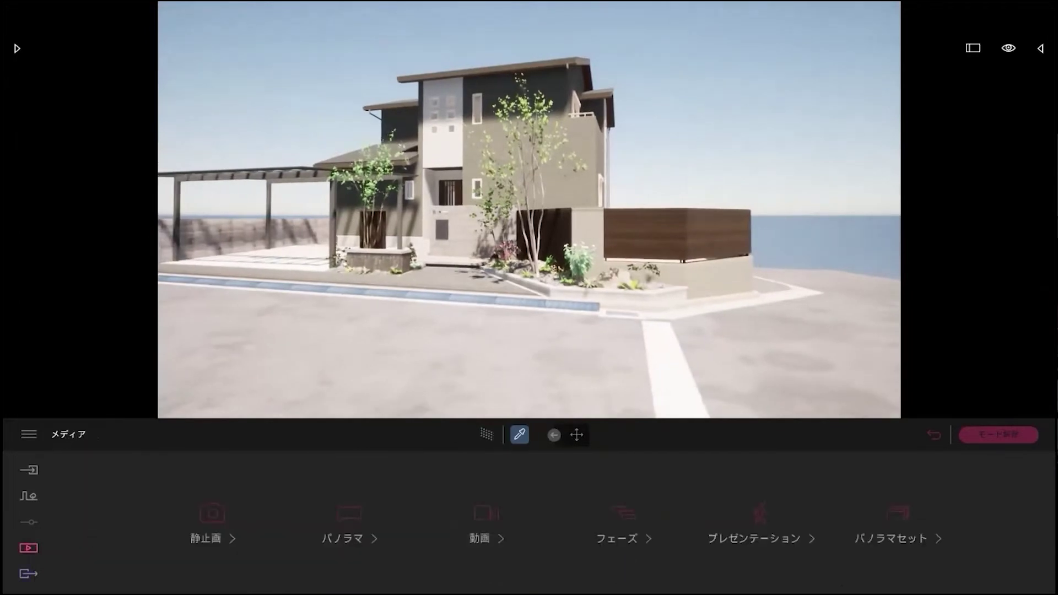
left_click(28, 574)
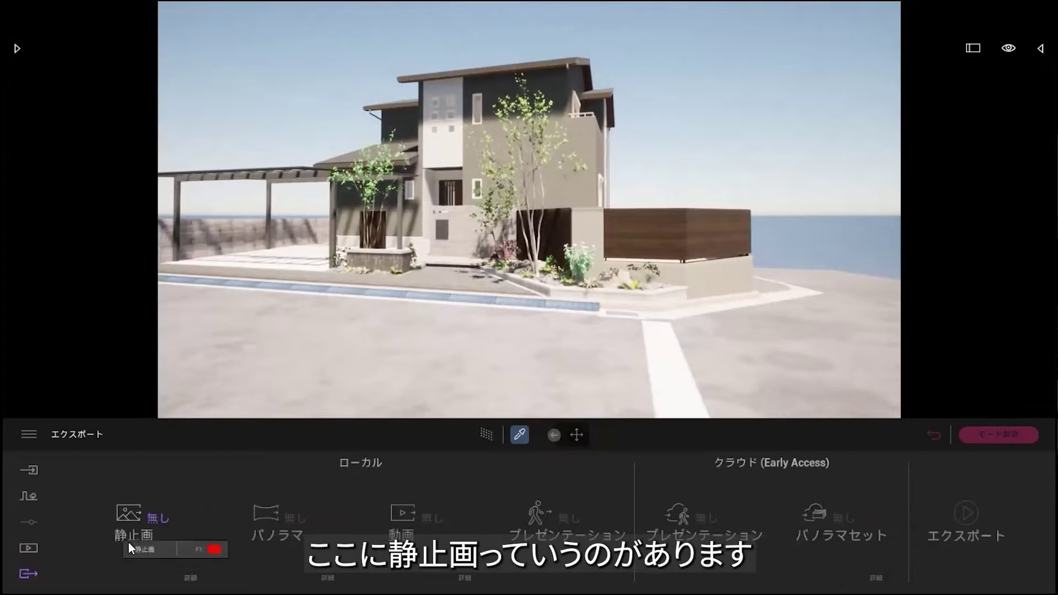
left_click(159, 517)
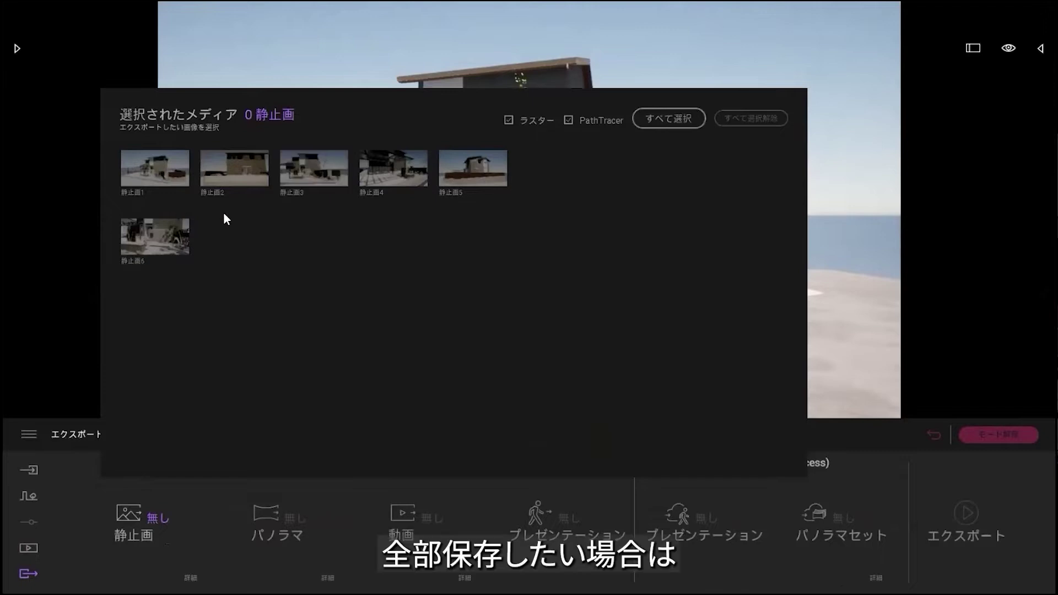
left_click(677, 119)
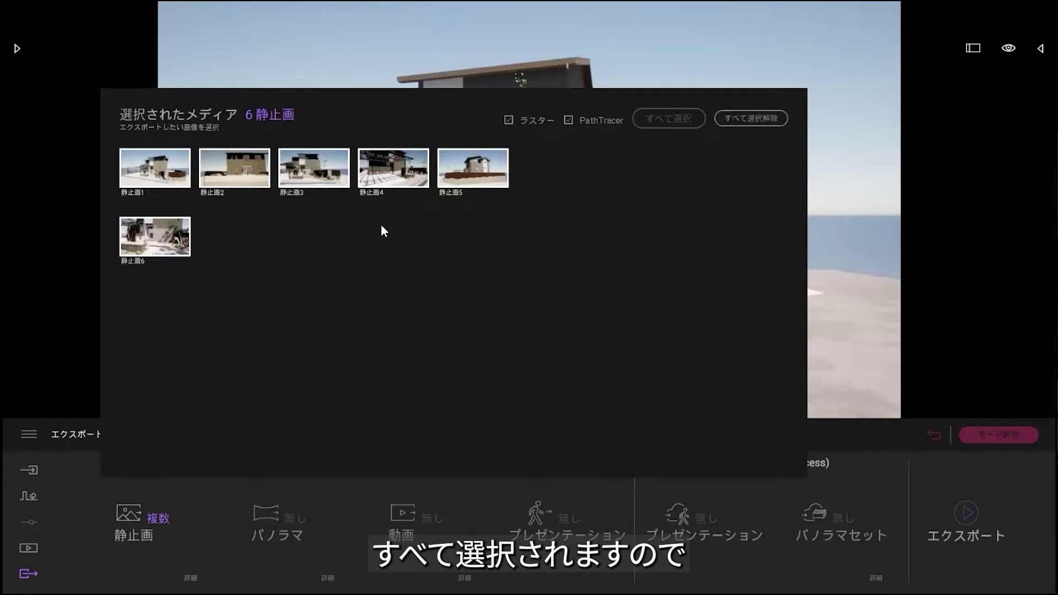
left_click(816, 392)
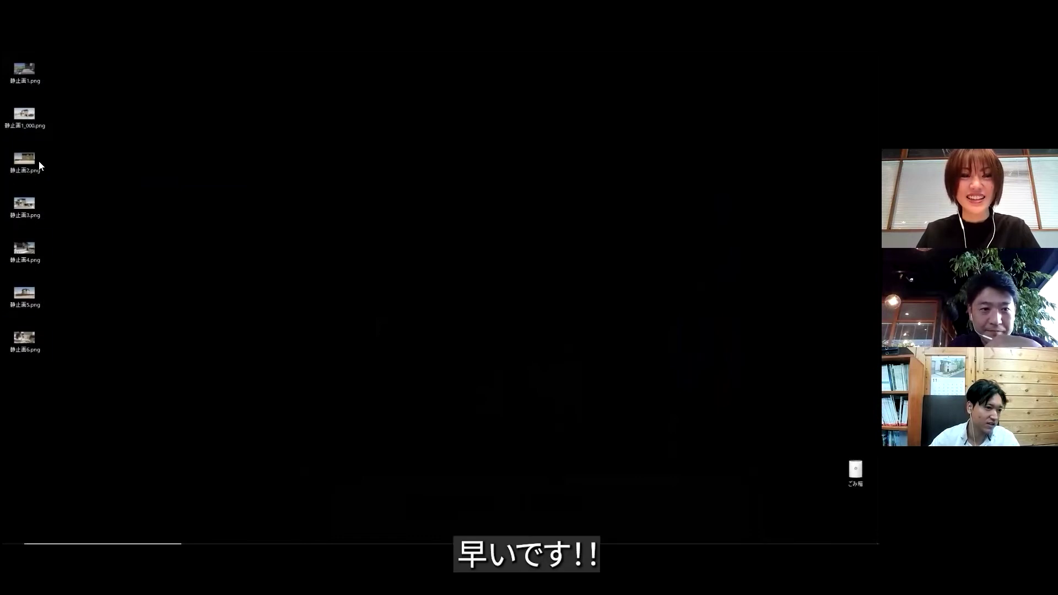
Review the exported still images one by one, starting with 静止画1_000.png, and close the image viewer
double_click(25, 115)
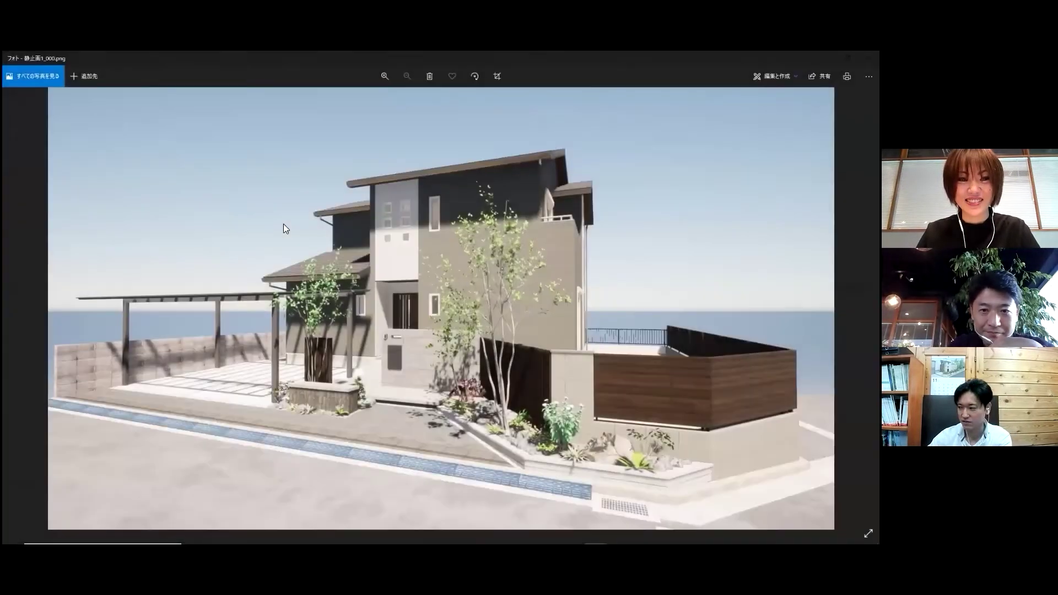
key("Right")
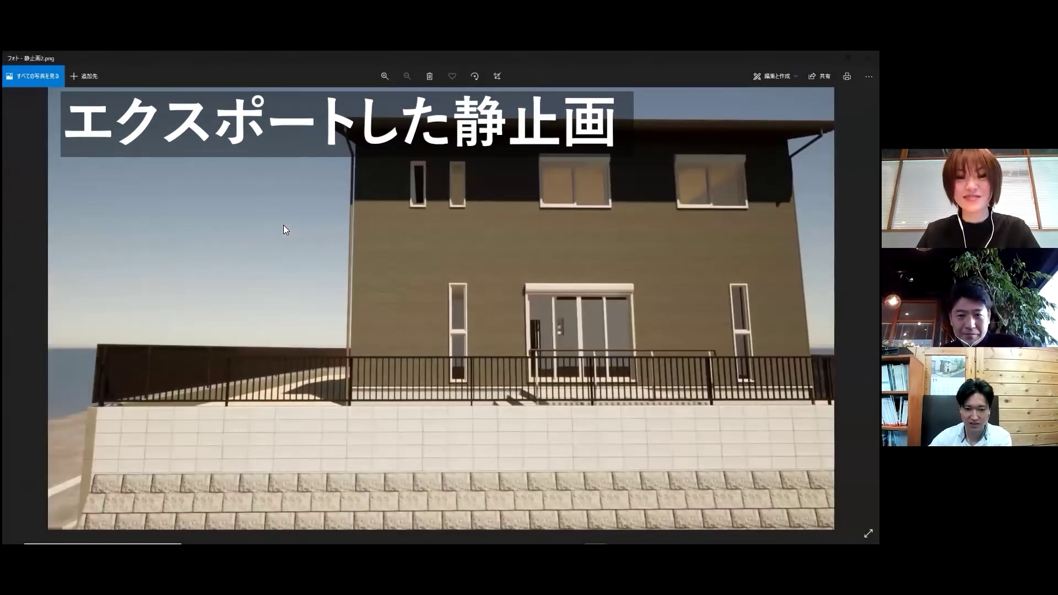
key("Right")
key("Right")
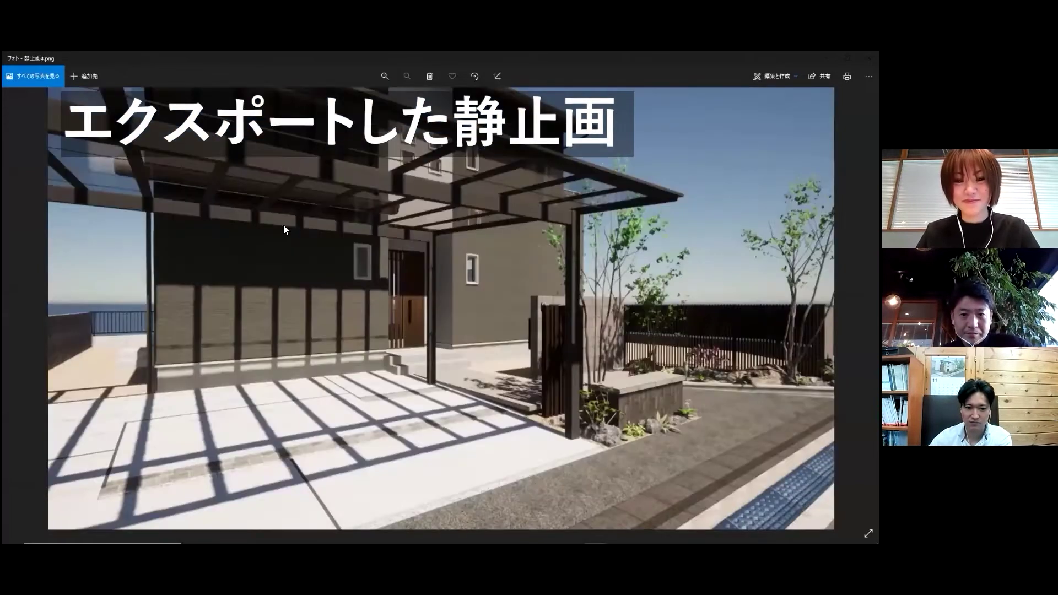
key("Right")
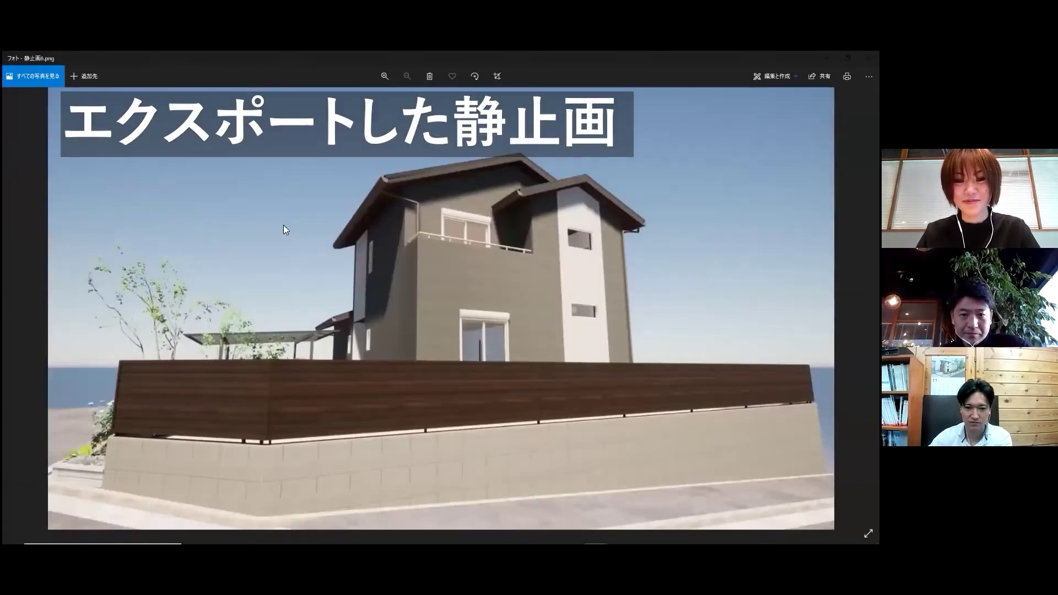
key("Right")
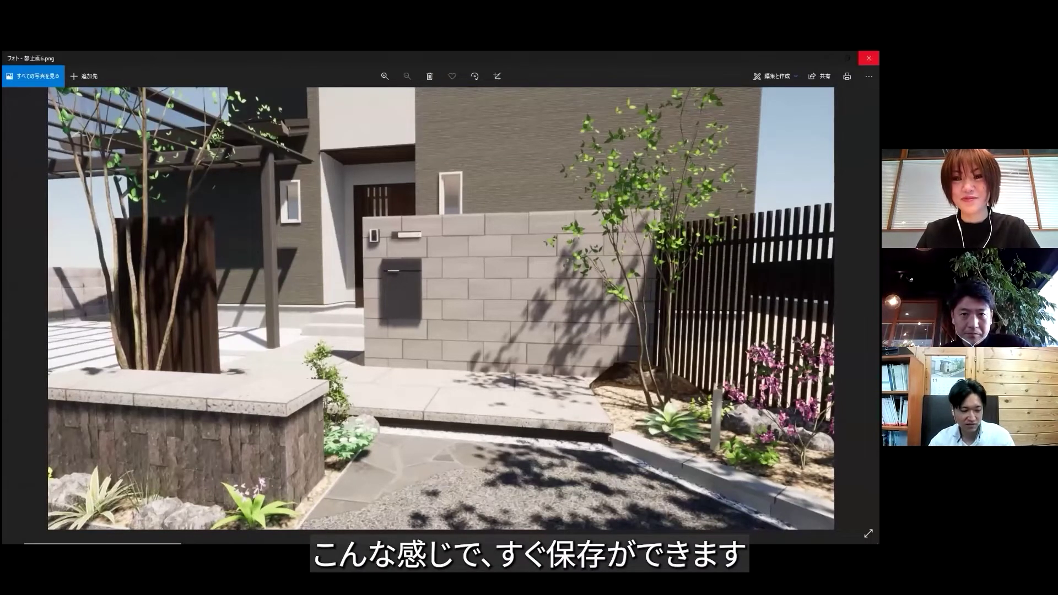
left_click(868, 57)
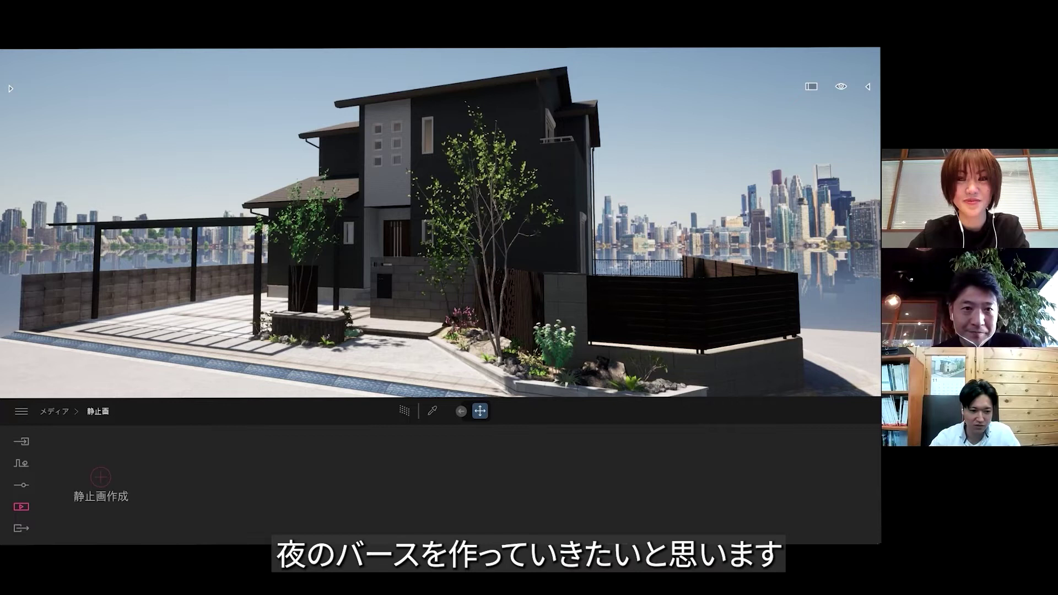
Create a still image of the dark house from the street corner and update it with closer framing
scroll(440, 222, "down", 3)
middle_click_drag(352, 368, 284, 368, "shift")
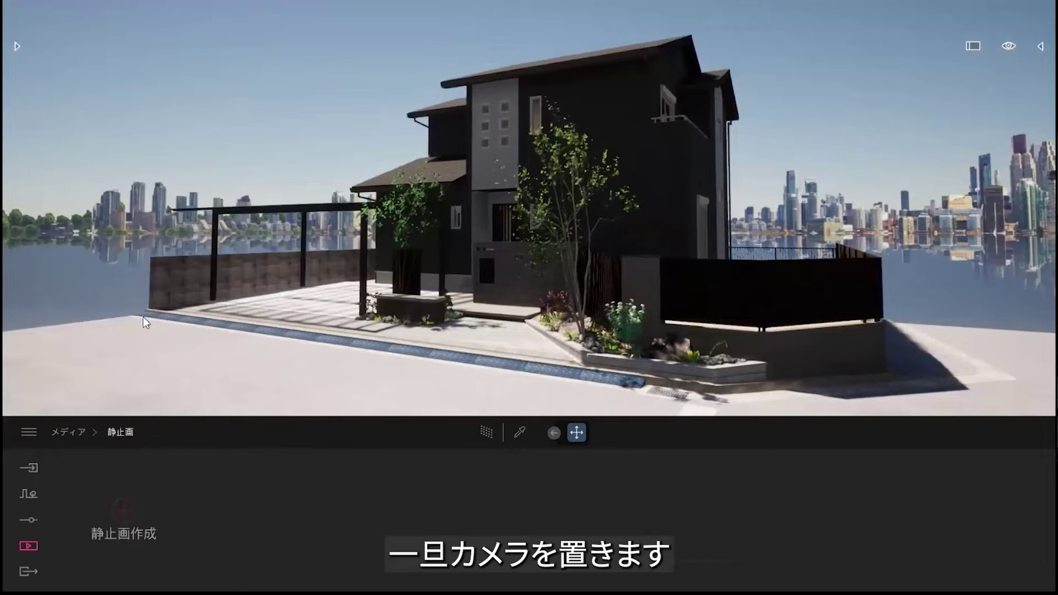
left_click(126, 509)
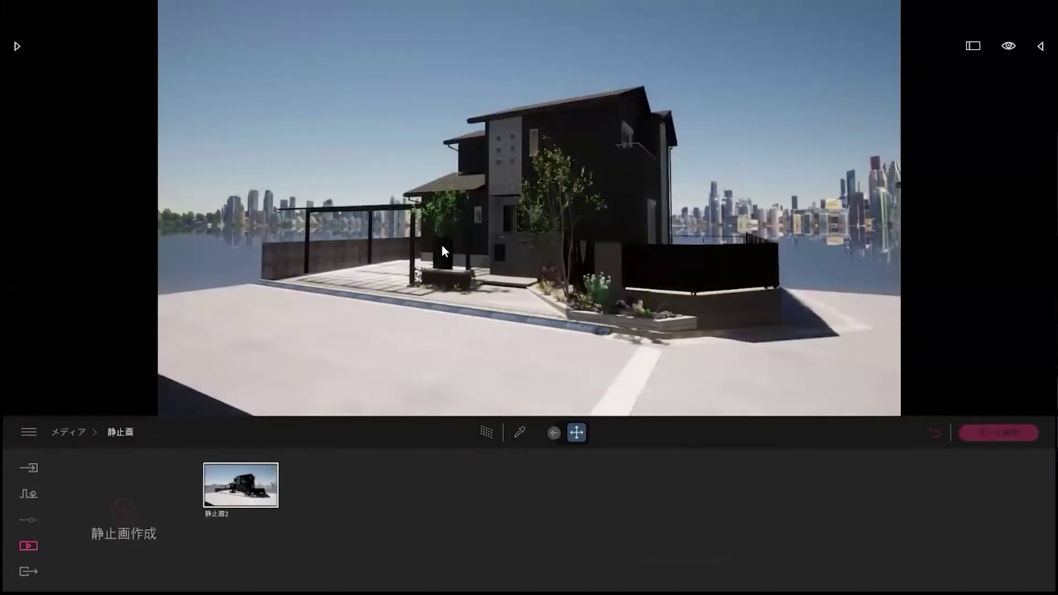
scroll(580, 263, "up", 2)
right_click_drag(580, 285, 600, 302)
scroll(599, 302, "up", 2)
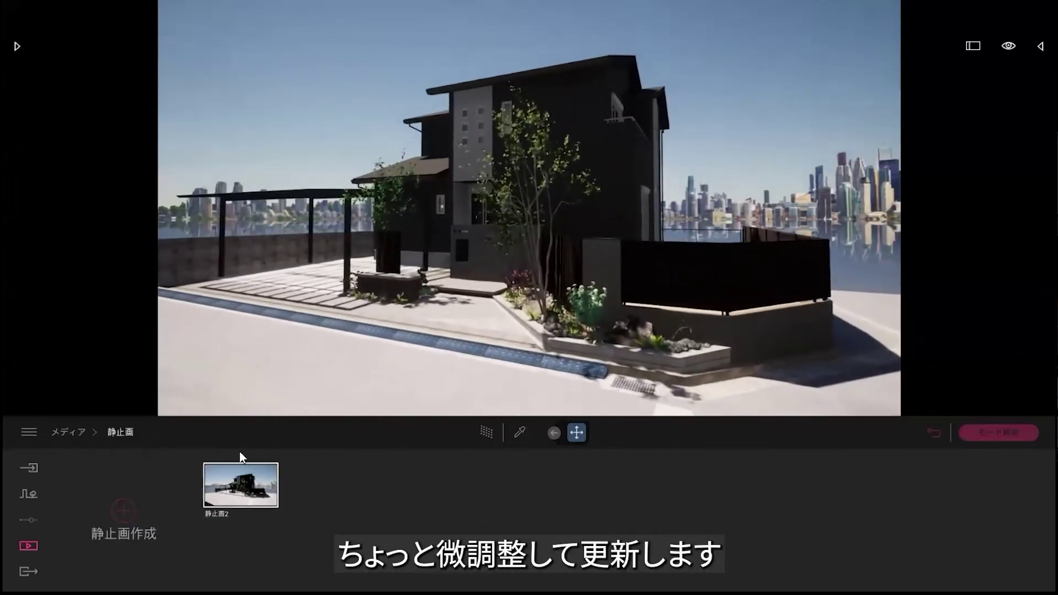
left_click(249, 458)
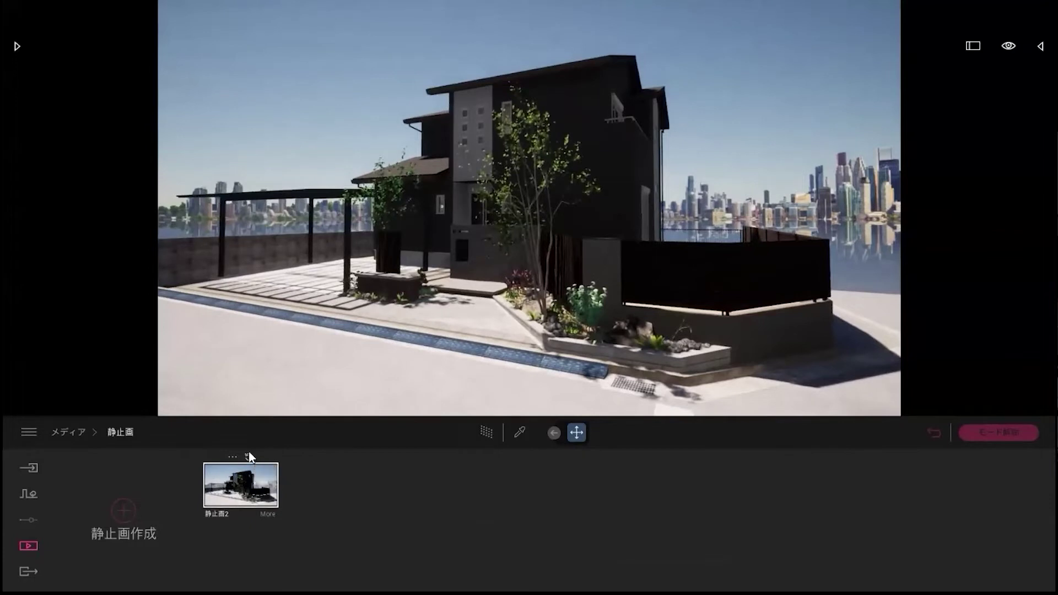
Set the new still image's location to Tokyo, Japan, and its time of day to 20:01
left_click(266, 514)
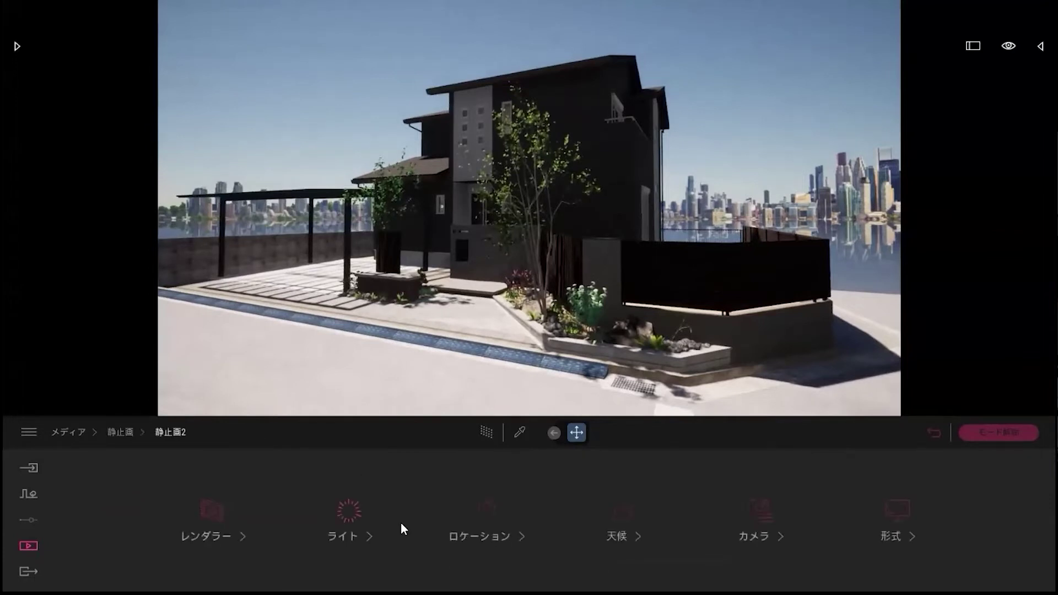
left_click(486, 510)
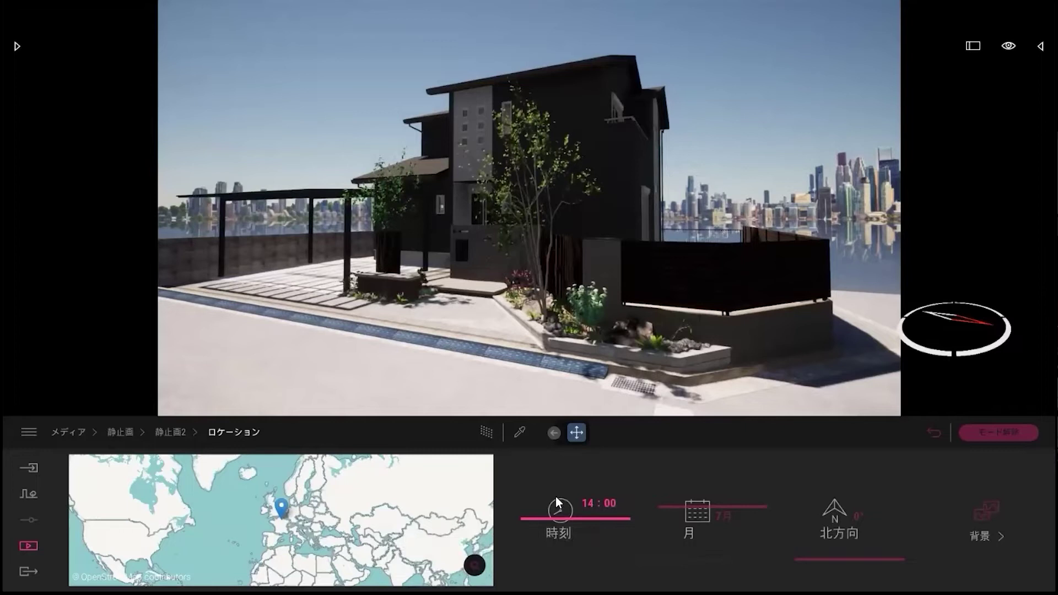
left_click_drag(544, 521, 548, 551)
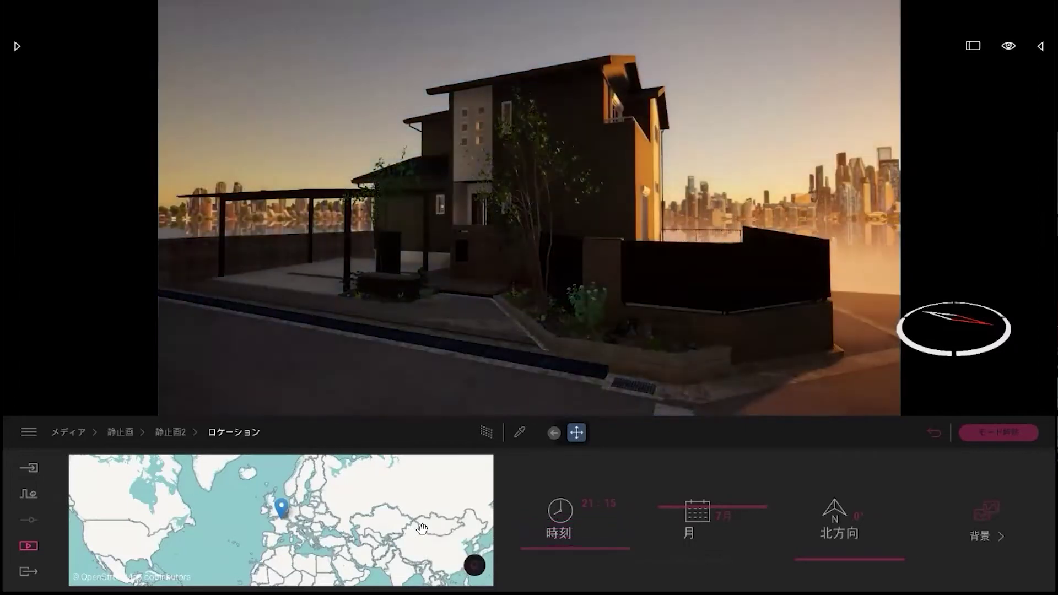
left_click_drag(468, 547, 395, 519)
scroll(396, 520, "up", 4)
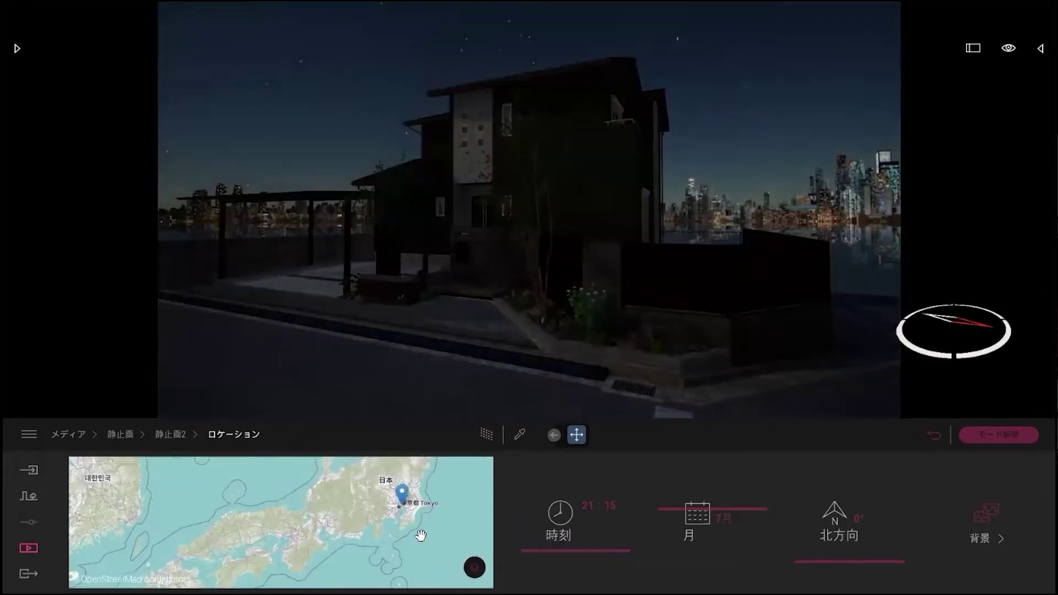
mouse_move(539, 543)
left_mouse_down()
mouse_move(547, 513)
mouse_move(550, 552)
left_mouse_up()
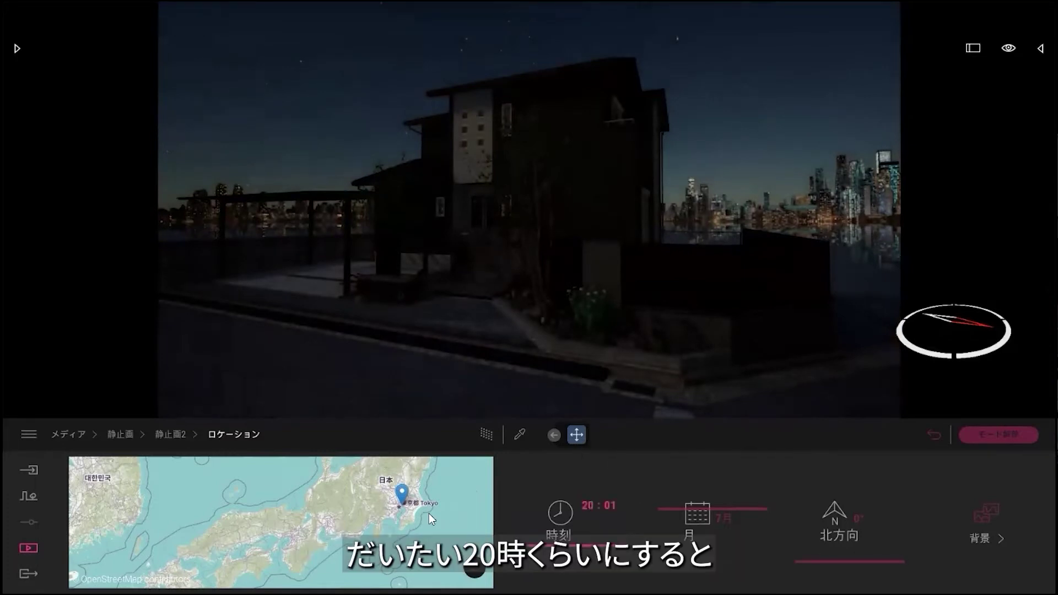
Set the still image's month to April and its north direction to about 286°
left_click_drag(673, 515, 673, 530)
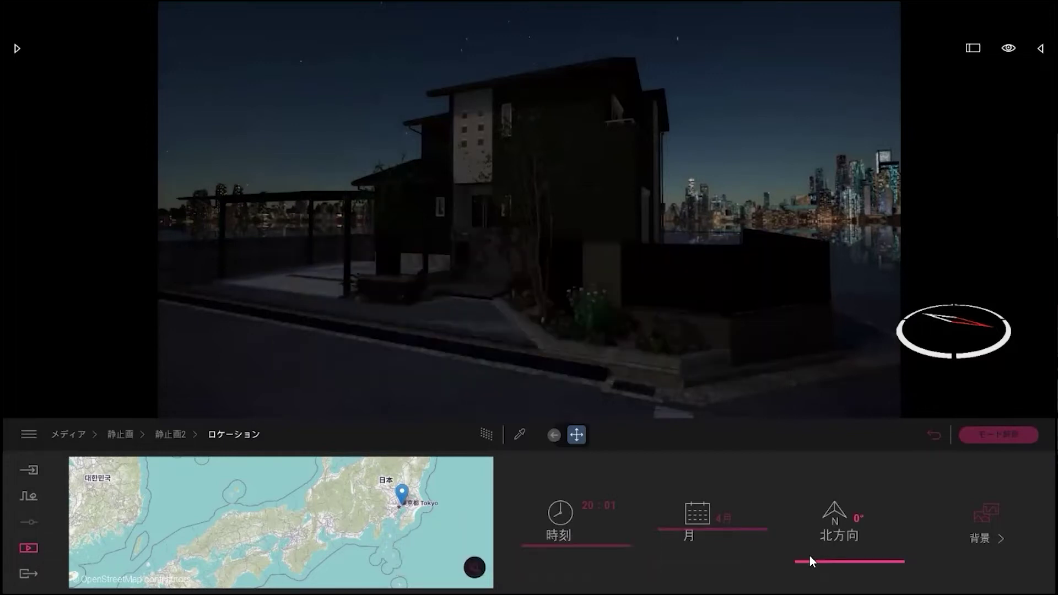
left_click_drag(826, 557, 828, 493)
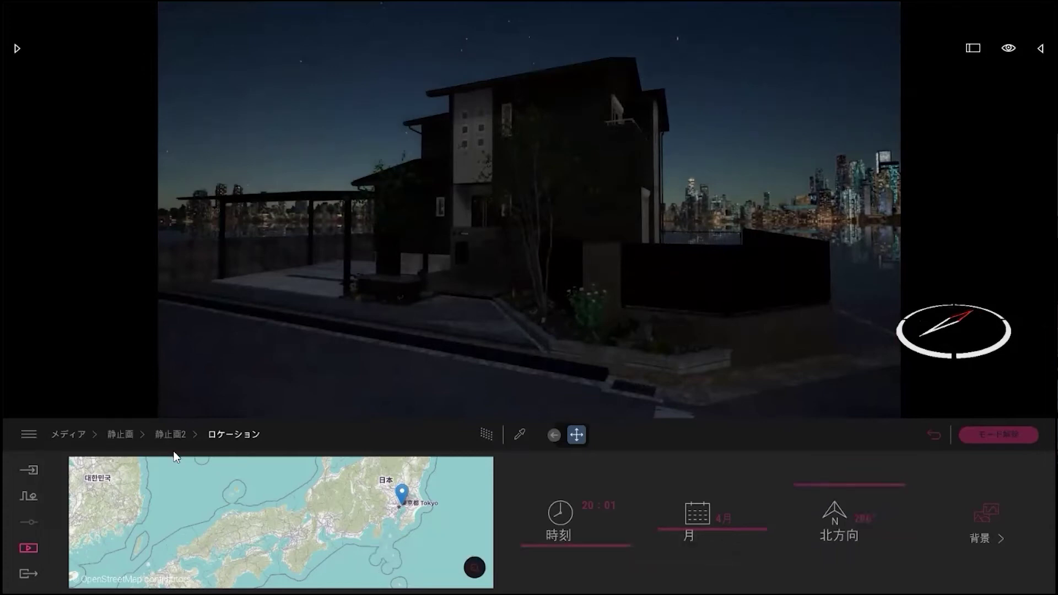
left_click(26, 547)
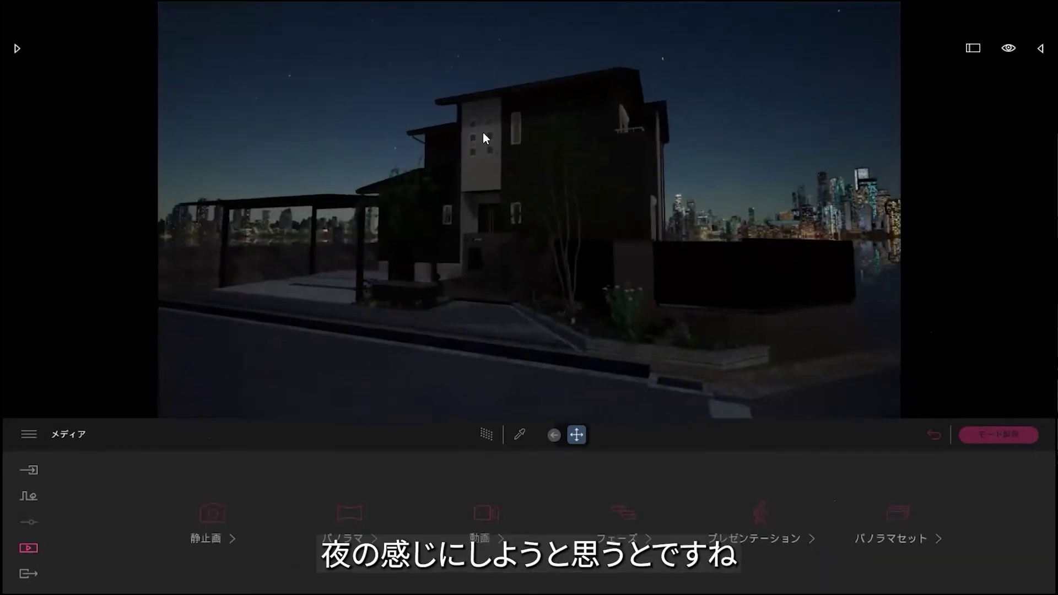
Open the Neon category of the material library
left_click(16, 51)
left_click(16, 67)
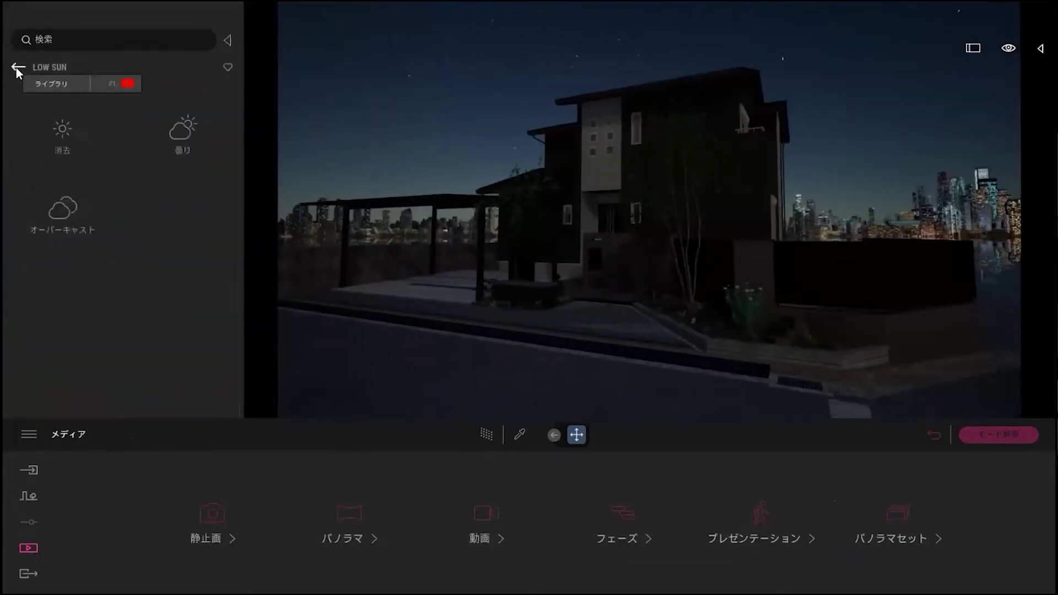
left_click(15, 67)
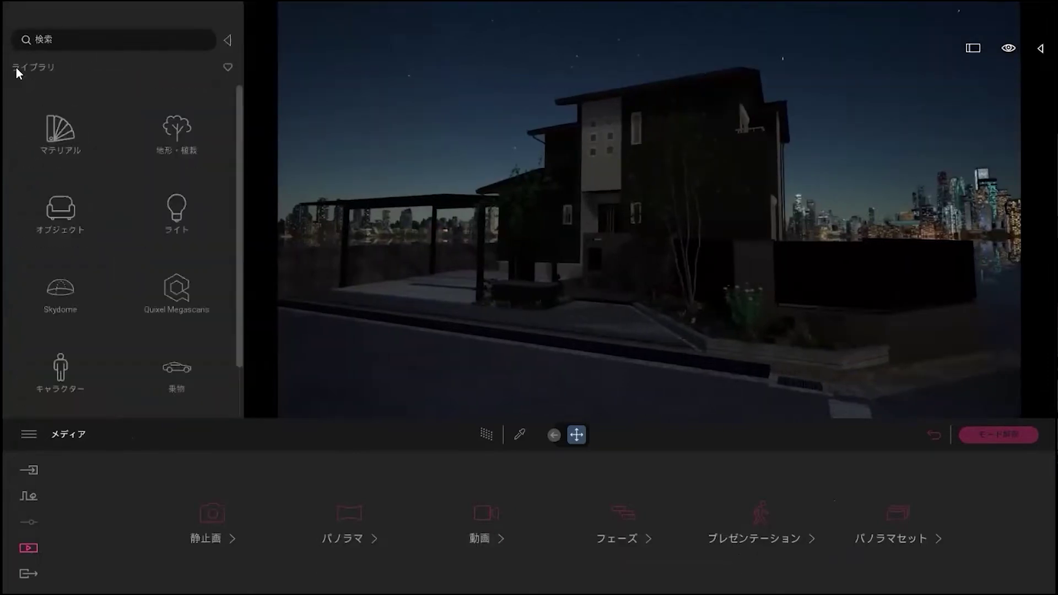
left_click(65, 142)
left_click_drag(238, 99, 239, 316)
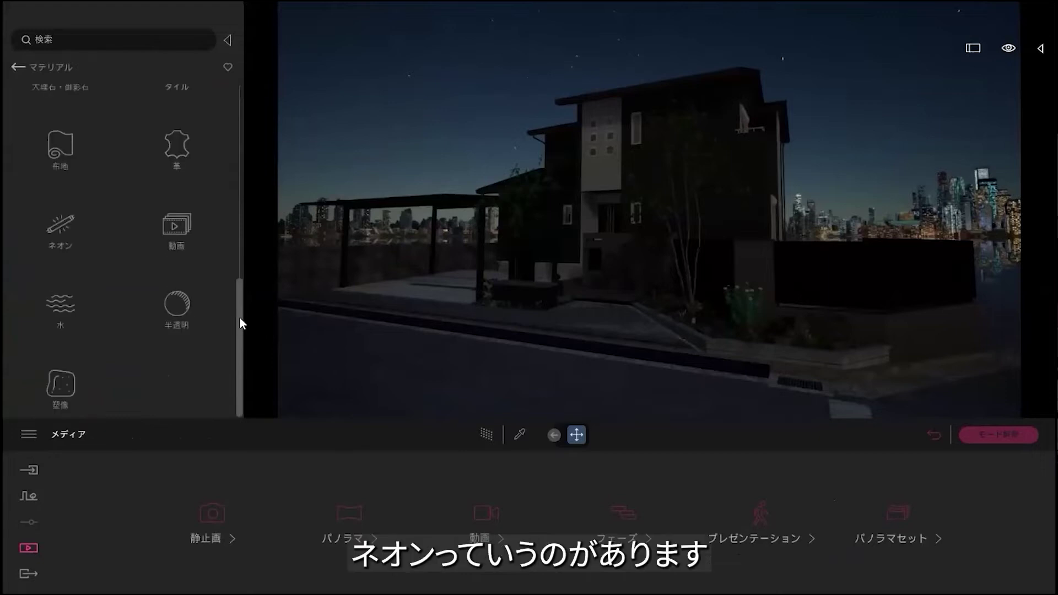
left_click(64, 229)
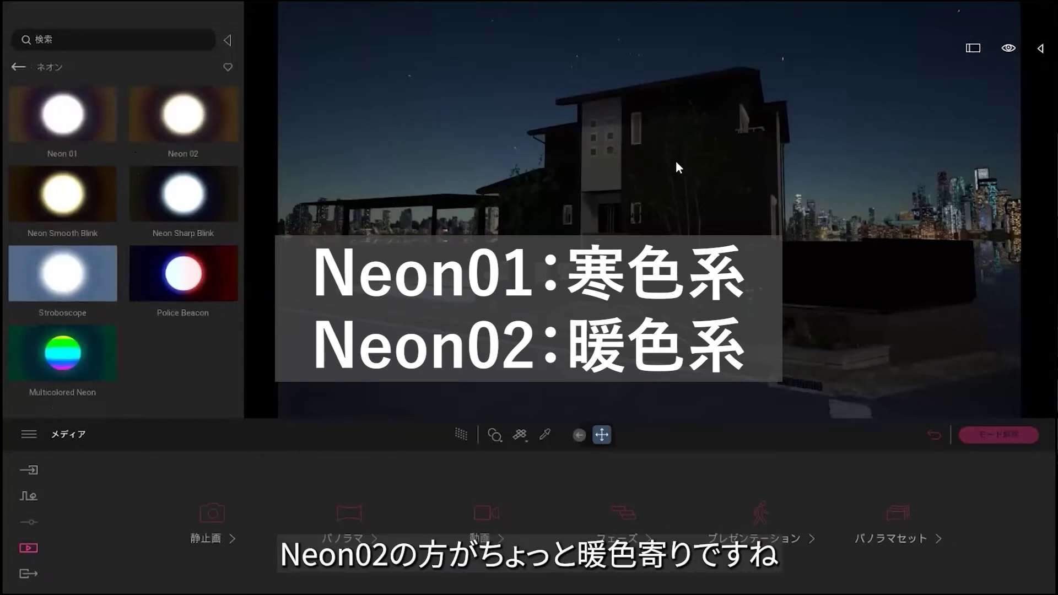
Apply the Neon 02 material to the window glass on the house's front facade
middle_click_drag(556, 179, 653, 109, "shift")
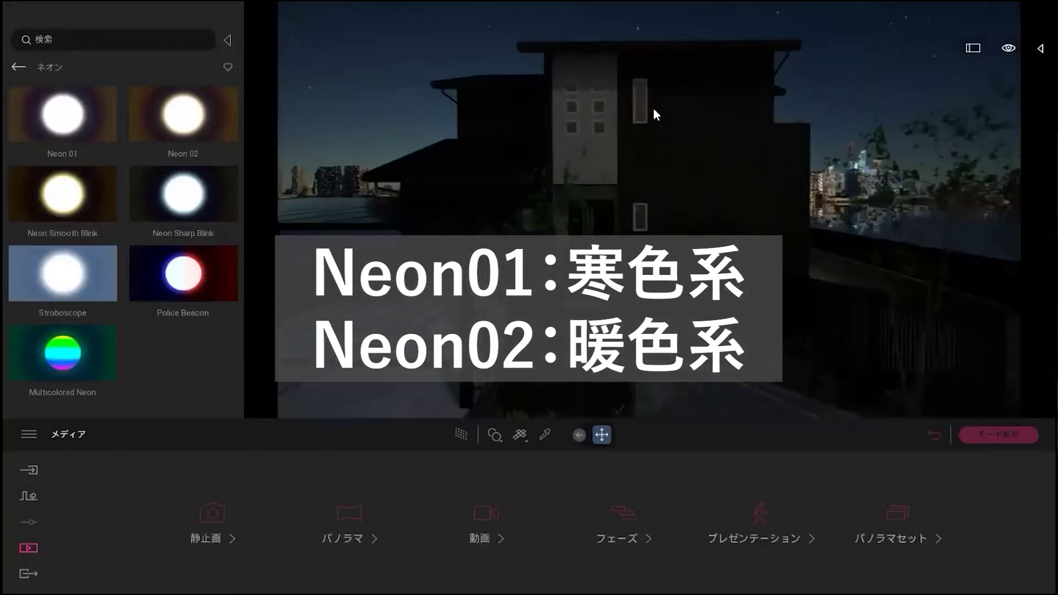
scroll(653, 109, "up", 8)
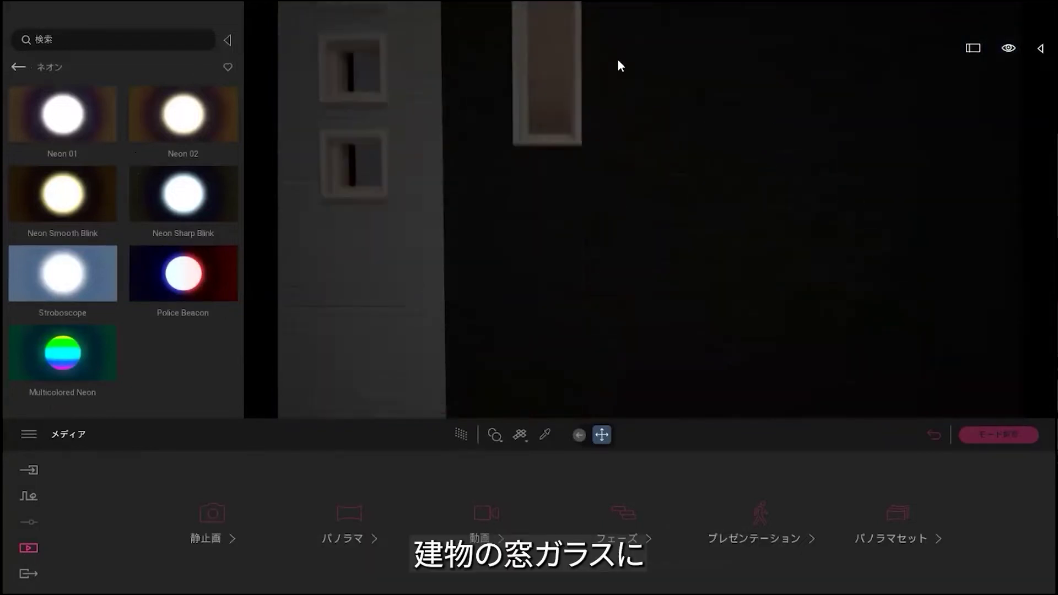
scroll(613, 57, "down", 3)
left_click_drag(199, 117, 586, 129)
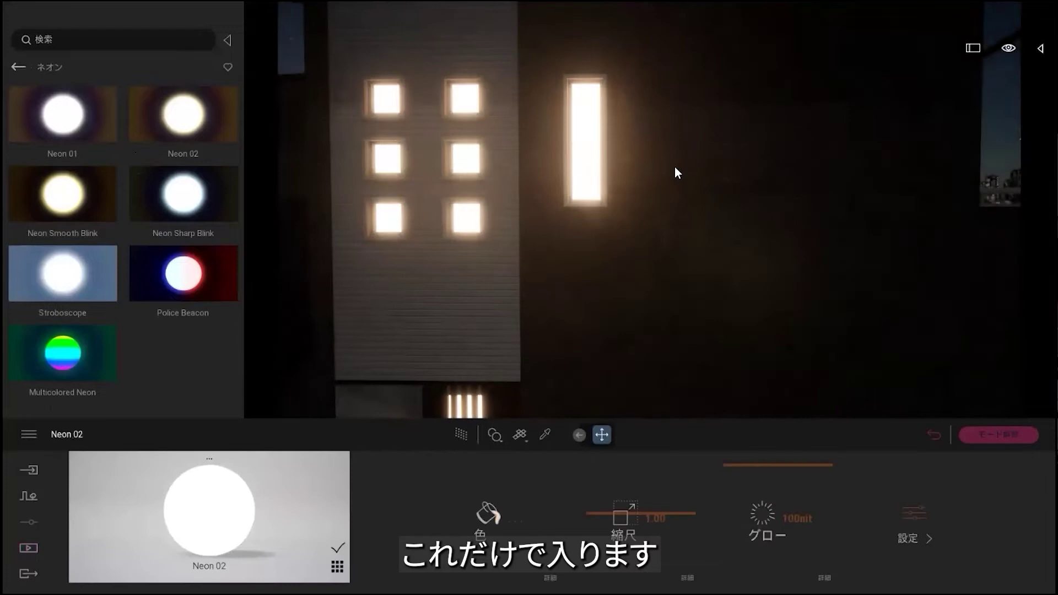
Reduce the Neon 02 window material's glow to 18 nit
scroll(673, 168, "down", 10)
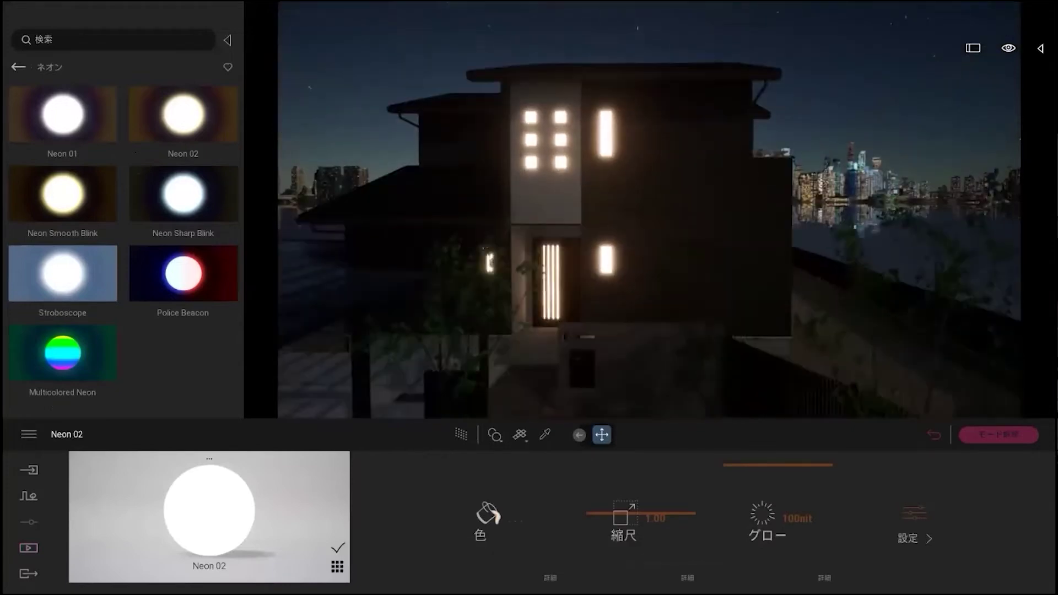
middle_click_drag(679, 215, 699, 243, "shift")
left_click(545, 434)
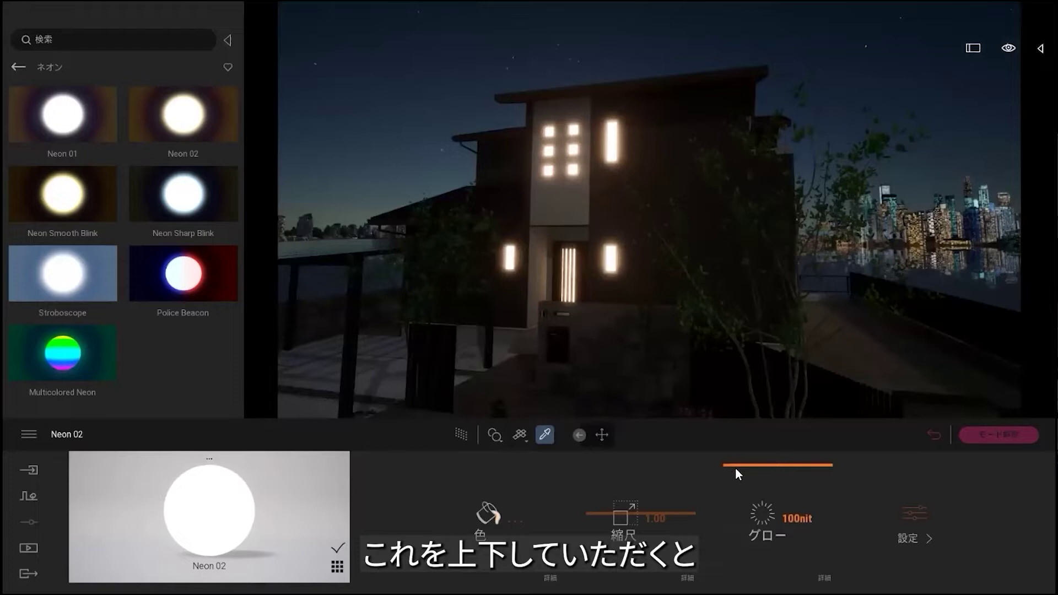
left_click_drag(738, 465, 748, 537)
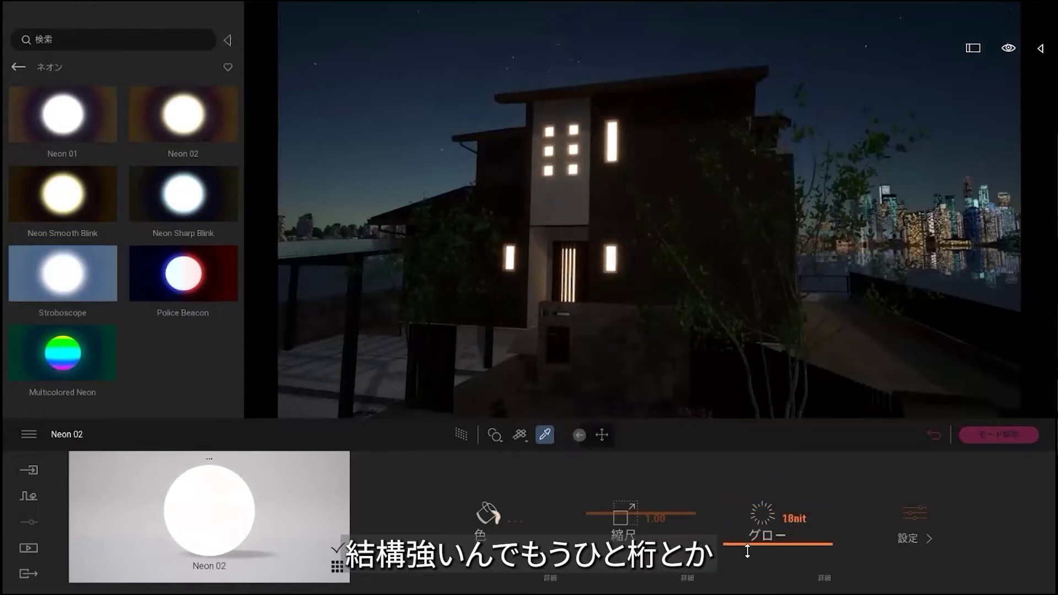
Set the Neon 02 window material's glow to 10 nit
left_click_drag(749, 554, 750, 558)
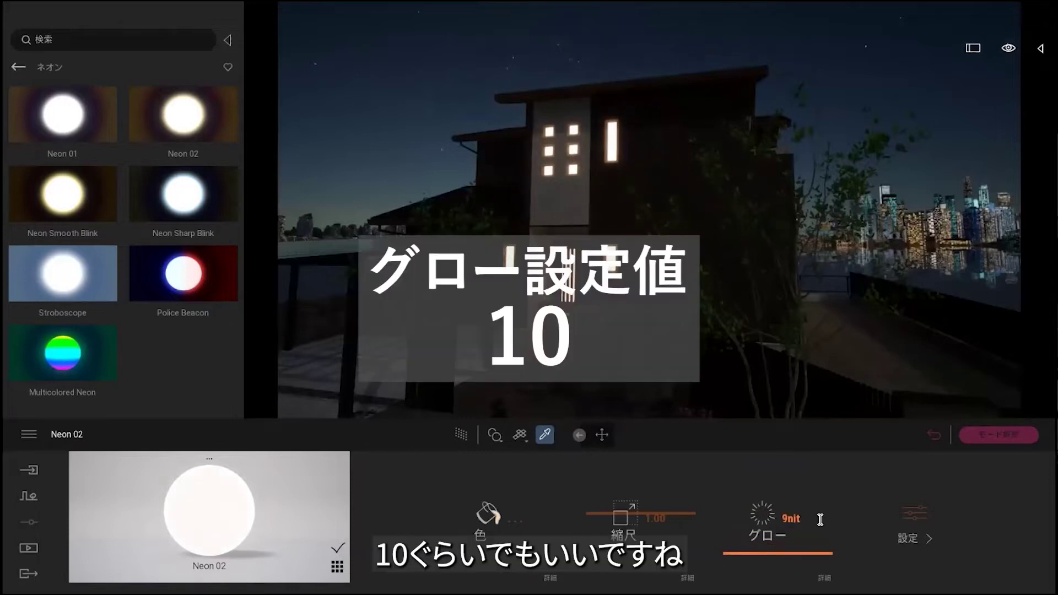
left_click(763, 518)
type("10")
key("Return")
scroll(668, 213, "down", 2)
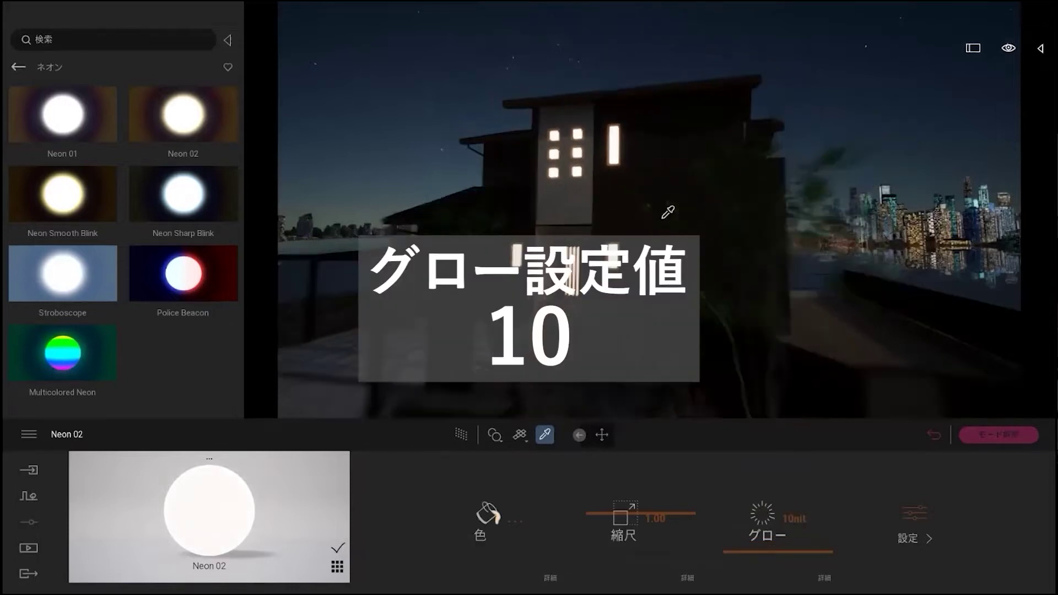
middle_click_drag(668, 231, 669, 265)
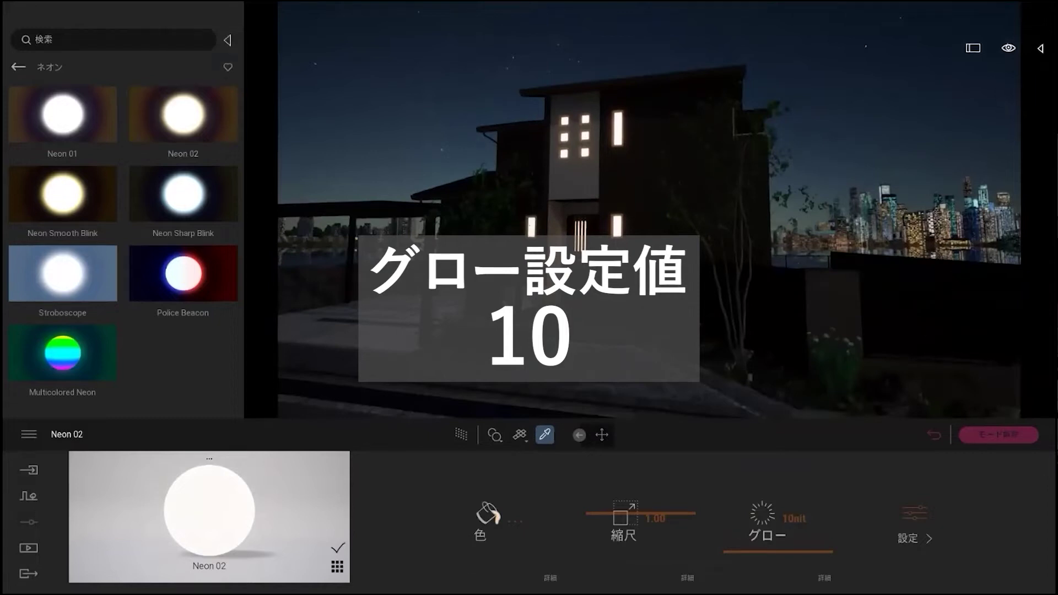
left_click(227, 40)
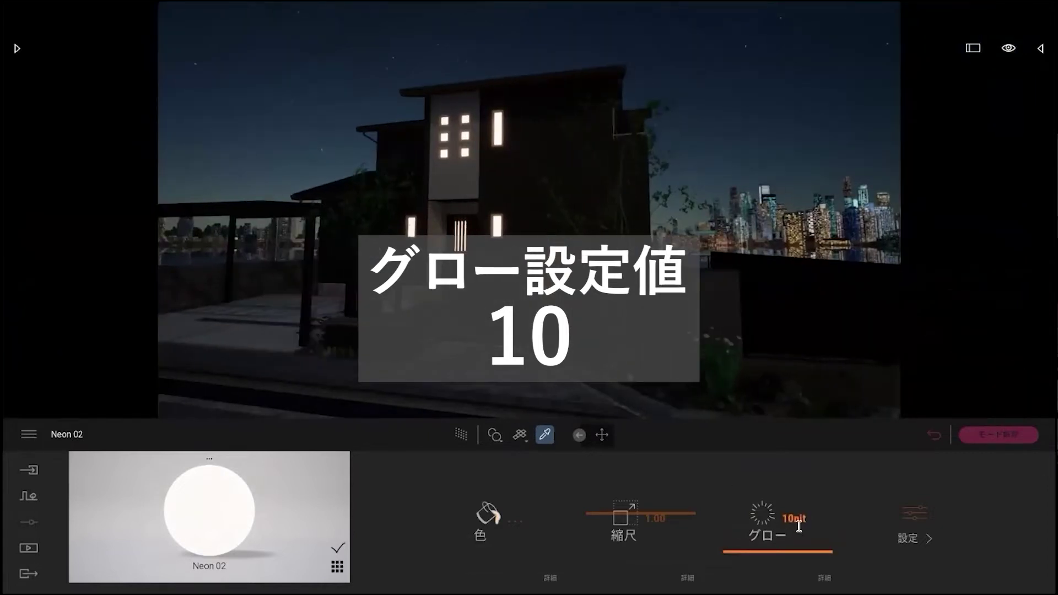
Set the Neon 02 window material's glow to 7 nit and its scale to 0.10
mouse_move(751, 553)
left_mouse_down()
mouse_move(755, 540)
mouse_move(756, 551)
left_mouse_up()
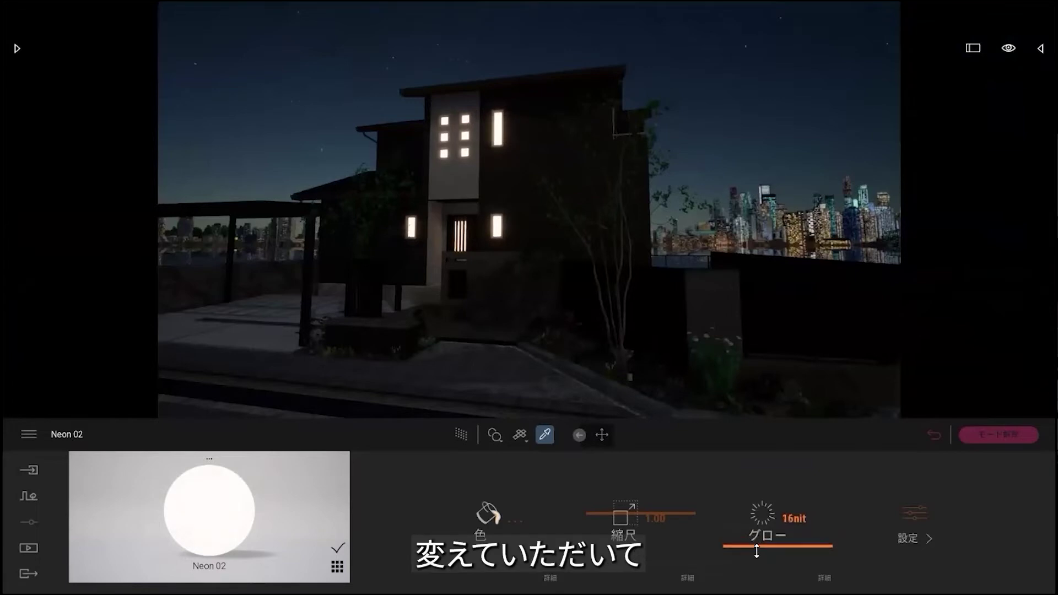
left_click(814, 521)
left_click(614, 562)
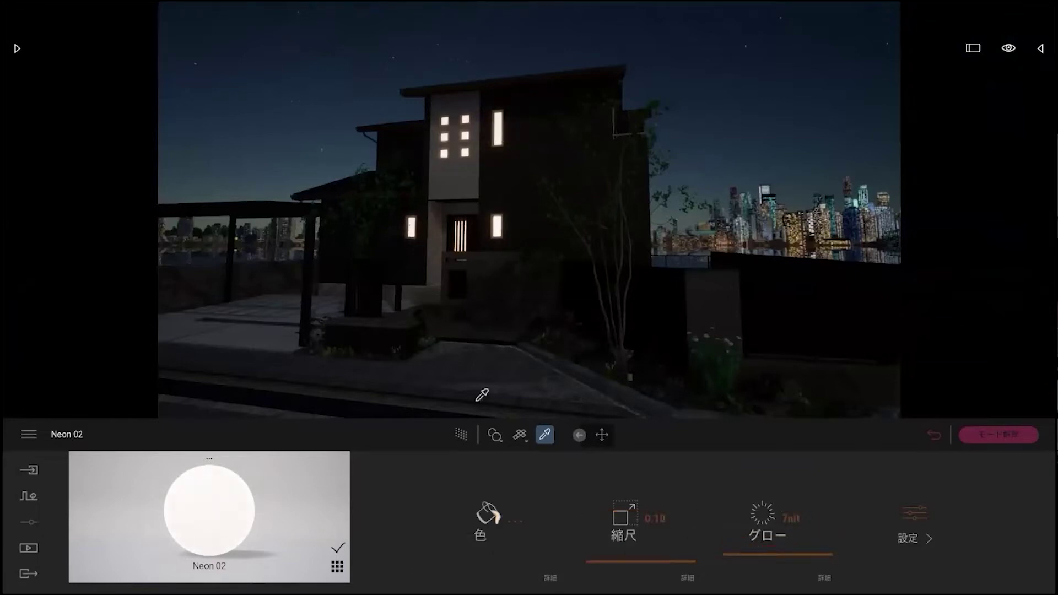
Place a Spot light from the light library in the planting bed at the foot of the multi-stem tree
left_click(14, 50)
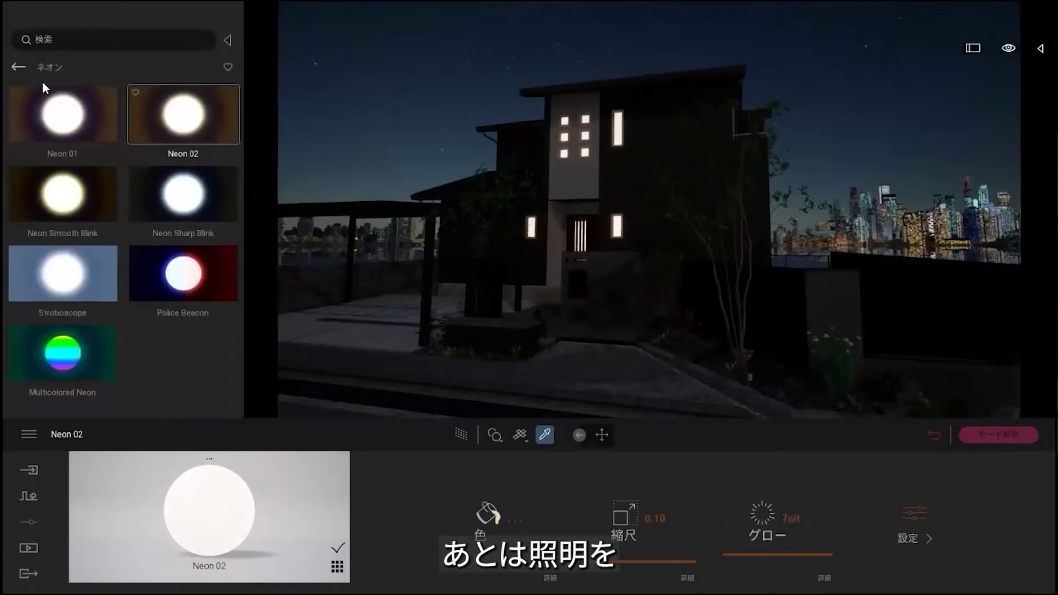
left_click(17, 67)
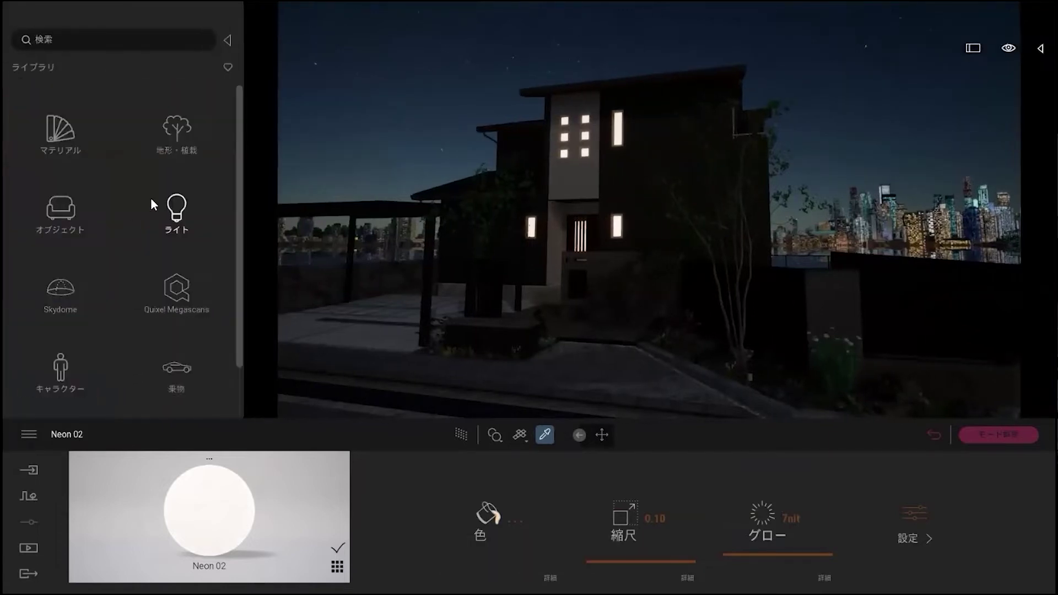
left_click(178, 218)
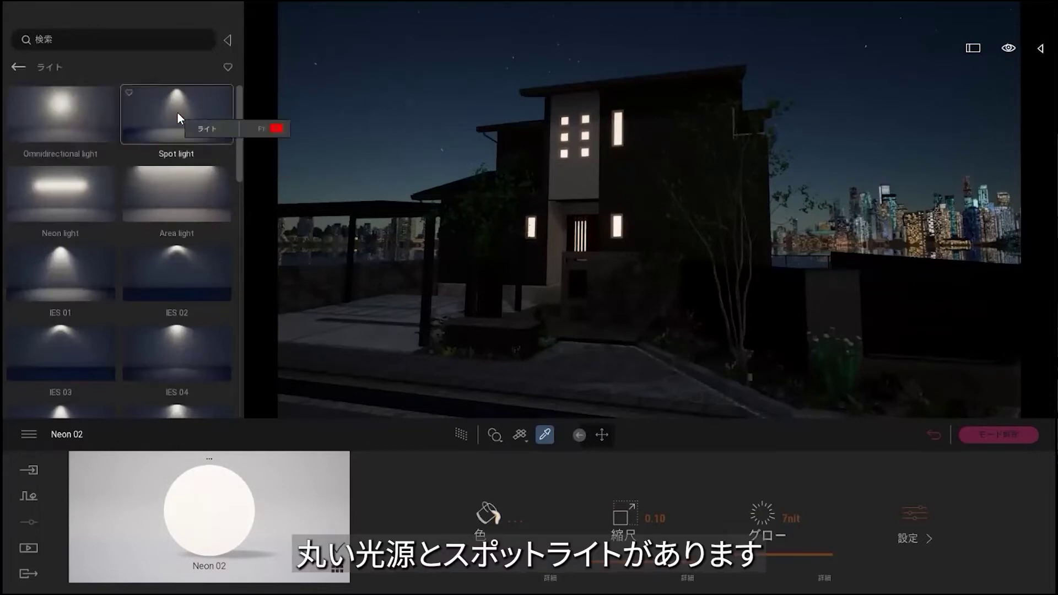
left_click_drag(177, 112, 742, 369)
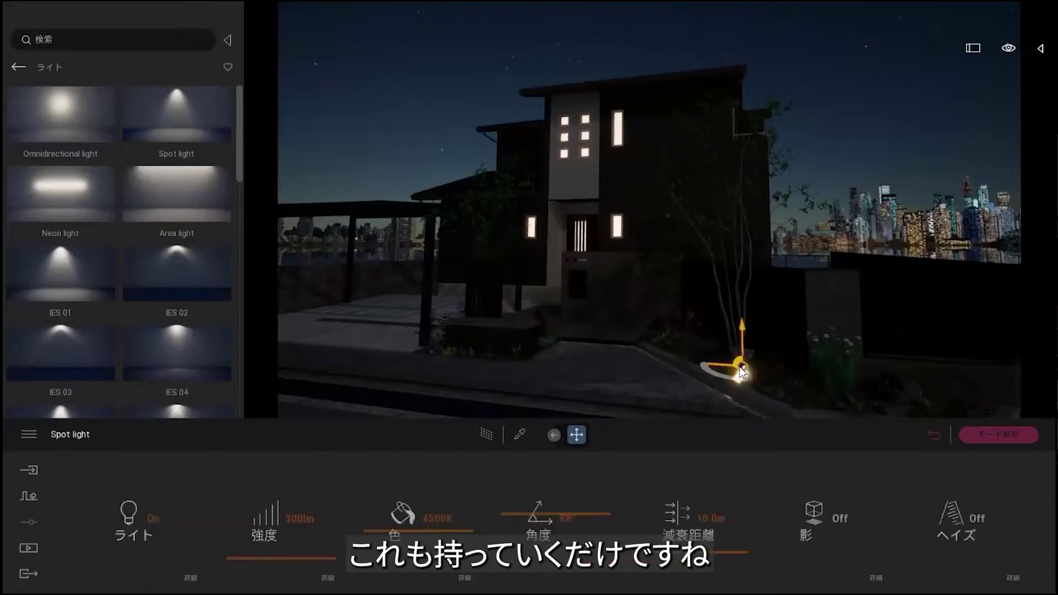
Rotate the spot light to aim up at the tree and position it just in front of the trunks
scroll(729, 379, "up", 3)
key("r")
middle_click_drag(754, 402, 713, 359)
left_click_drag(713, 358, 511, 339)
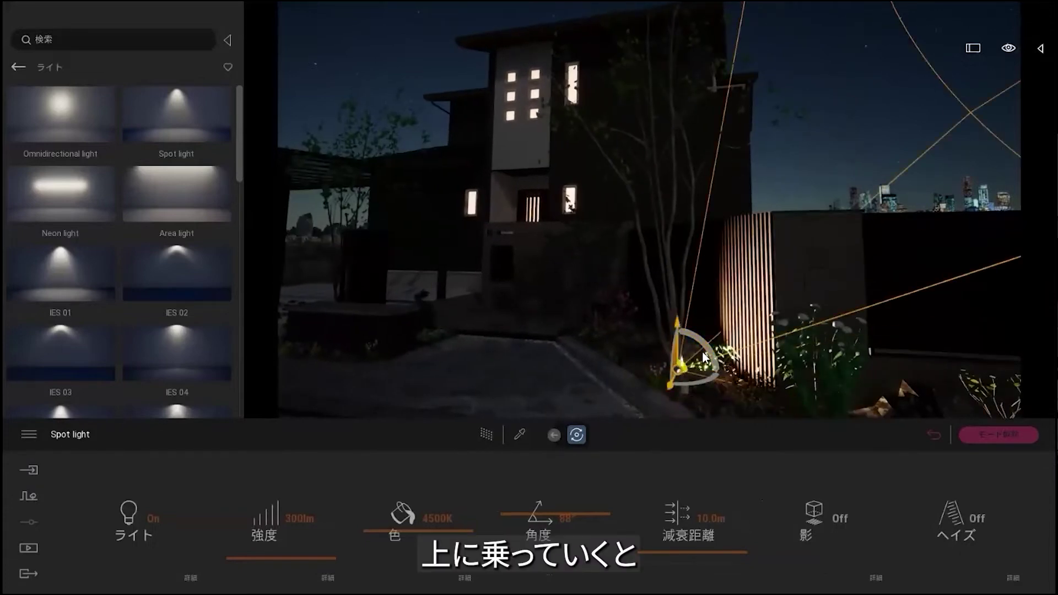
left_click_drag(707, 355, 696, 326)
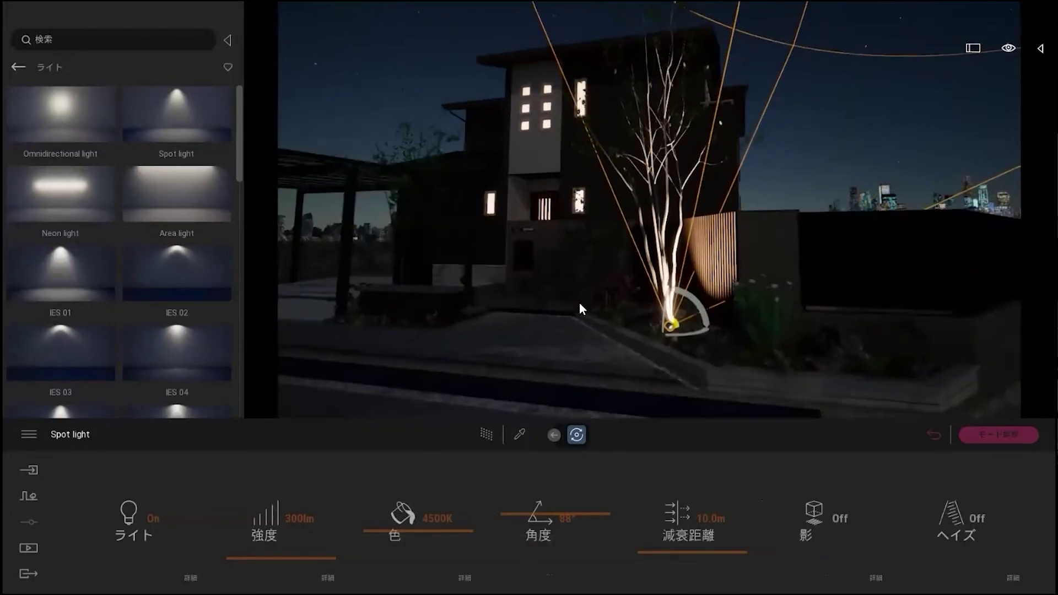
left_click_drag(676, 332, 659, 340)
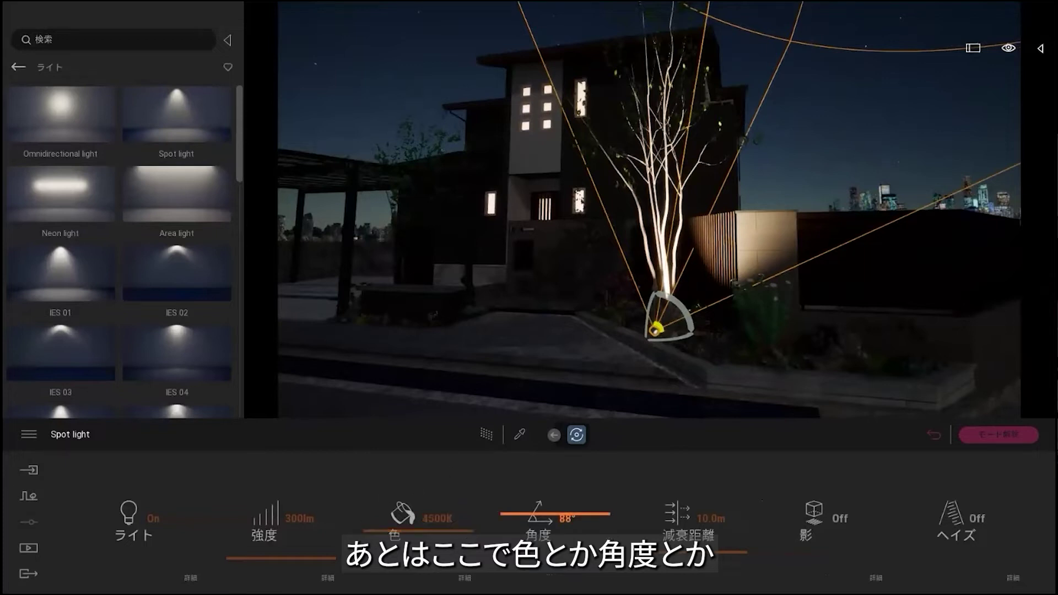
Set the tree spot light's intensity to 100 lm
mouse_move(259, 556)
left_mouse_down()
mouse_move(264, 474)
mouse_move(256, 566)
mouse_move(257, 554)
left_mouse_up()
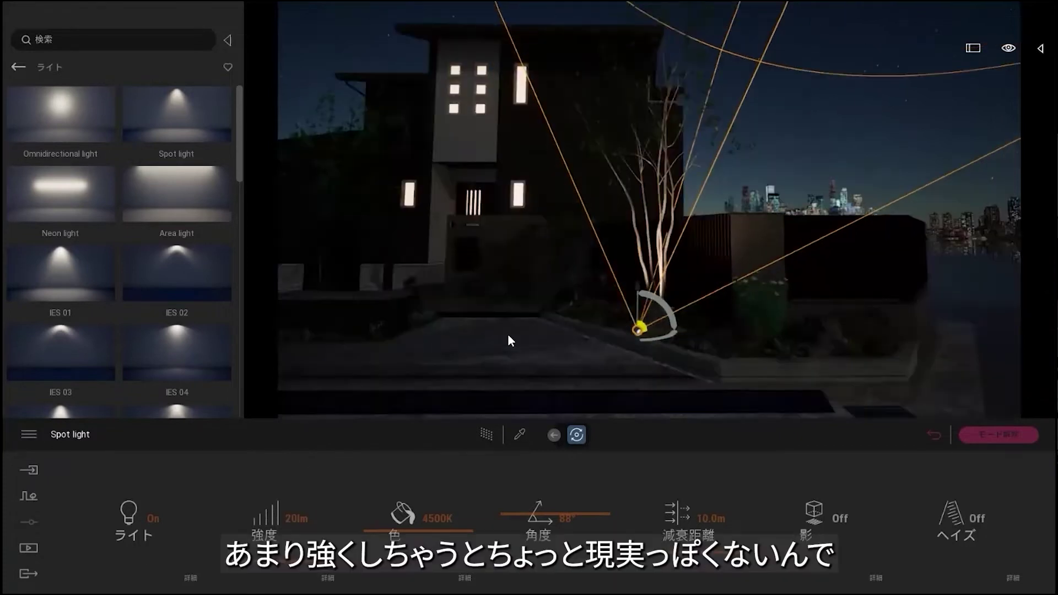
scroll(507, 334, "down", 3)
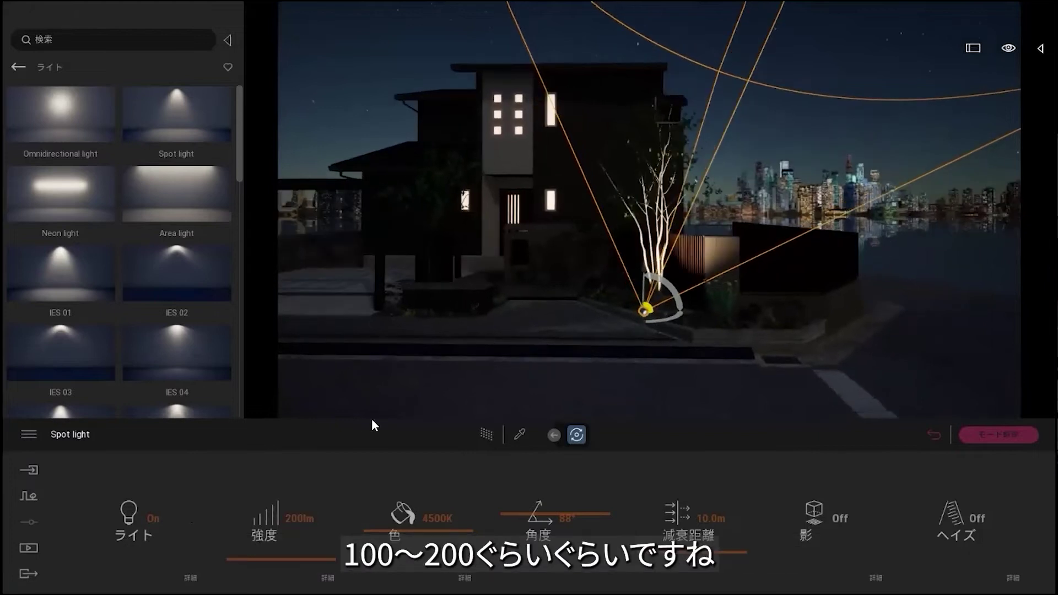
left_click(297, 519)
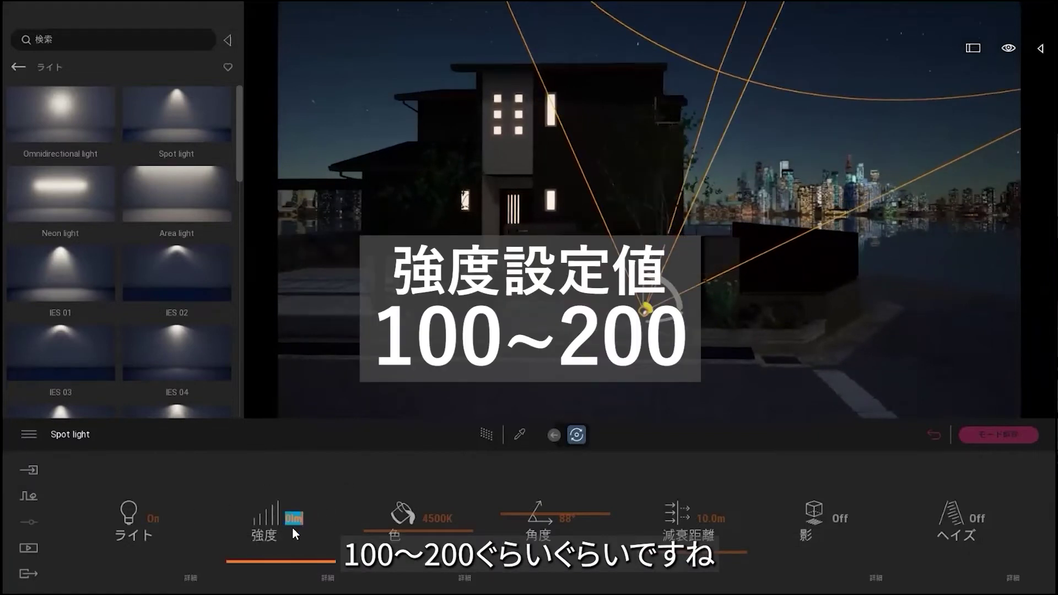
type("100")
key("Return")
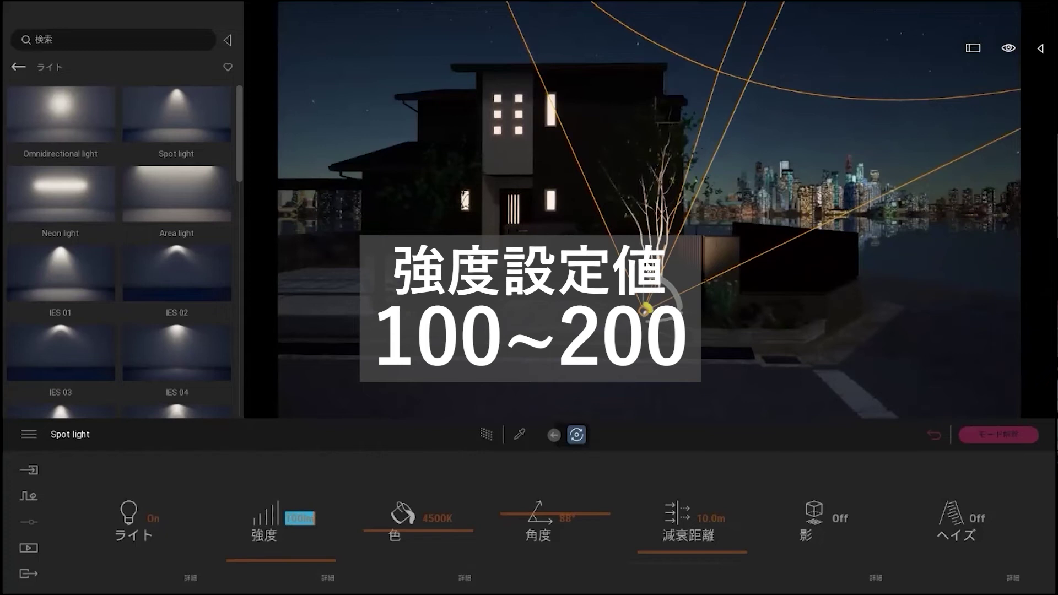
Narrow the tree spot light's angle to 74° and set its colour temperature to 3500 K
key("w")
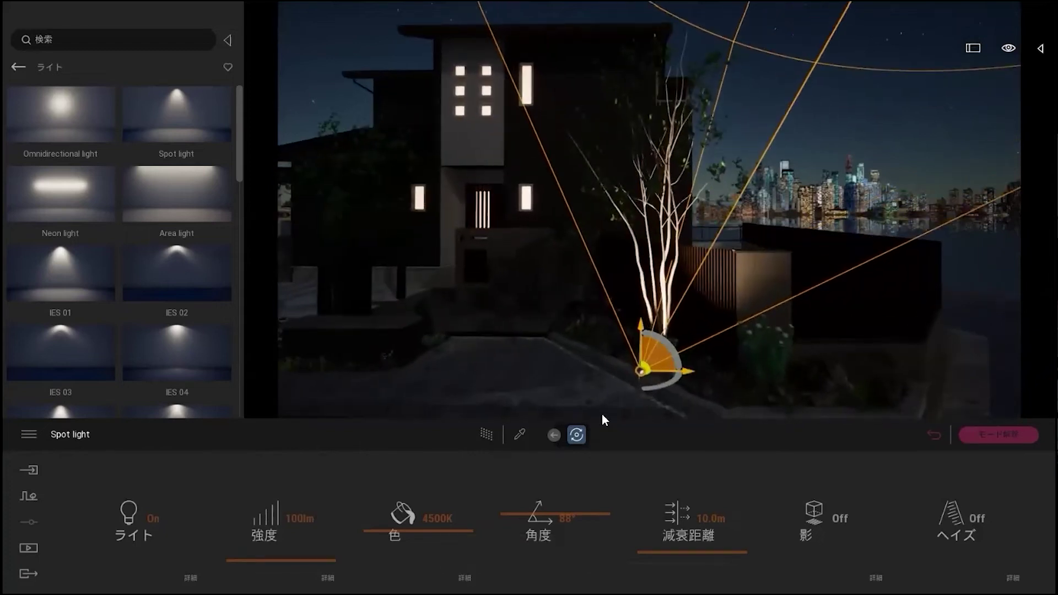
mouse_move(514, 511)
left_mouse_down()
mouse_move(513, 491)
mouse_move(515, 523)
left_mouse_up()
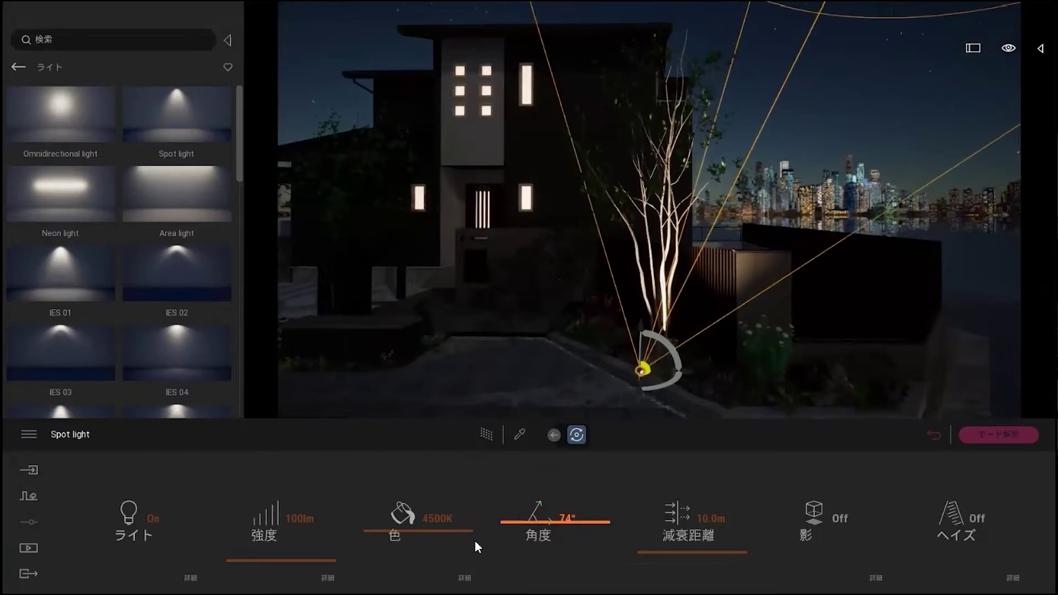
mouse_move(405, 528)
left_mouse_down()
mouse_move(398, 575)
mouse_move(409, 486)
mouse_move(416, 516)
left_mouse_up()
left_click(416, 516)
type("3000")
key("Return")
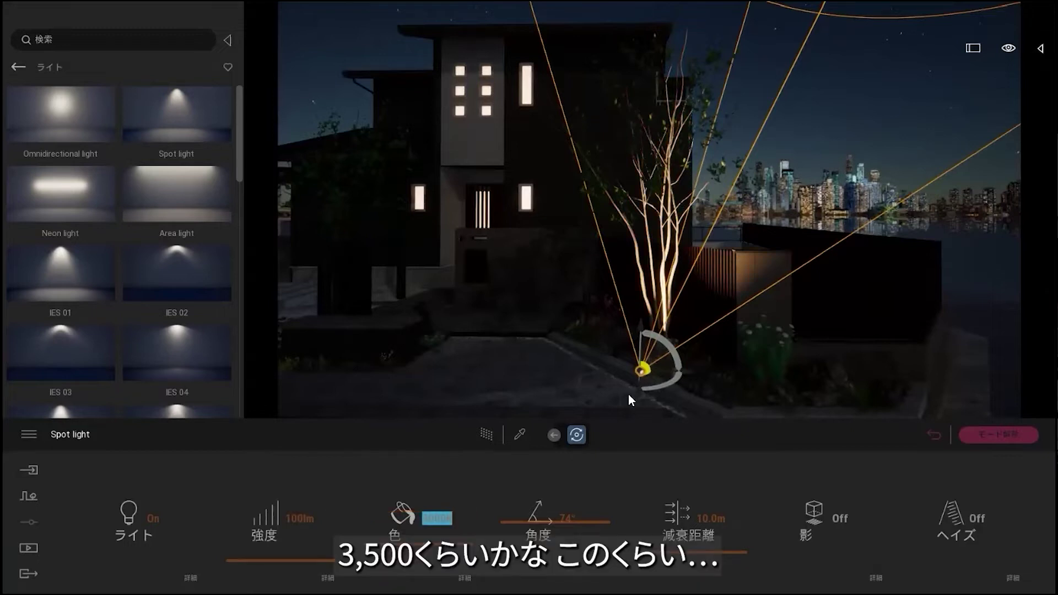
type("3500")
key("Return")
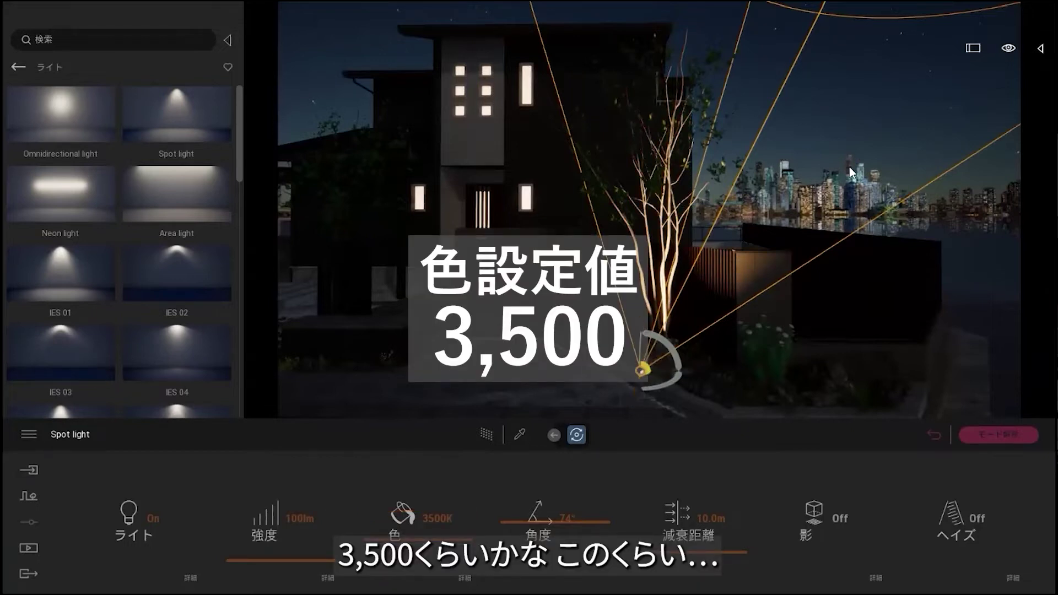
left_click(785, 315)
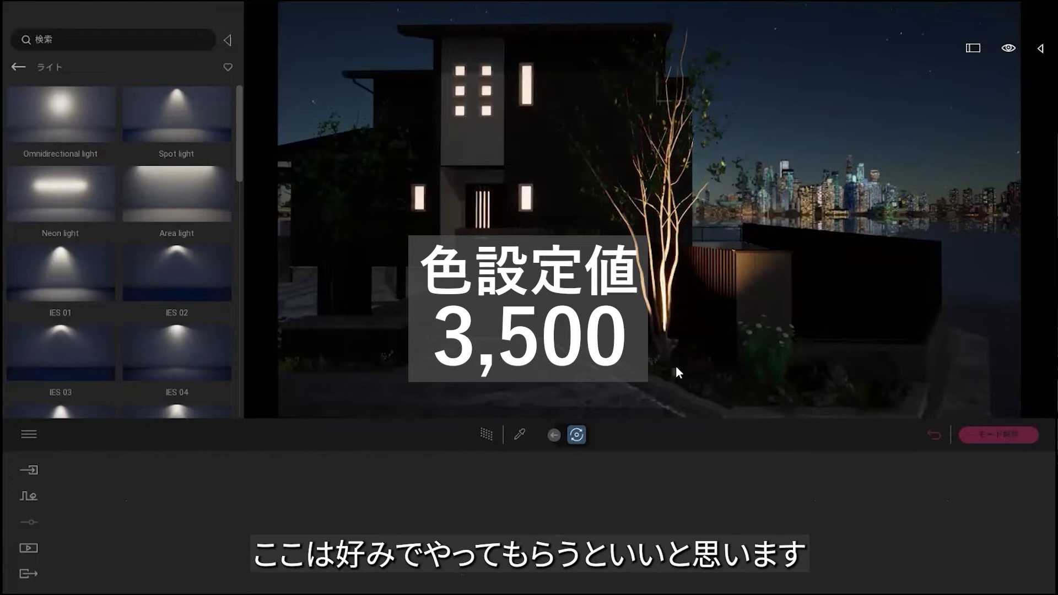
Show the scene graph and place one instance of the tree's spot light about 5.37 m away, at the planter beside the carport
key("F3")
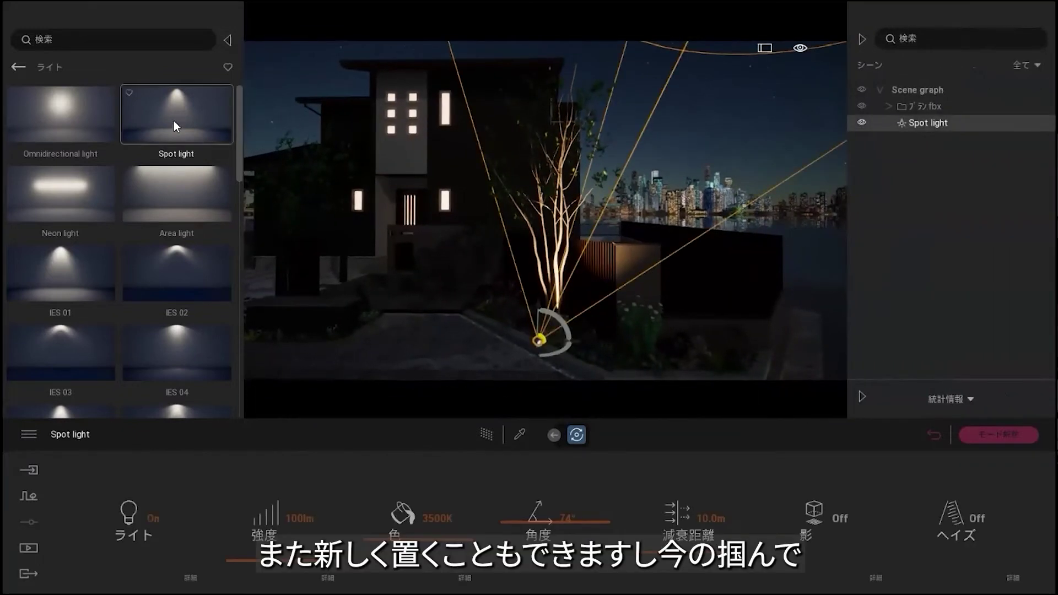
middle_click_drag(365, 278, 511, 269)
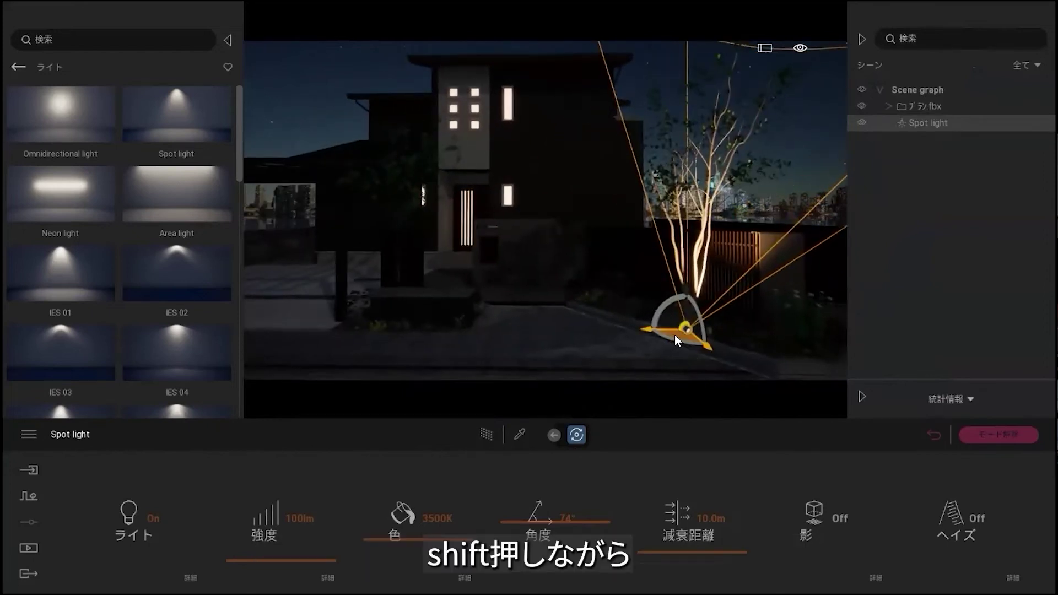
left_click_drag(674, 335, 390, 291, "shift")
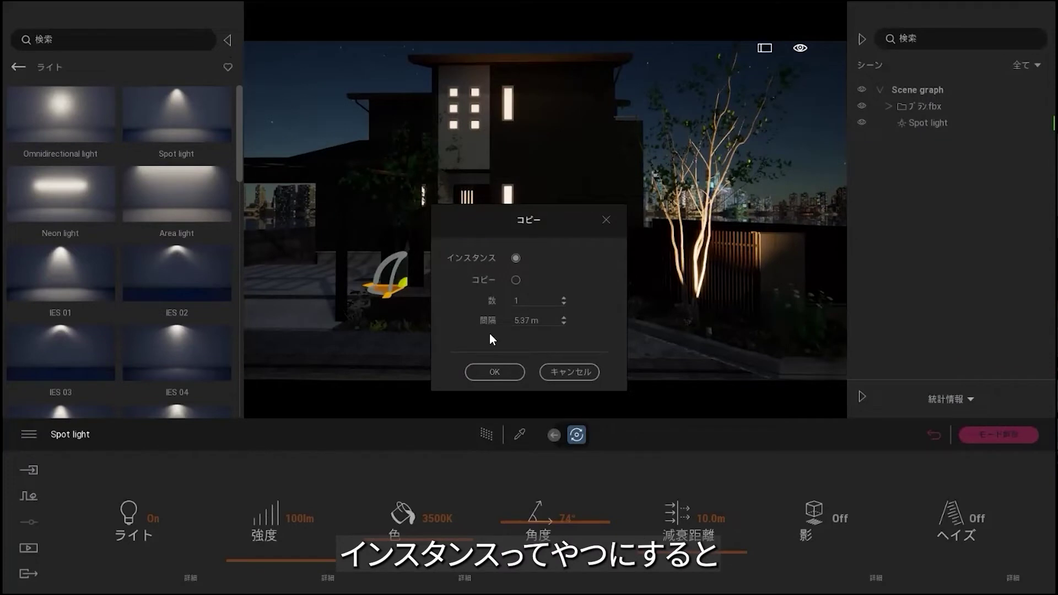
left_click(487, 370)
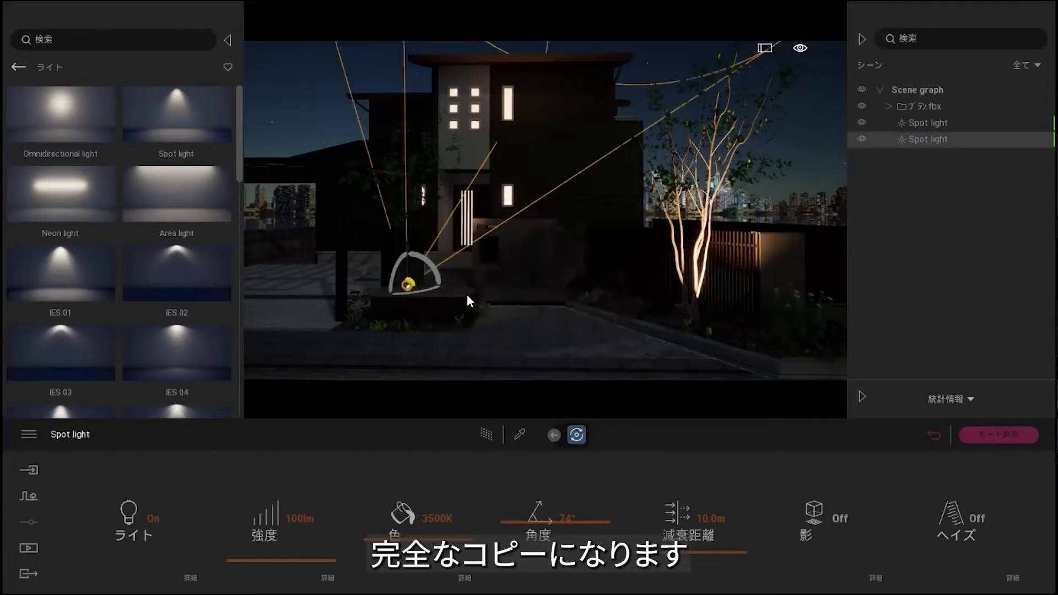
Raise the colour temperature of the instanced spot light by the carport planter to 7375 K
left_click(227, 40)
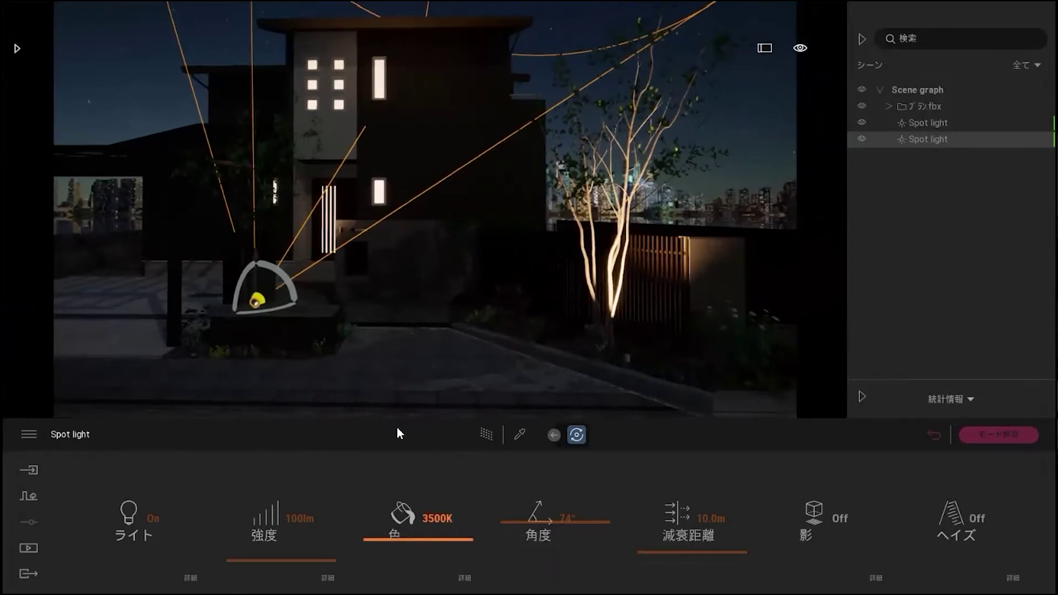
left_click(586, 373)
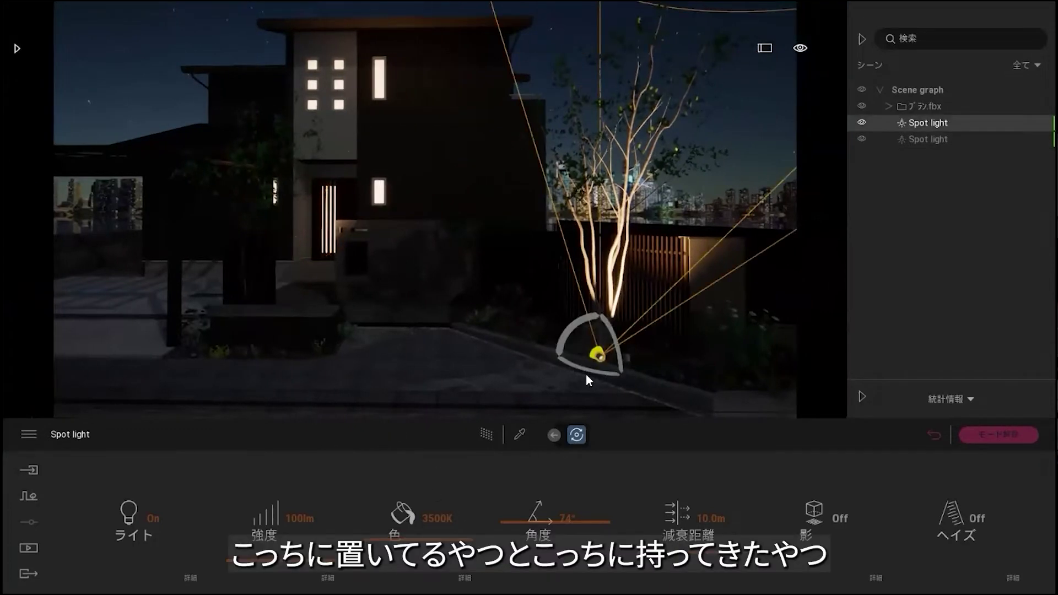
left_click(252, 301)
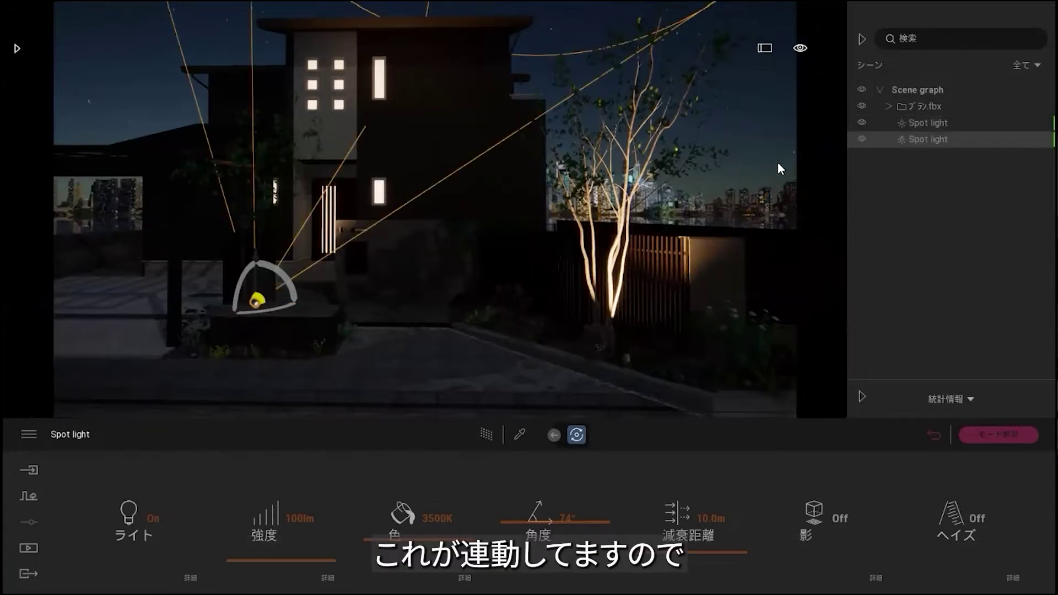
left_click_drag(407, 537, 403, 507)
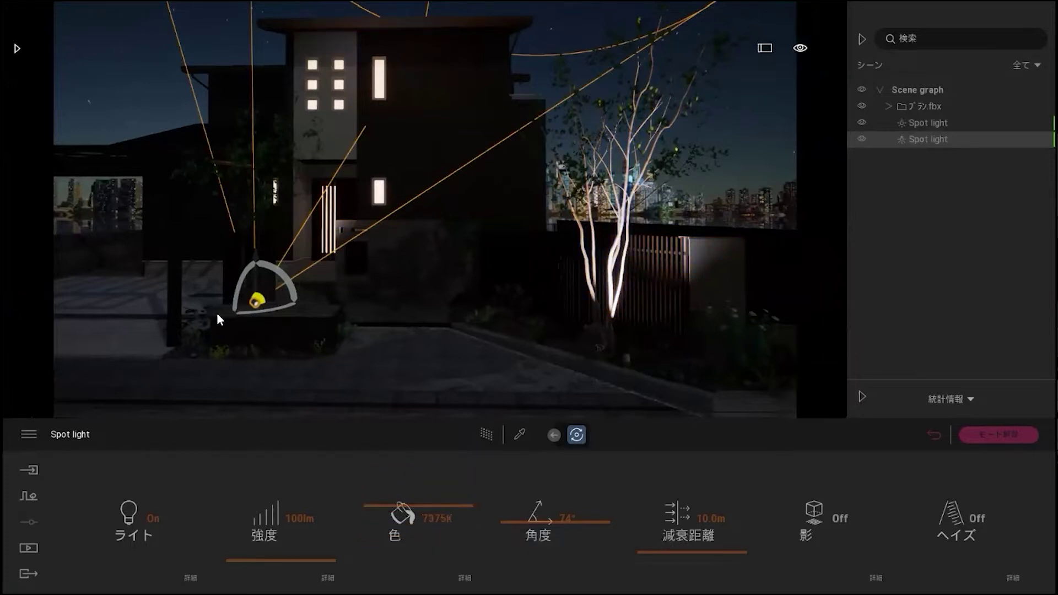
Move the instanced spot light forward to illuminate the slatted screen at the planter, and set its colour temperature to 3375 K
left_click_drag(216, 325, 187, 341)
left_click_drag(388, 507, 397, 548)
Place an independent copy of the tree's spot light about 1.94 m away by the small shrub, and raise its colour temperature and intensity
left_click(927, 122)
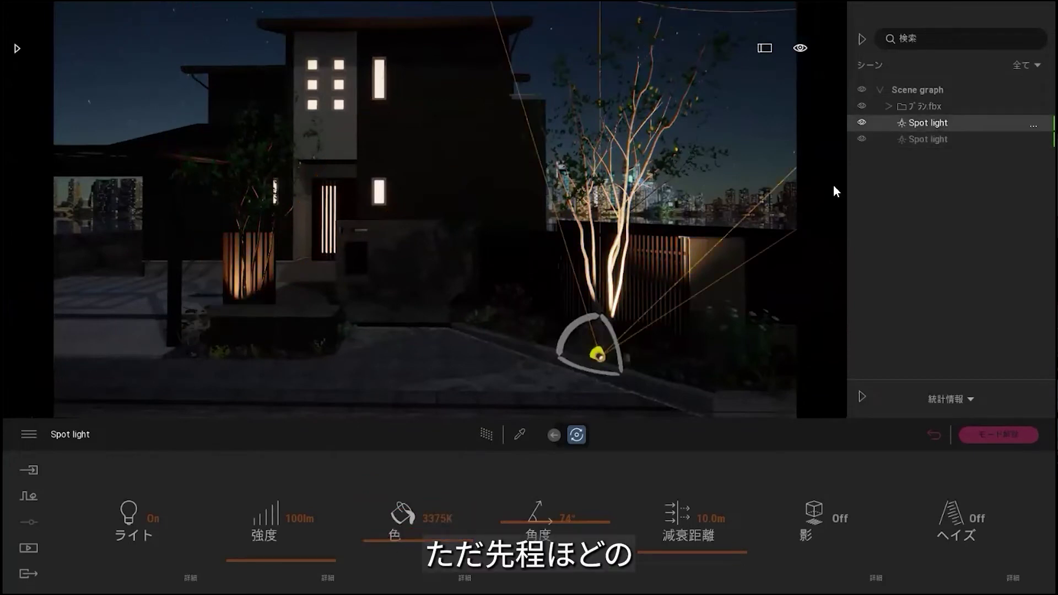
left_click_drag(583, 361, 457, 325, "shift")
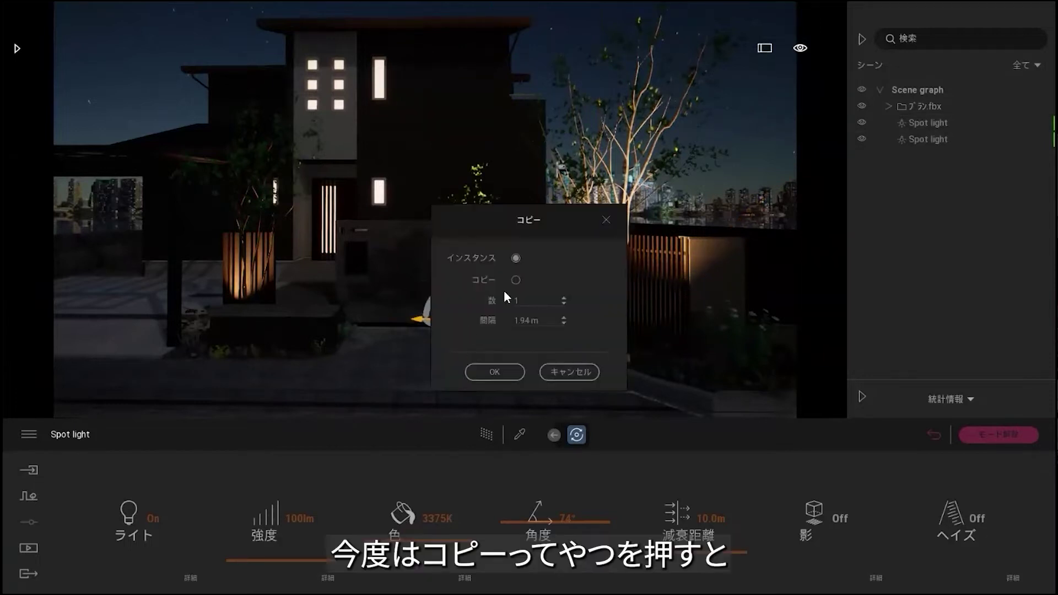
left_click(515, 280)
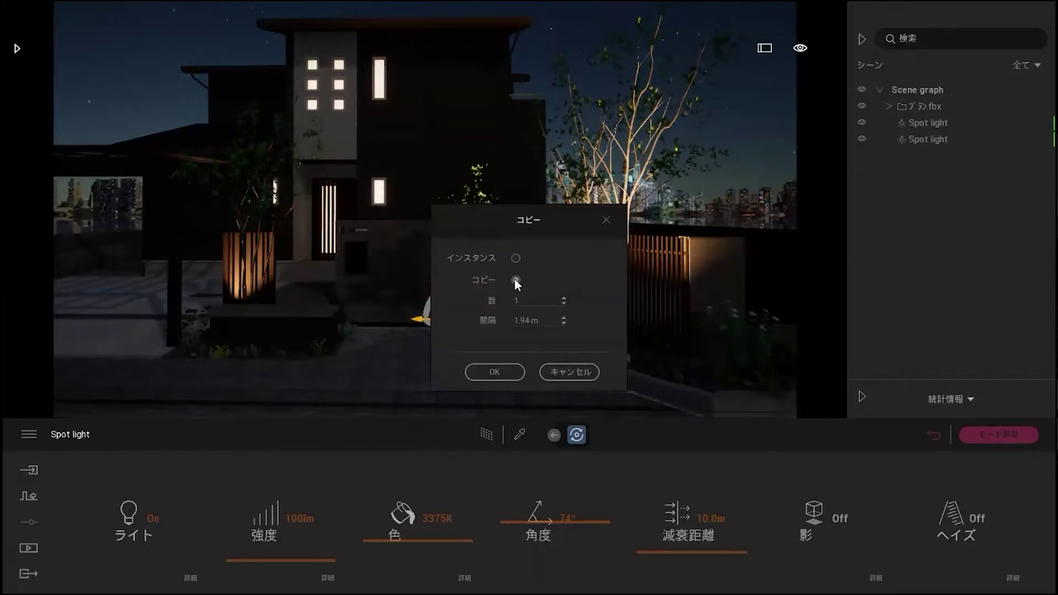
left_click(494, 371)
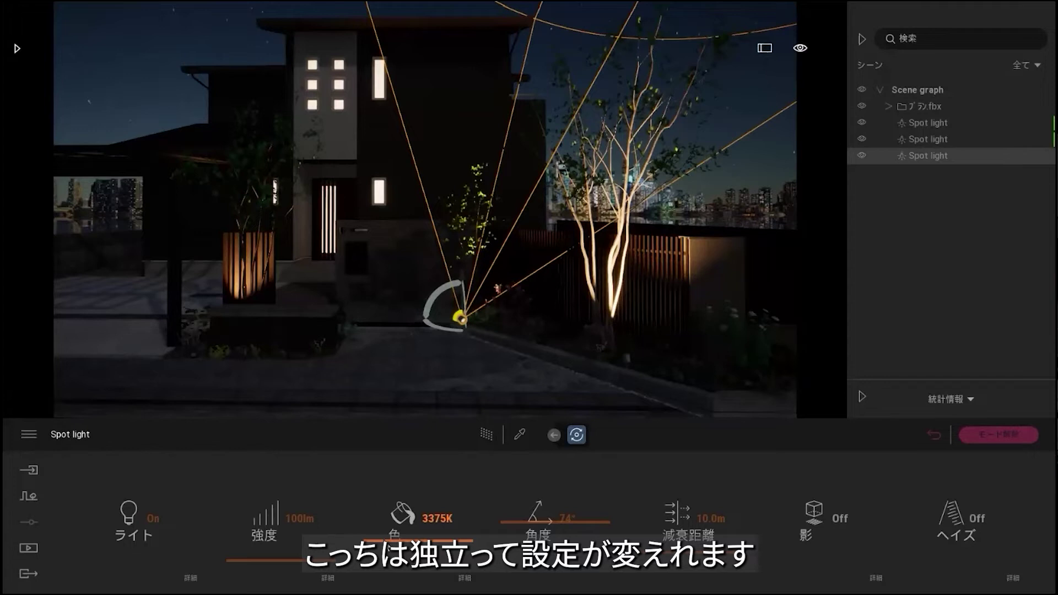
left_click_drag(401, 531, 400, 455)
left_click_drag(279, 561, 292, 503)
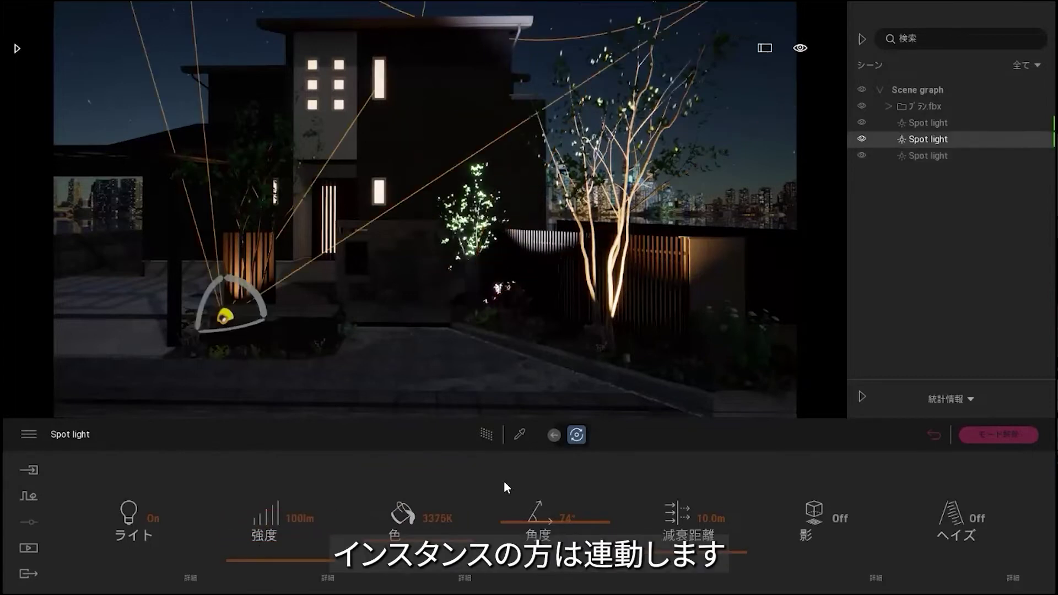
Set the intensity of the instanced spot light at the carport planter to 114 lm
mouse_move(287, 557)
left_mouse_down()
mouse_move(291, 486)
mouse_move(286, 560)
left_mouse_up()
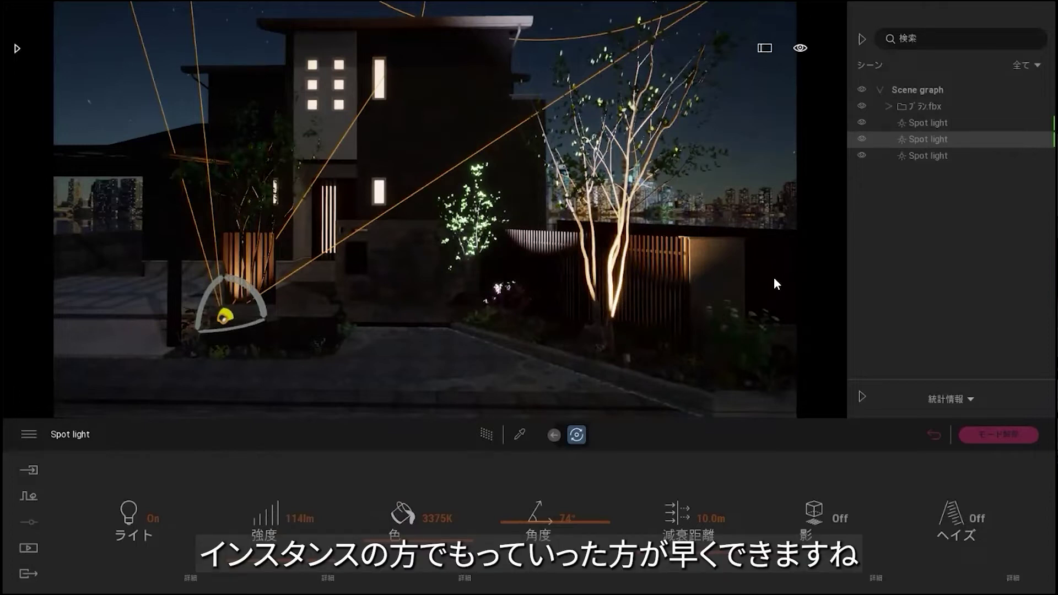
Try a colour temperature of 9750 K on the independent spot light copy by the small shrub, and delete that copy
left_click(936, 156)
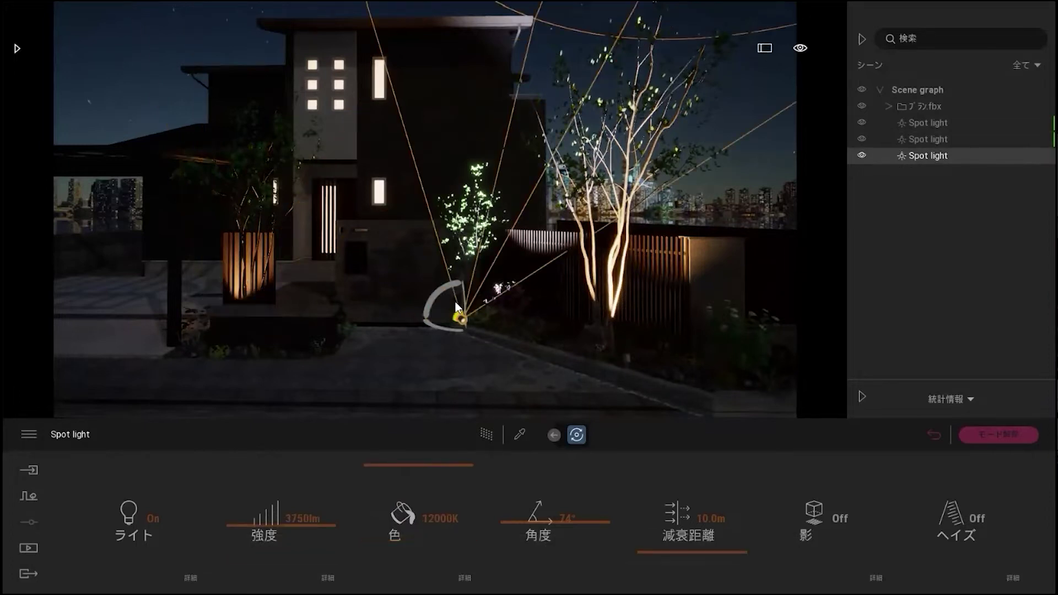
left_click_drag(405, 465, 402, 485)
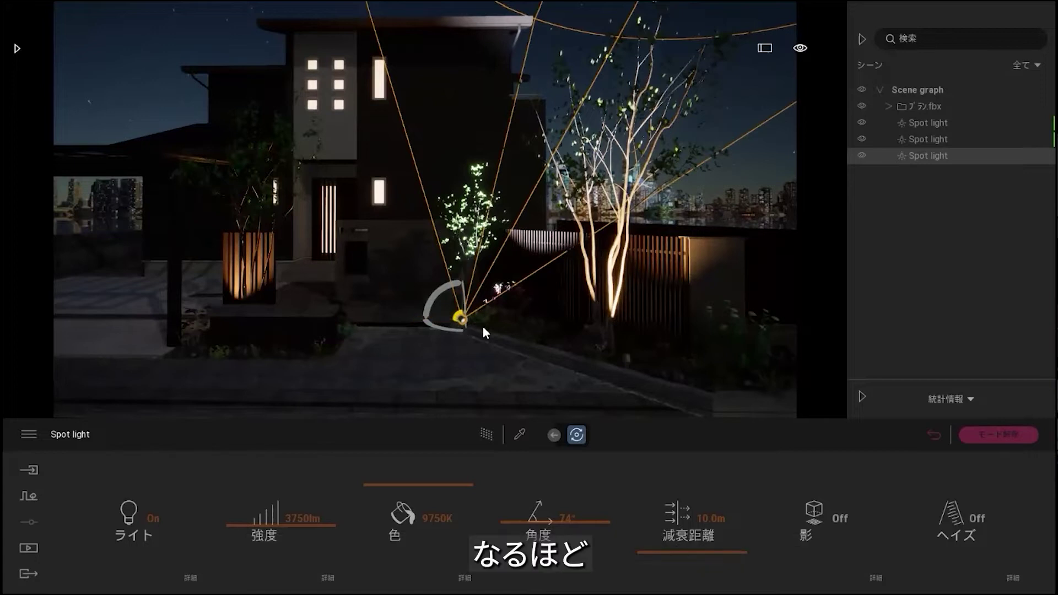
scroll(483, 328, "up", 2)
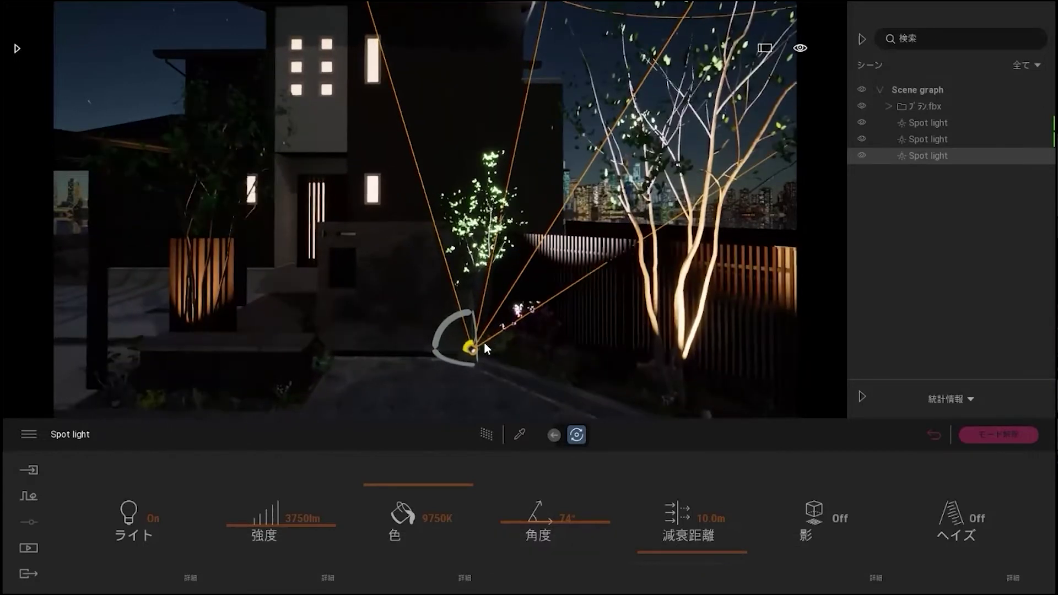
scroll(485, 342, "down", 2)
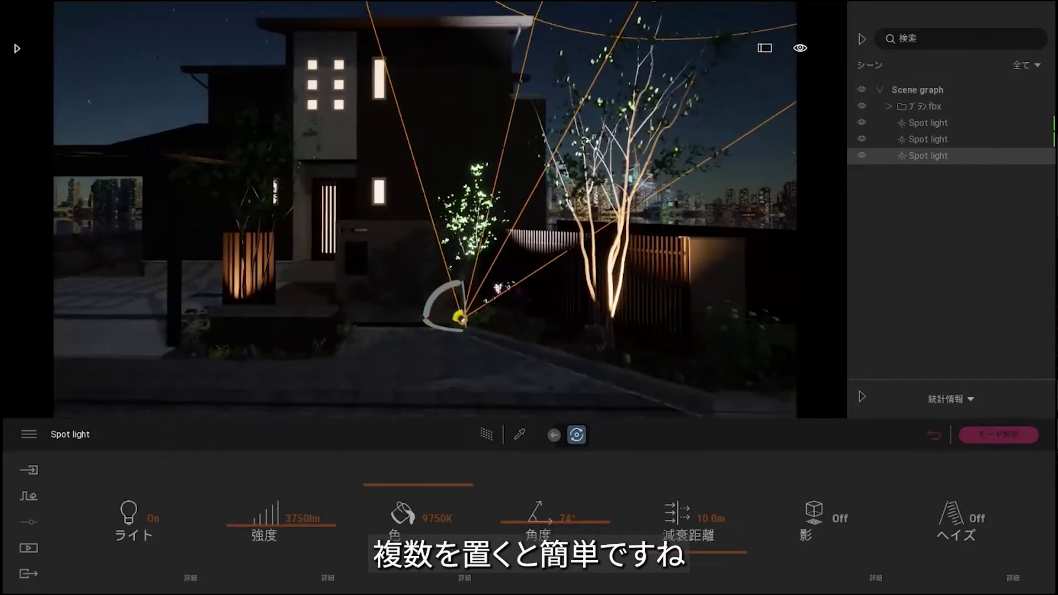
key("Delete")
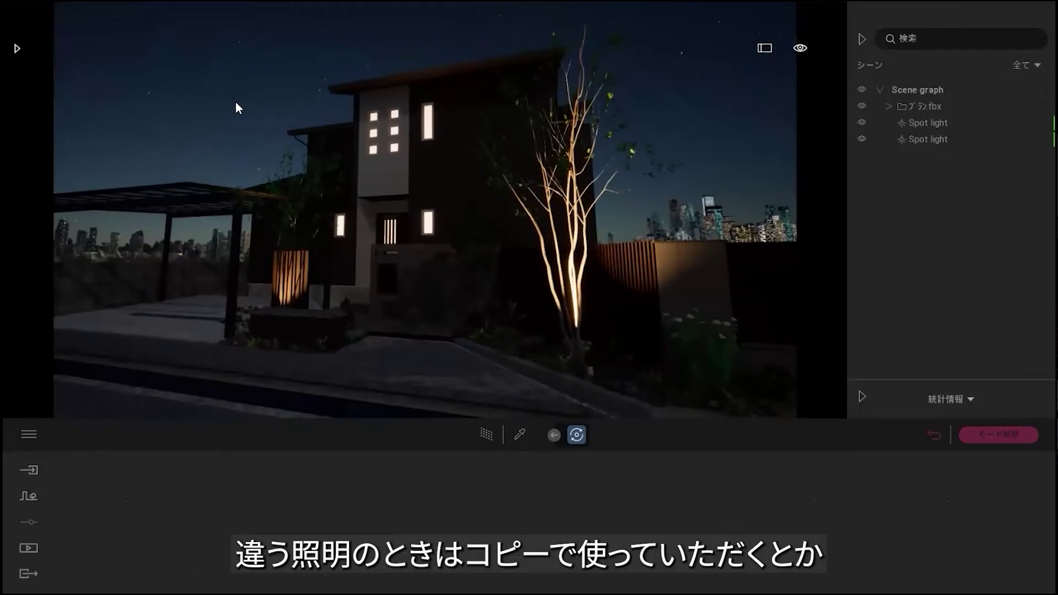
Place an Omnidirectional light from the light library high in front of the house, above the carport side
left_click(16, 46)
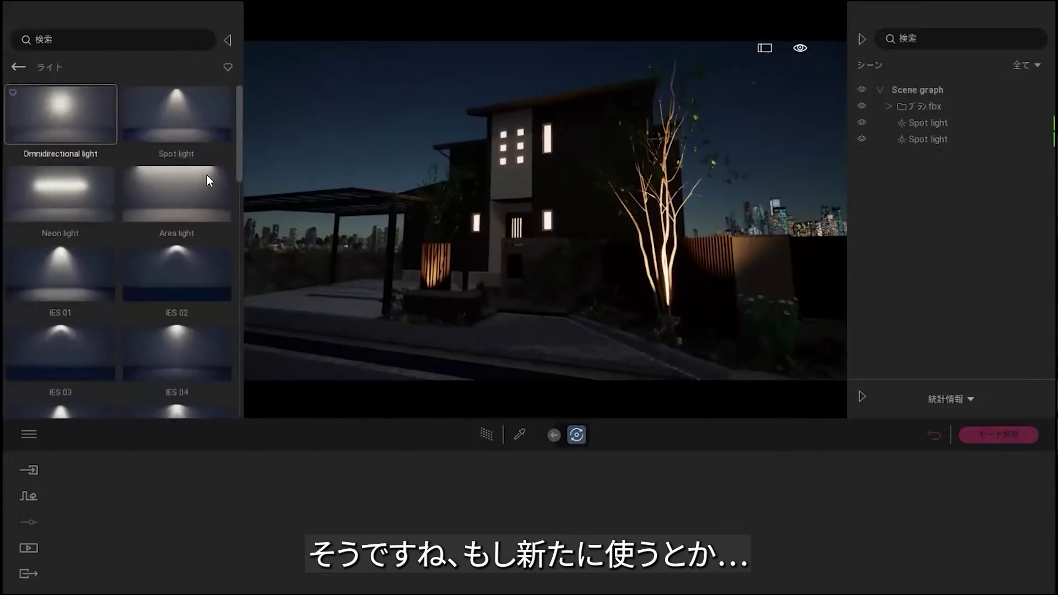
left_click_drag(47, 119, 457, 128)
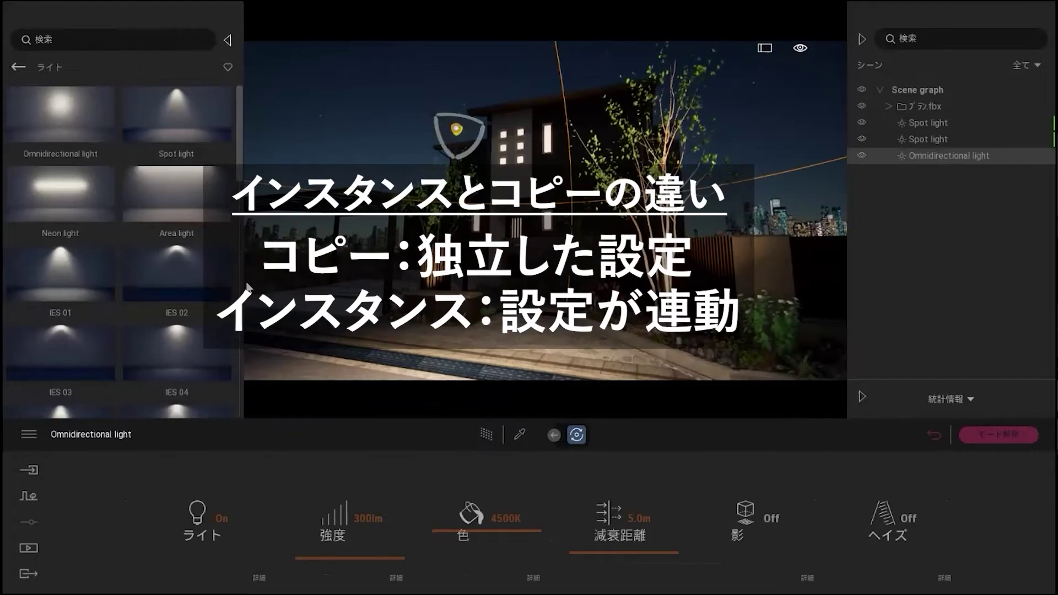
left_click(227, 40)
Set the Omnidirectional light's intensity to 100 lm, shift it by about 0.26 m and deselect it
type("100")
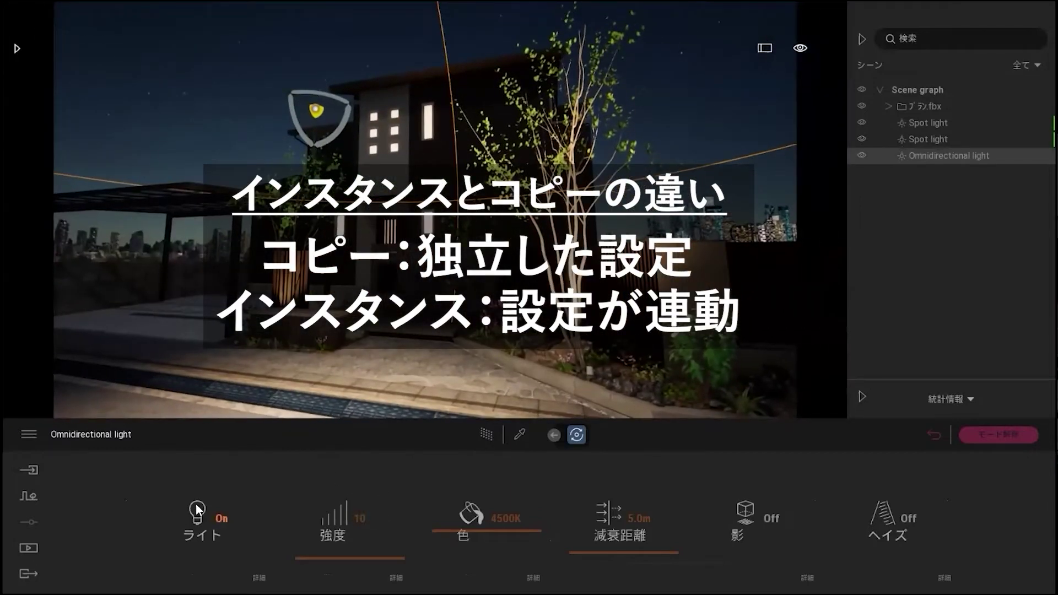
key("Return")
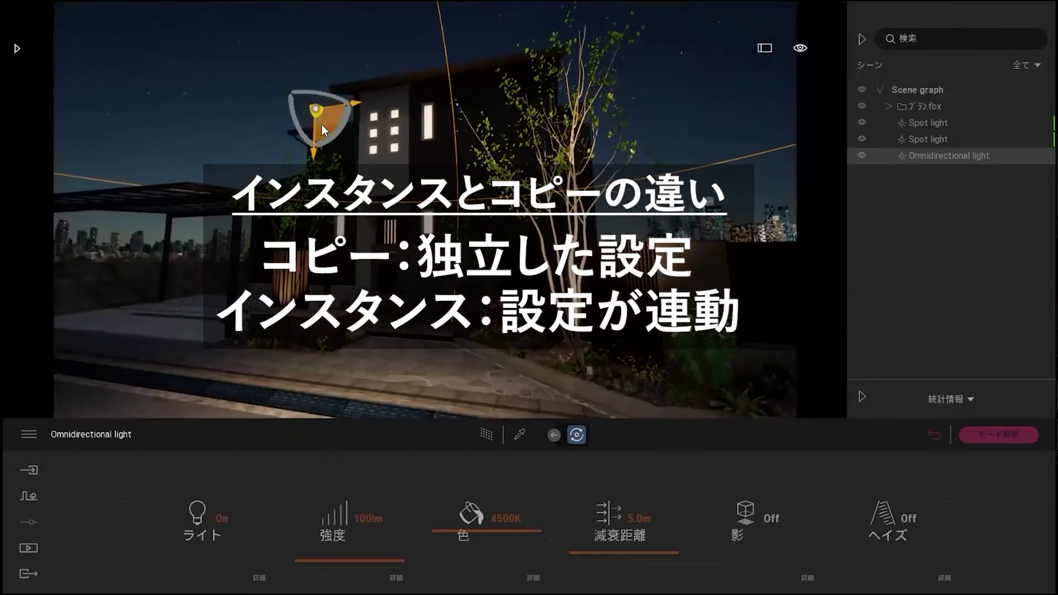
left_click_drag(314, 153, 315, 135, "shift")
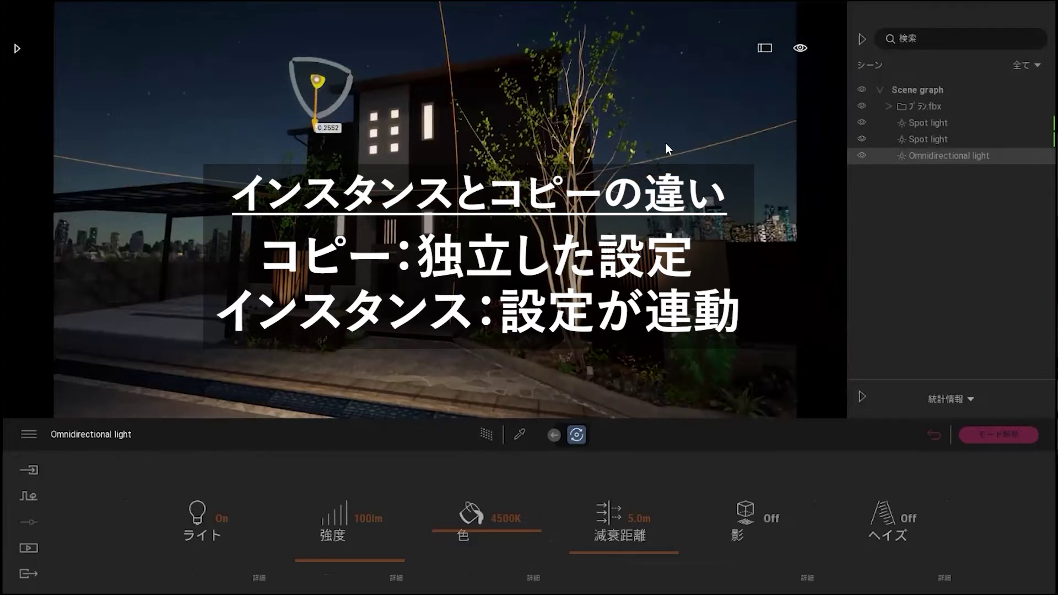
left_click(582, 242)
middle_click_drag(430, 194, 437, 200)
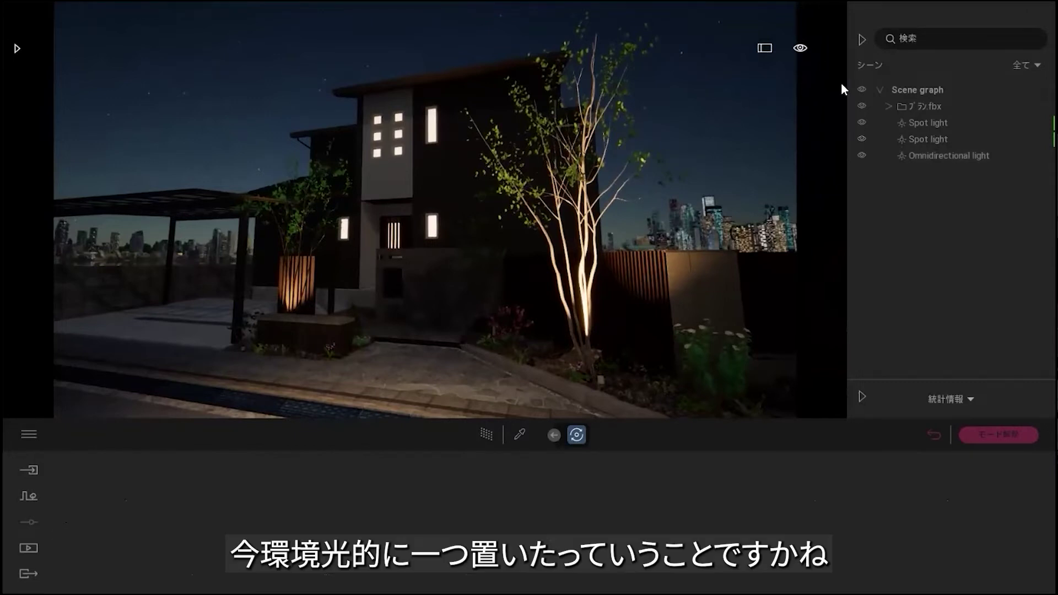
In the light settings of still 静止画2, set the moon intensity to 3.01, ambient light to 0.92 and exposure to -0.34
left_click(862, 40)
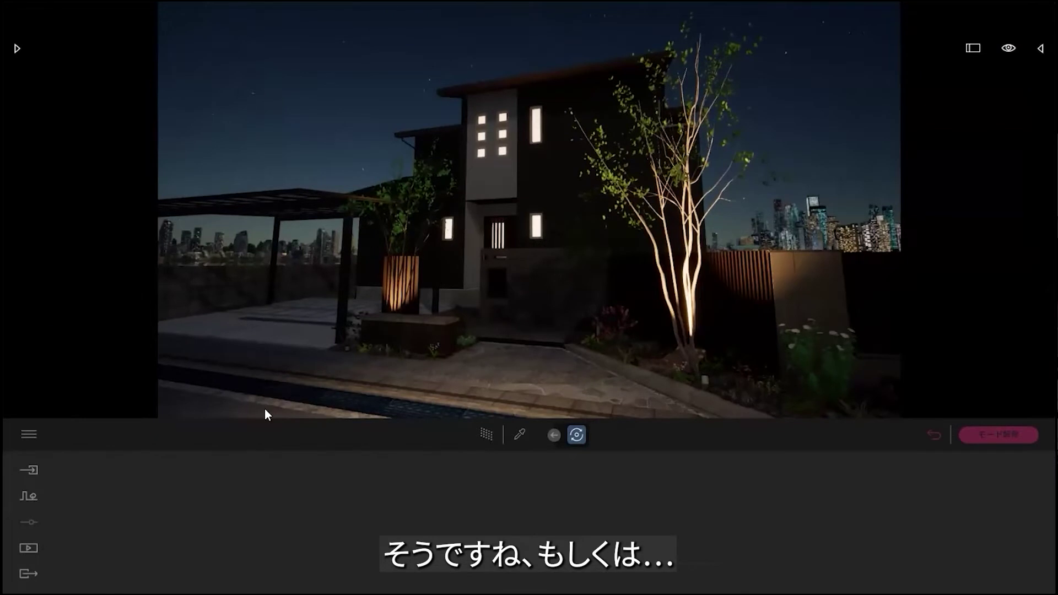
left_click(29, 547)
left_click(211, 521)
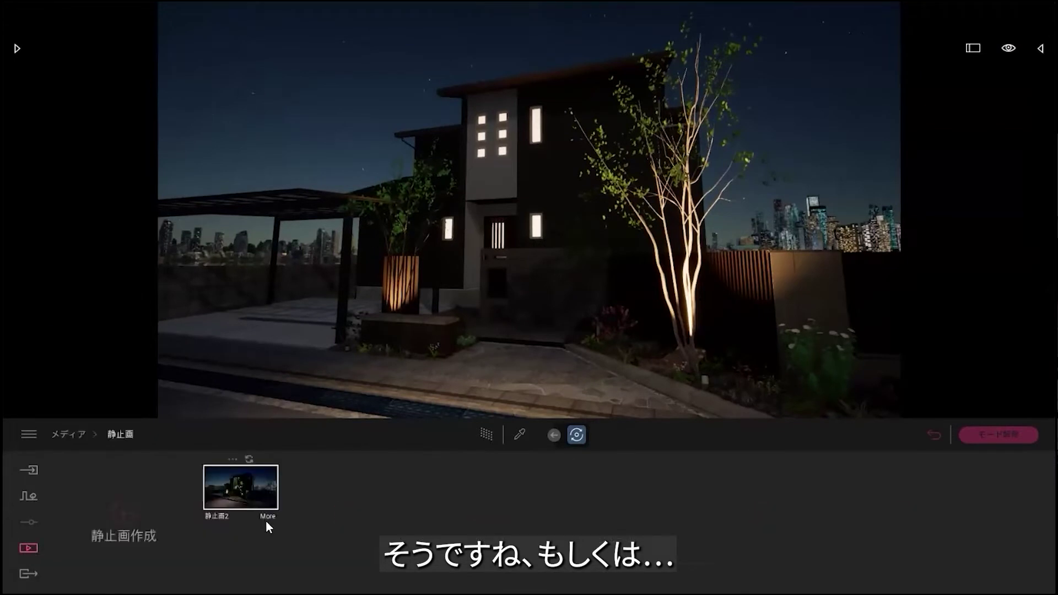
left_click(269, 517)
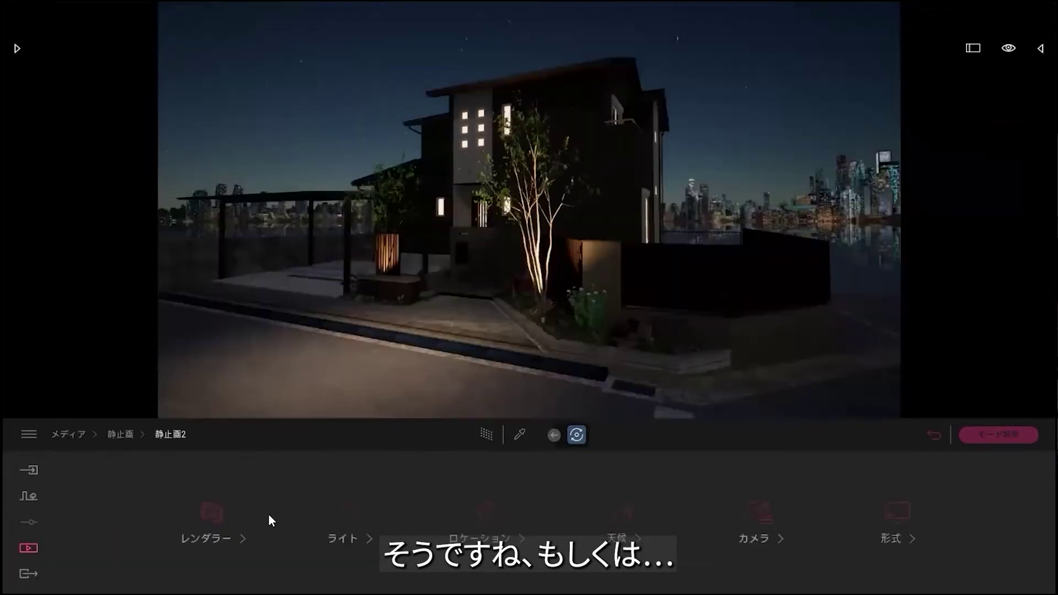
left_click(361, 513)
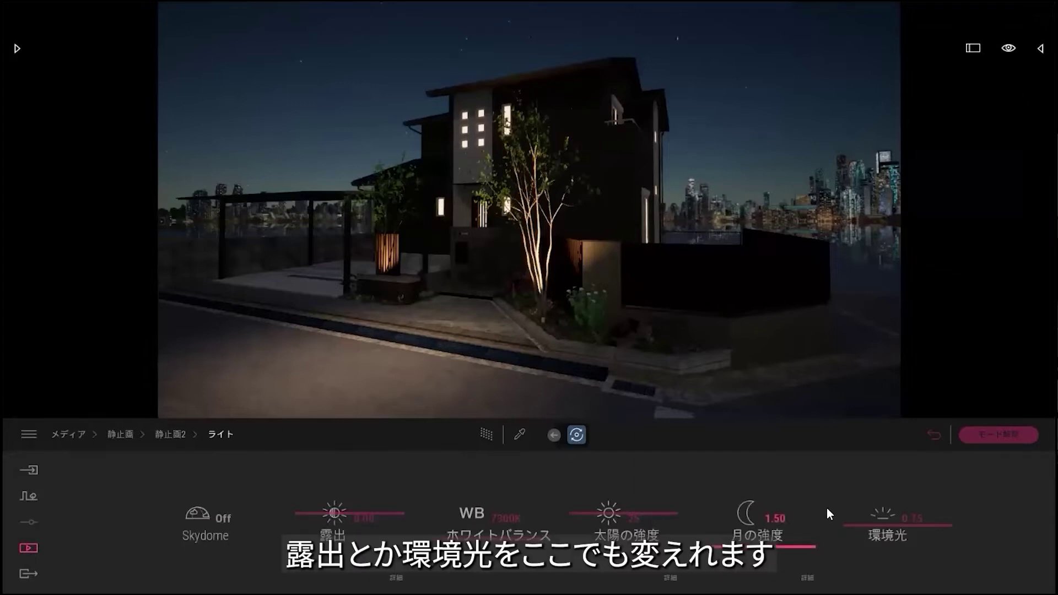
left_click_drag(735, 547, 738, 529)
mouse_move(881, 525)
left_mouse_down()
mouse_move(882, 505)
mouse_move(881, 517)
left_mouse_up()
mouse_move(320, 513)
left_mouse_down()
mouse_move(329, 502)
mouse_move(327, 518)
left_mouse_up()
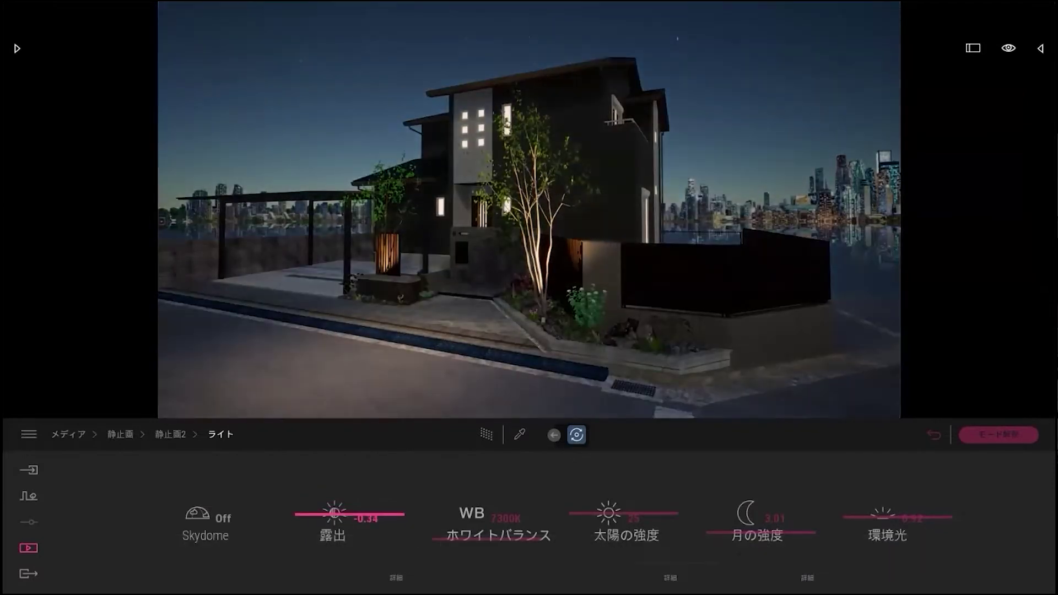
Export the still 静止画2 locally as an image and open the exported 静止画2.png from the desktop
left_click(28, 547)
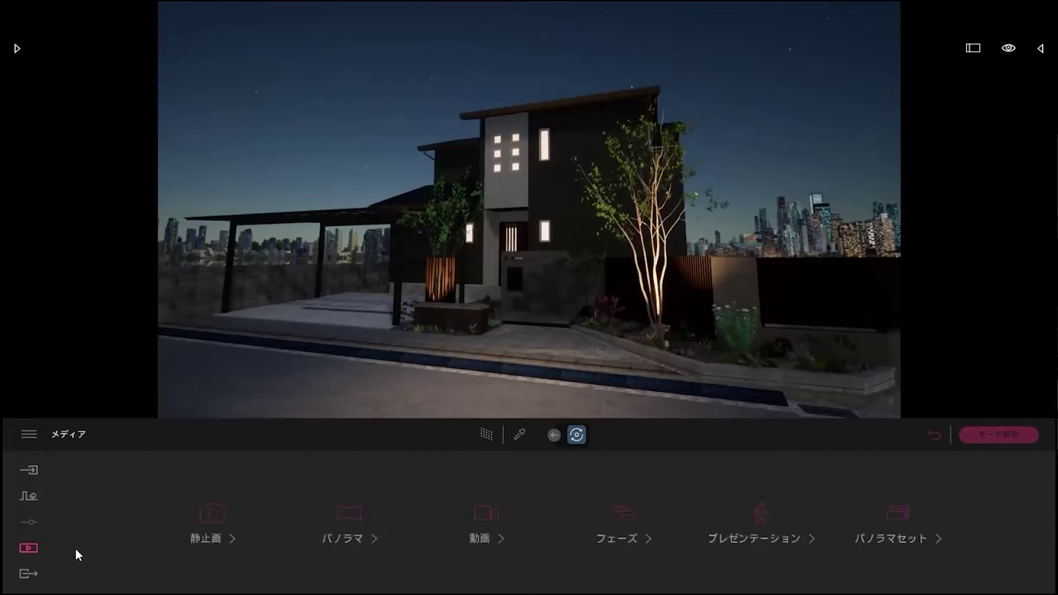
left_click(29, 574)
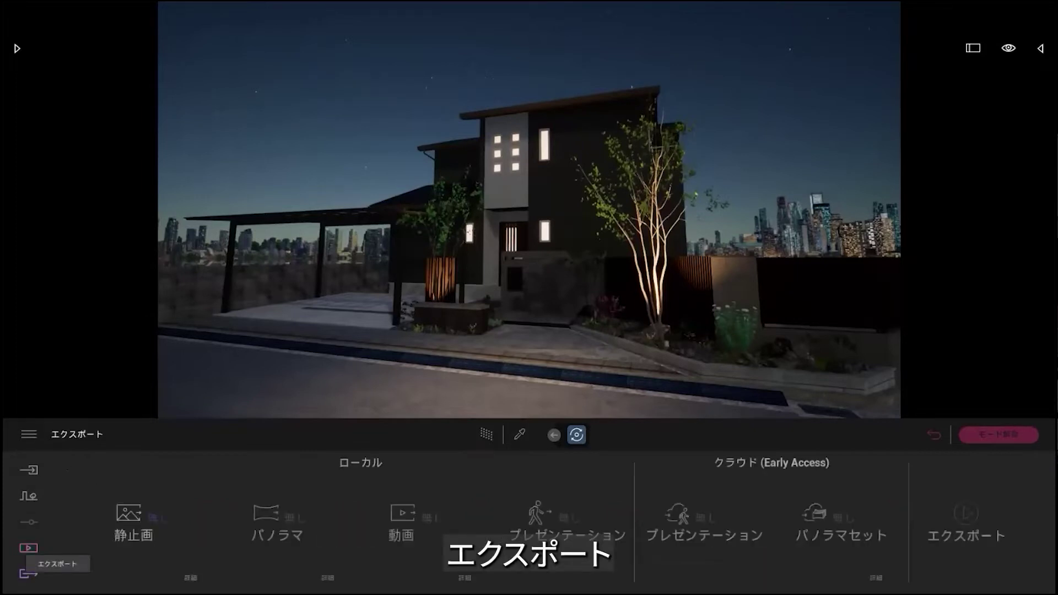
left_click(135, 518)
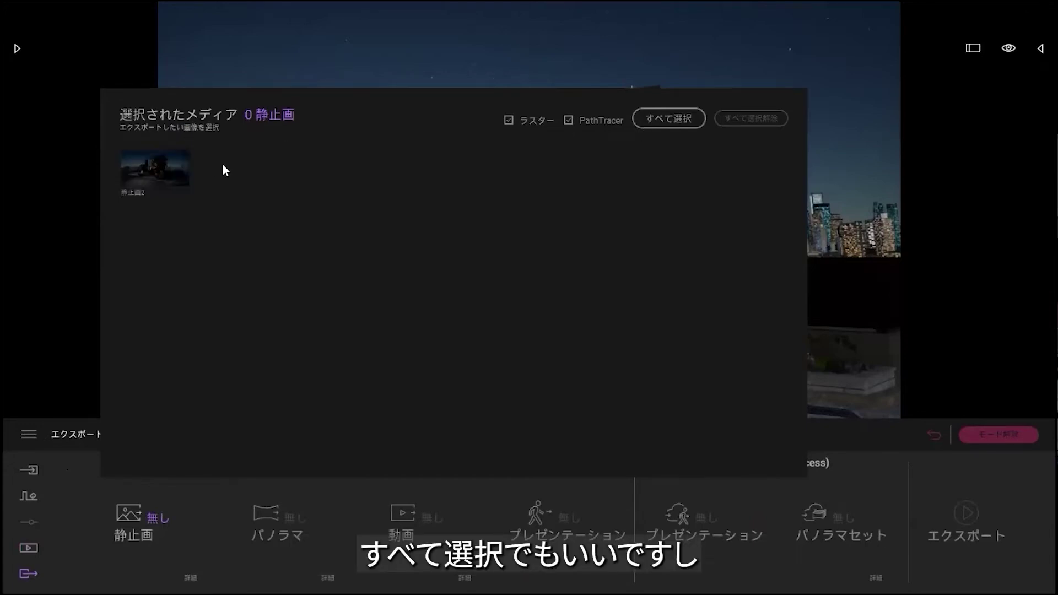
left_click(149, 172)
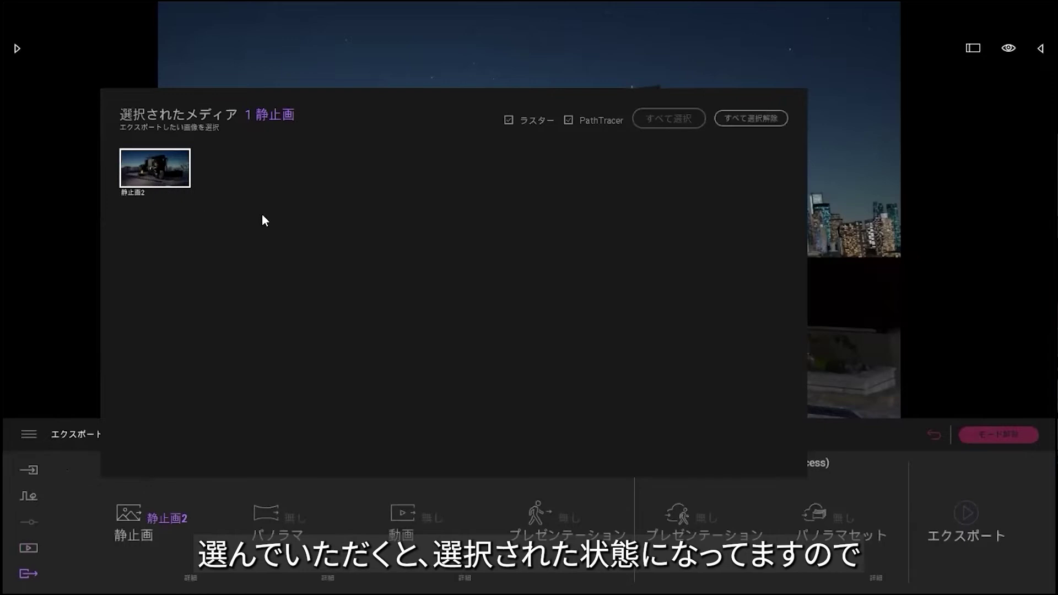
left_click(848, 295)
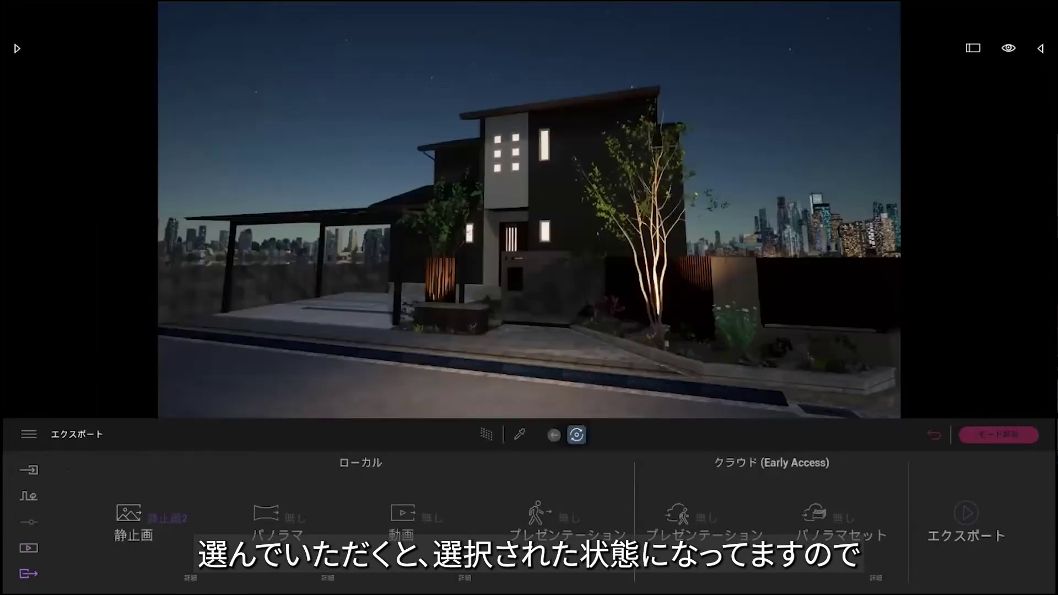
left_click(966, 514)
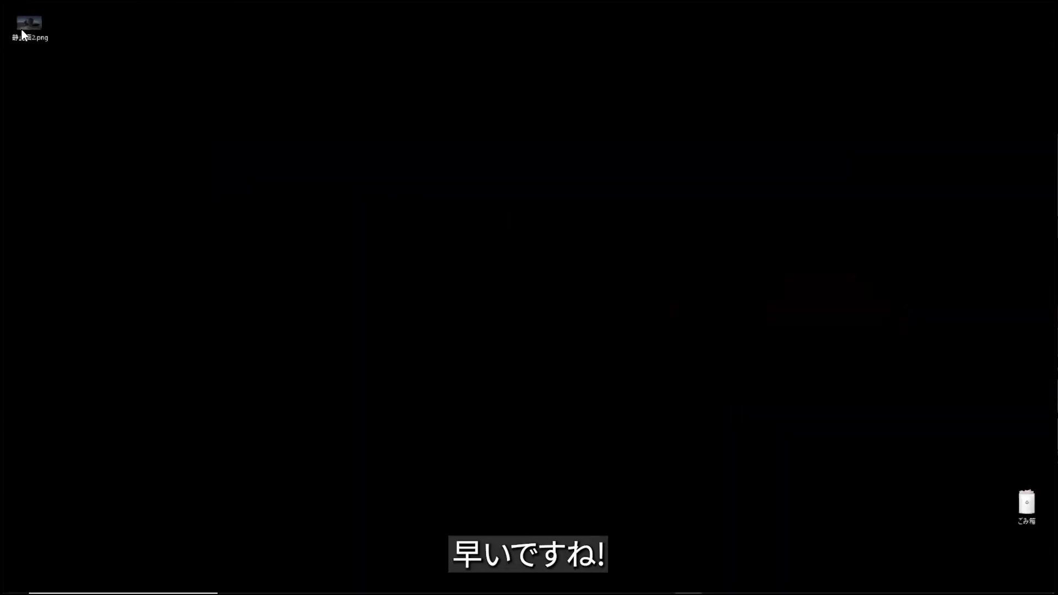
double_click(24, 31)
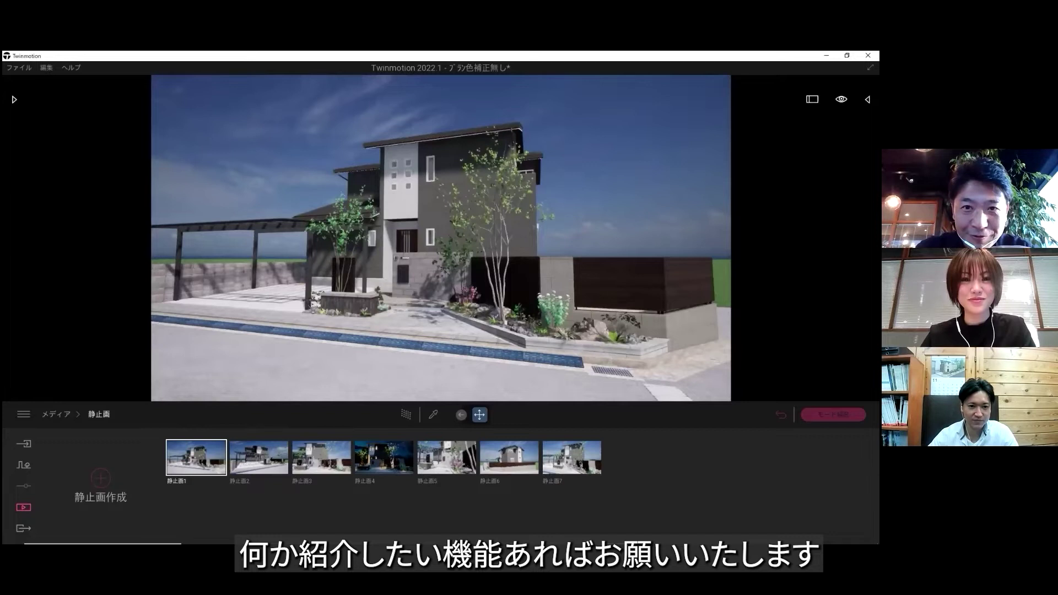
Browse the Quixel Megascans library to the Smooth concrete surfaces and examine the available materials against the house exterior
left_click(14, 100)
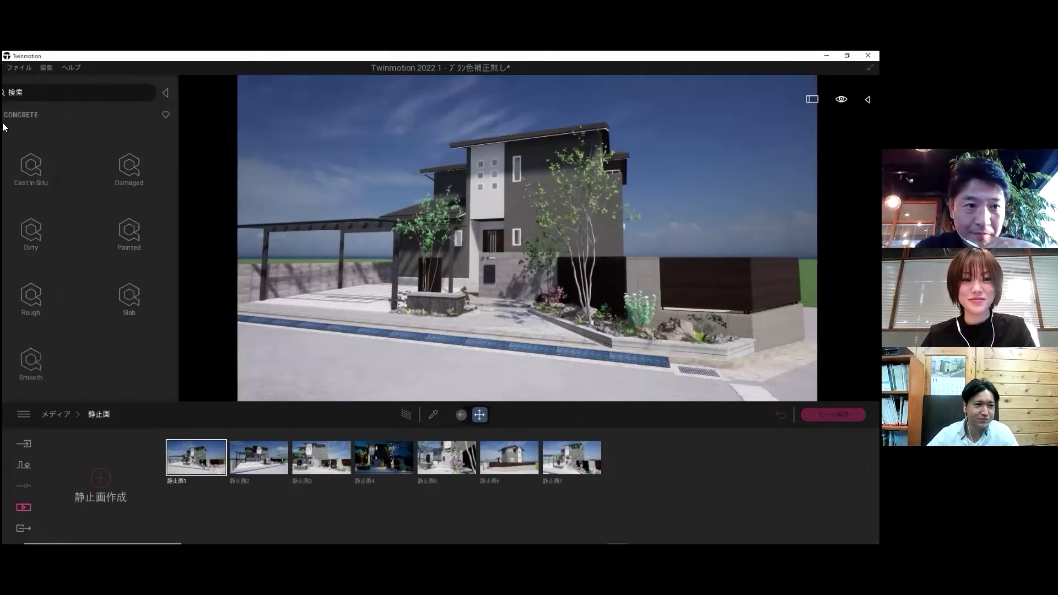
left_click(12, 113)
left_click(12, 113)
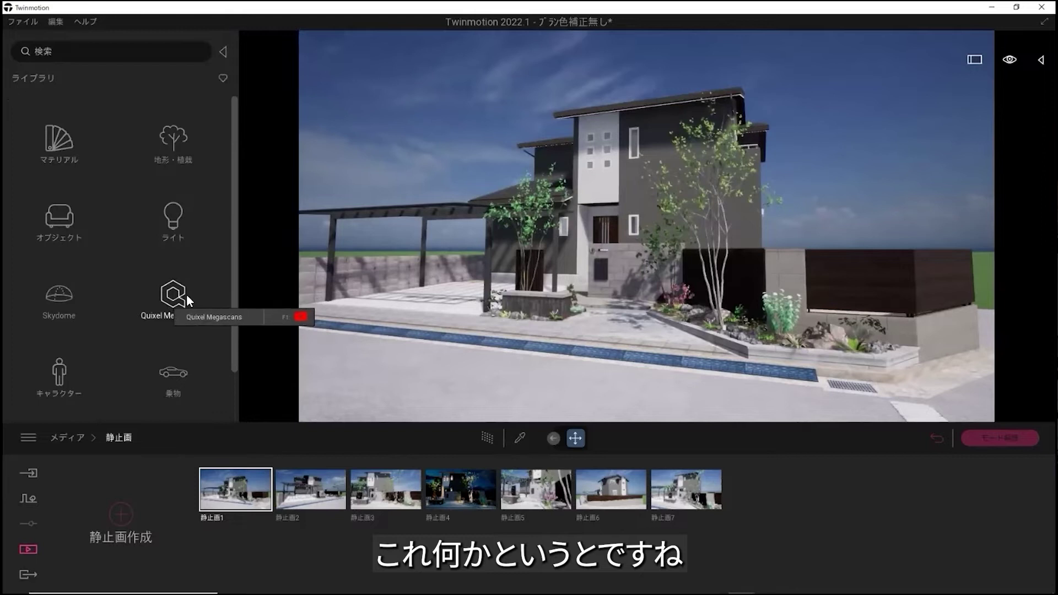
left_click(176, 318)
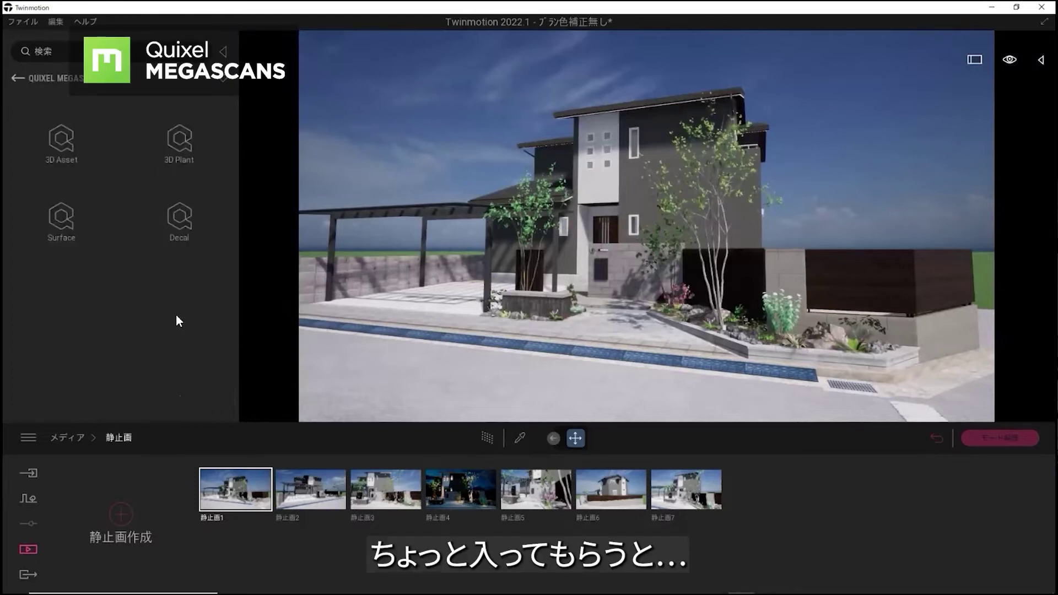
left_click(61, 227)
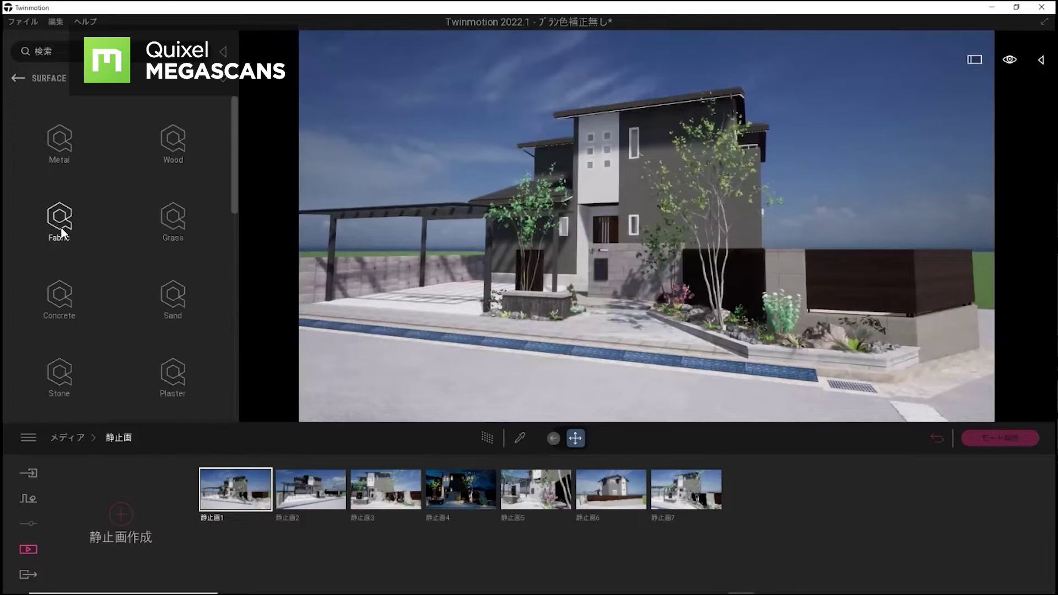
left_click(57, 295)
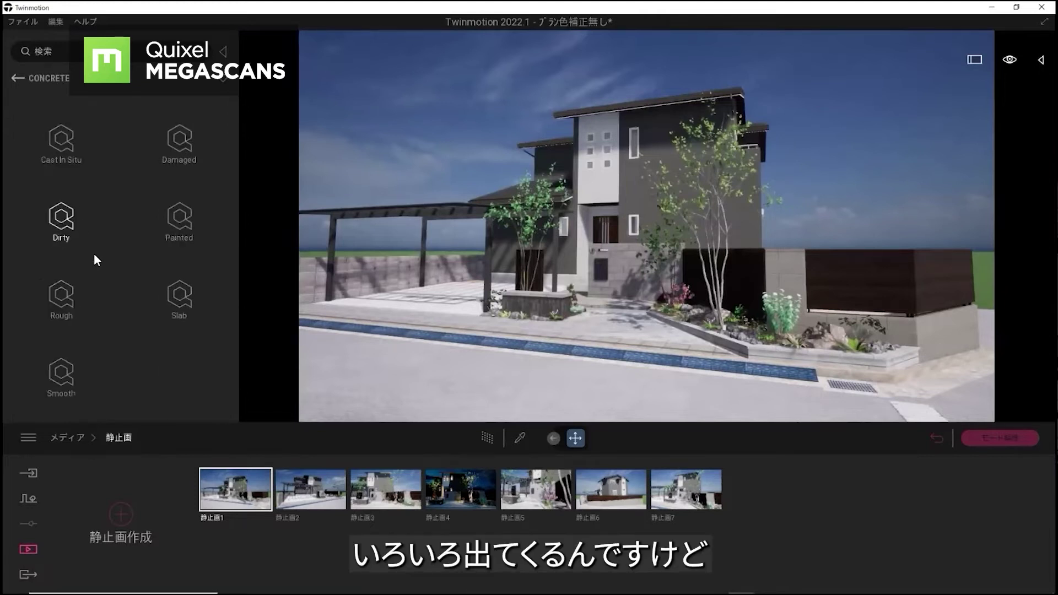
left_click(62, 381)
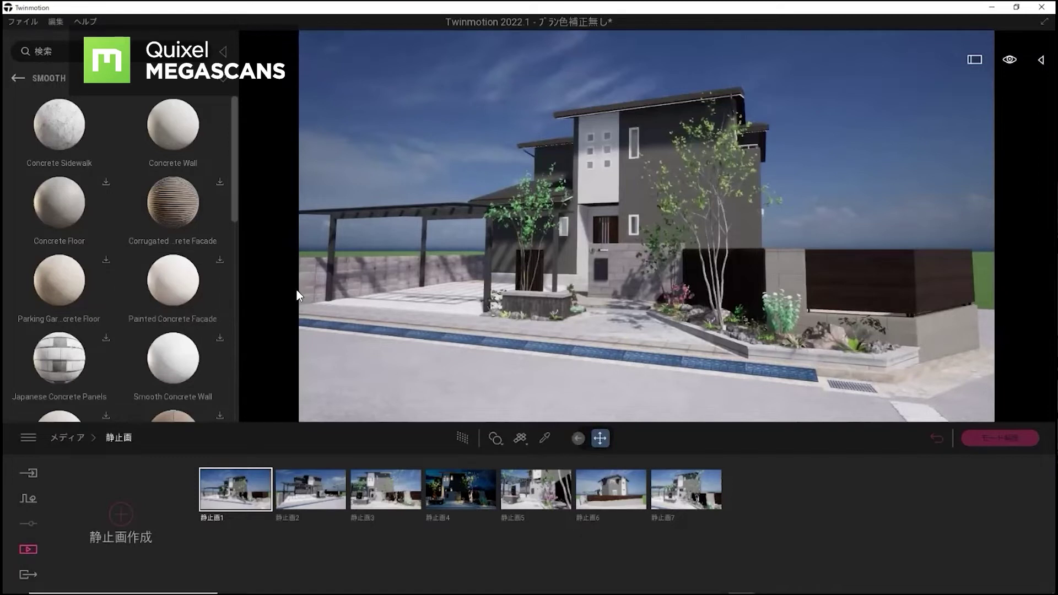
middle_click_drag(501, 292, 428, 335, "shift")
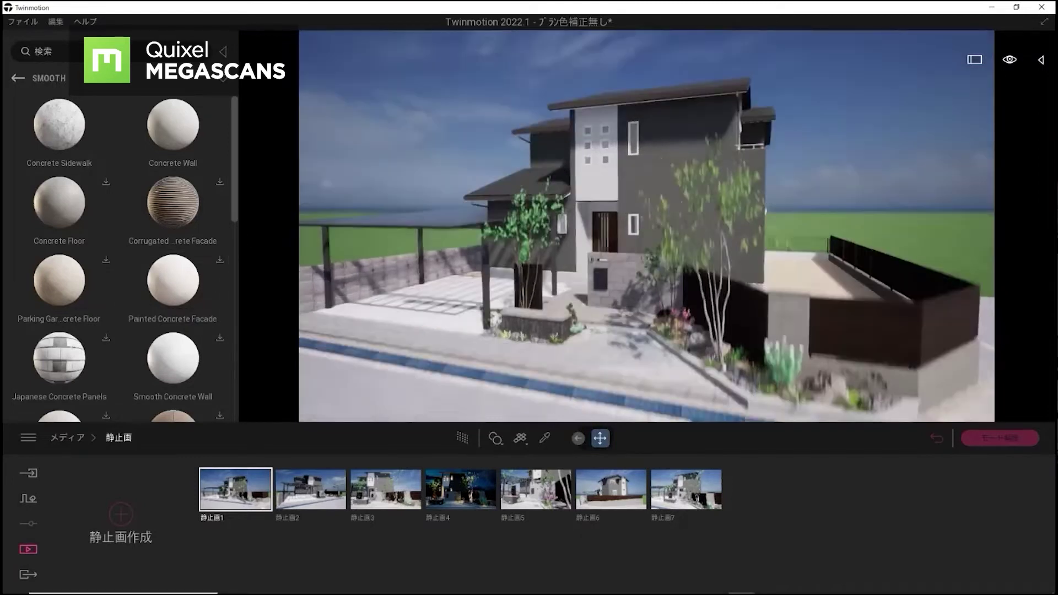
Apply the Ipe A wood material to the ground surface in front of the planter and entrance
left_click(13, 79)
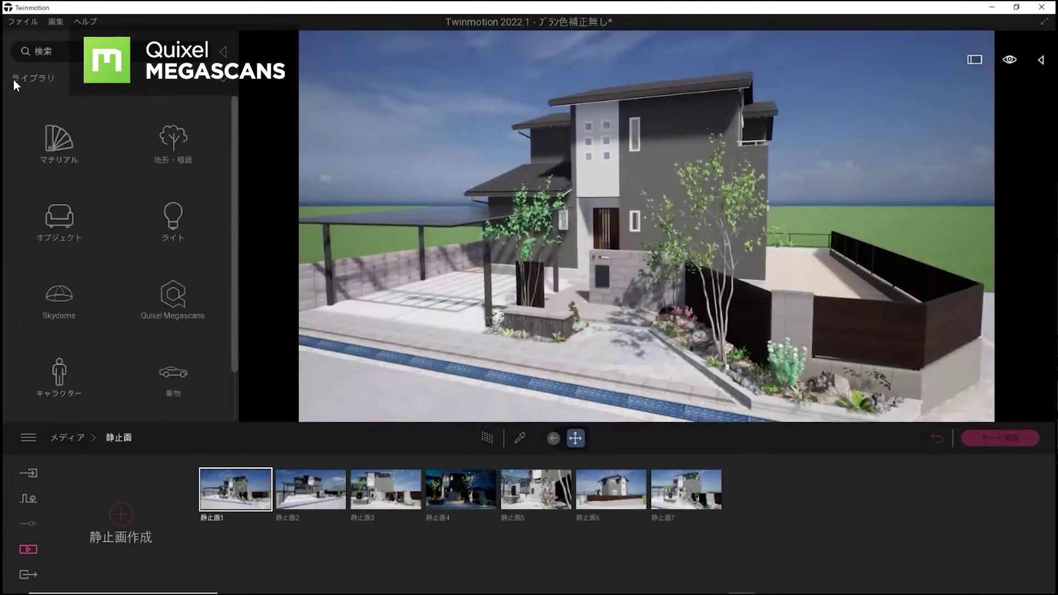
left_click(64, 154)
left_click(173, 218)
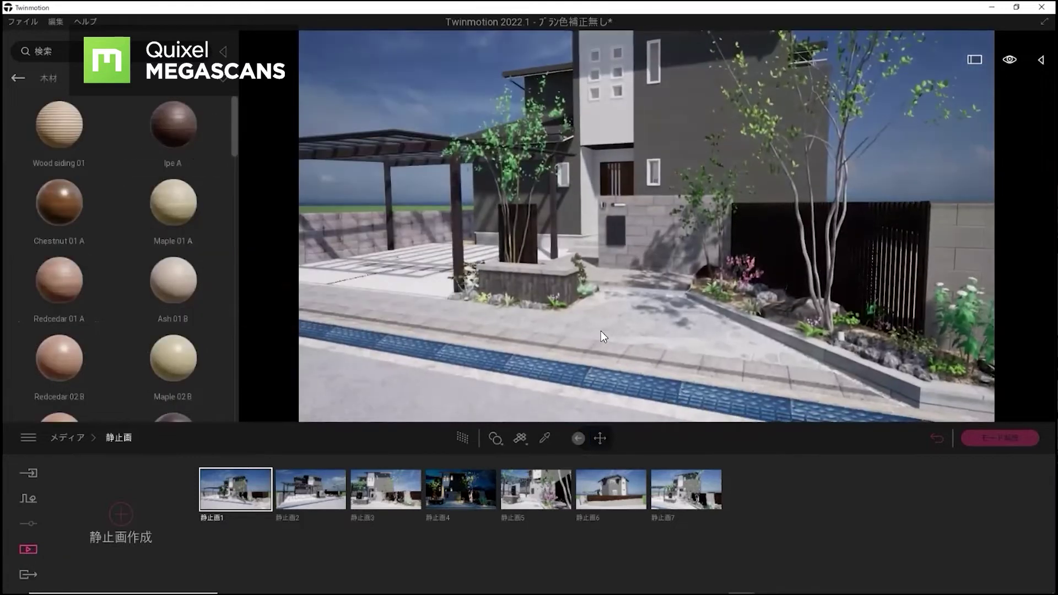
left_click_drag(600, 331, 600, 331)
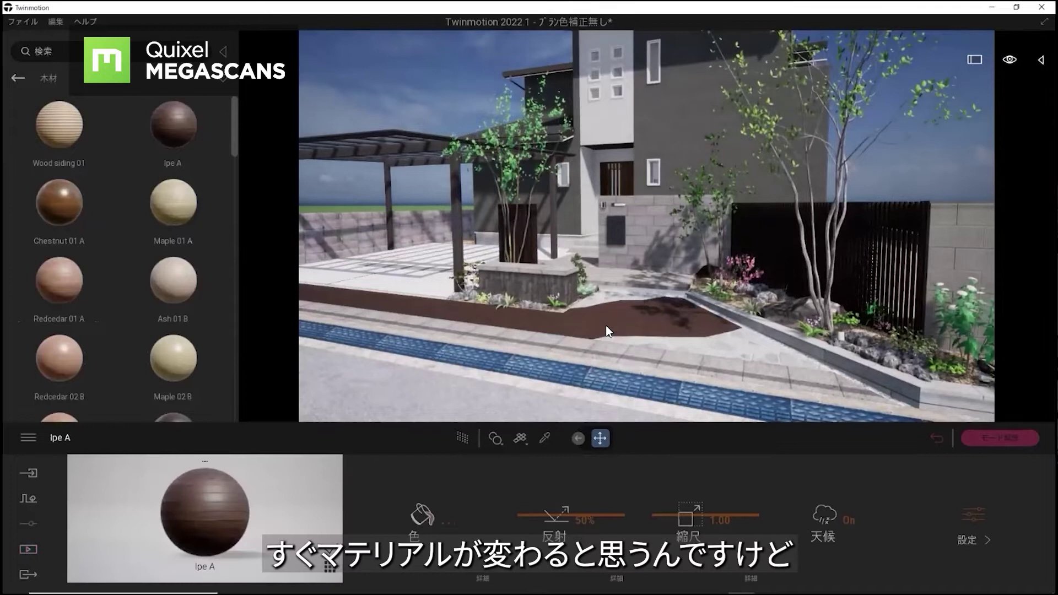
scroll(609, 327, "up", 5)
scroll(592, 332, "down", 4)
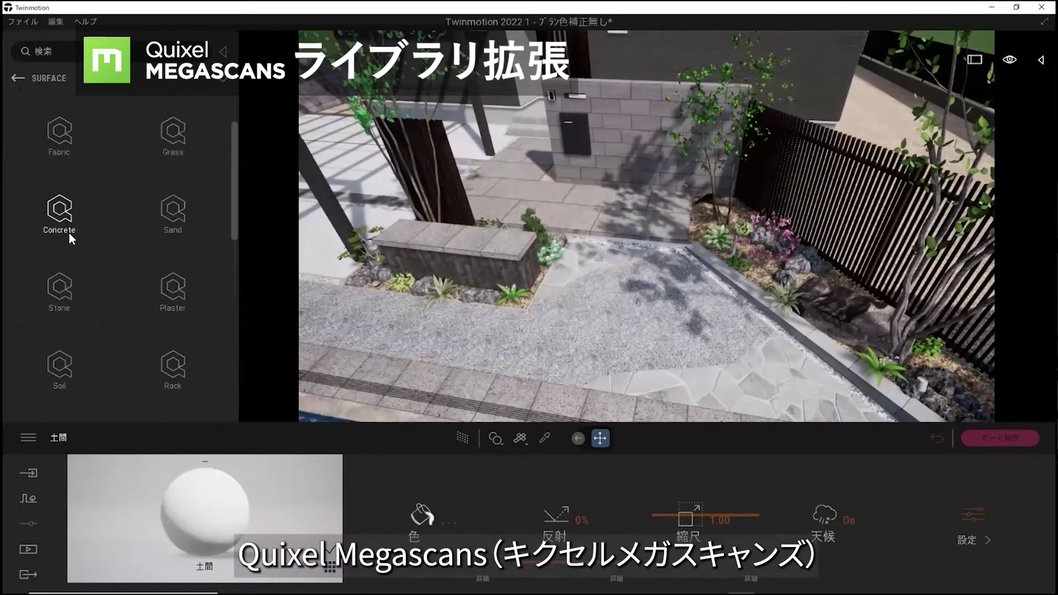
Open the Smooth concrete surfaces in the Megascans library and try to apply Painted Concrete Facade to the ground in the scene
scroll(68, 231, "down", 2)
scroll(71, 300, "up", 2)
left_click(71, 233)
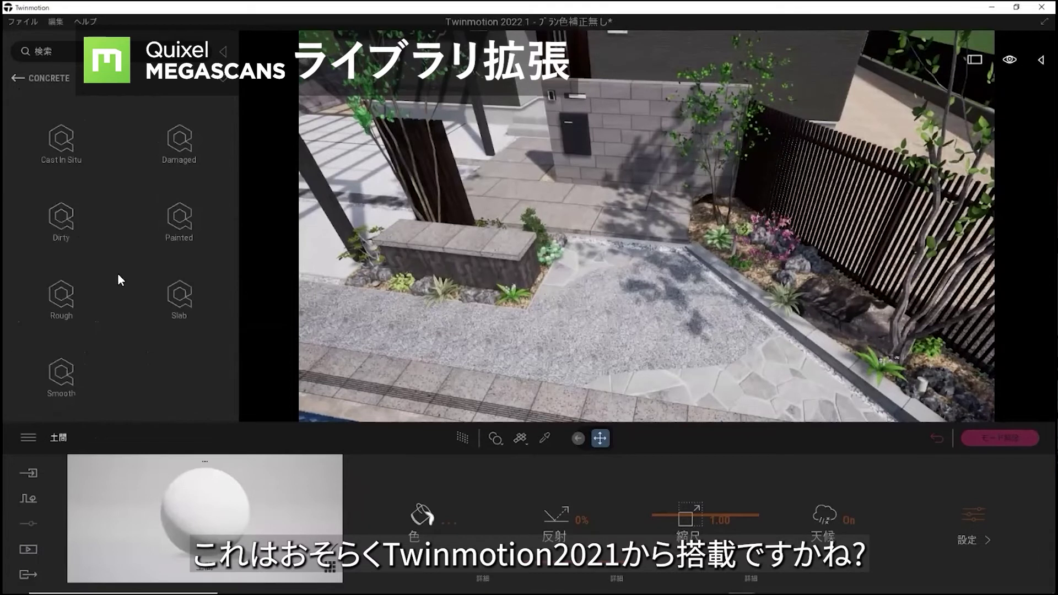
left_click(68, 380)
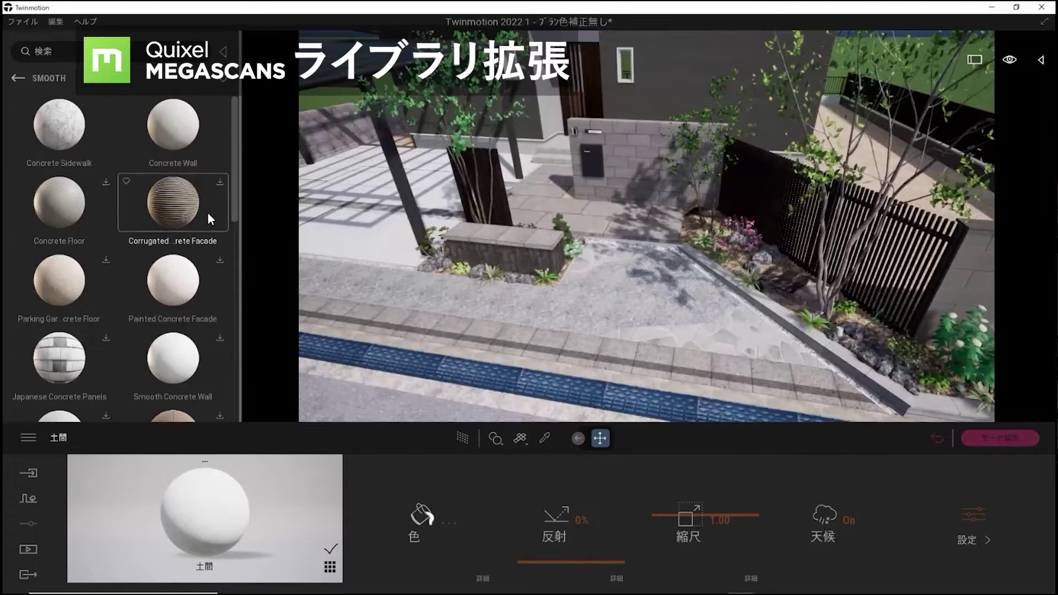
left_click_drag(176, 277, 256, 283)
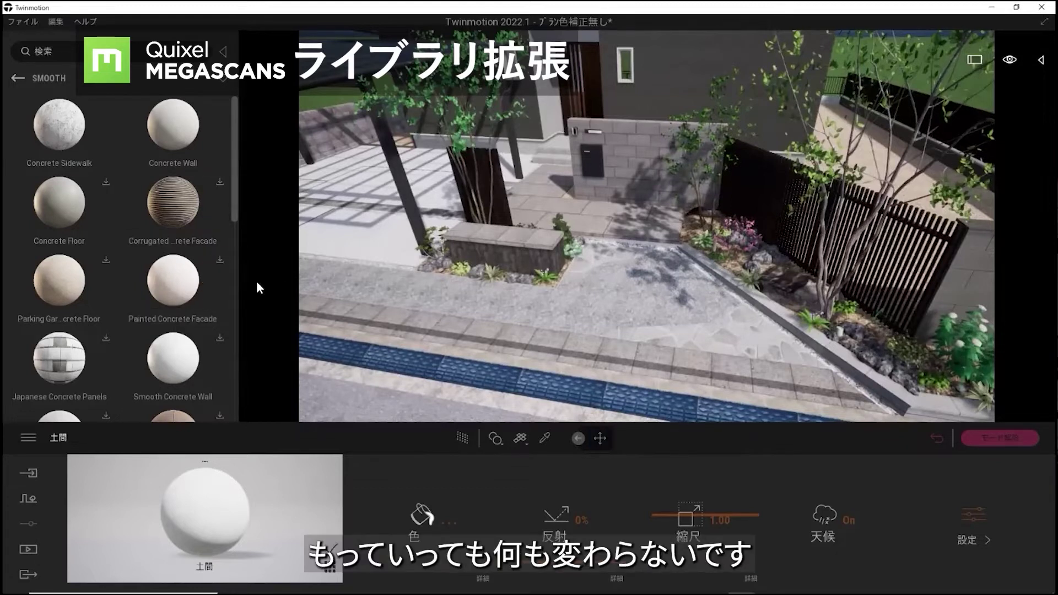
left_click_drag(432, 289, 612, 315)
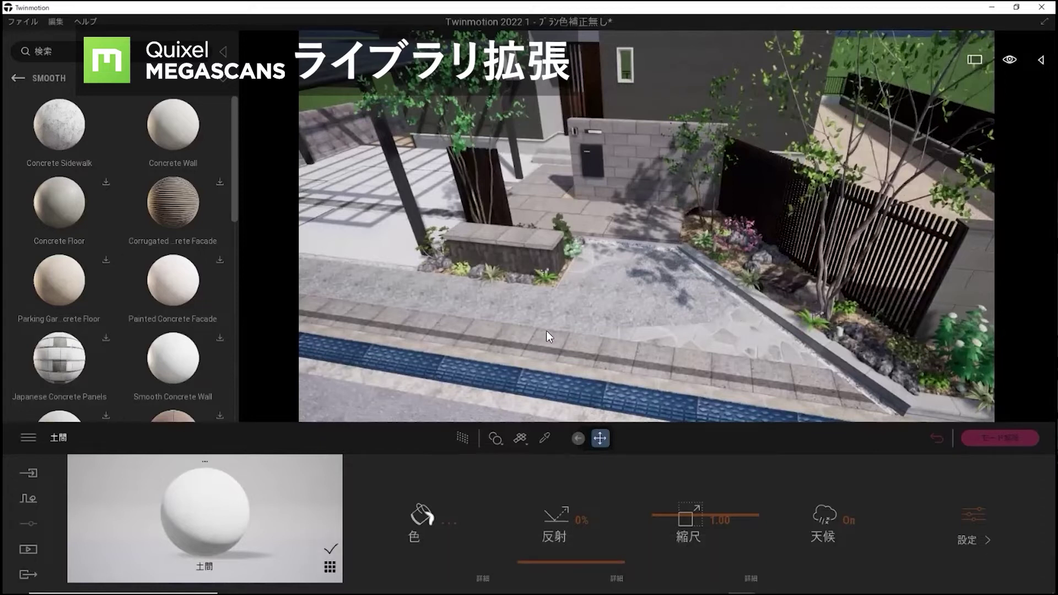
Apply the Painted Concrete Facade material to the carport slabs and the ground strip in front of them
key("w")
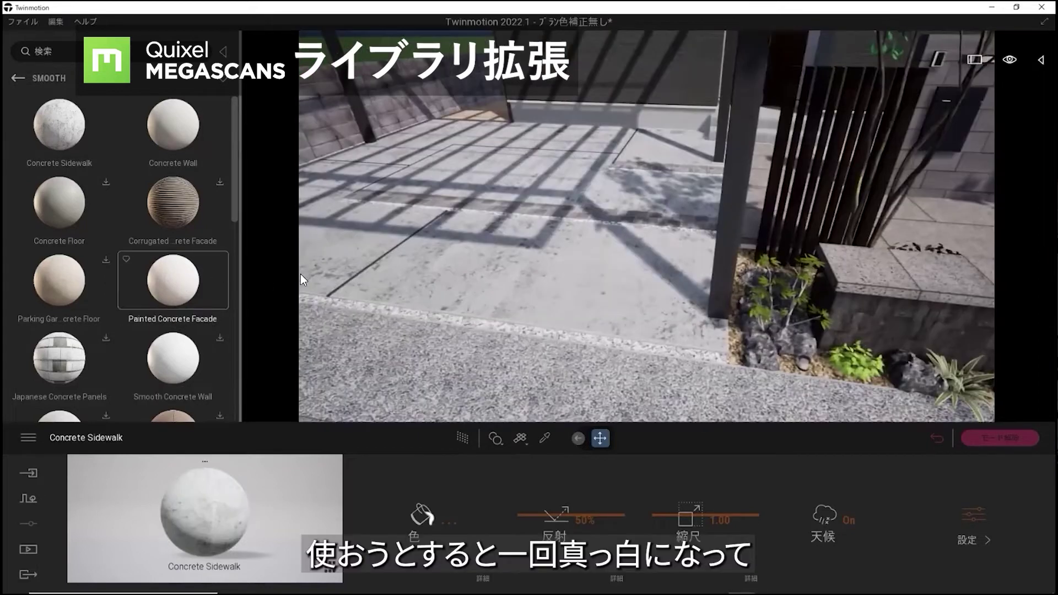
left_click(476, 267)
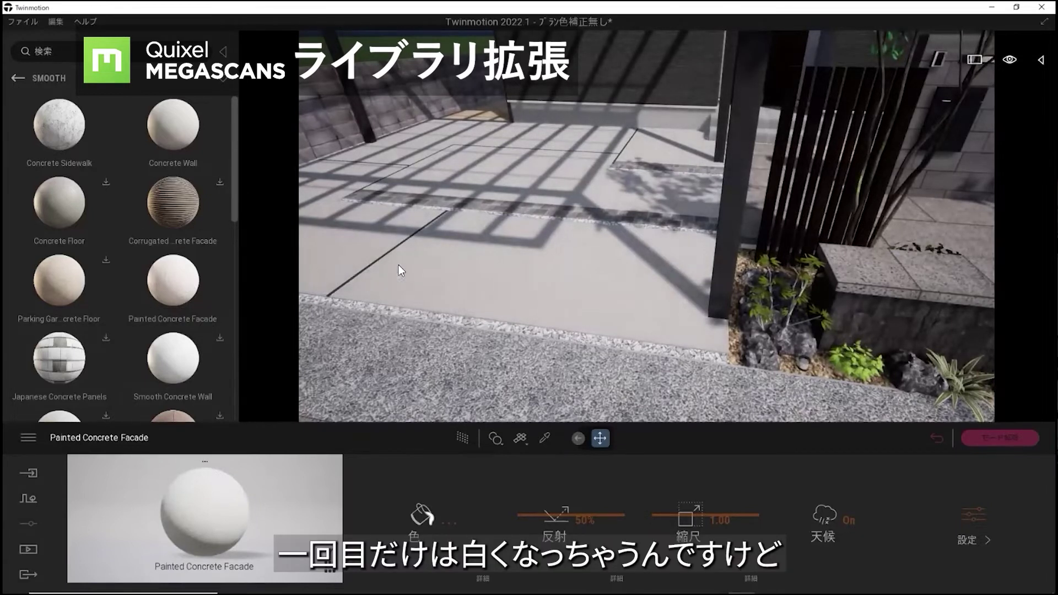
left_click_drag(179, 272, 424, 324)
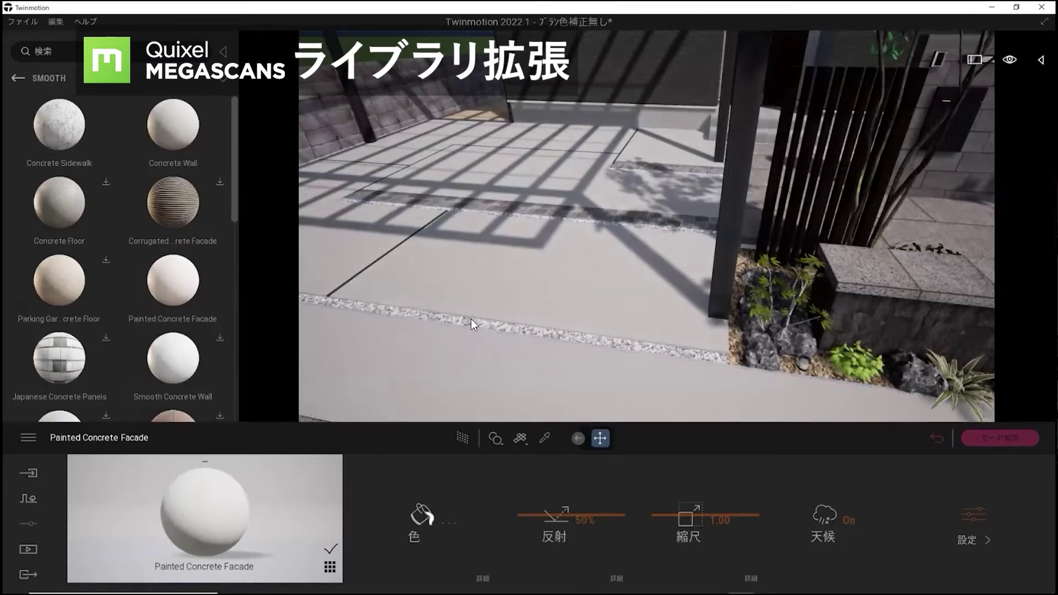
Set the front strip's Painted Concrete Facade material to scale 8.02, a pink colour (R 249, G 189, B 255) and reflection 31%
scroll(482, 308, "down", 2)
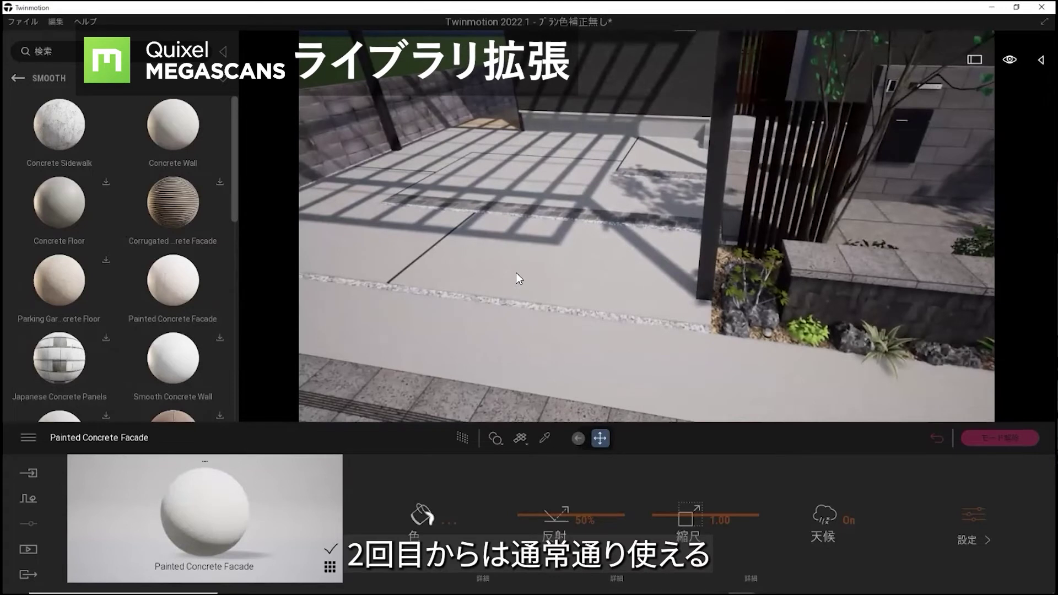
mouse_move(514, 305)
middle_mouse_down()
mouse_move(517, 315)
mouse_move(533, 304)
middle_mouse_up()
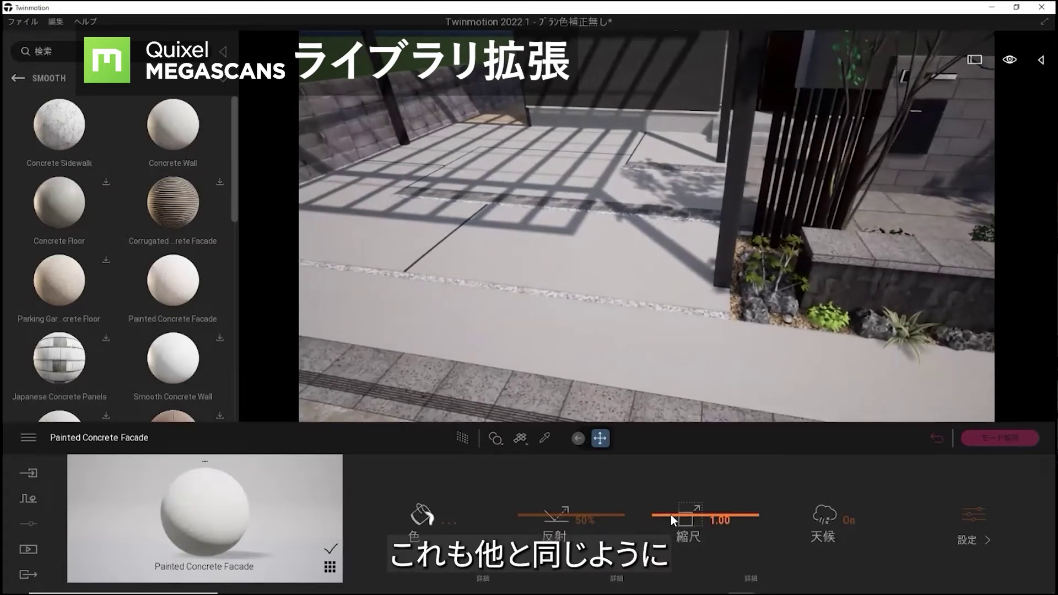
left_click_drag(670, 514, 675, 478)
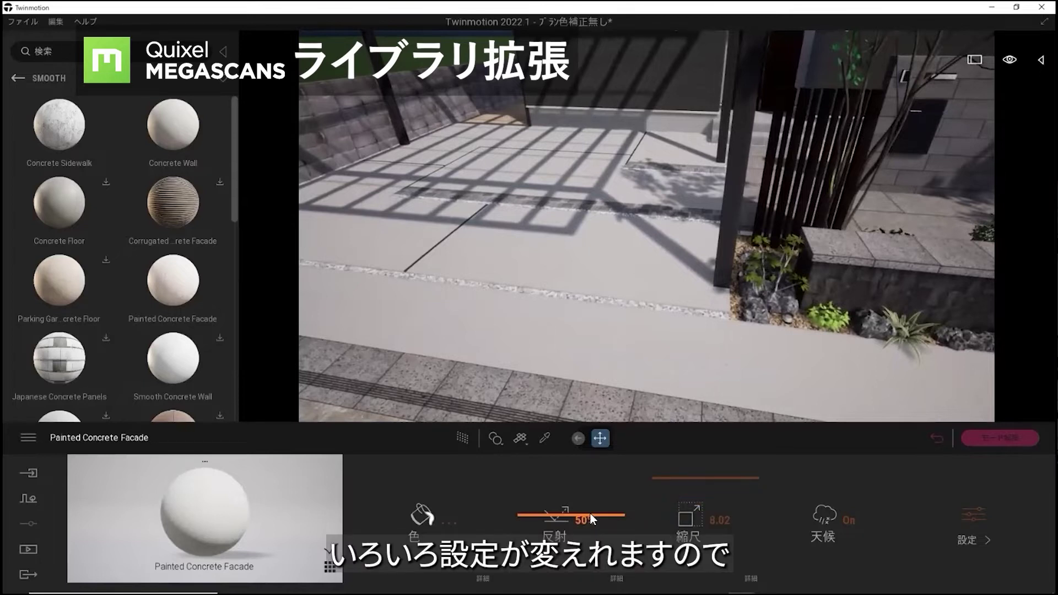
left_click(422, 514)
left_click_drag(480, 168, 763, 203)
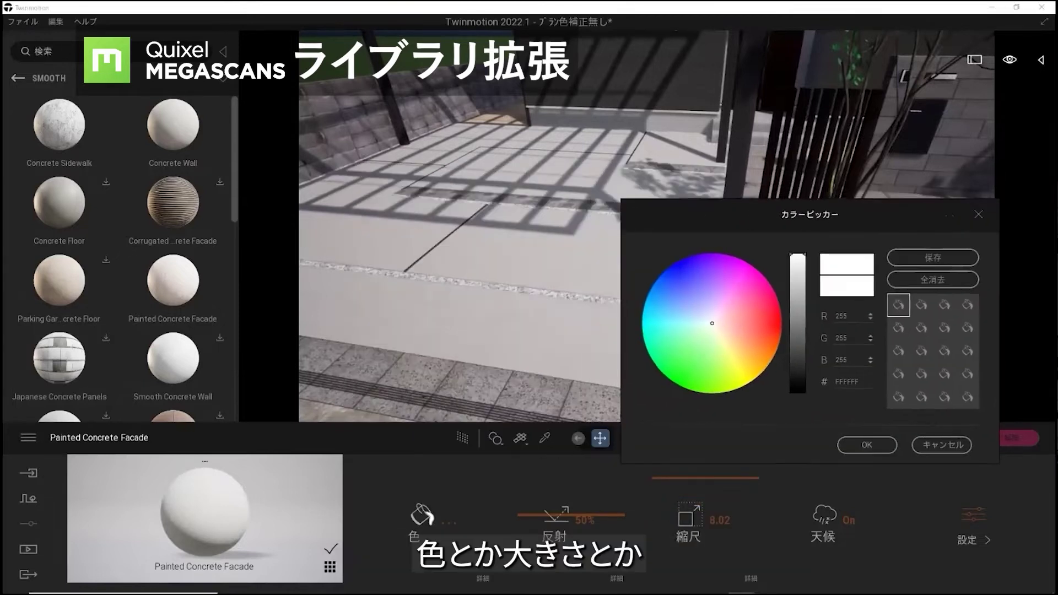
left_click_drag(718, 319, 720, 307)
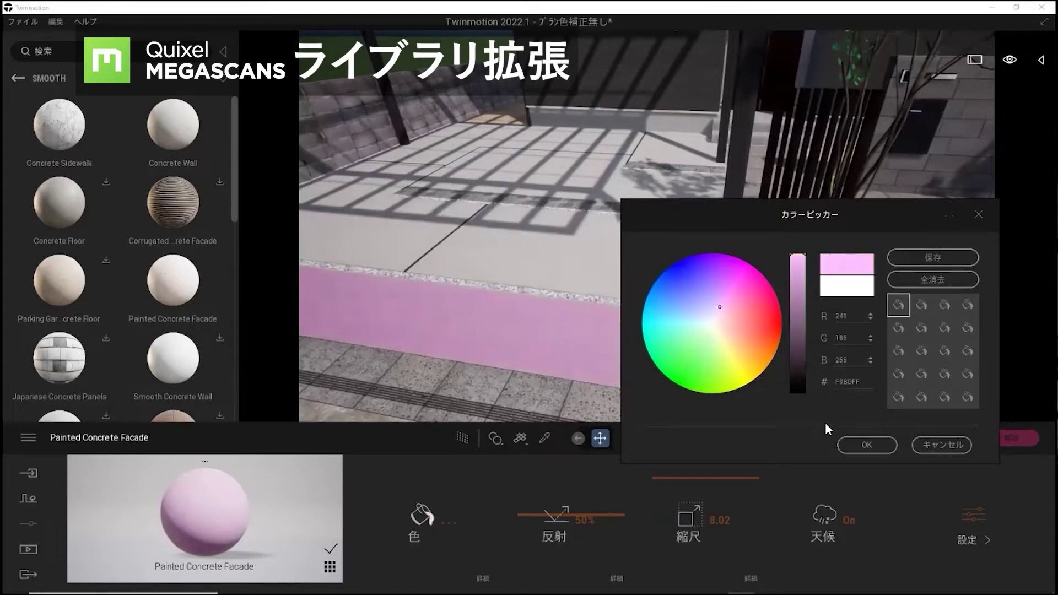
left_click(849, 451)
left_click_drag(547, 517, 556, 537)
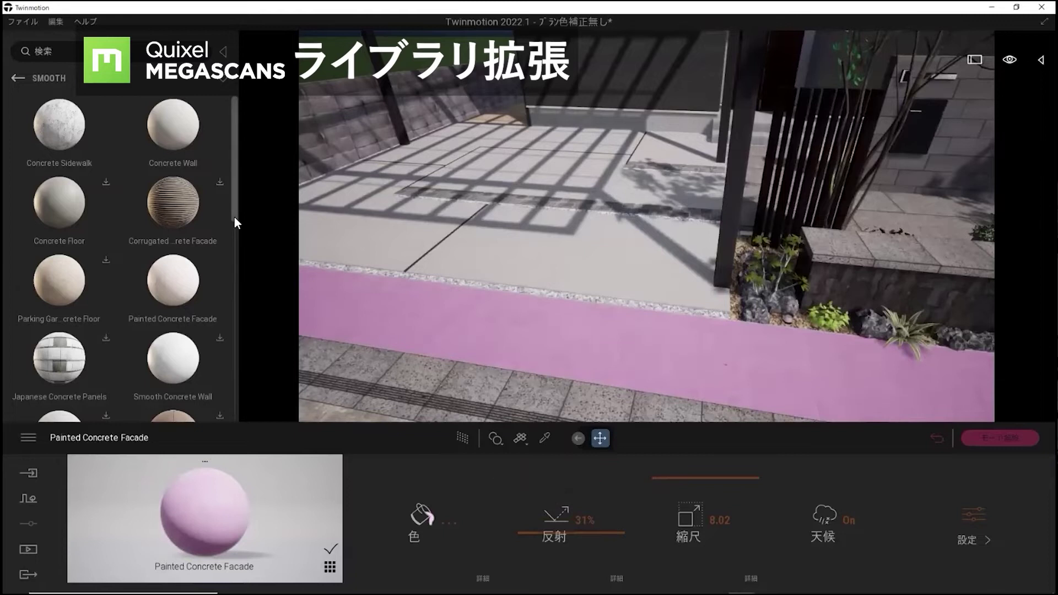
Go back to the Surface categories and examine the Cast In Situ materials under Concrete
left_click(18, 78)
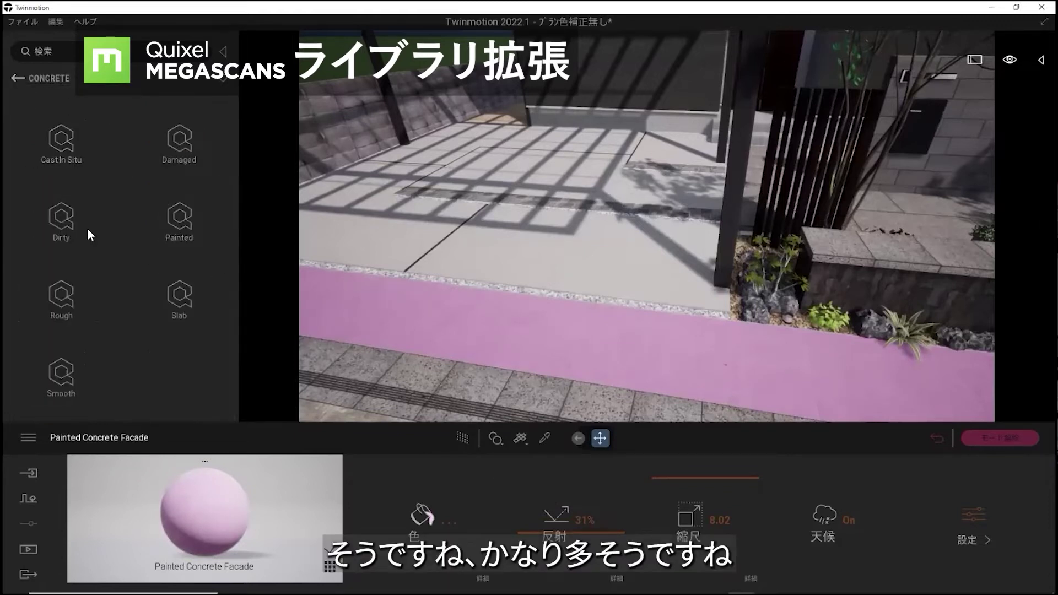
left_click(18, 76)
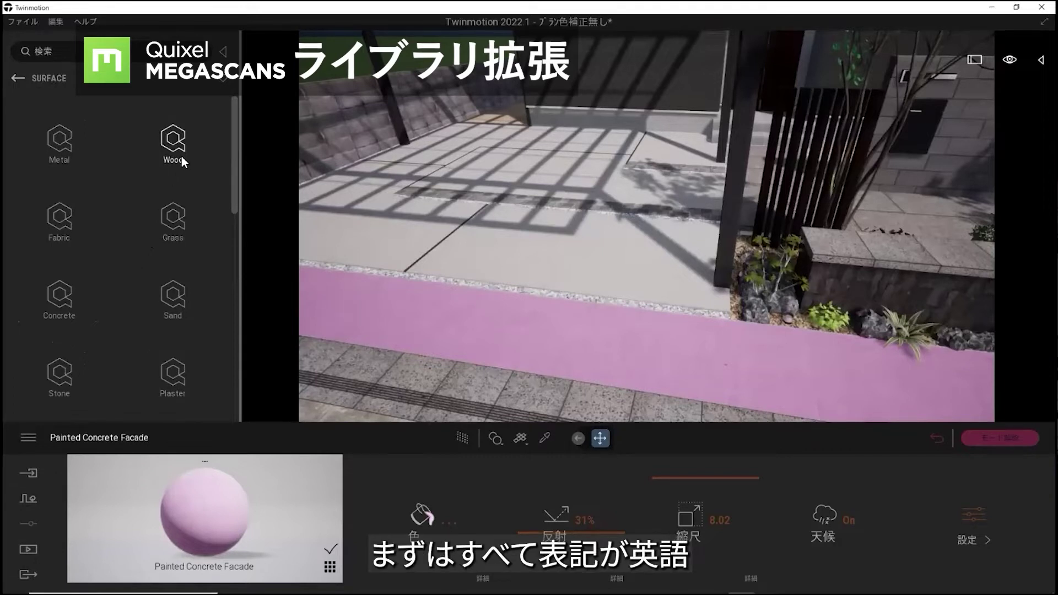
left_click(62, 298)
left_click(59, 143)
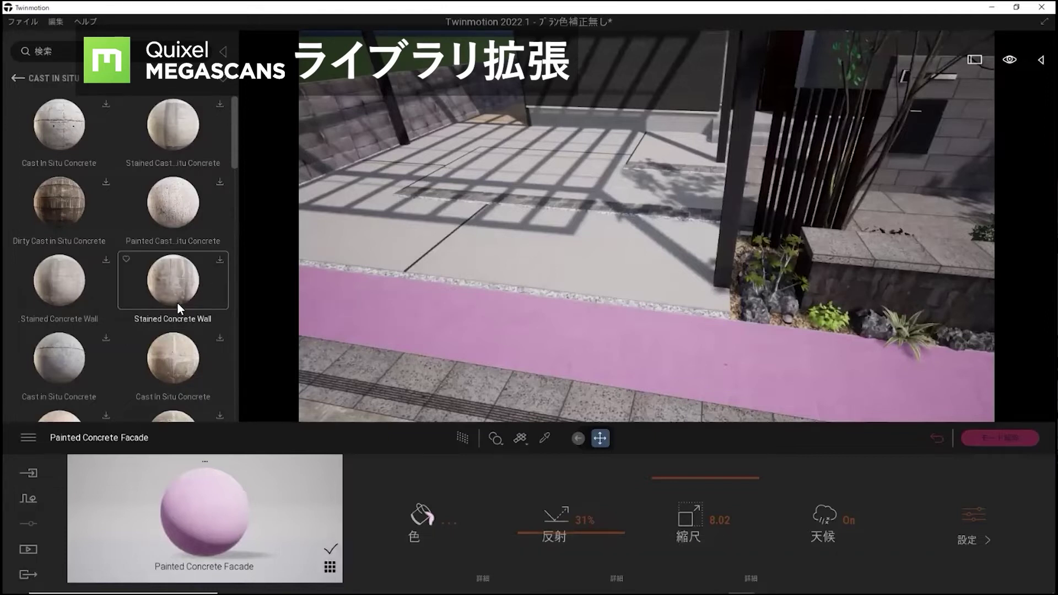
left_click_drag(235, 126, 236, 143)
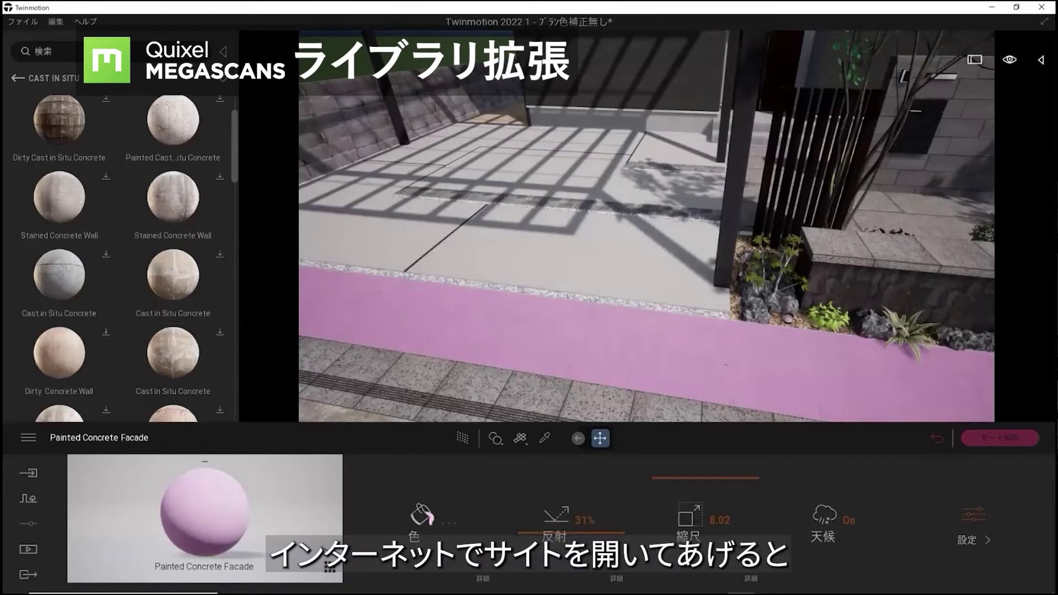
Switch to the Quixel Megascans site in Chrome, examine the Smooth concrete surfaces, and browse the surface categories with the page translated into Japanese
left_click(285, 583)
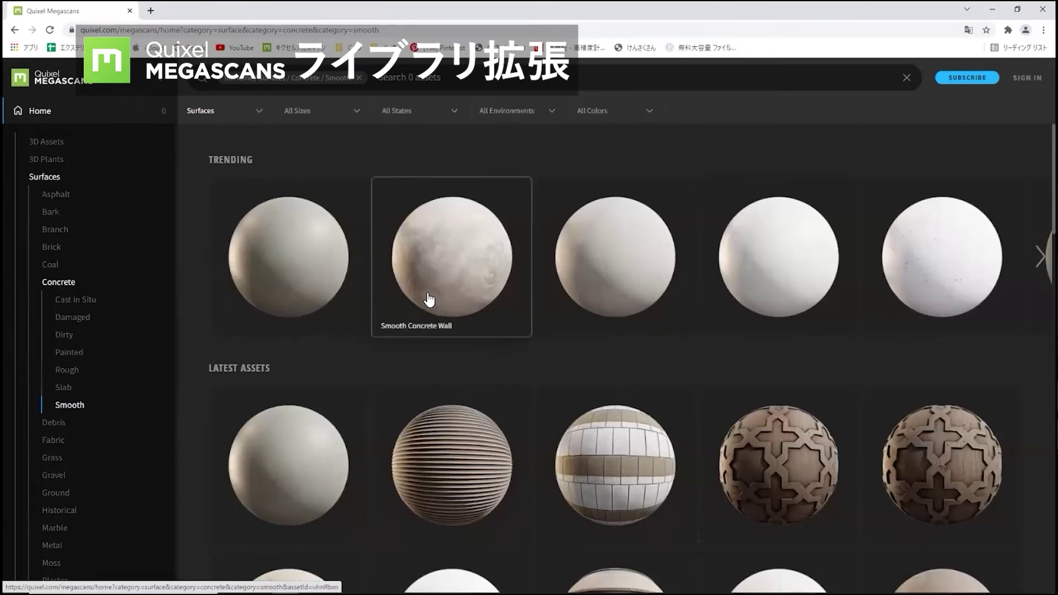
scroll(531, 251, "down", 4)
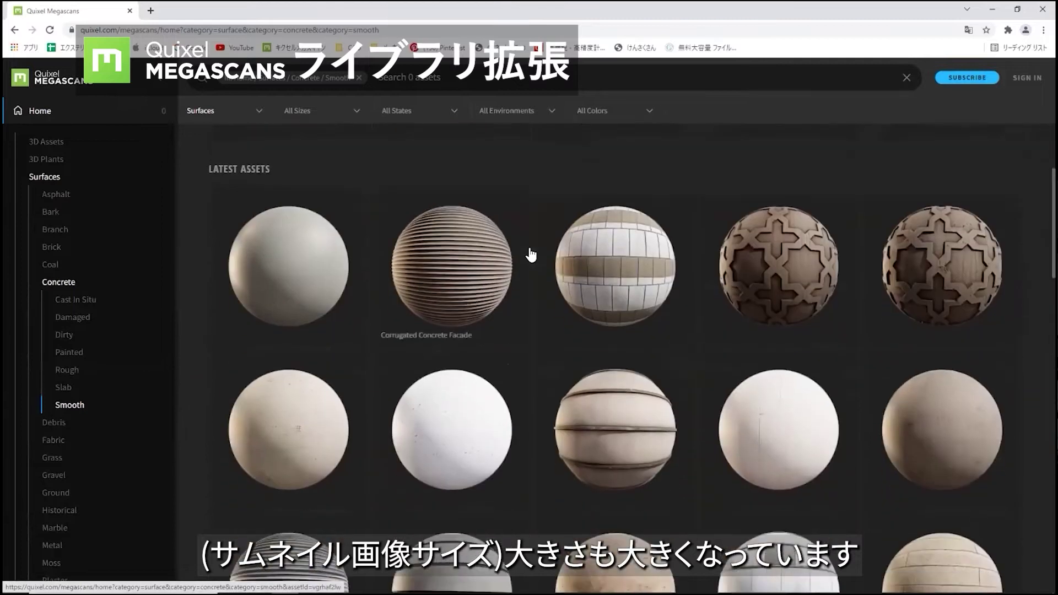
scroll(530, 254, "down", 6)
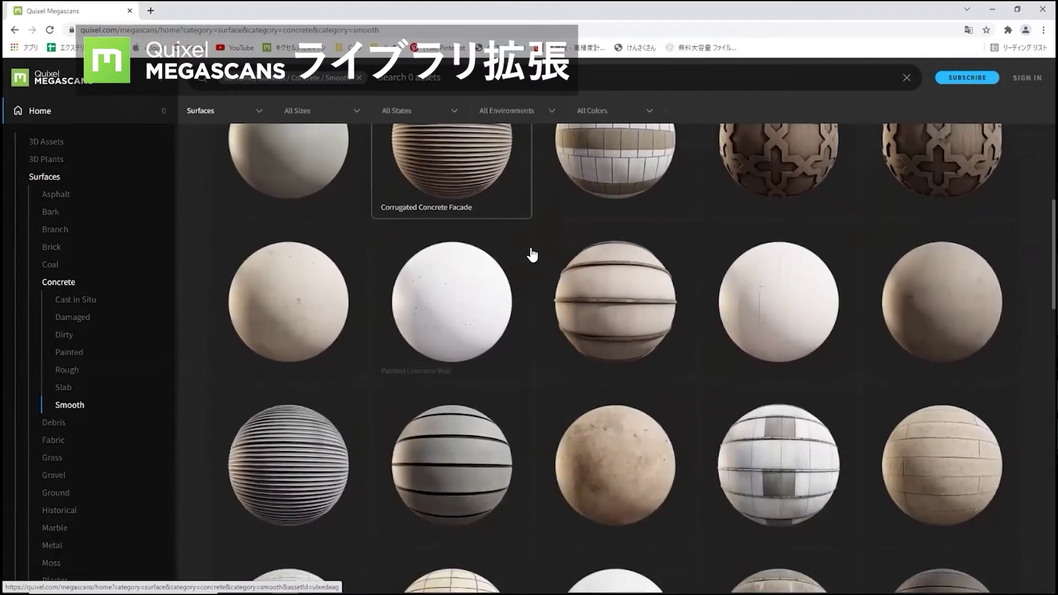
scroll(452, 221, "down", 4)
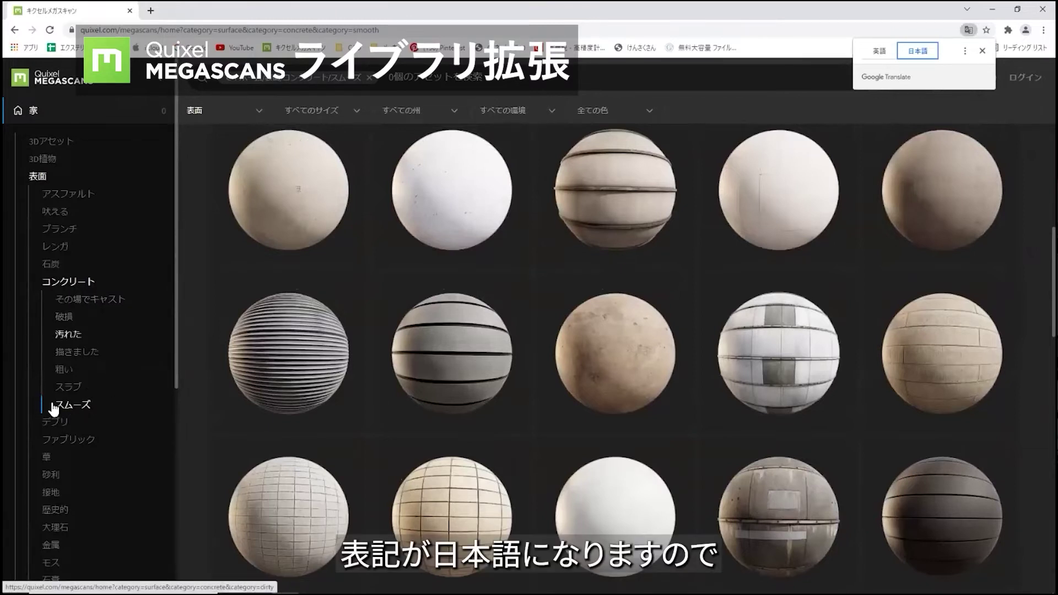
scroll(53, 409, "down", 2)
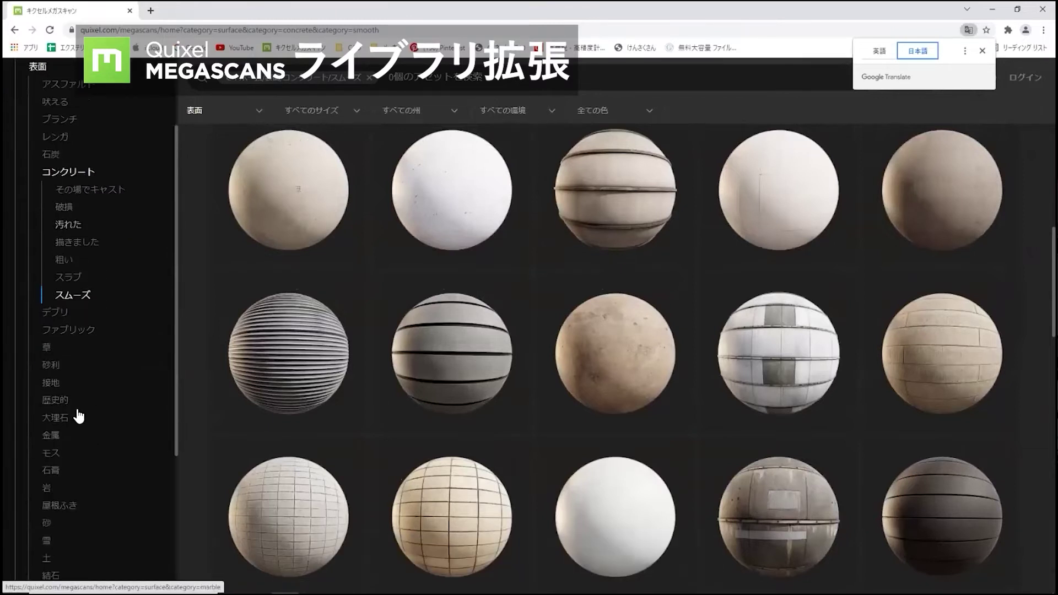
left_click(81, 362)
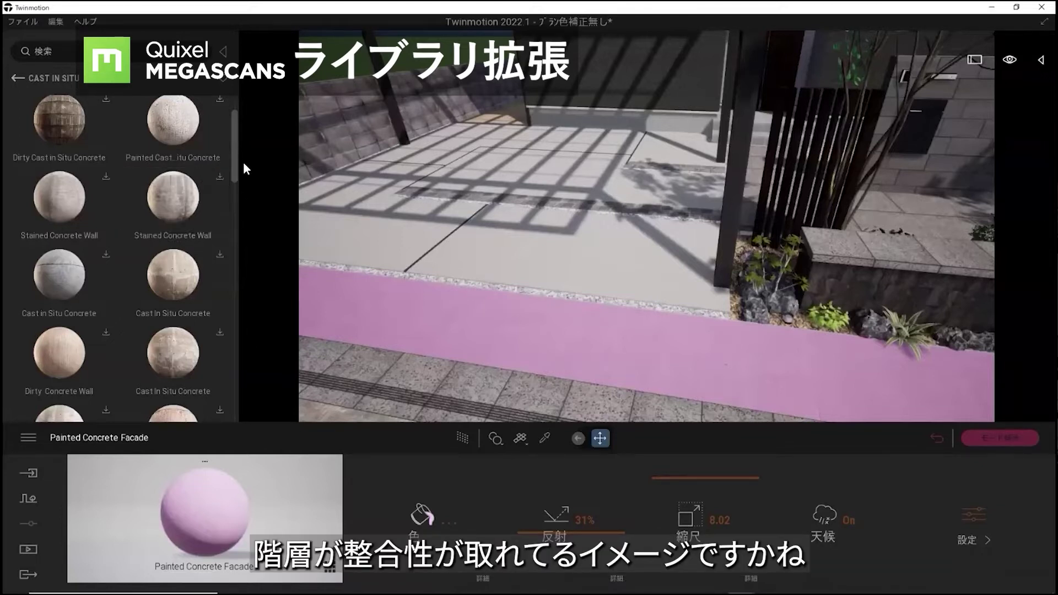
Return the Twinmotion library to the Surface categories, and show the Quixel page in Chrome in English to examine its category names
left_click_drag(233, 161, 232, 97)
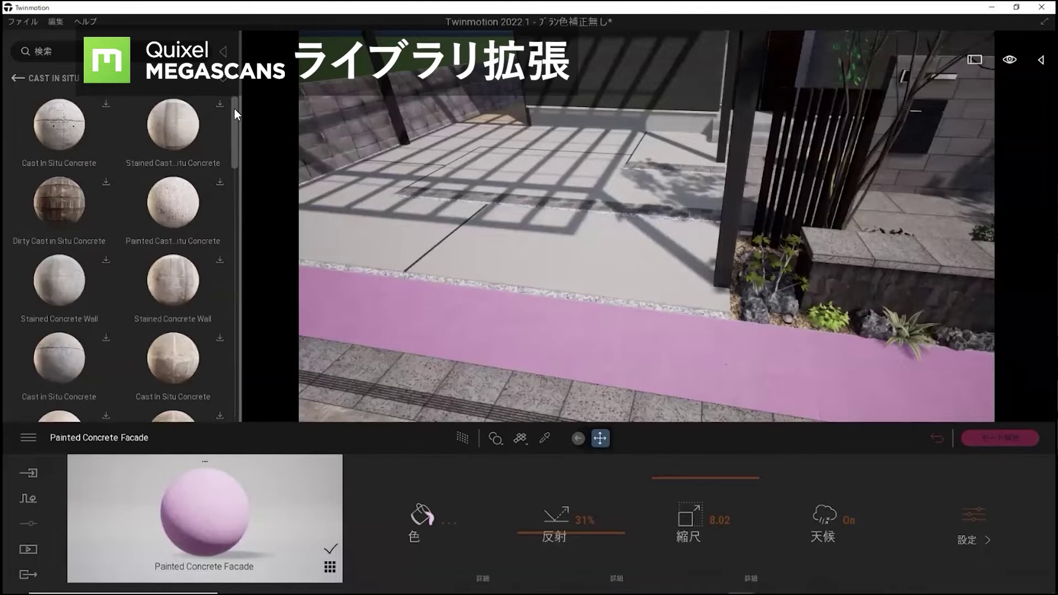
left_click(16, 78)
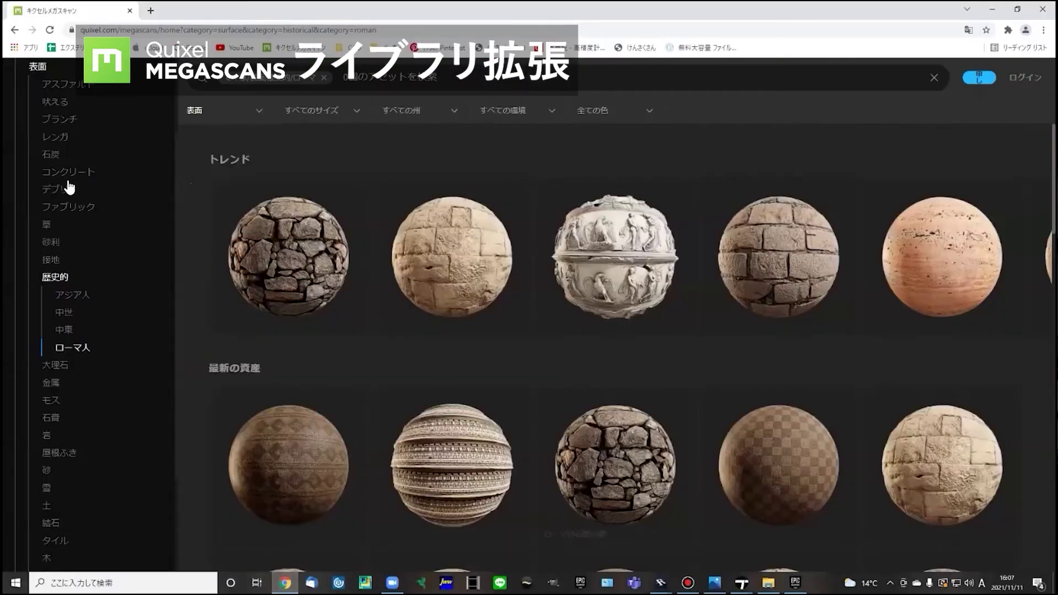
scroll(49, 182, "up", 2)
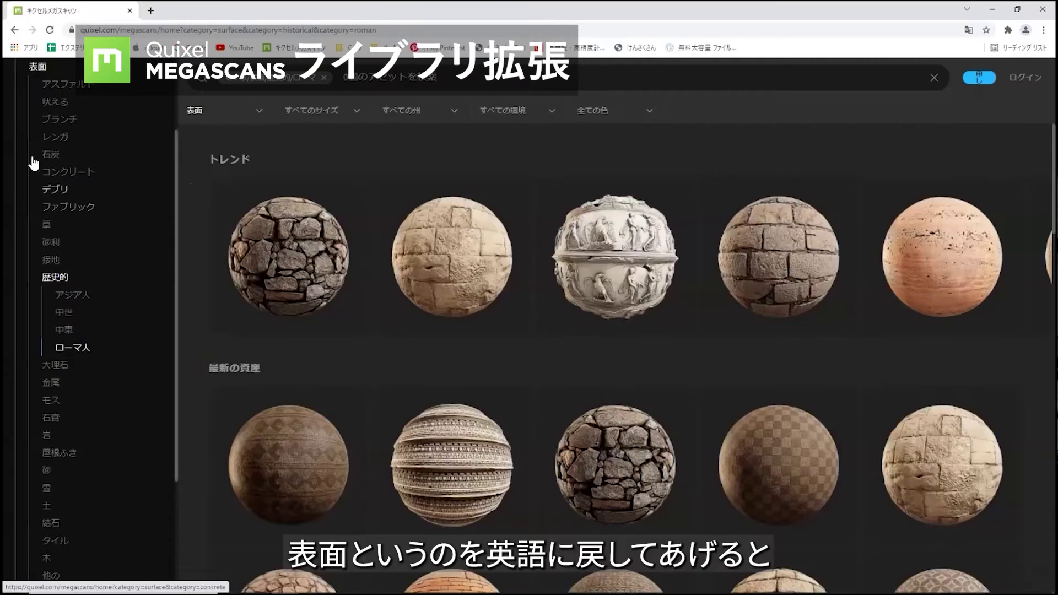
right_click(853, 108)
left_click(881, 222)
left_click(879, 51)
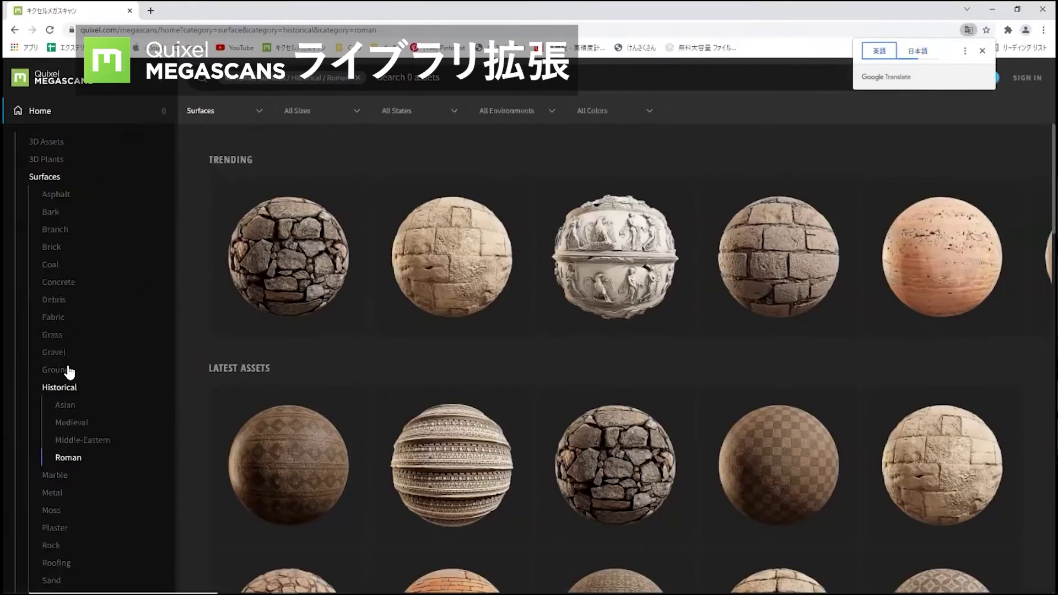
mouse_move(50, 180)
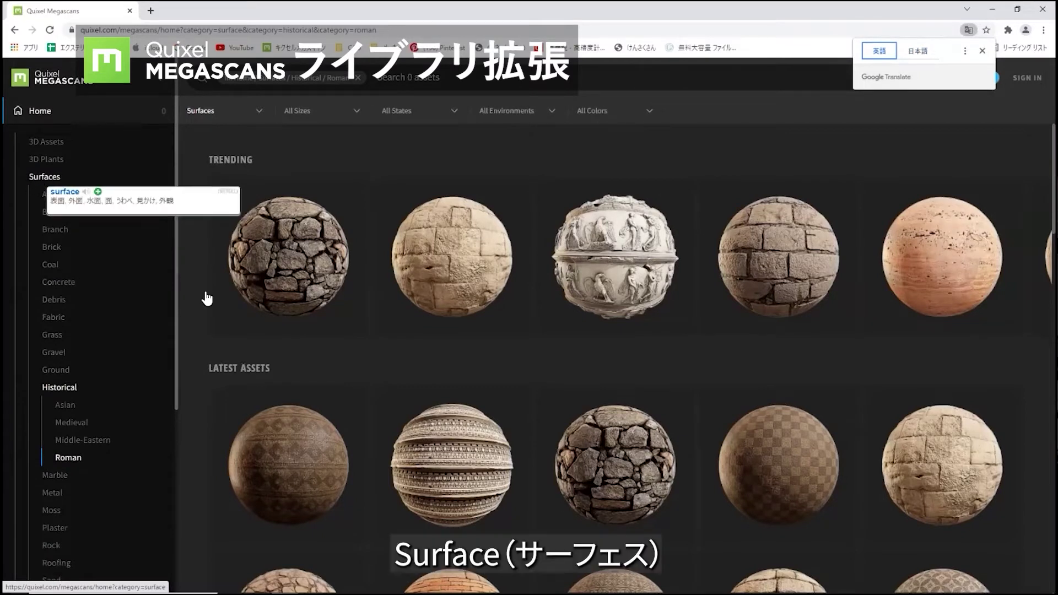
left_click(917, 51)
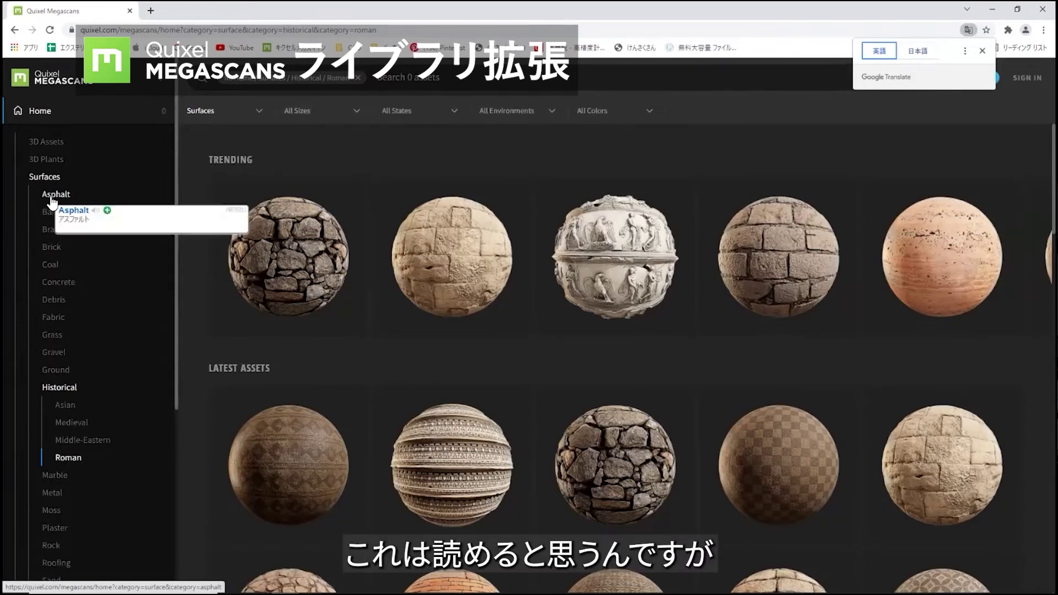
mouse_move(60, 200)
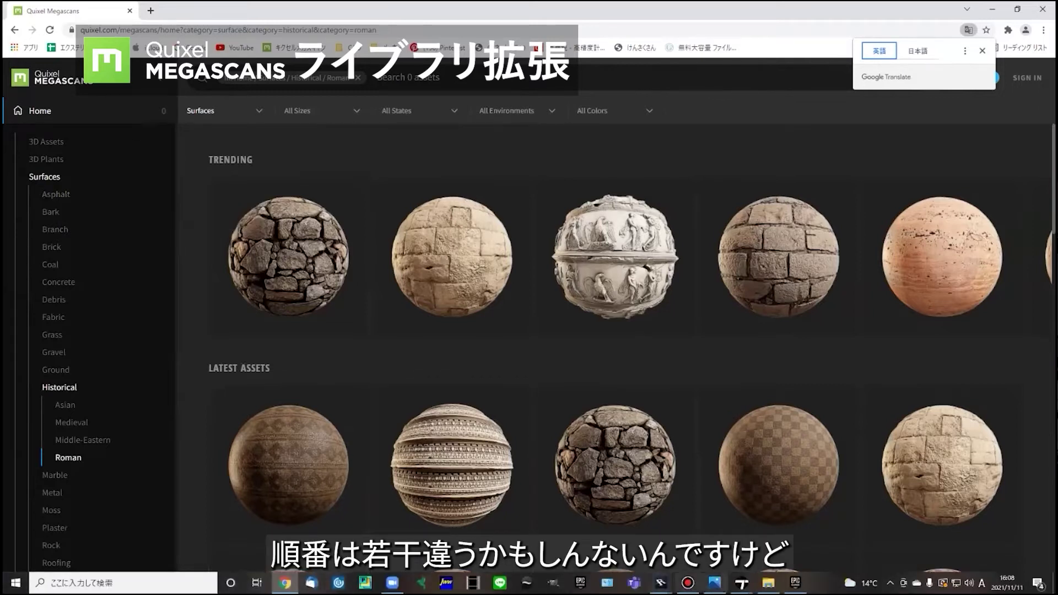
Switch back to the Twinmotion house scene and browse the Megascans surfaces to the Fine materials under Asphalt
left_click(741, 582)
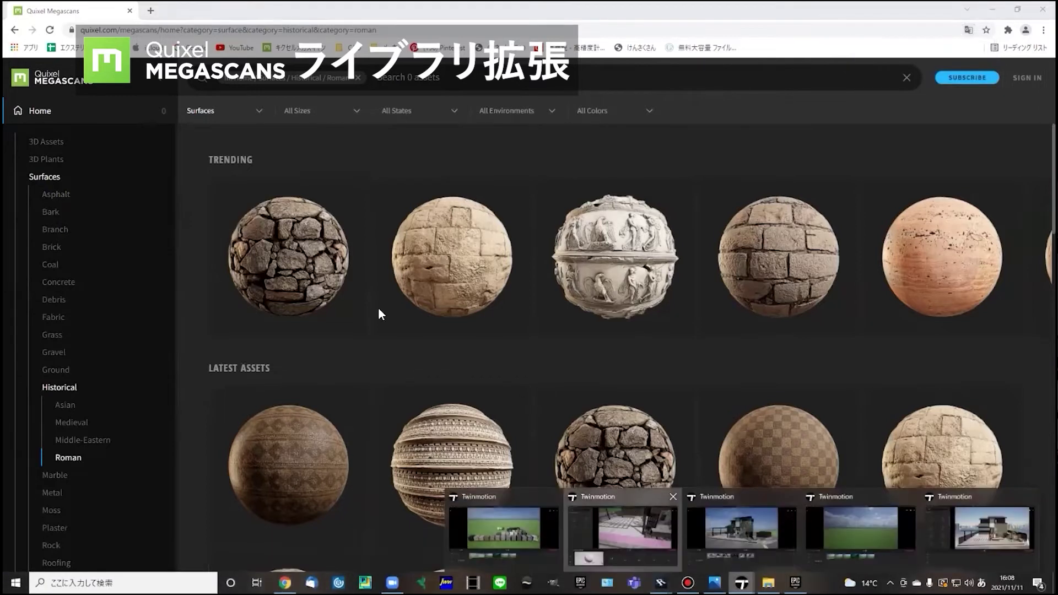
left_click(653, 546)
left_click(67, 221)
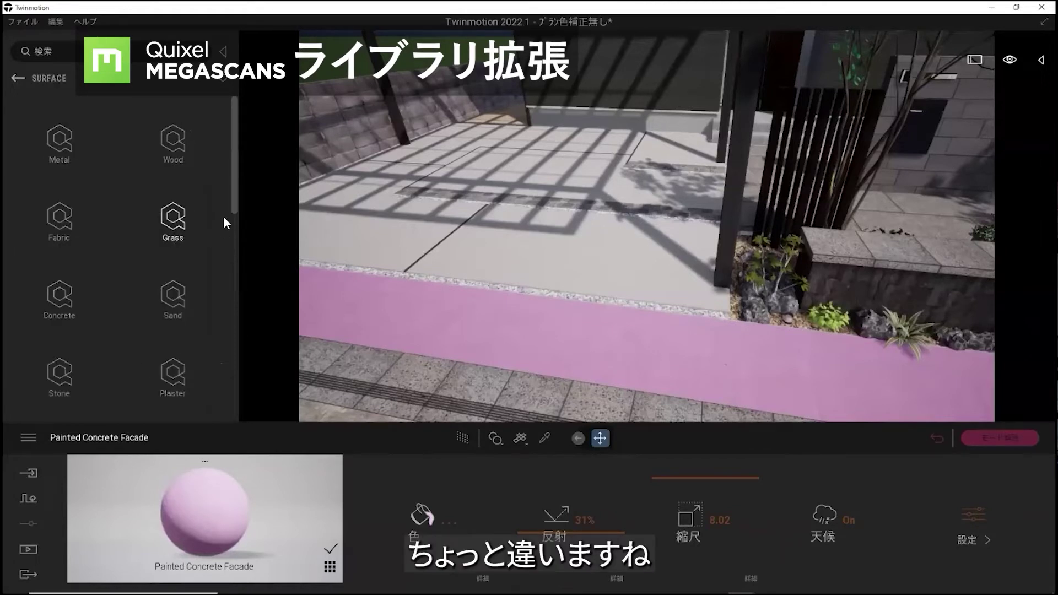
left_click_drag(234, 211, 227, 329)
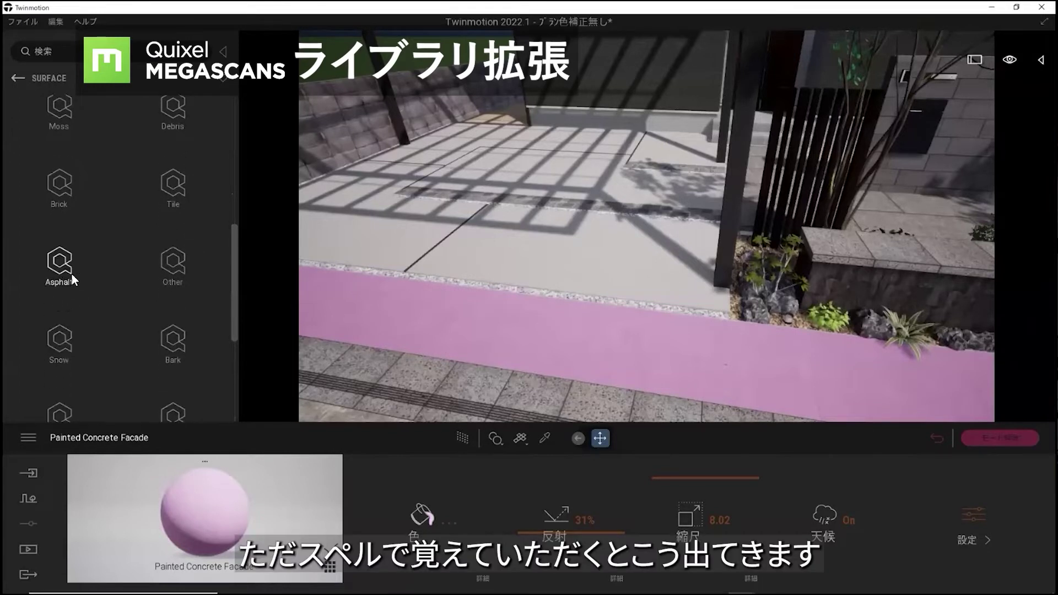
left_click(56, 268)
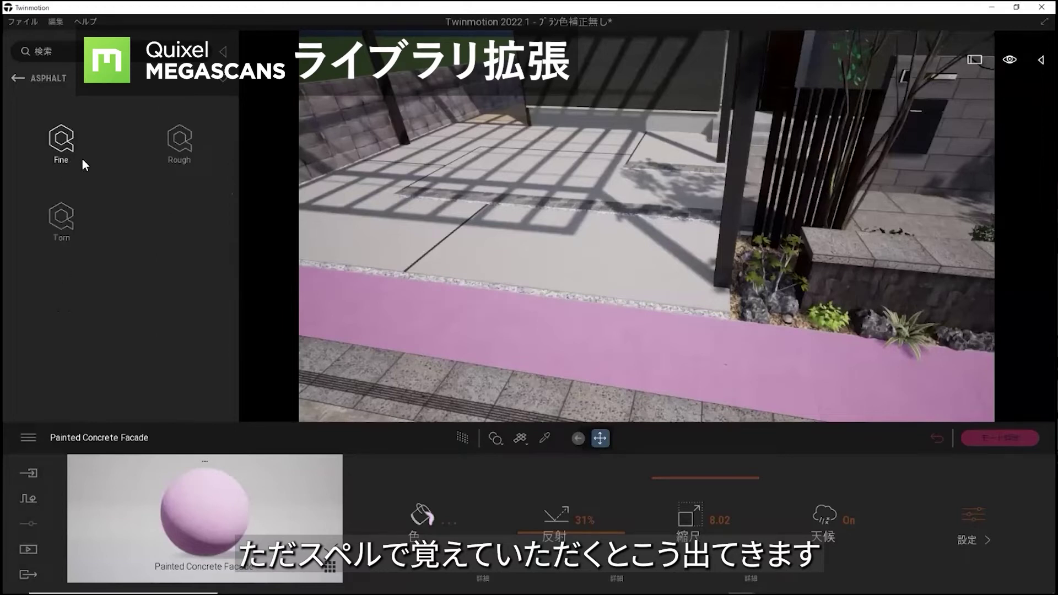
left_click(61, 142)
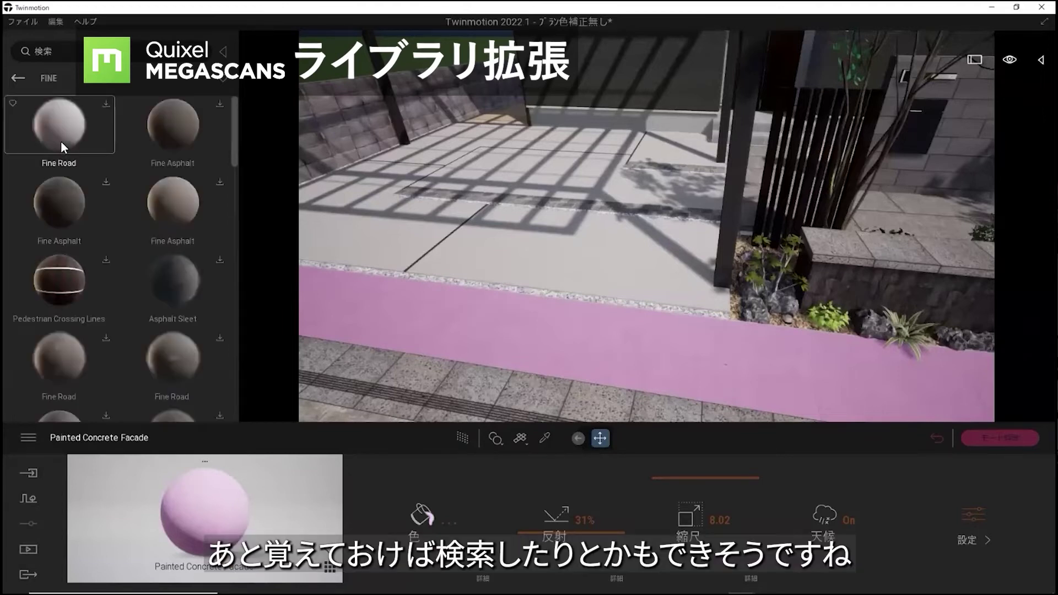
Go back from the Fine asphalt materials to the top Quixel Megascans categories and open 3D Asset
left_click_drag(233, 153, 232, 118)
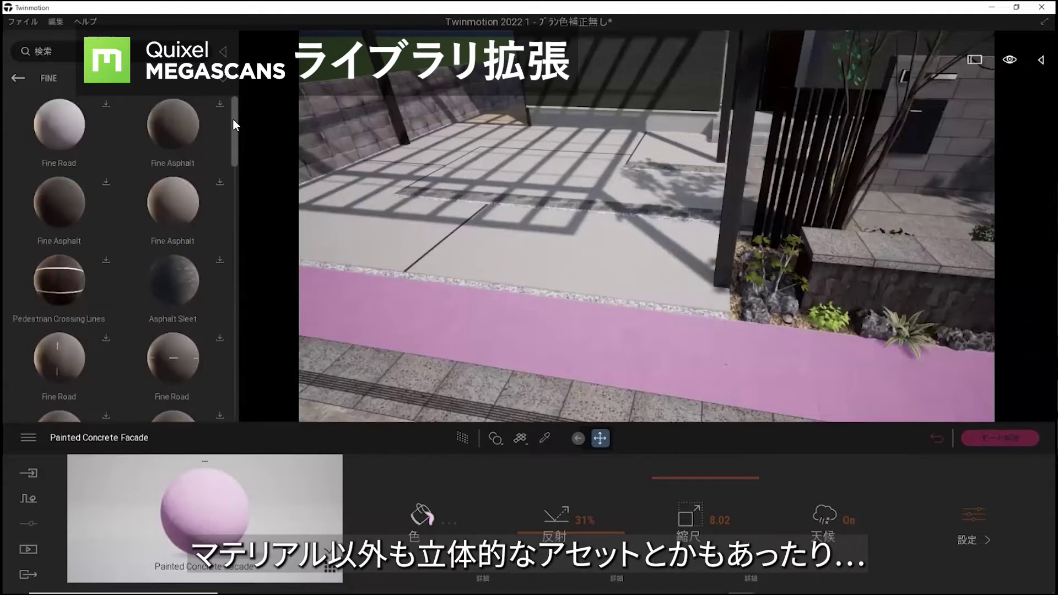
left_click(16, 80)
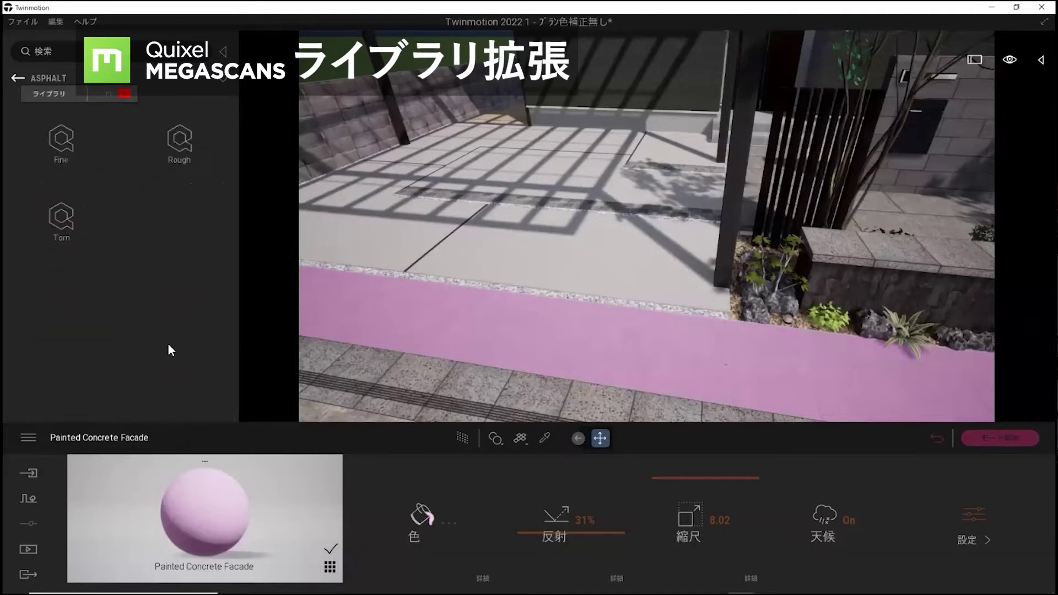
left_click(16, 78)
left_click(17, 78)
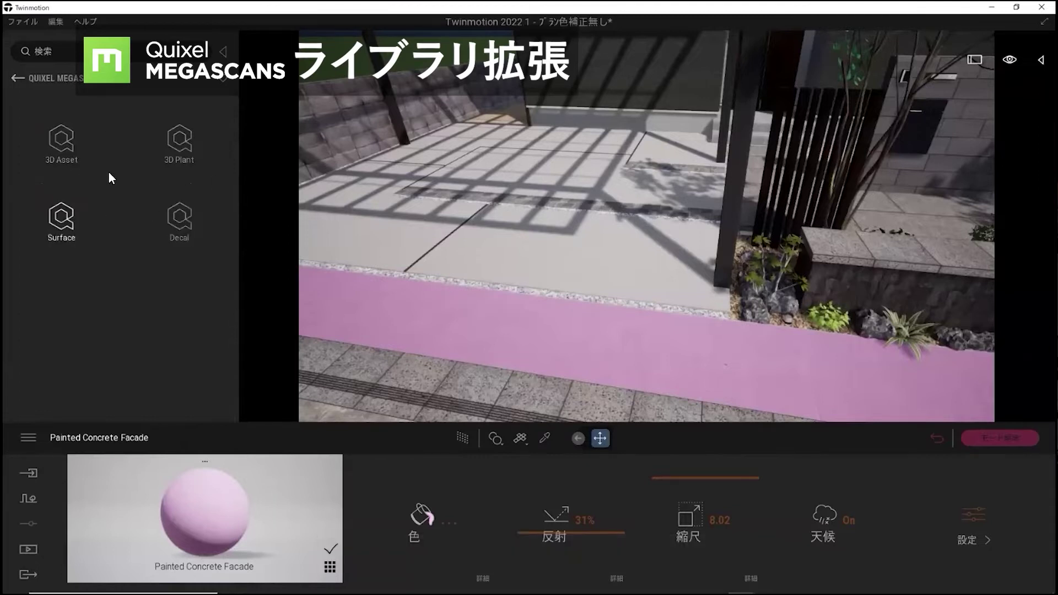
left_click(61, 139)
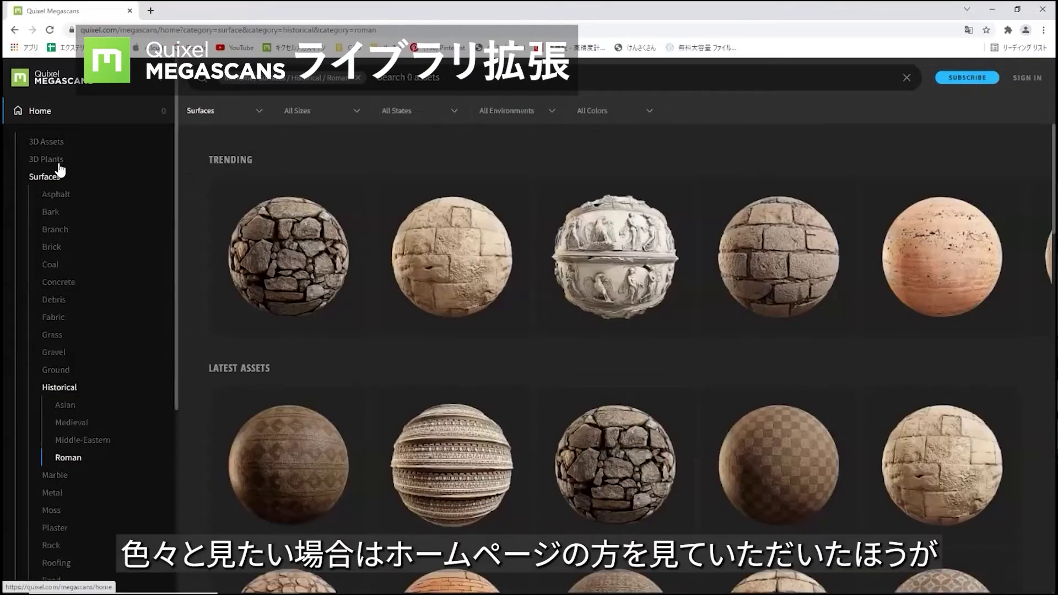
Switch to the Quixel Megascans site in Chrome, translate the page into Japanese, and examine the 3D Assets categories
right_click(803, 107)
left_click(842, 226)
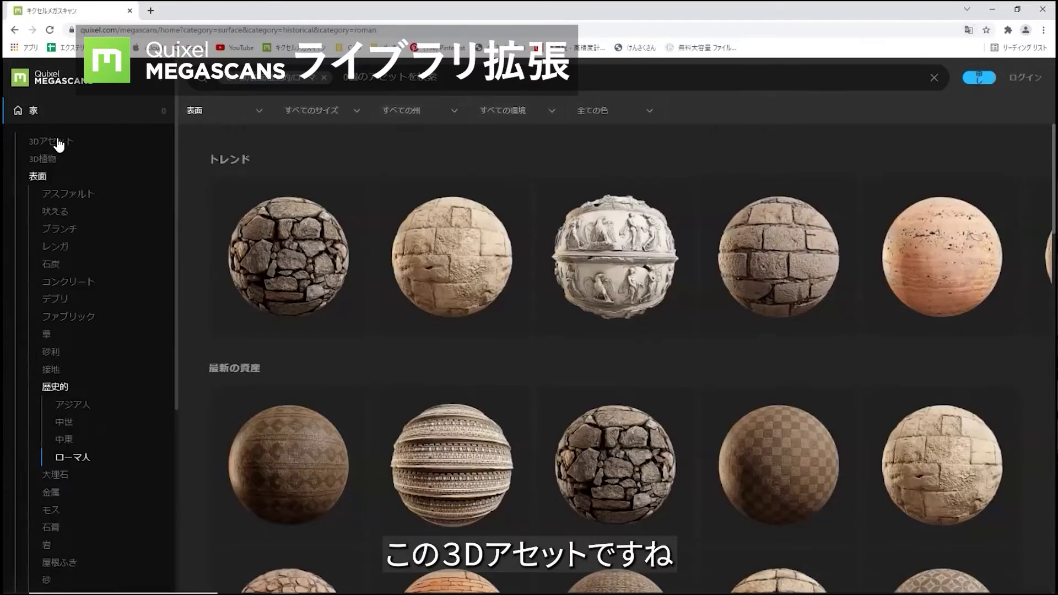
left_click(51, 142)
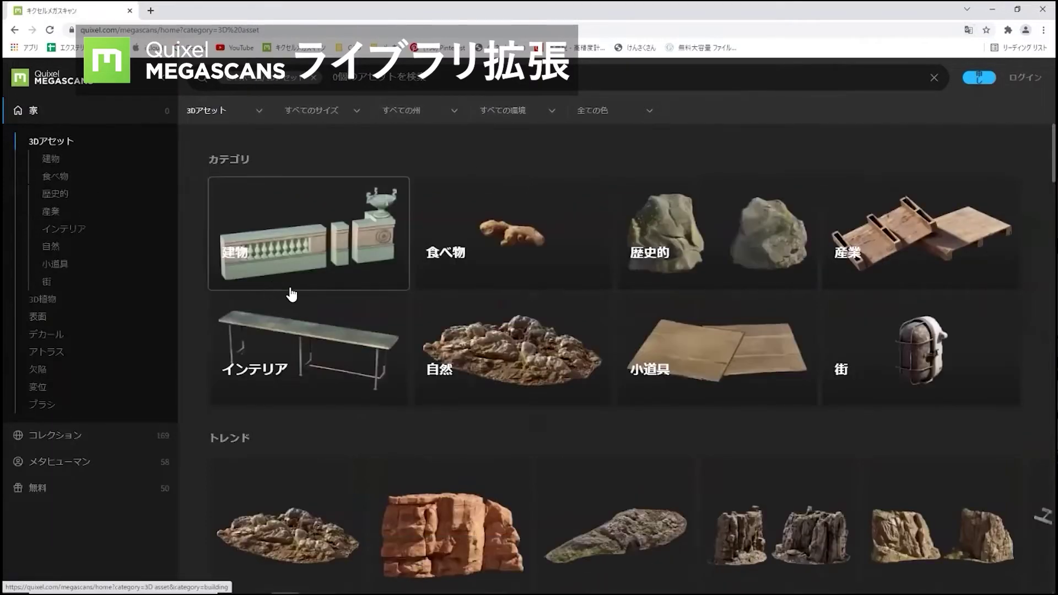
scroll(503, 295, "down", 3)
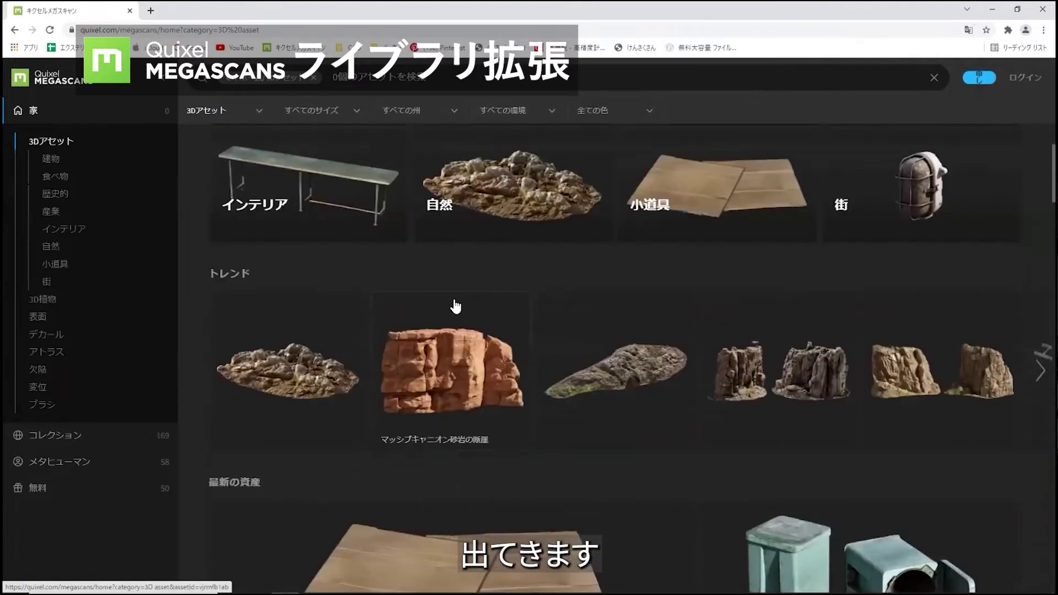
scroll(57, 199, "down", 1)
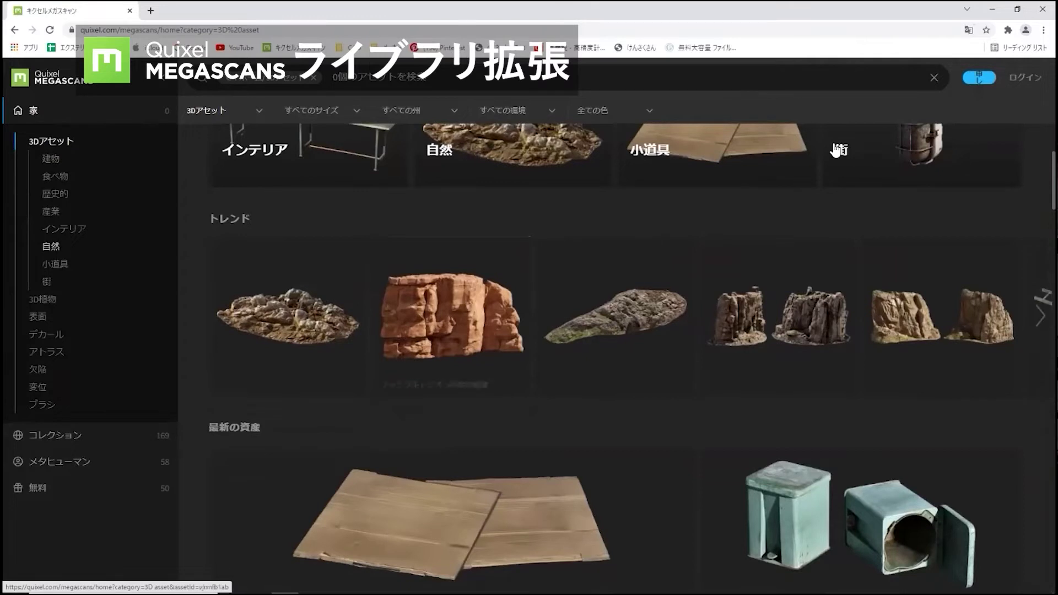
Show the Quixel page in English and examine the range of models listed under 3D Assets
right_click(877, 103)
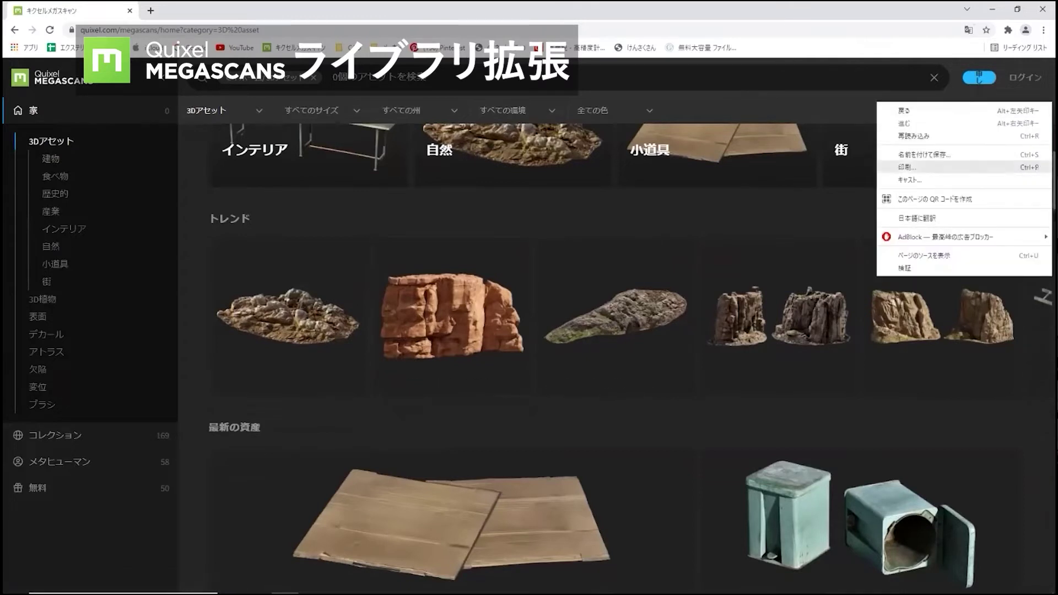
left_click(917, 218)
left_click(879, 51)
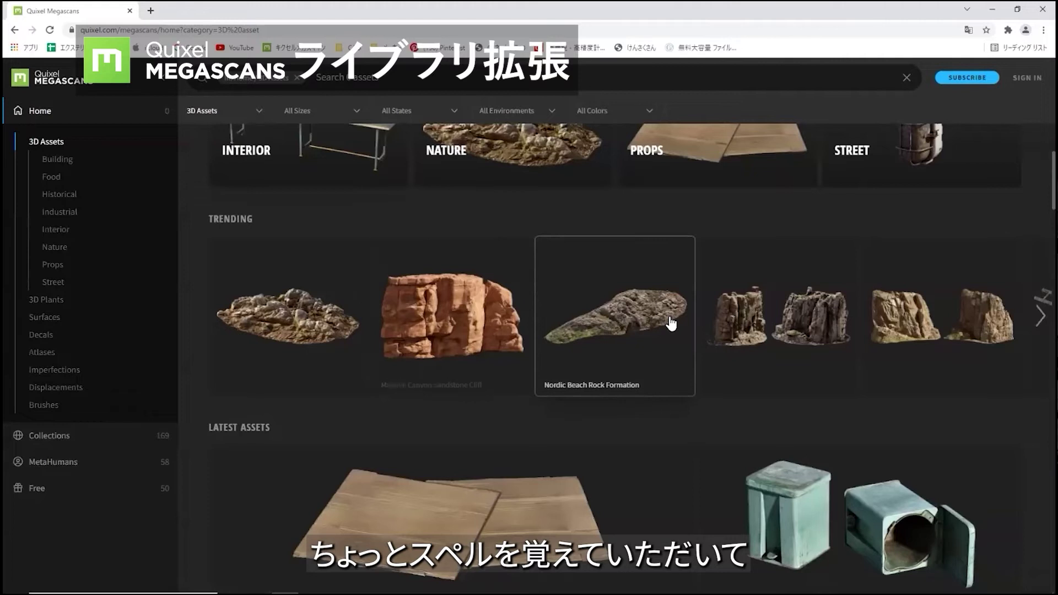
scroll(673, 323, "down", 7)
scroll(721, 437, "down", 5)
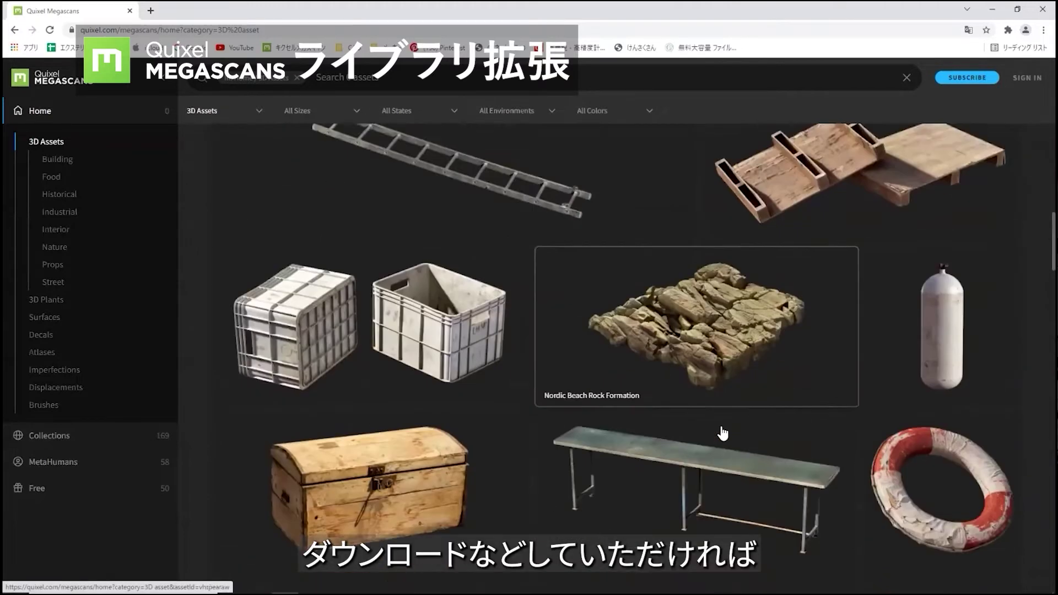
scroll(721, 433, "down", 6)
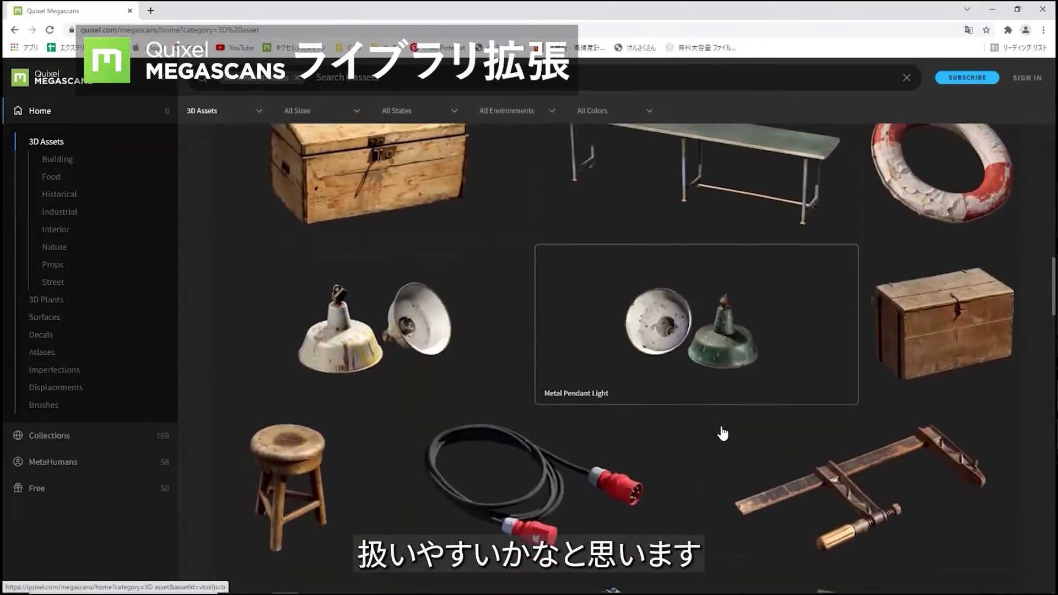
scroll(721, 433, "down", 5)
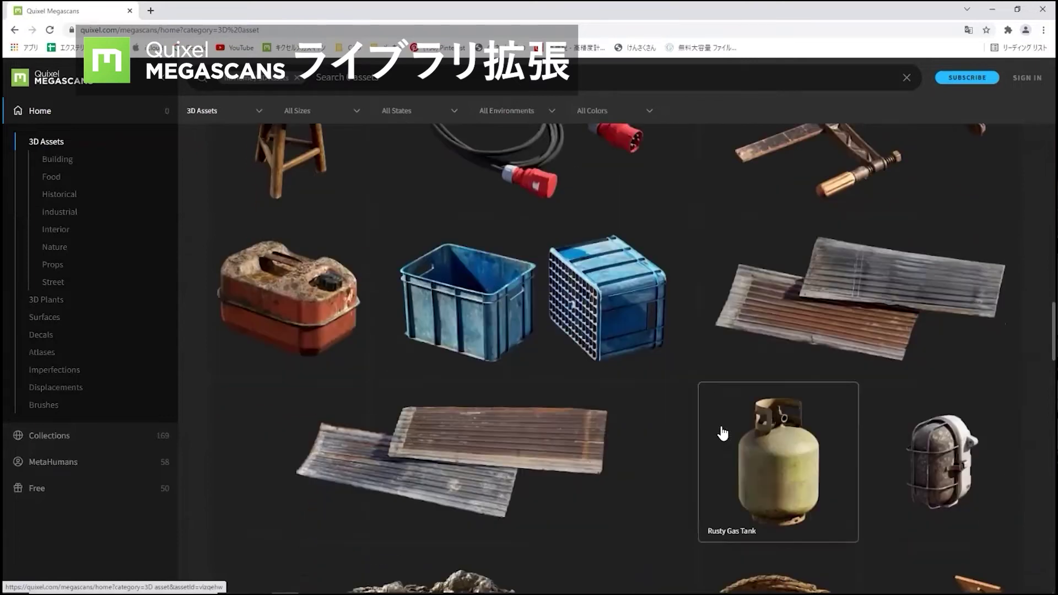
scroll(722, 433, "down", 6)
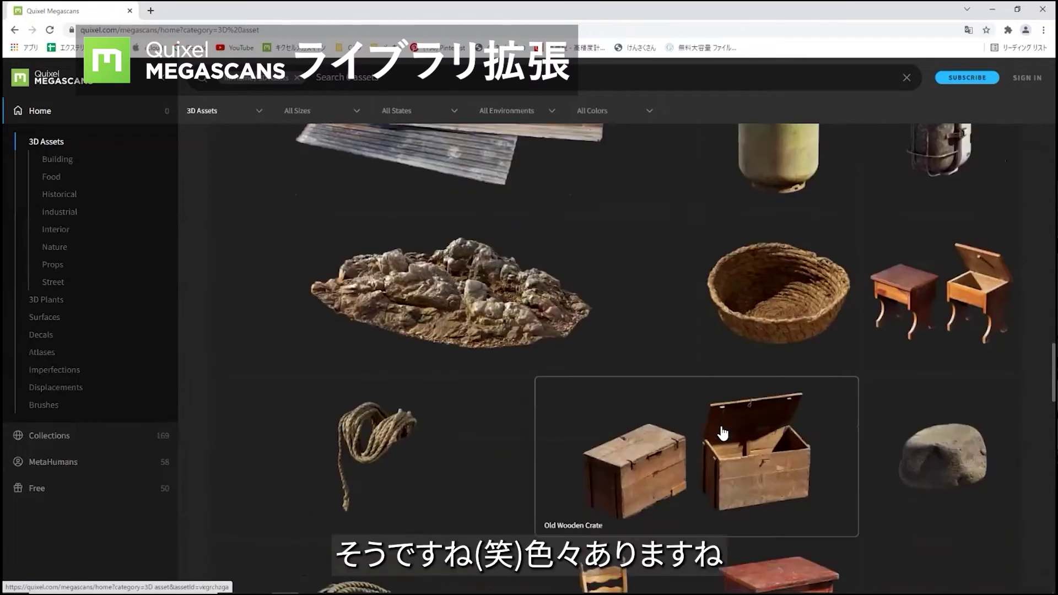
scroll(722, 434, "down", 4)
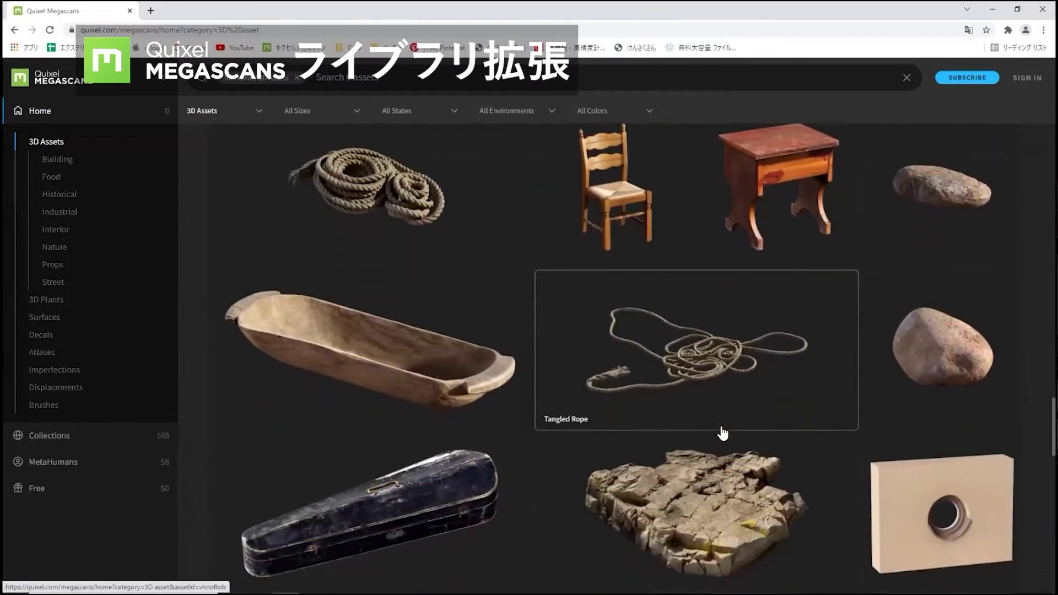
scroll(722, 433, "down", 5)
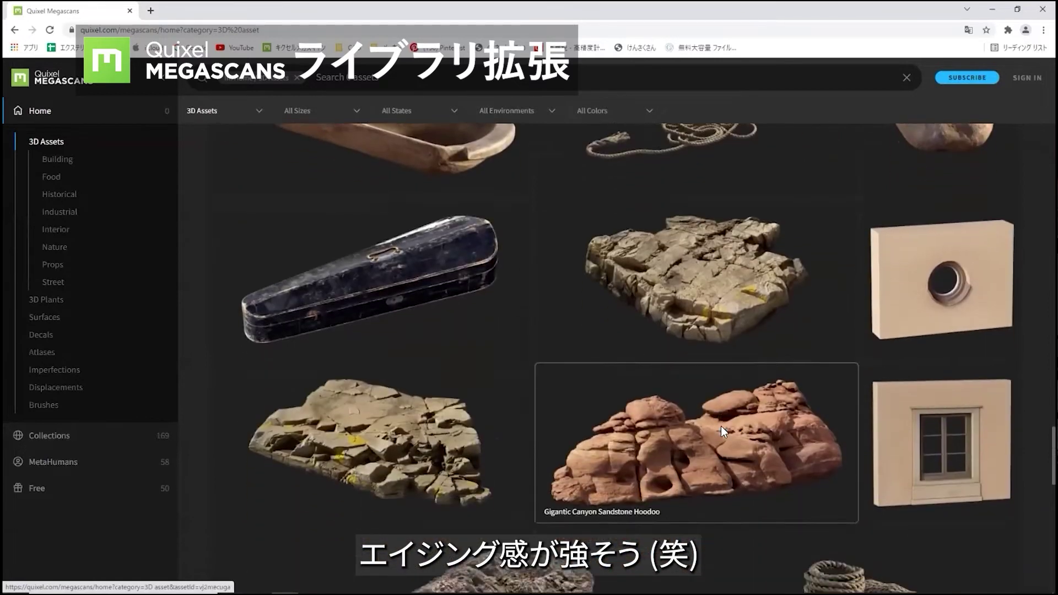
scroll(722, 433, "down", 4)
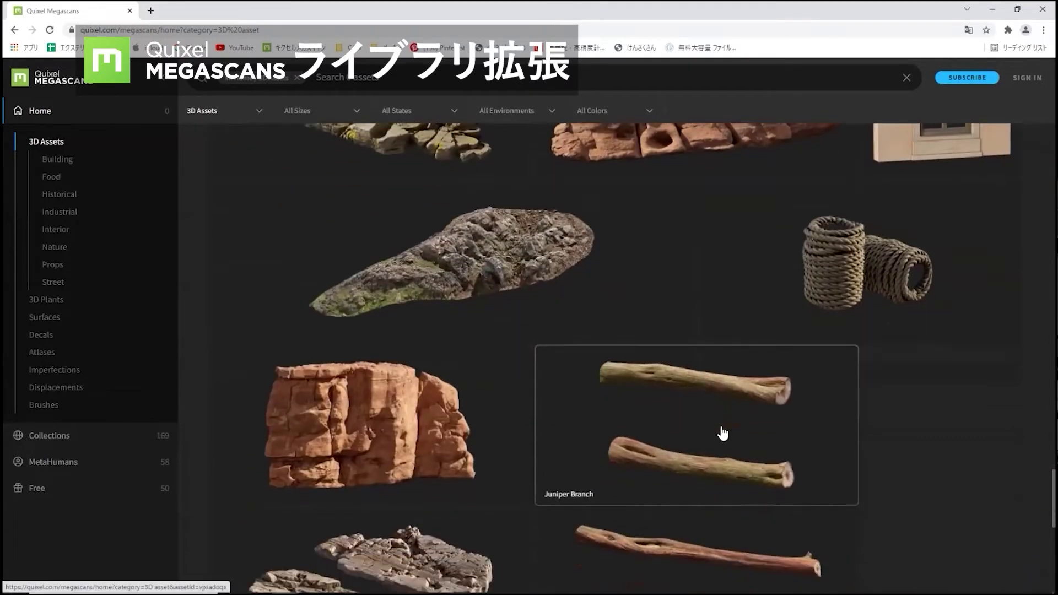
Examine the Street and Props subcategories of the 3D Assets on the Quixel site
left_click(53, 282)
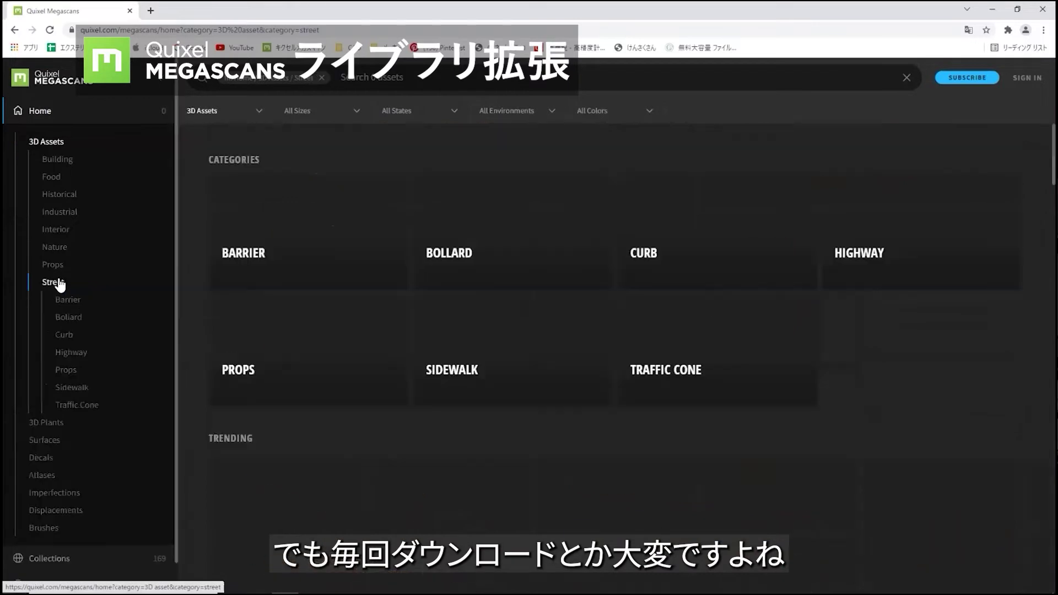
left_click(61, 268)
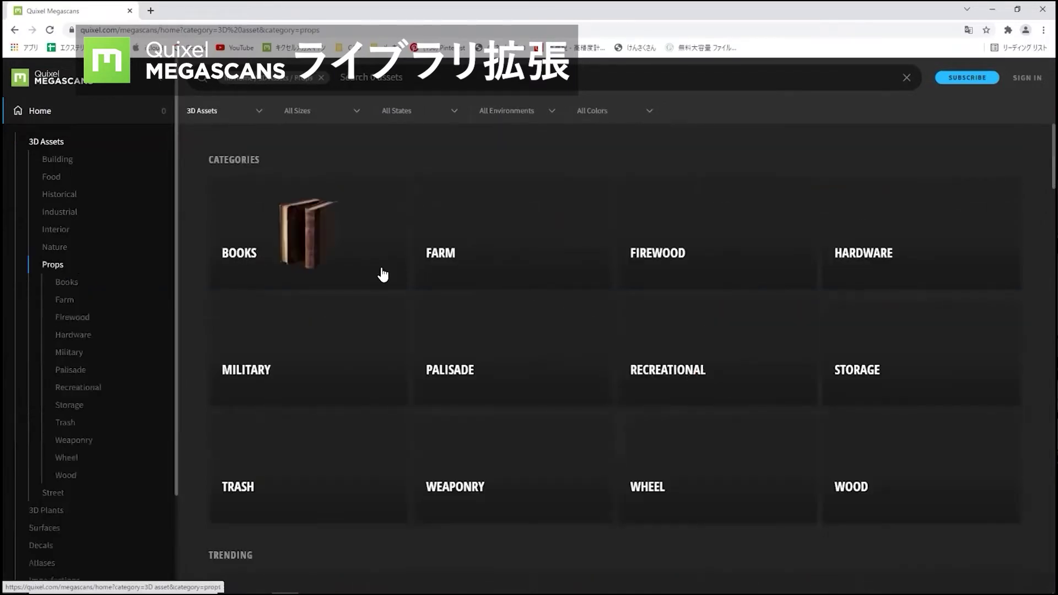
scroll(507, 273, "down", 3)
scroll(508, 274, "down", 6)
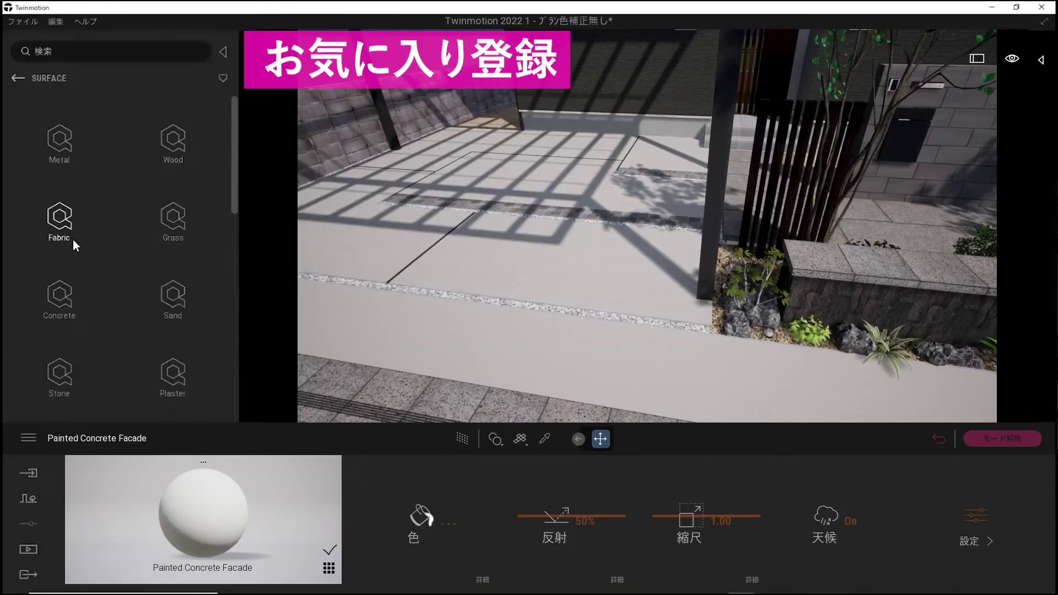
In Twinmotion, open the Smooth materials under Concrete in the Surface library and mark Concrete Sidewalk as a favourite
scroll(72, 239, "down", 3)
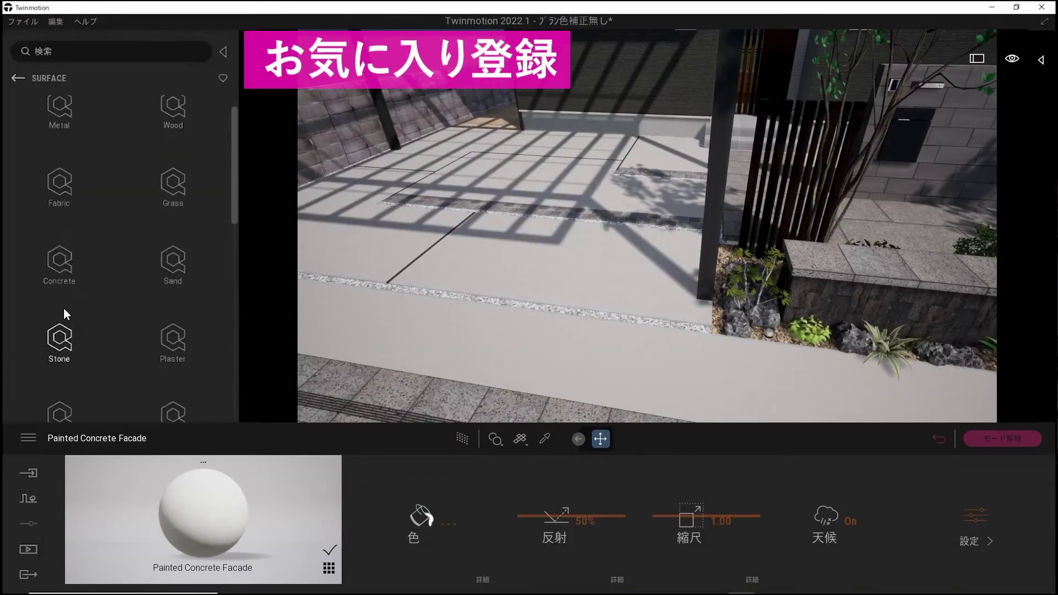
scroll(75, 340, "down", 5)
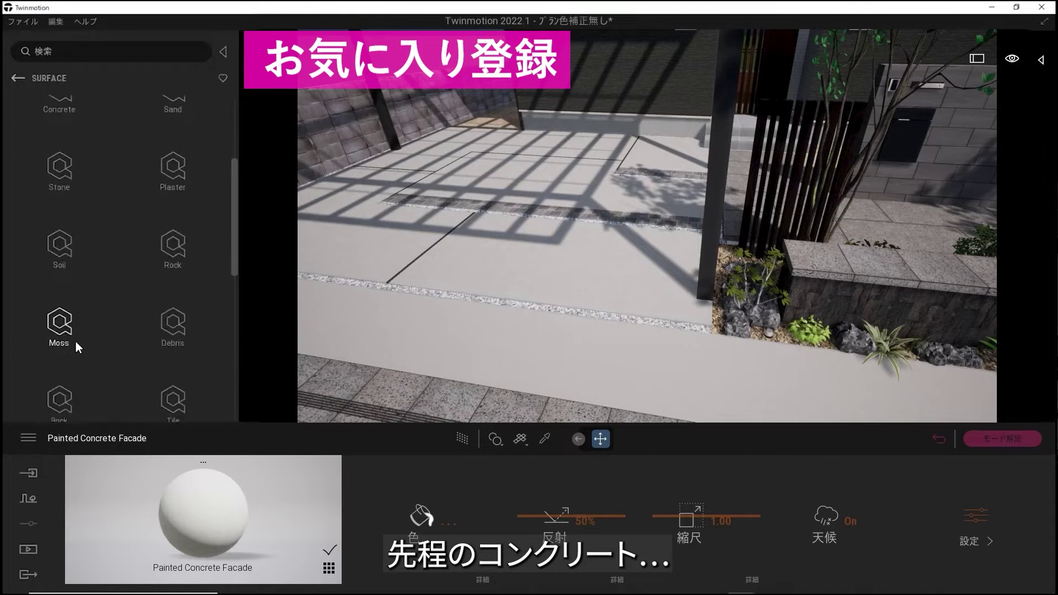
scroll(75, 337, "up", 4)
left_click(78, 337)
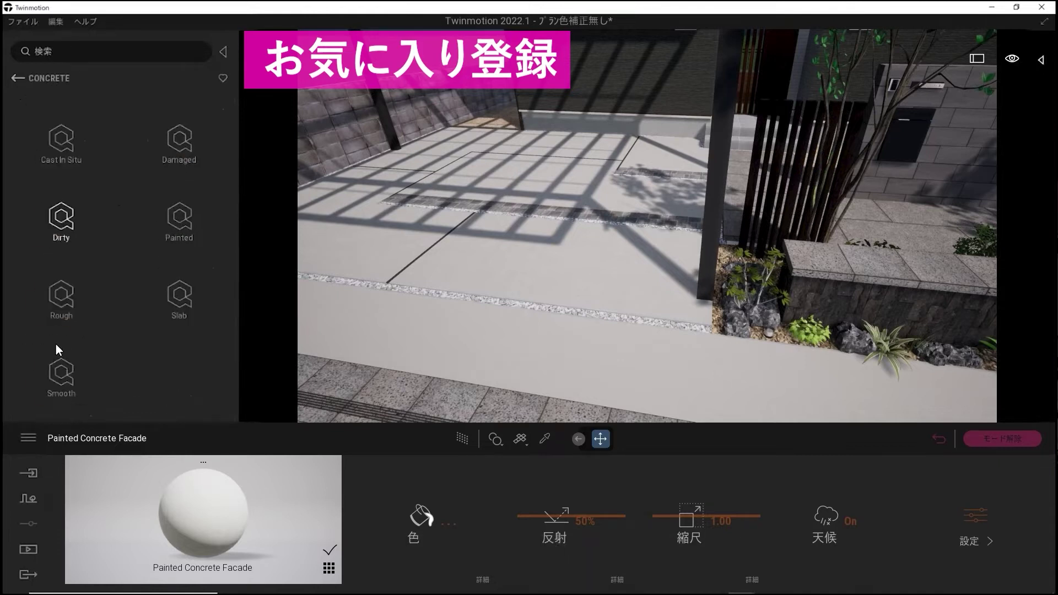
left_click(61, 372)
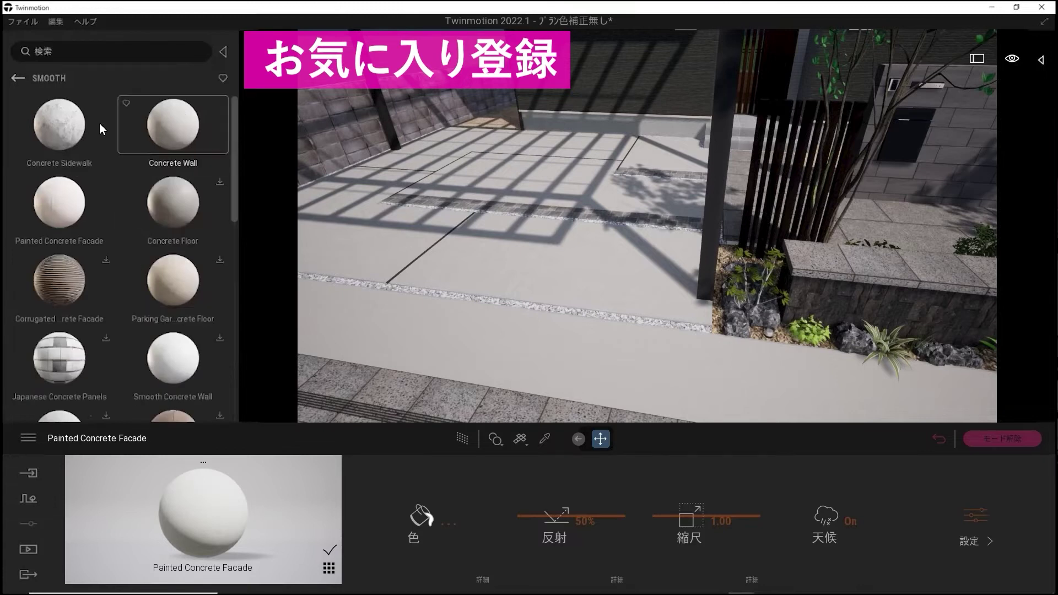
left_click(13, 104)
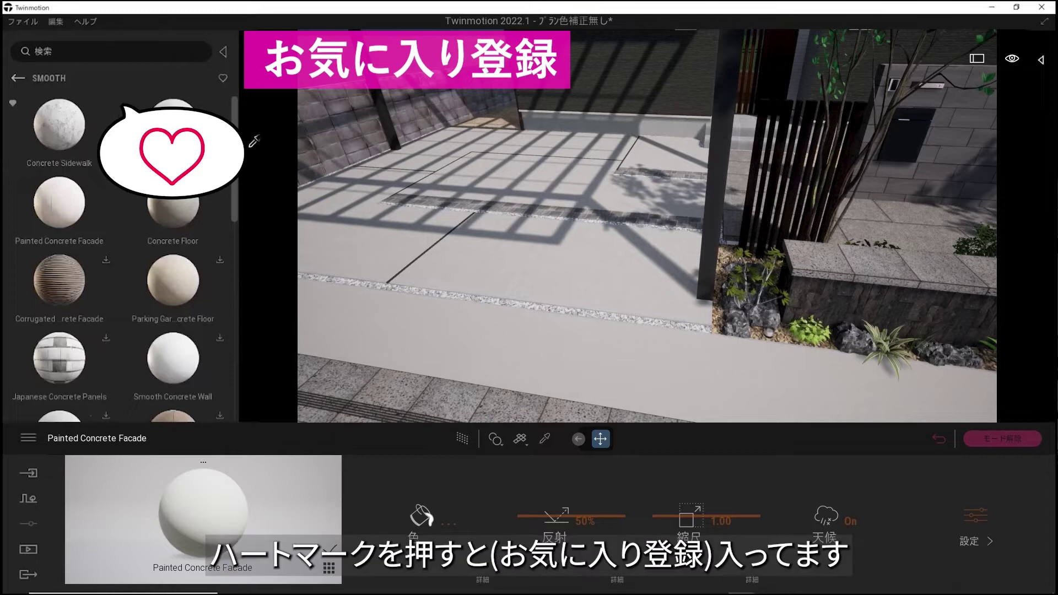
Filter the library to show only favourites and go back up to the Surface level
left_click(223, 78)
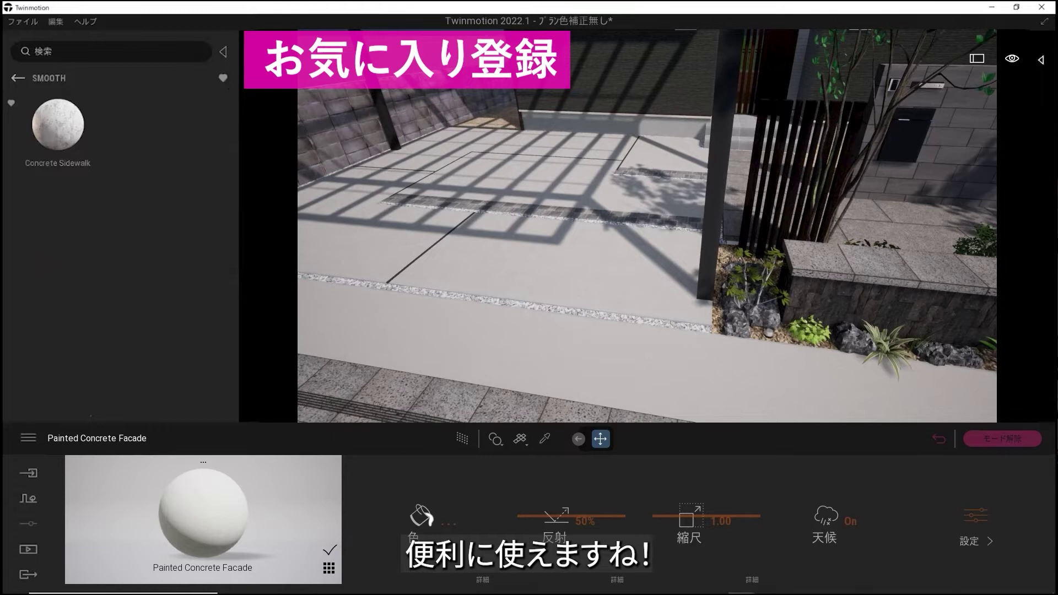
left_click(15, 78)
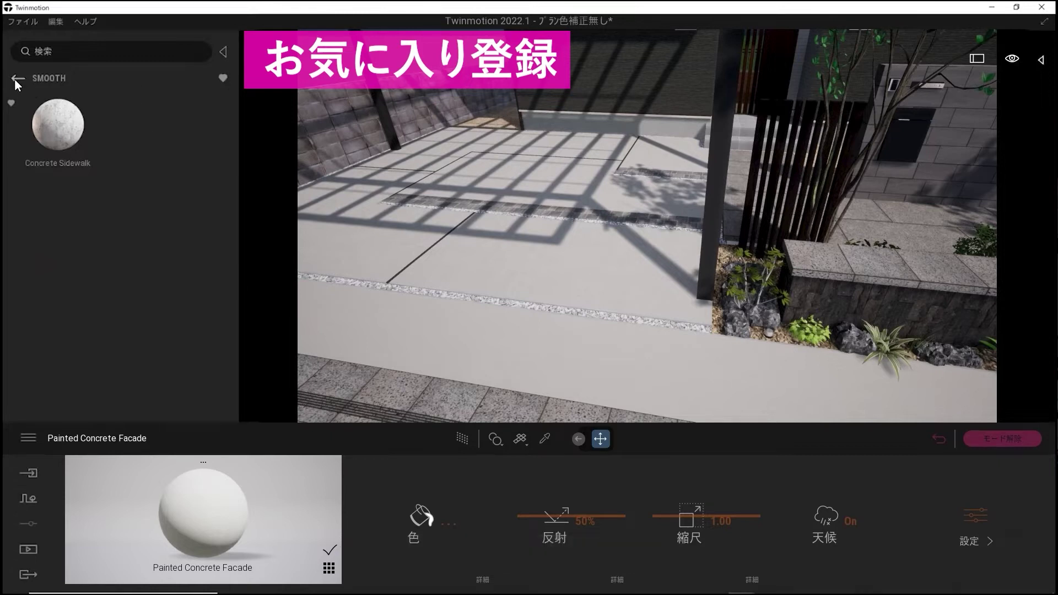
left_click(15, 78)
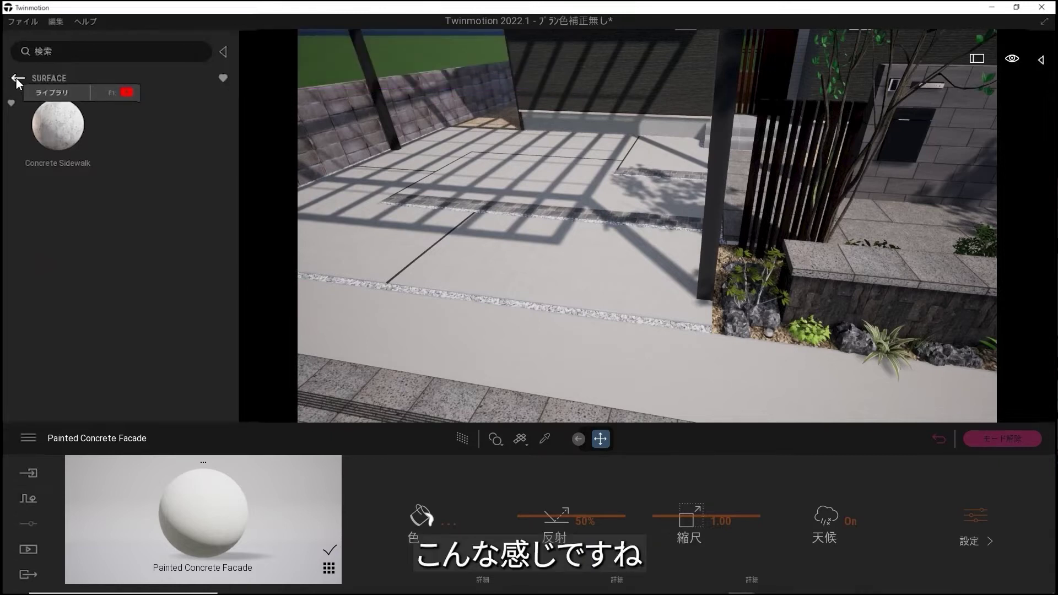
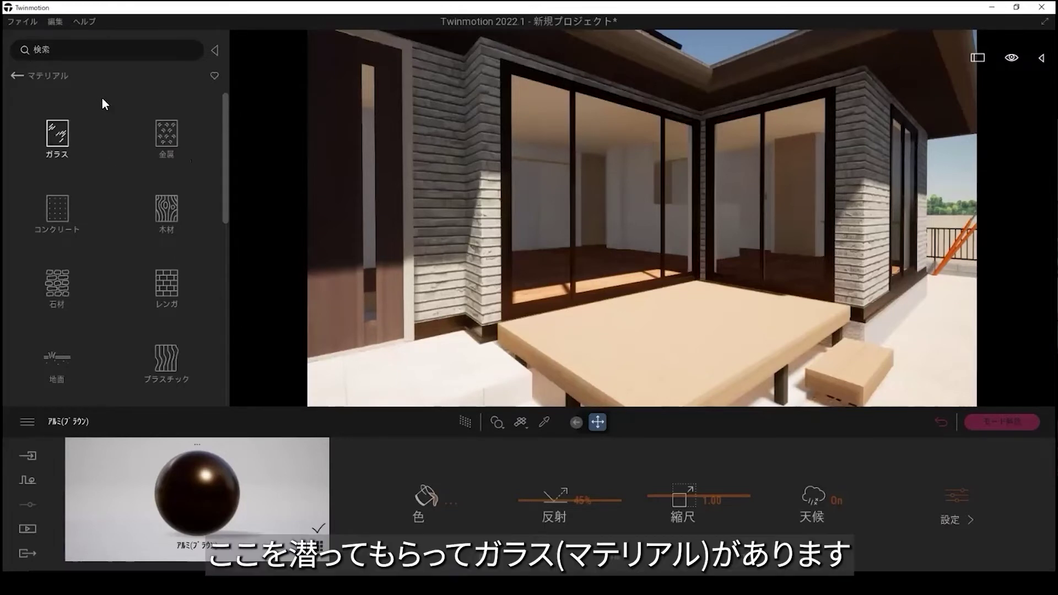
Apply the Clear glass material to the patio window panes
left_click(61, 144)
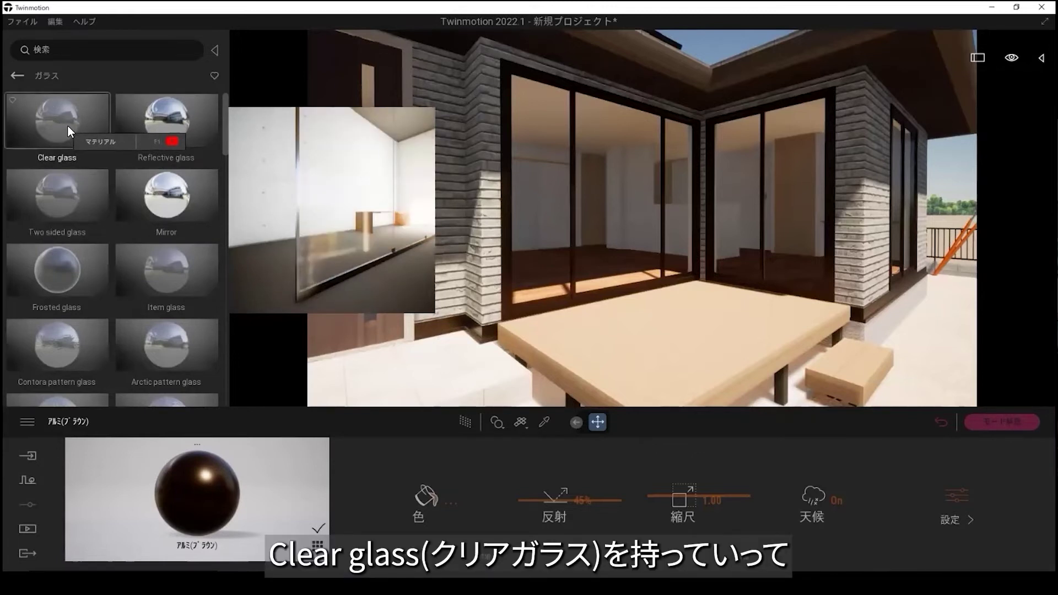
left_click_drag(67, 124, 652, 163)
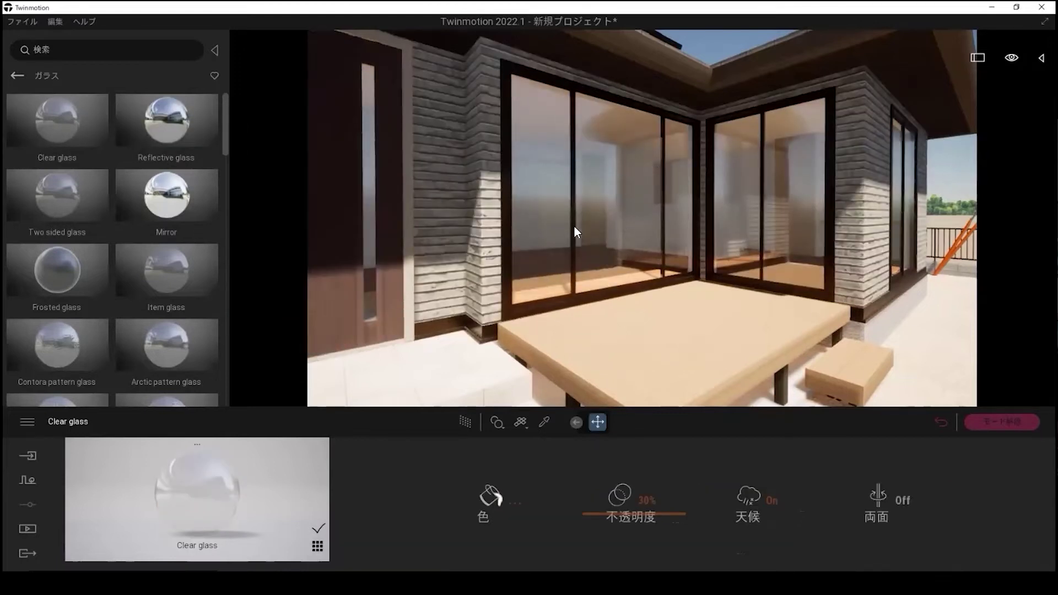
left_click(214, 50)
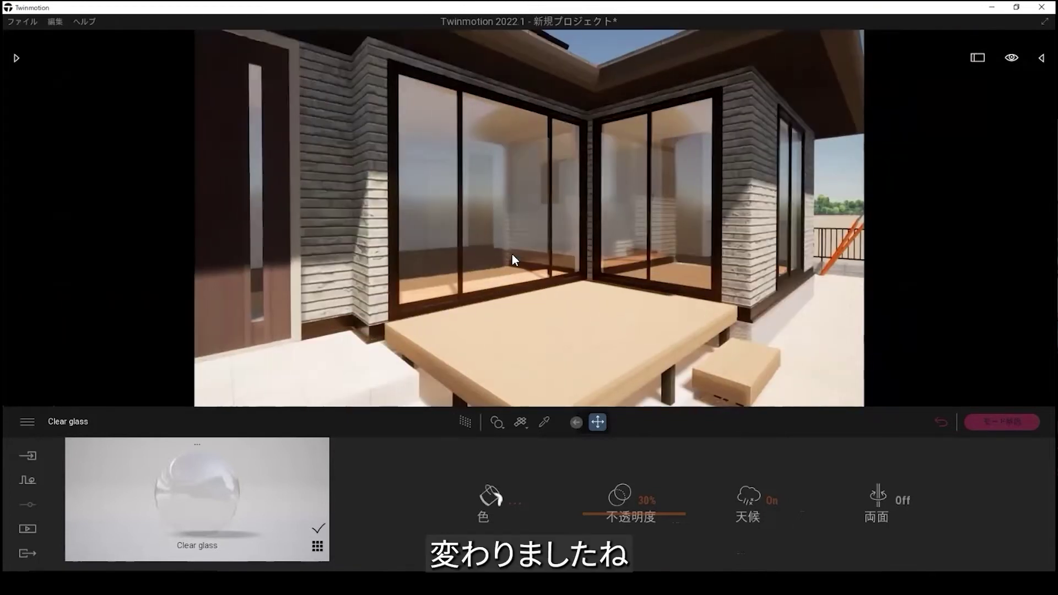
Set the window glass opacity to 70%
left_click(544, 422)
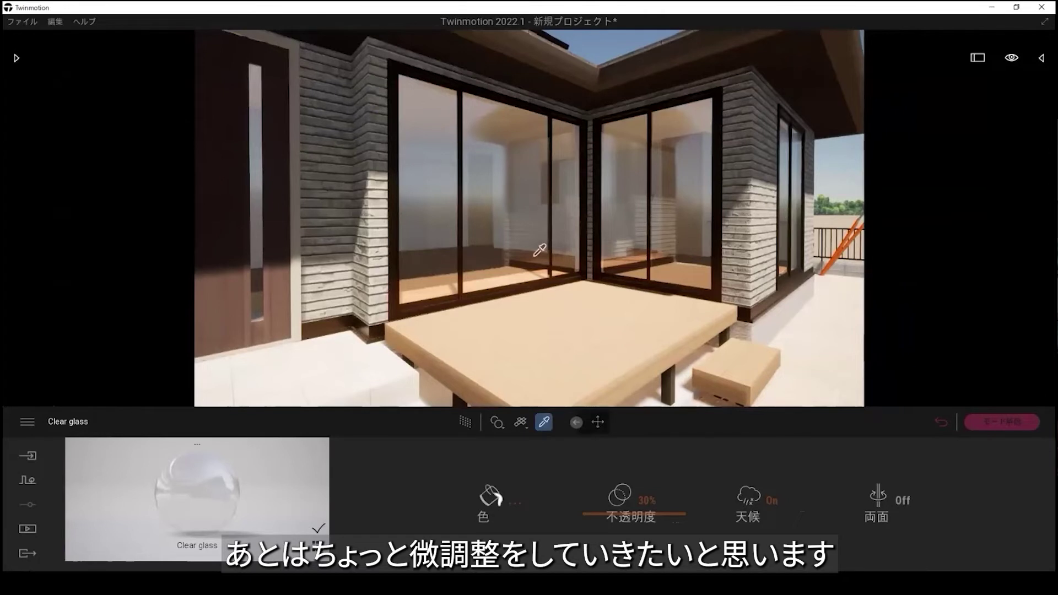
left_click_drag(596, 511, 605, 439)
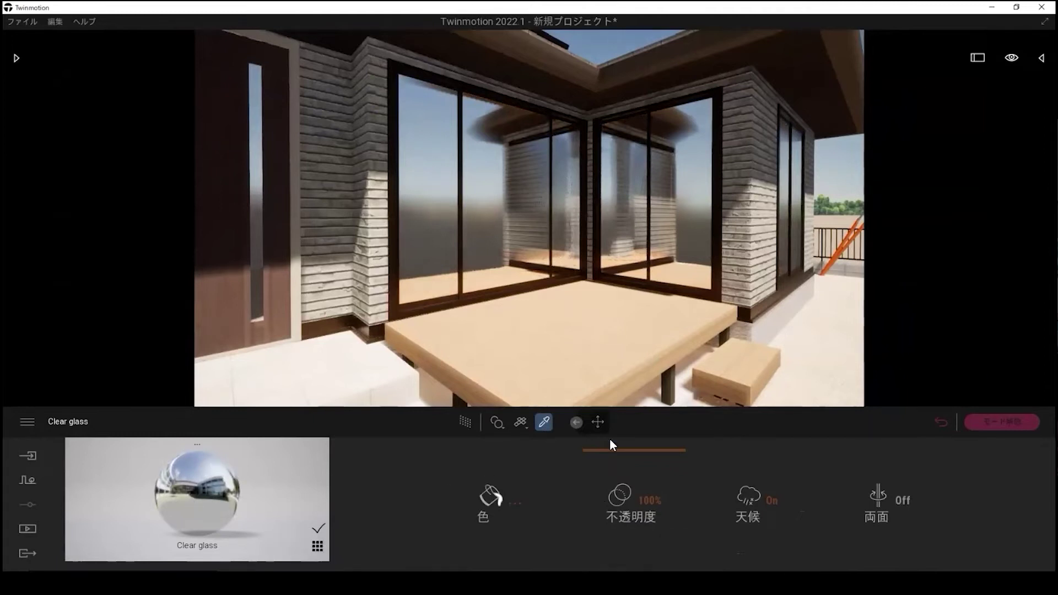
left_click_drag(606, 447, 610, 487)
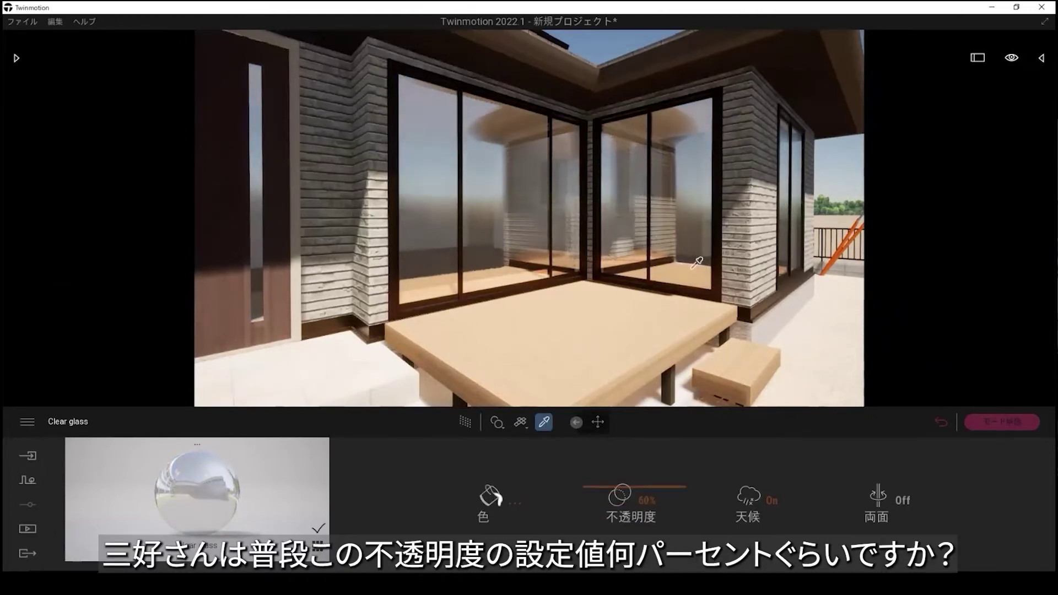
left_click_drag(606, 465, 607, 476)
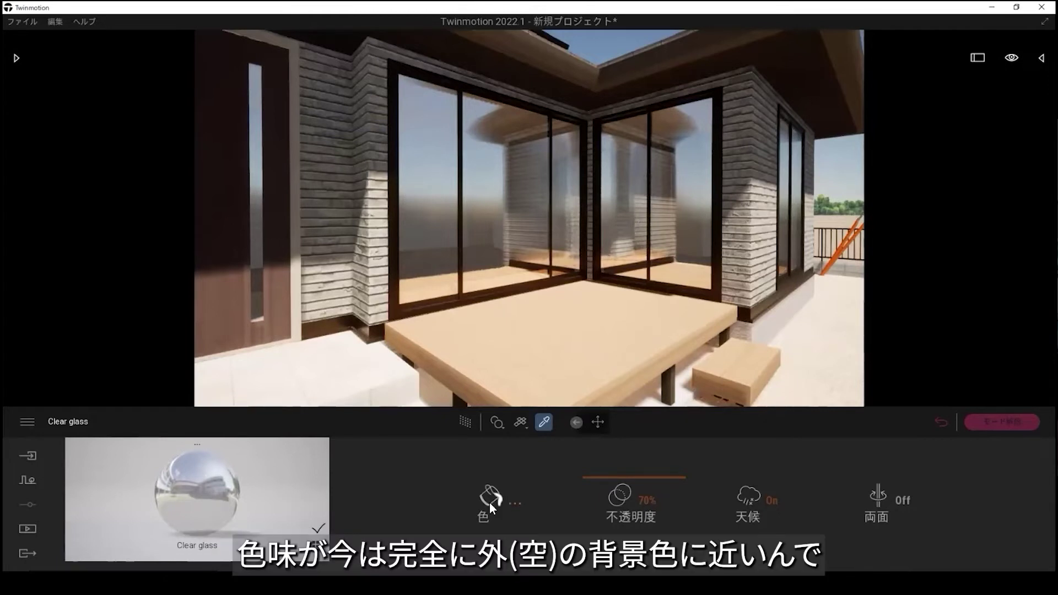
Tint the window glass a muted light blue, A6C3D9, and accept the colour
left_click(489, 500)
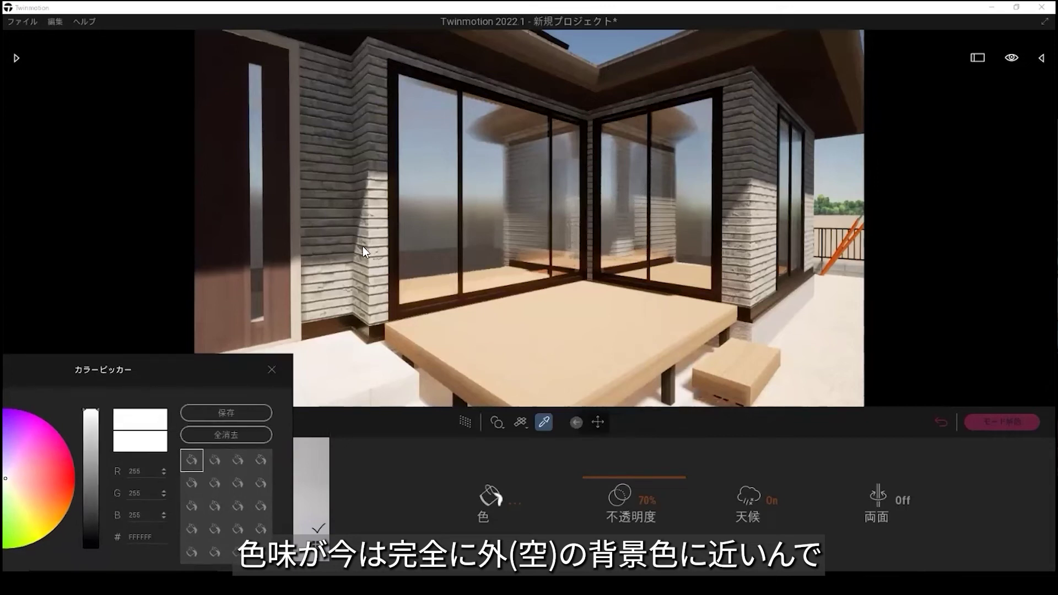
left_click_drag(190, 368, 322, 127)
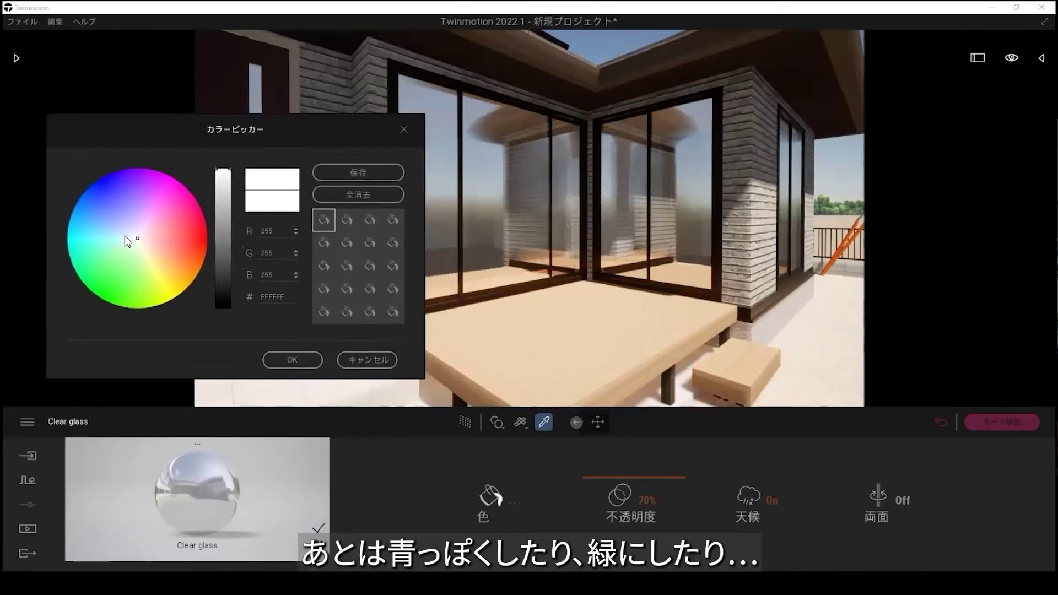
left_click(126, 237)
left_click(123, 232)
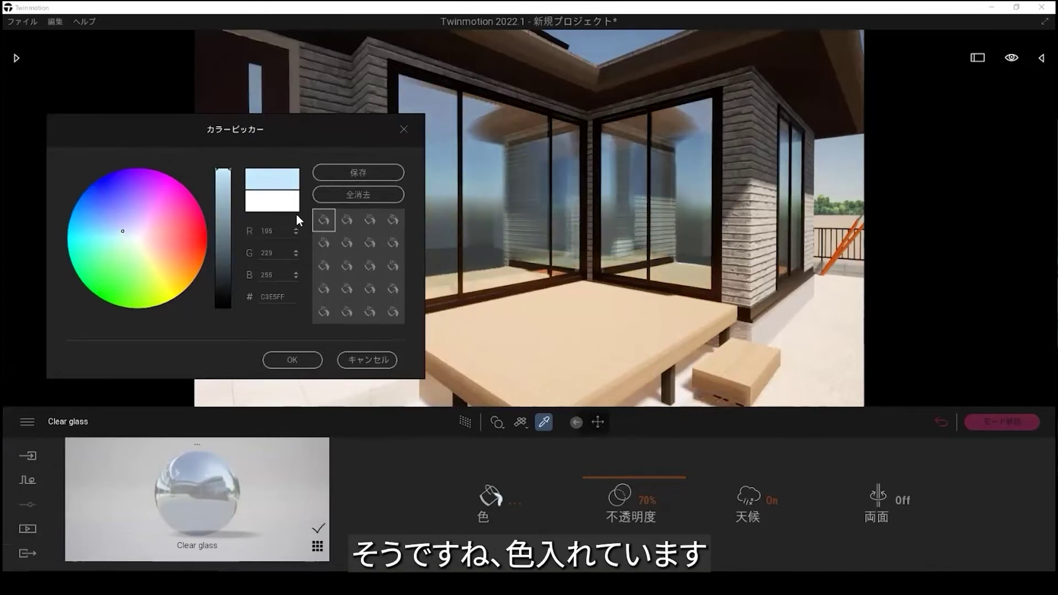
mouse_move(224, 182)
left_mouse_down()
mouse_move(220, 311)
mouse_move(237, 176)
mouse_move(230, 188)
left_mouse_up()
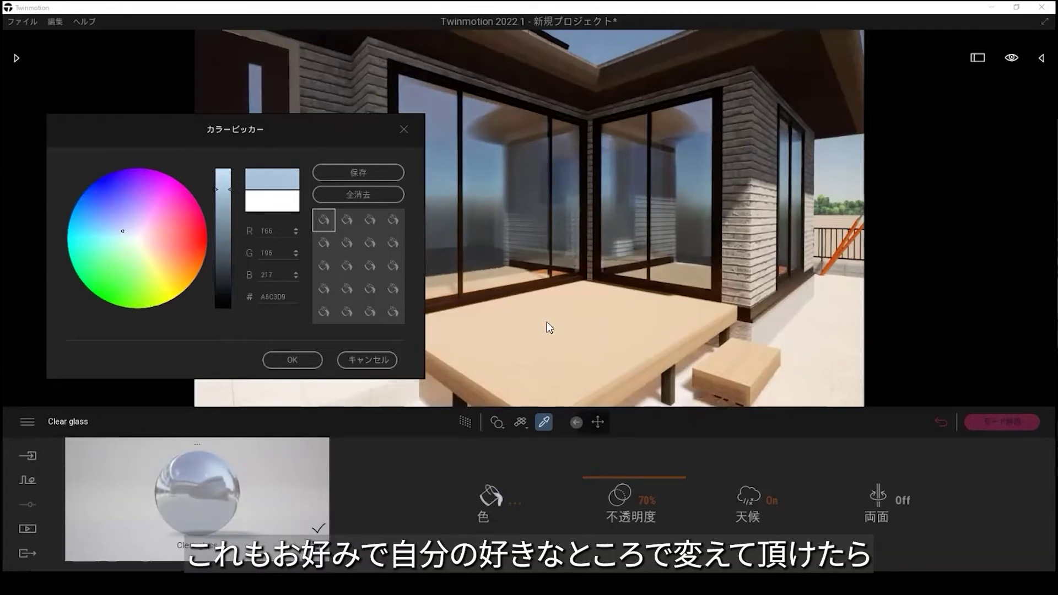
left_click(295, 360)
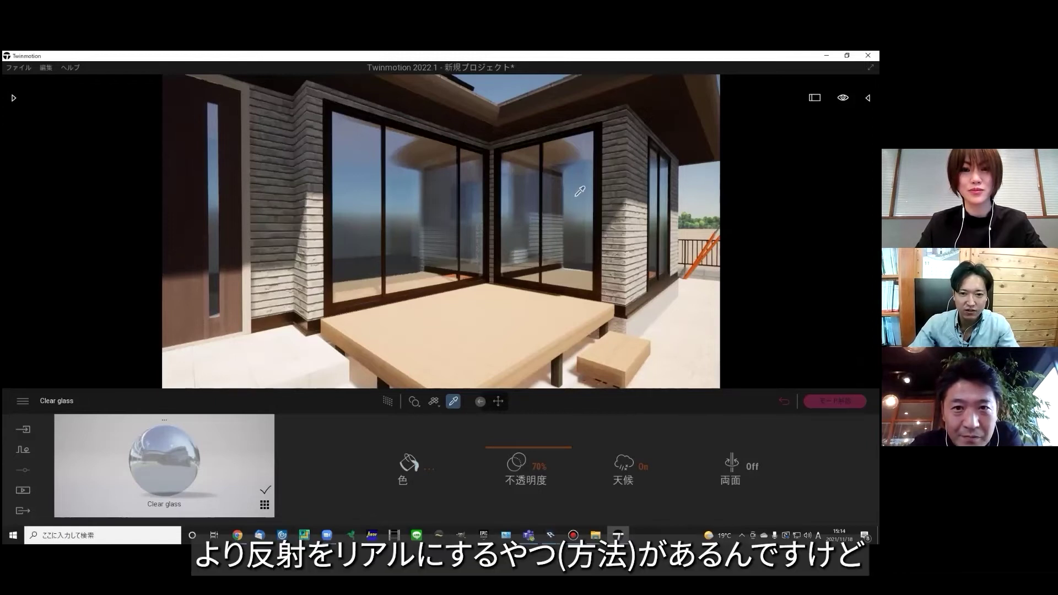
Place a Box Reflection Probe from the library tools over the wooden deck in front of the patio windows
left_click(14, 100)
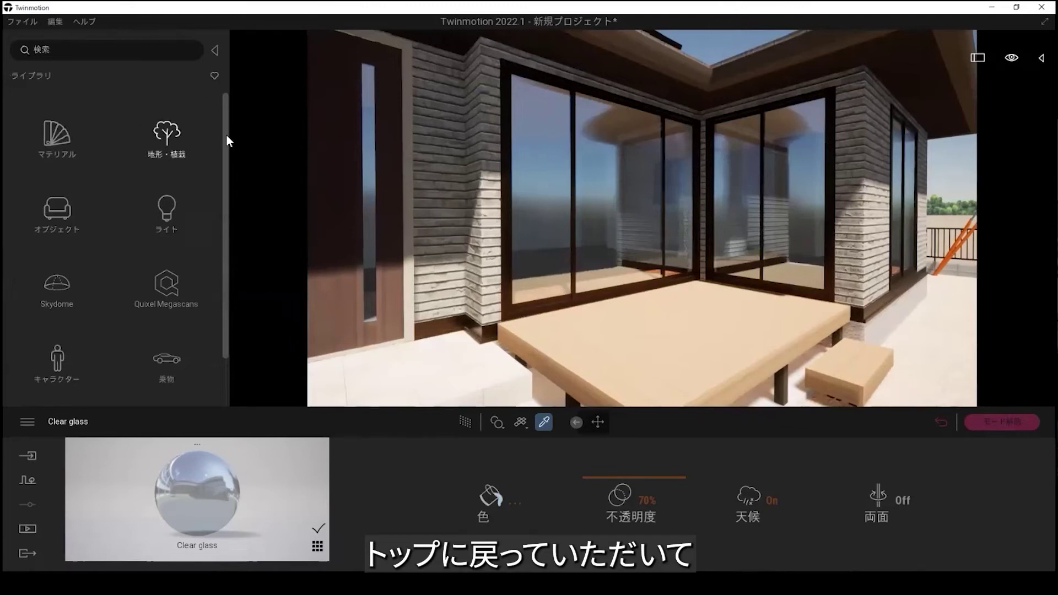
scroll(225, 221, "down", 2)
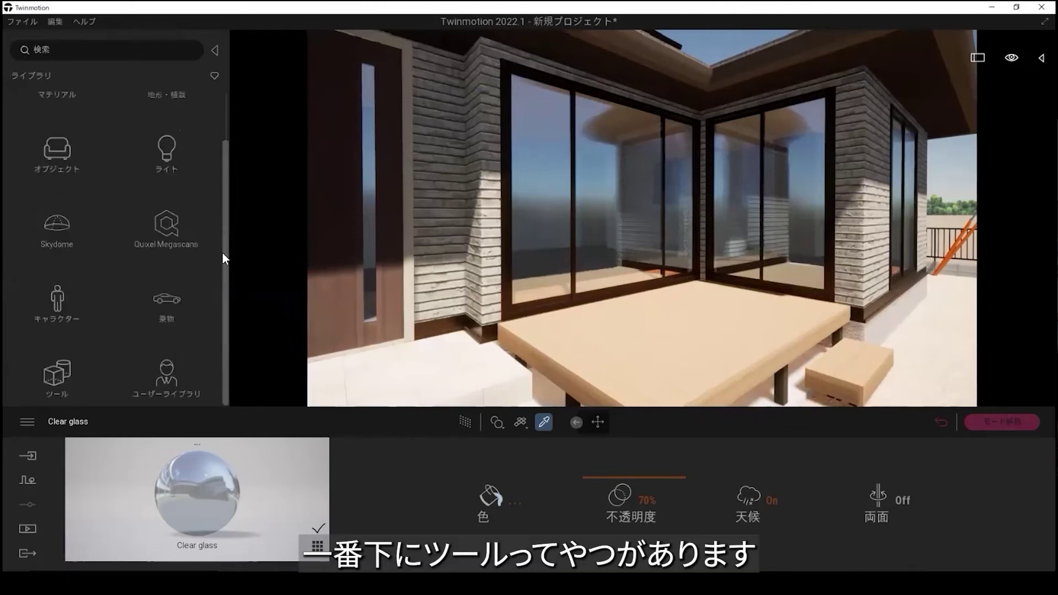
left_click(57, 376)
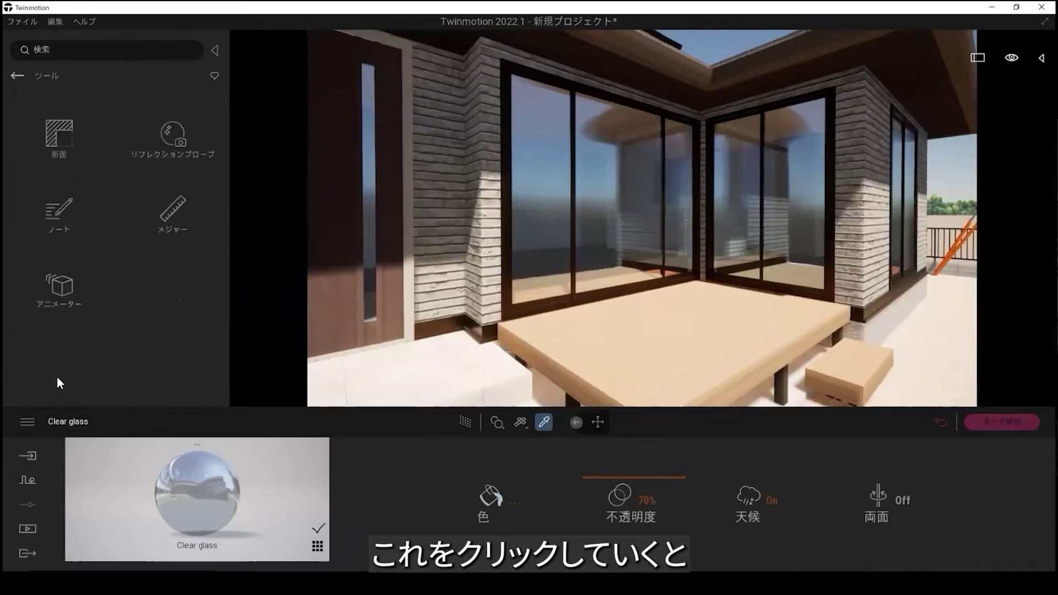
left_click(175, 132)
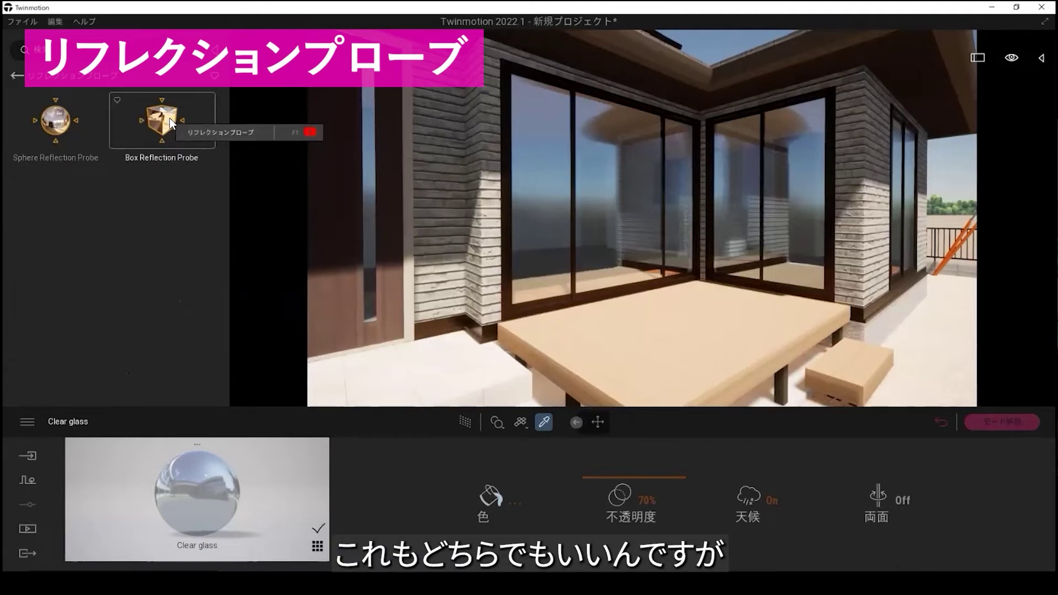
left_click_drag(165, 120, 713, 301)
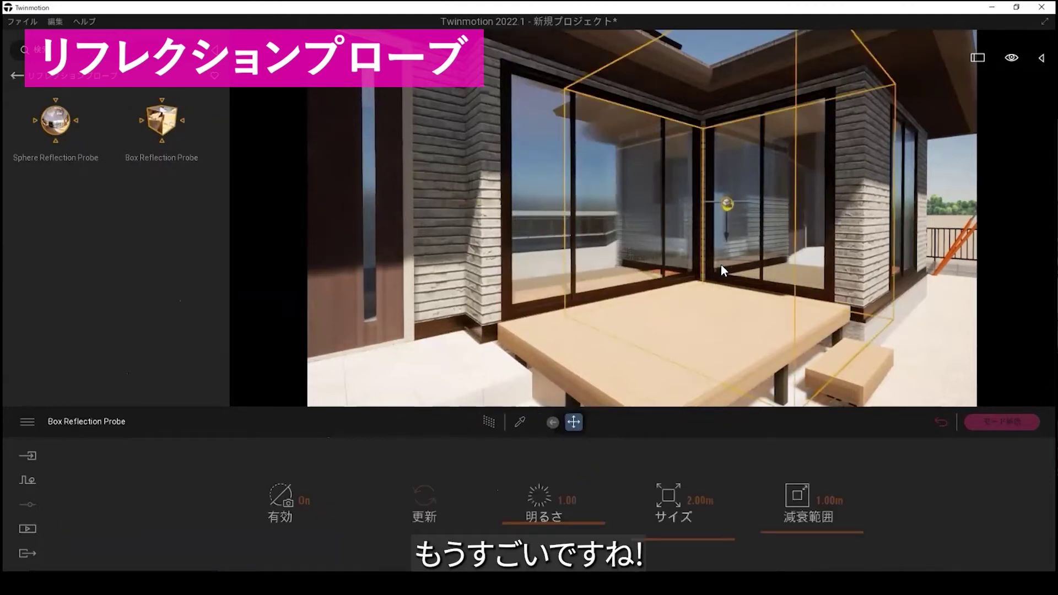
Move the Box Reflection Probe sideways towards the larger sliding window and deselect it
key("space")
left_click_drag(766, 203, 669, 207)
left_click(670, 240)
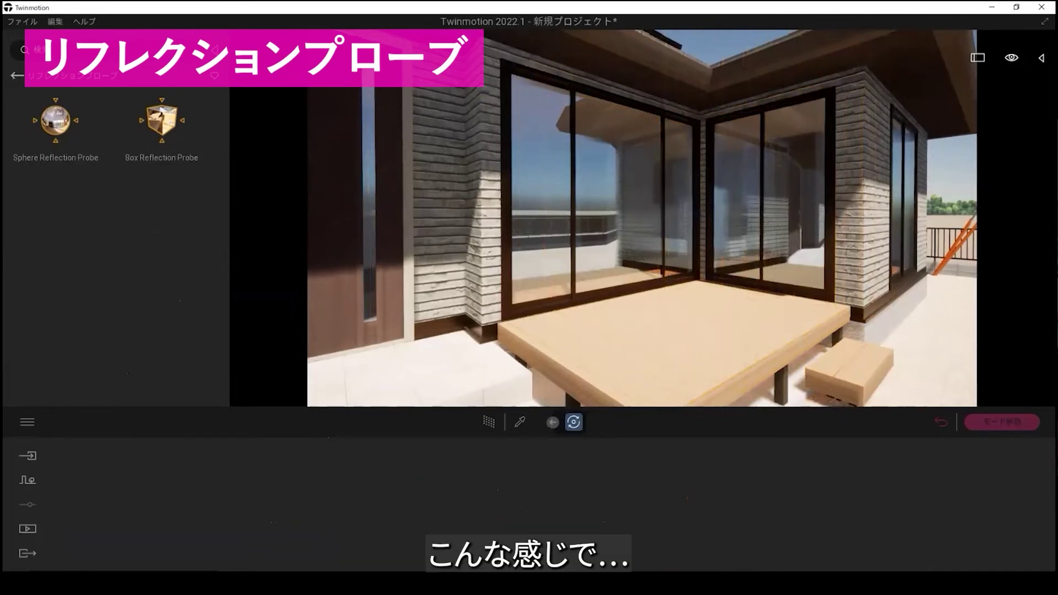
Enlarge the Box Reflection Probe to a size of 4.09 m, keeping it at the window corner, and deselect it
middle_click_drag(670, 240, 573, 240, "shift")
key("Up")
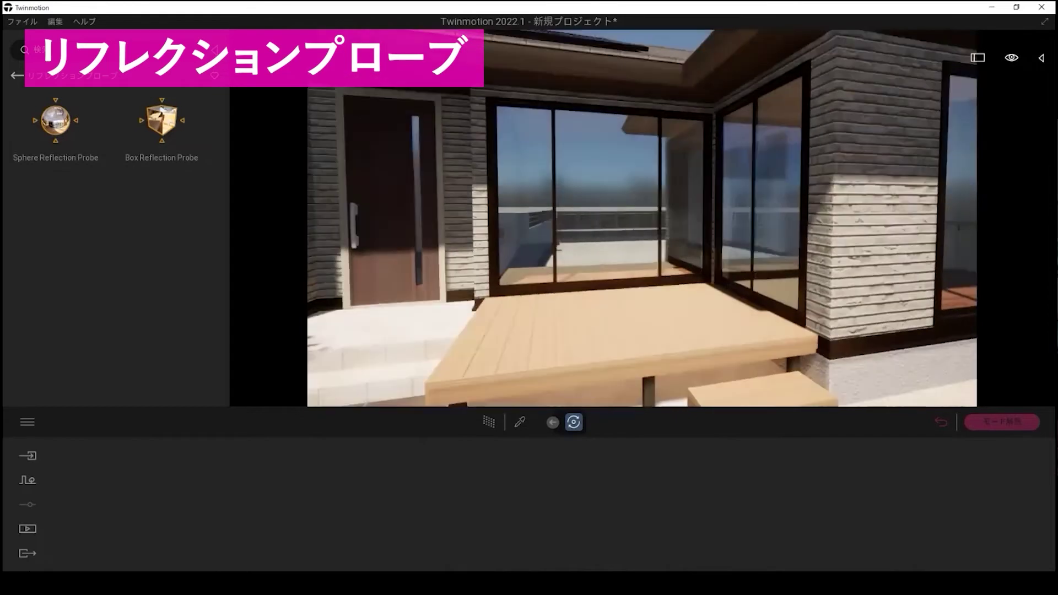
key("Up")
key("Left")
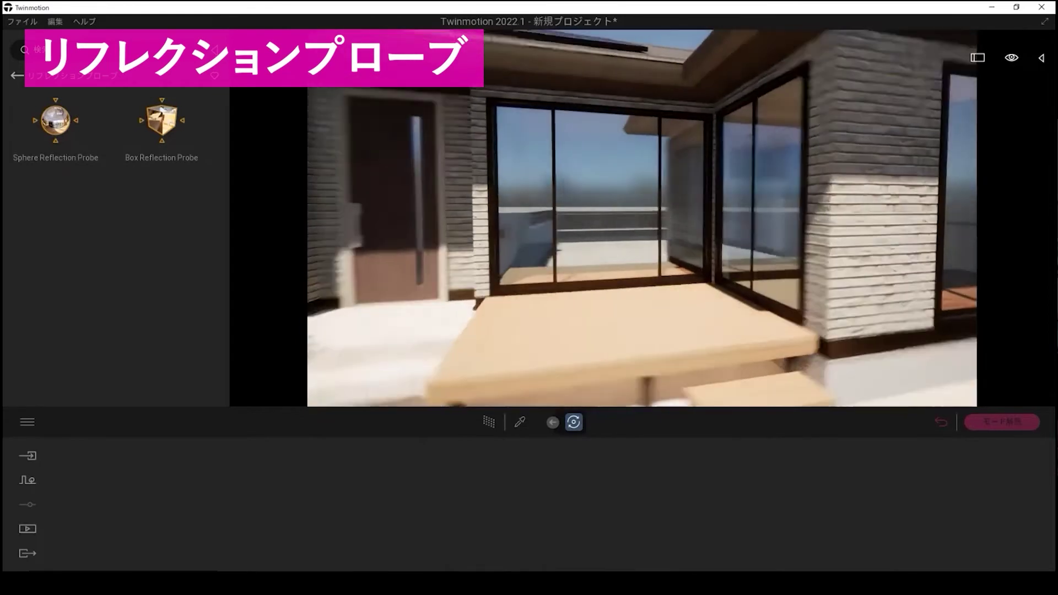
key("Left")
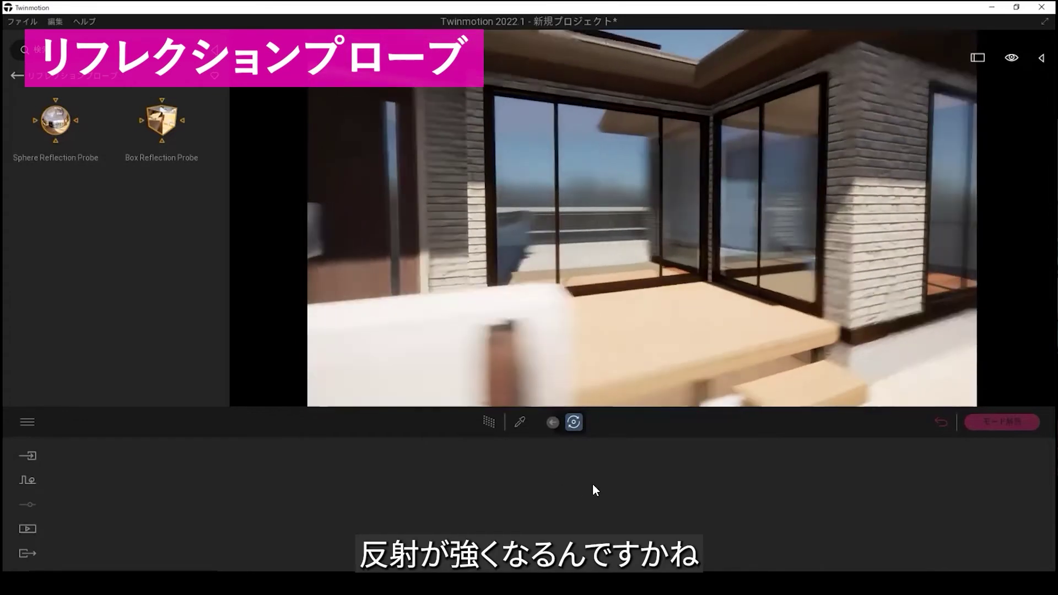
key("Up")
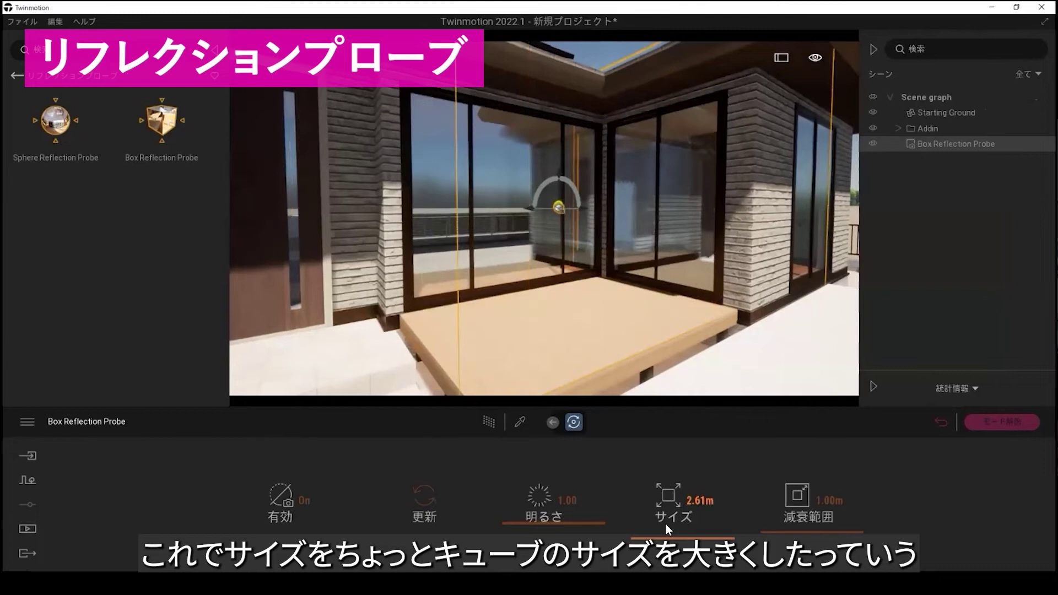
mouse_move(639, 540)
left_mouse_down()
mouse_move(654, 432)
mouse_move(654, 539)
left_mouse_up()
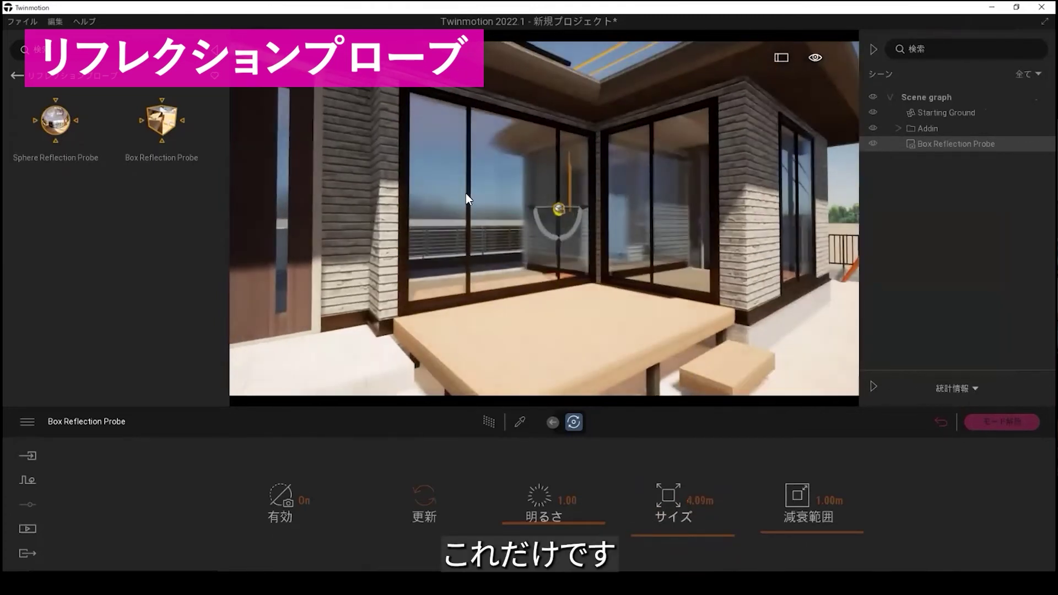
left_click(595, 53)
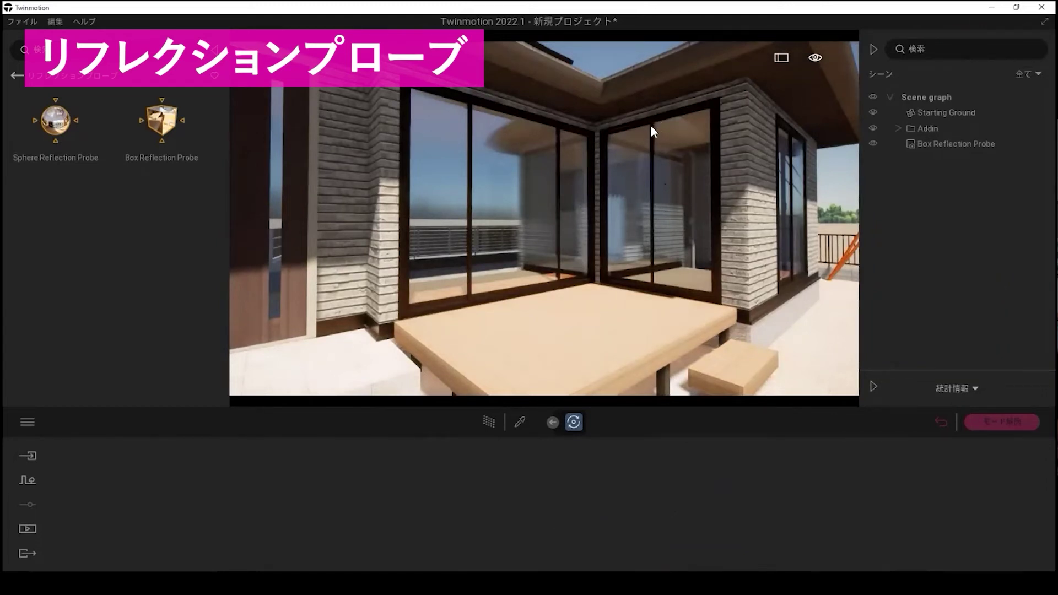
Toggle the Box Reflection Probe's visibility off and on to compare the window reflections, leaving the probe visible
left_click(956, 144)
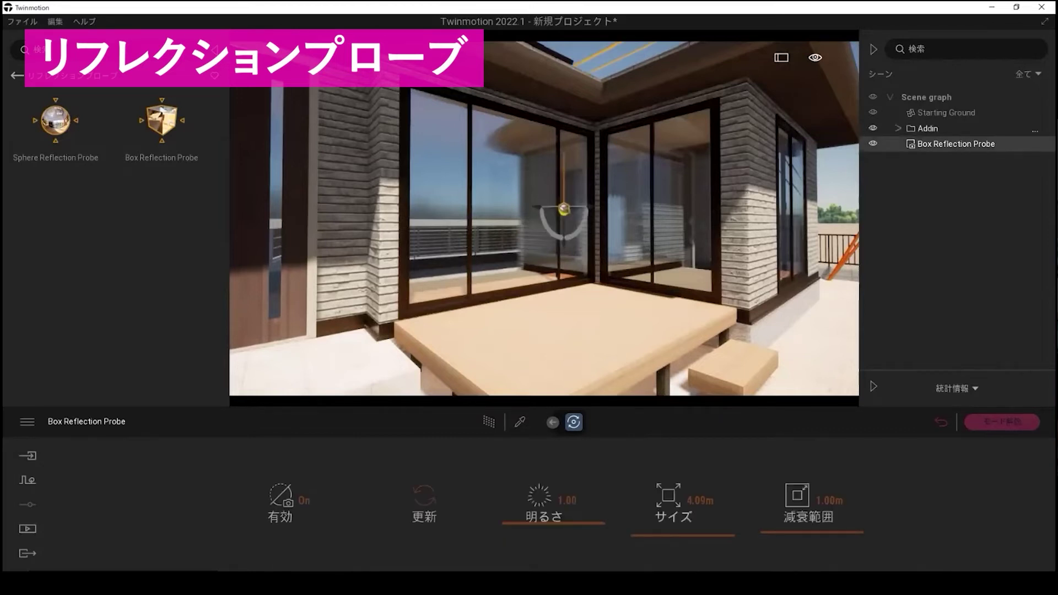
left_click(927, 128)
left_click(955, 144)
key("Escape")
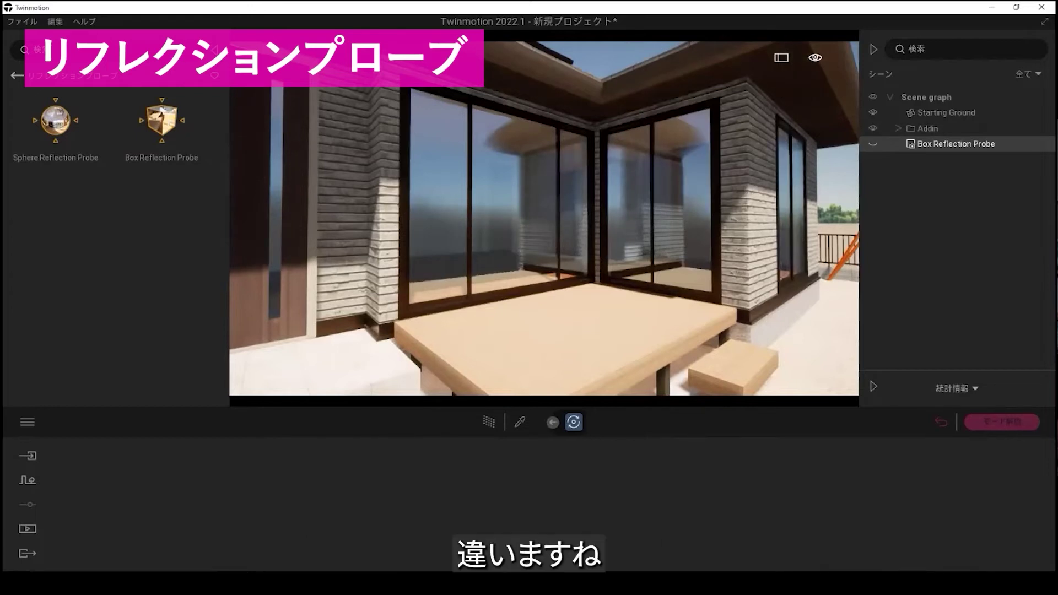
key("h")
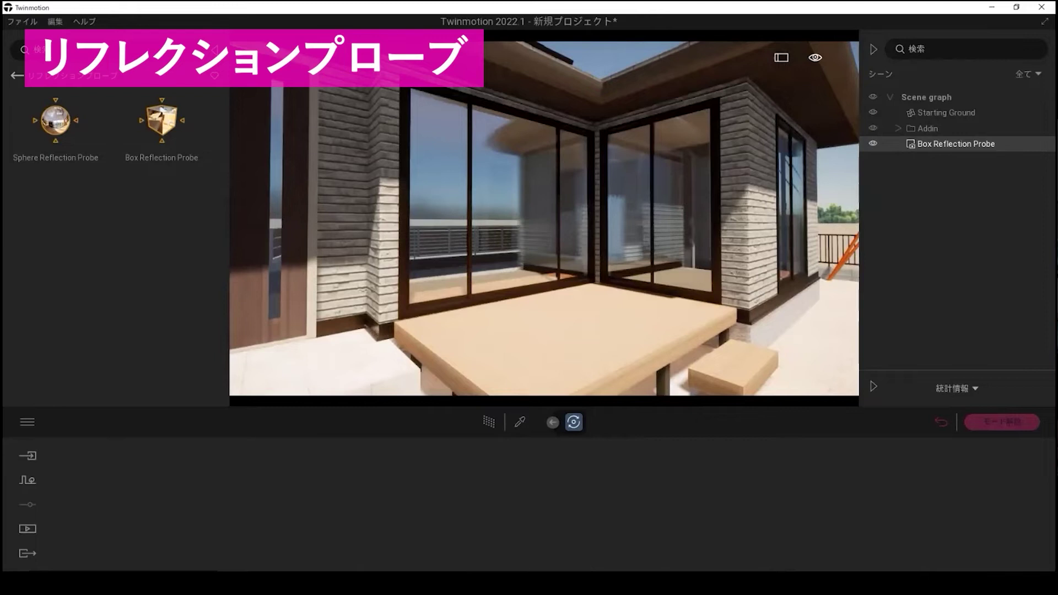
key("h")
left_click(873, 143)
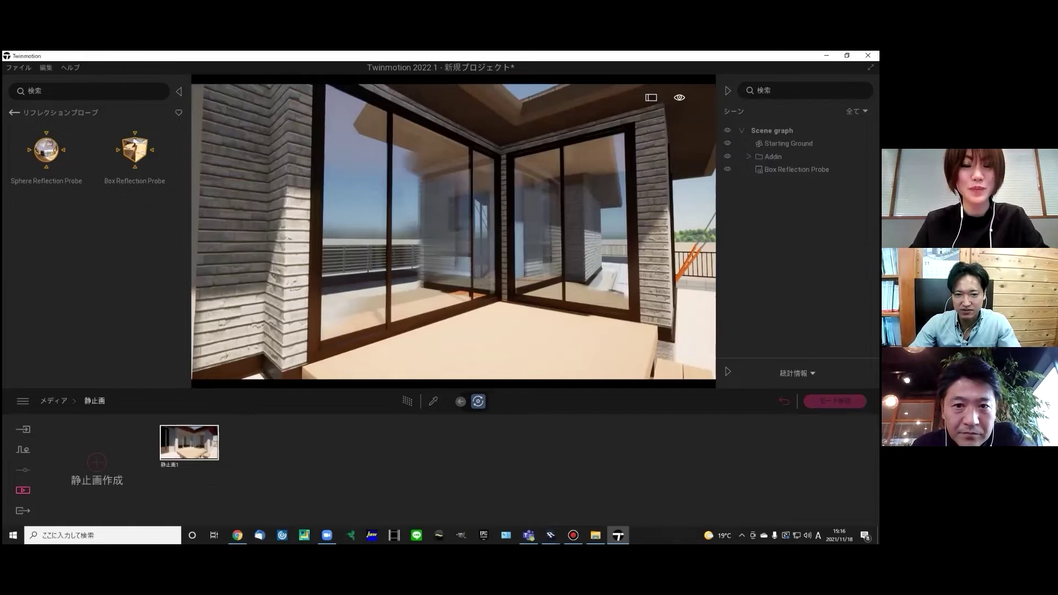
middle_click_drag(612, 231, 567, 238, "shift")
middle_click_drag(422, 229, 514, 244, "shift")
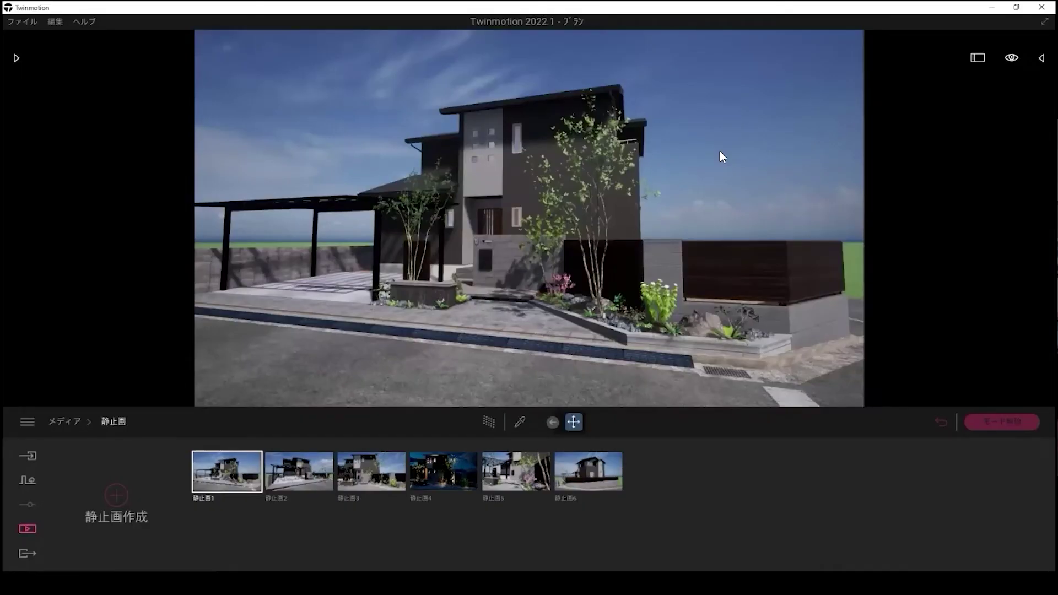
middle_click_drag(727, 163, 628, 205)
left_click_drag(650, 201, 521, 238)
middle_click_drag(538, 235, 533, 233, "shift")
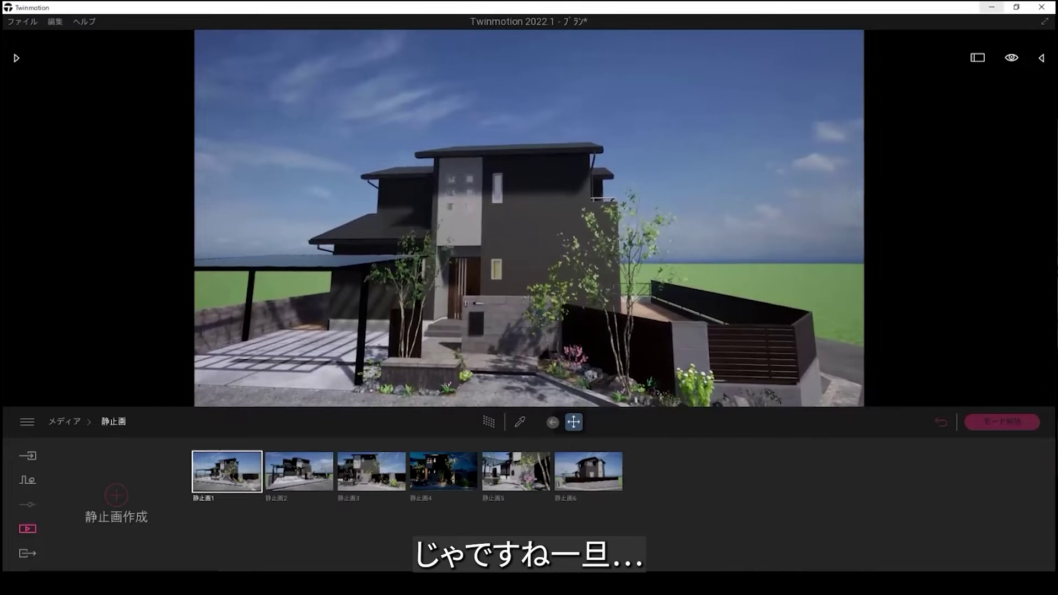
Minimize Twinmotion and switch to the 建物1 plan in RIKCAD10
left_click(991, 7)
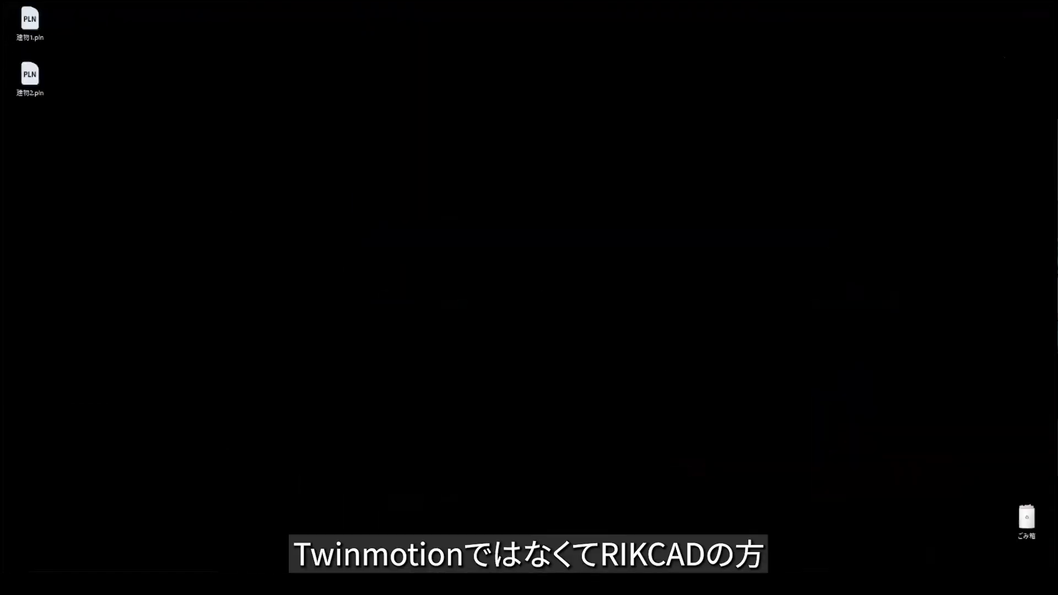
mouse_move(660, 584)
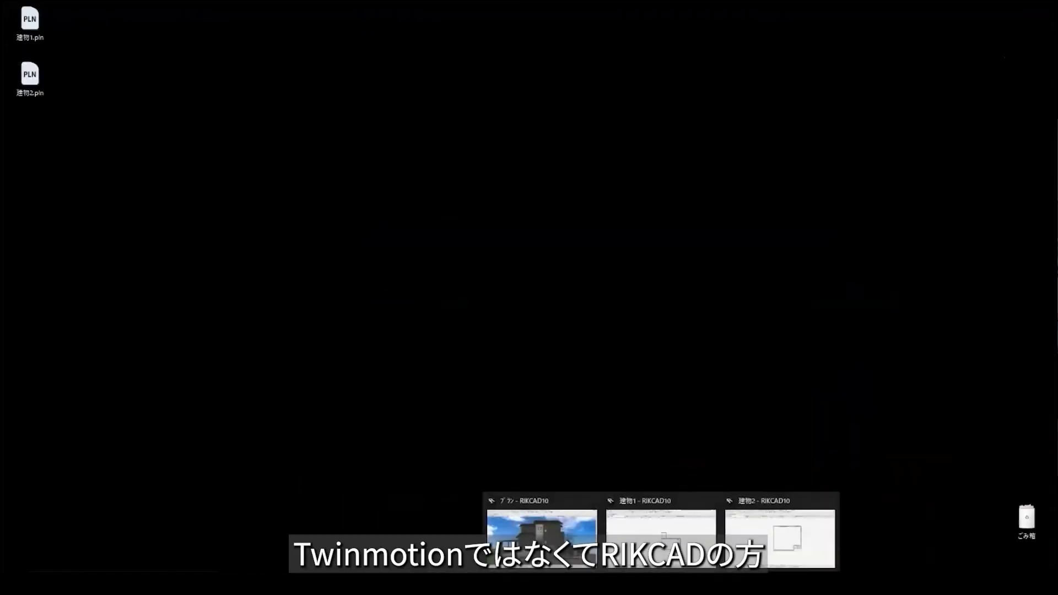
left_click(667, 554)
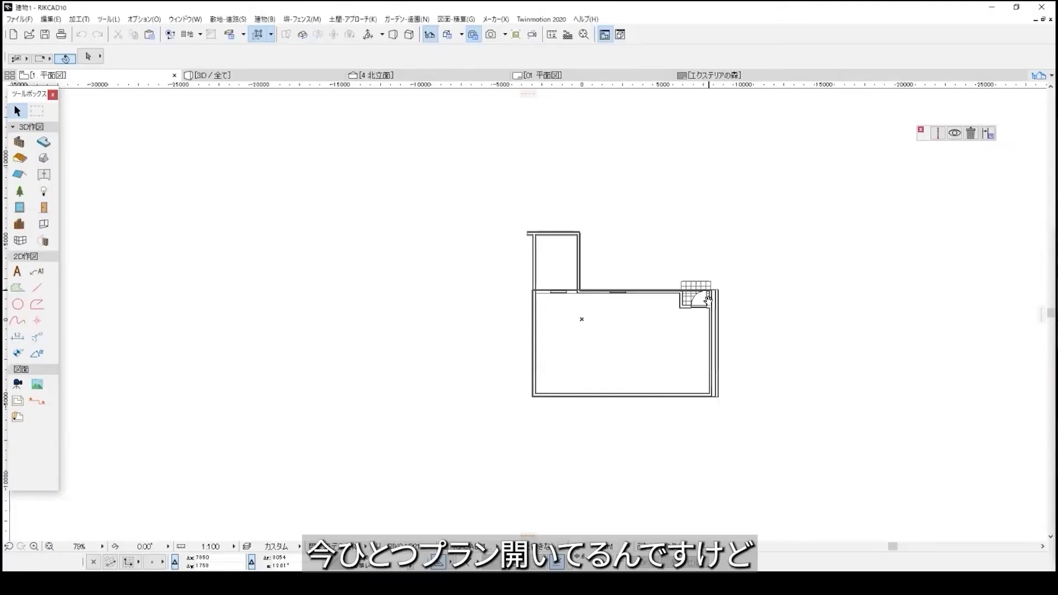
middle_click_drag(680, 298, 679, 308)
scroll(711, 229, "up", 3)
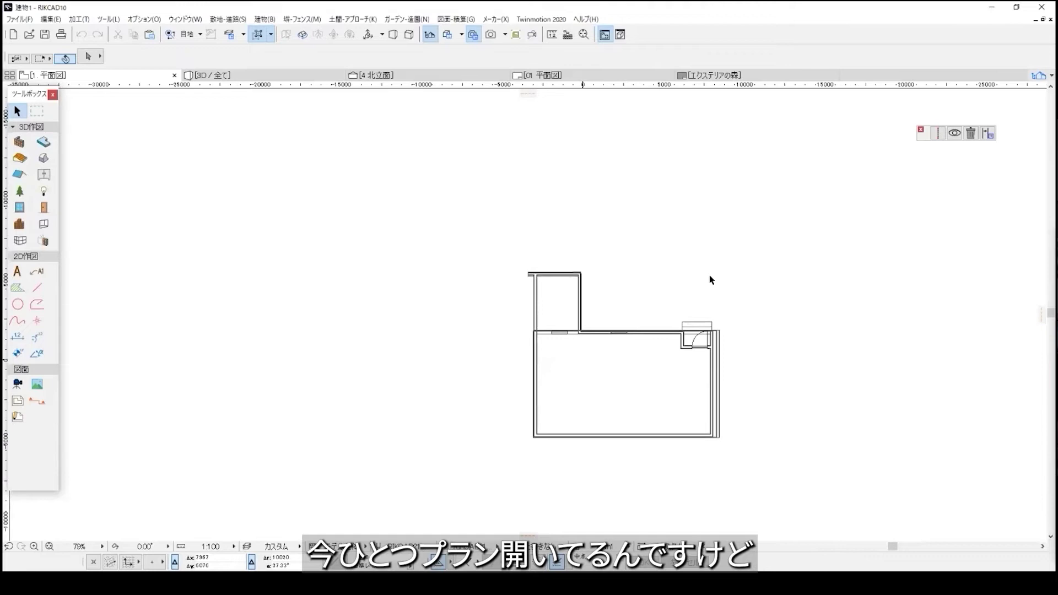
Place a camera above the building on the floor plan, aimed down towards the house
left_click(655, 176)
left_click(654, 267)
left_click(715, 259)
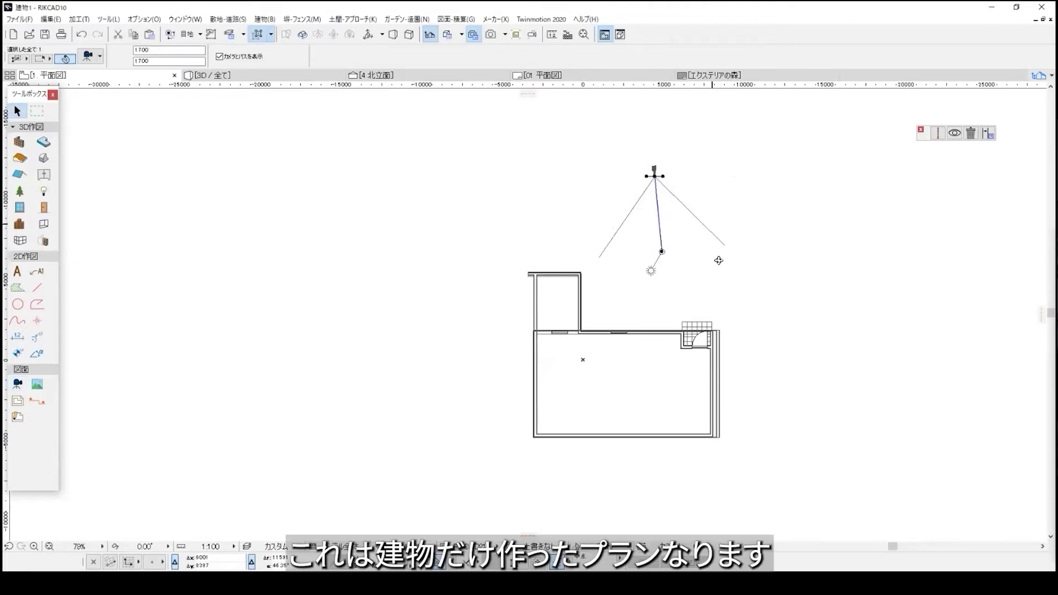
Display the 建物1 building in 3D, accept its perspective settings and frame the facade with the entrance door
scroll(744, 293, "down", 5)
middle_click_drag(753, 312, 611, 343)
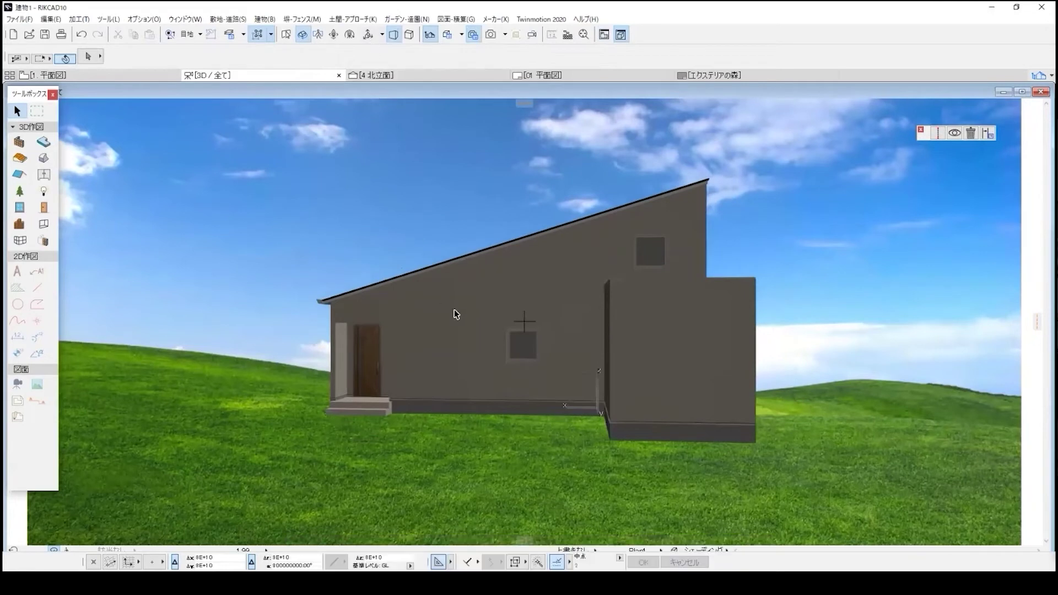
key("ctrl+shift+F3")
left_click(680, 329)
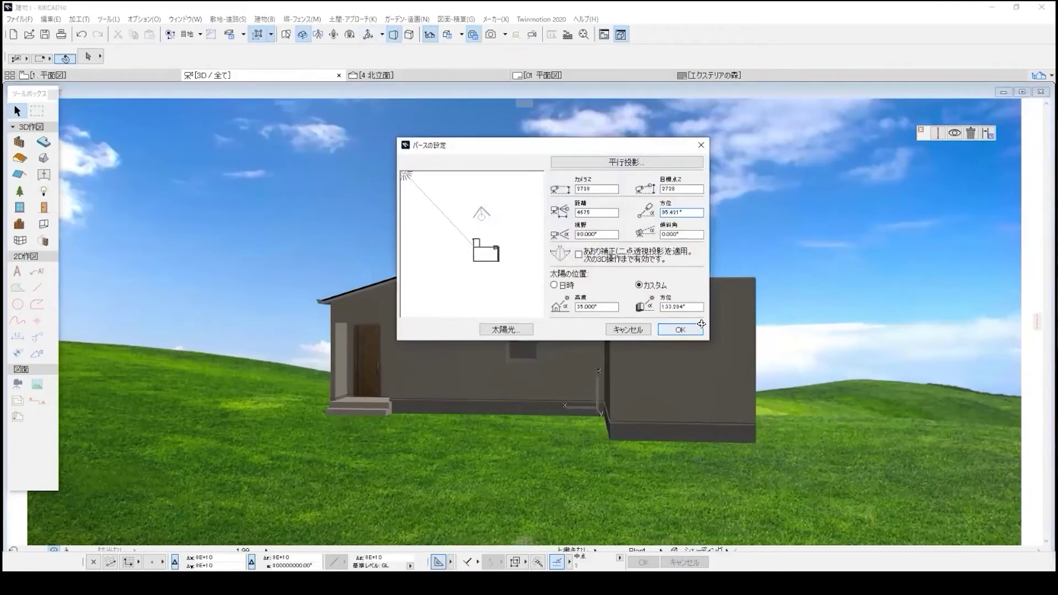
middle_click_drag(747, 284, 257, 314, "shift")
left_click_drag(257, 315, 481, 201)
Export the 3D model to the desktop as 建物1.fbx in Twinmotion 2020 format, merged by material with textures embedded
left_click(21, 20)
left_click(21, 19)
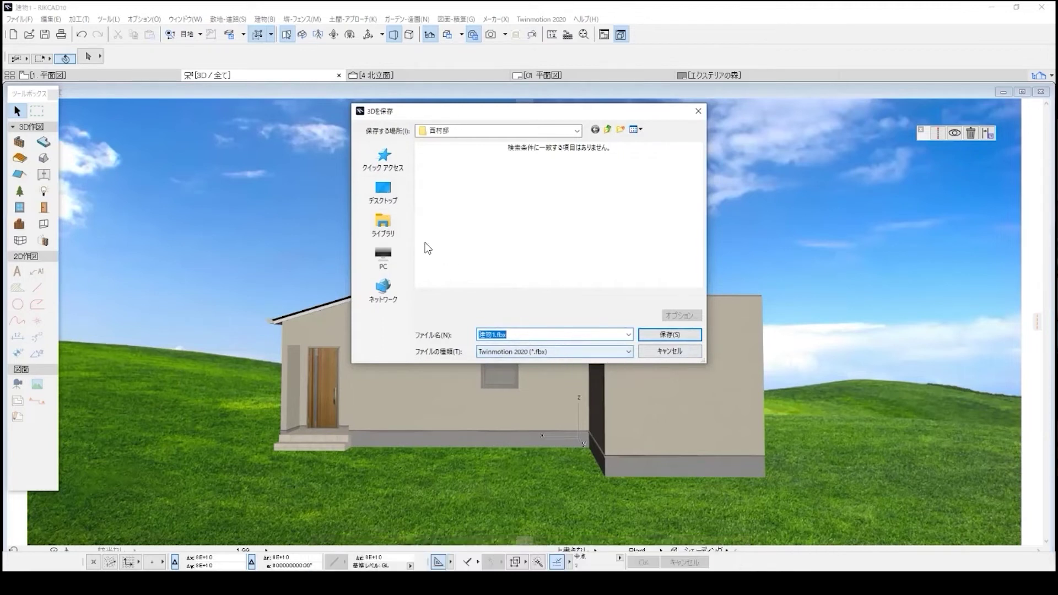
left_click(386, 200)
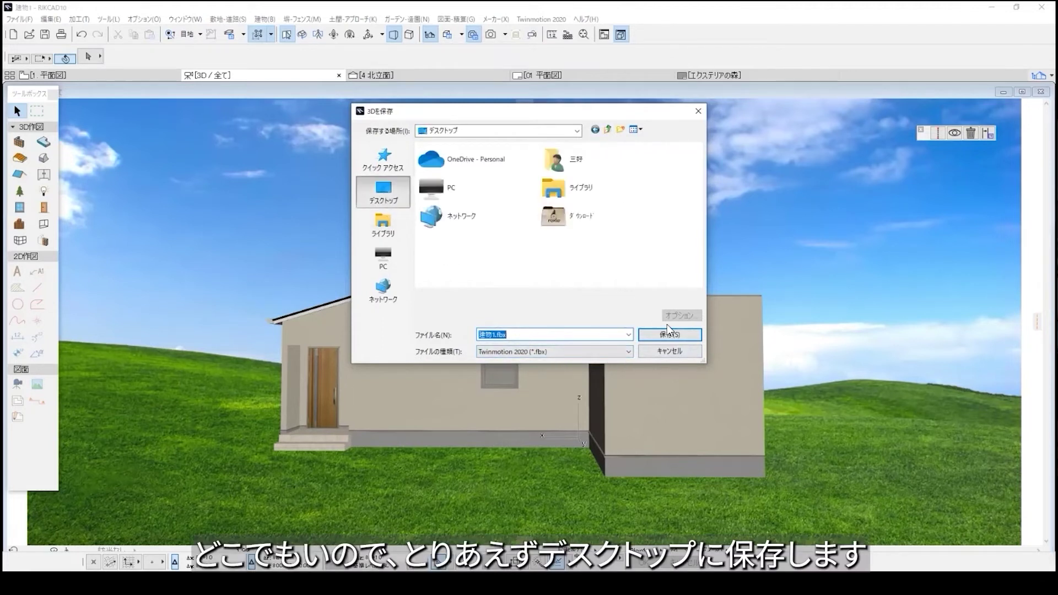
left_click(678, 334)
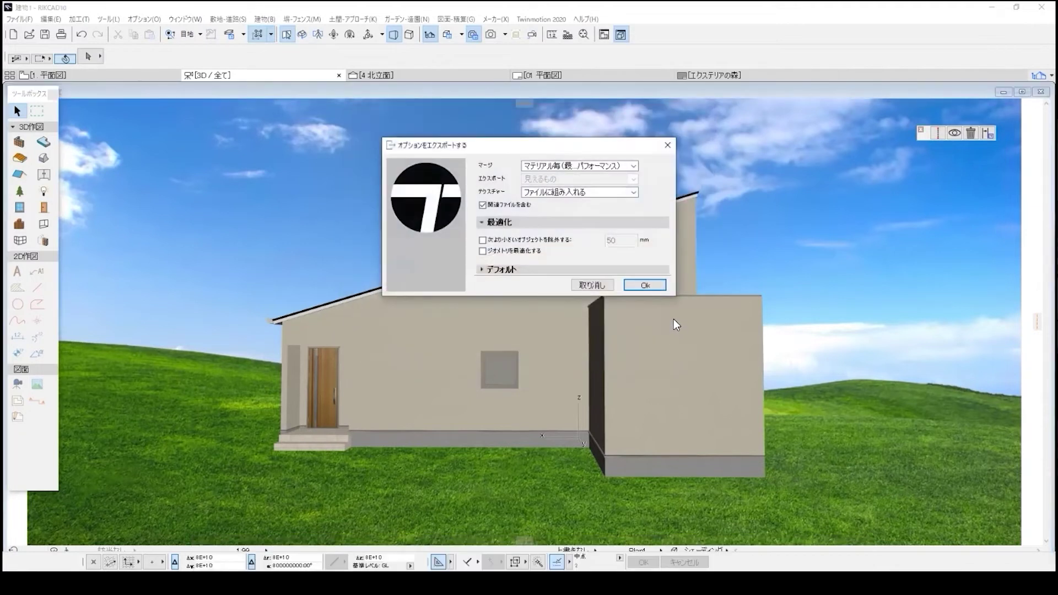
left_click(645, 285)
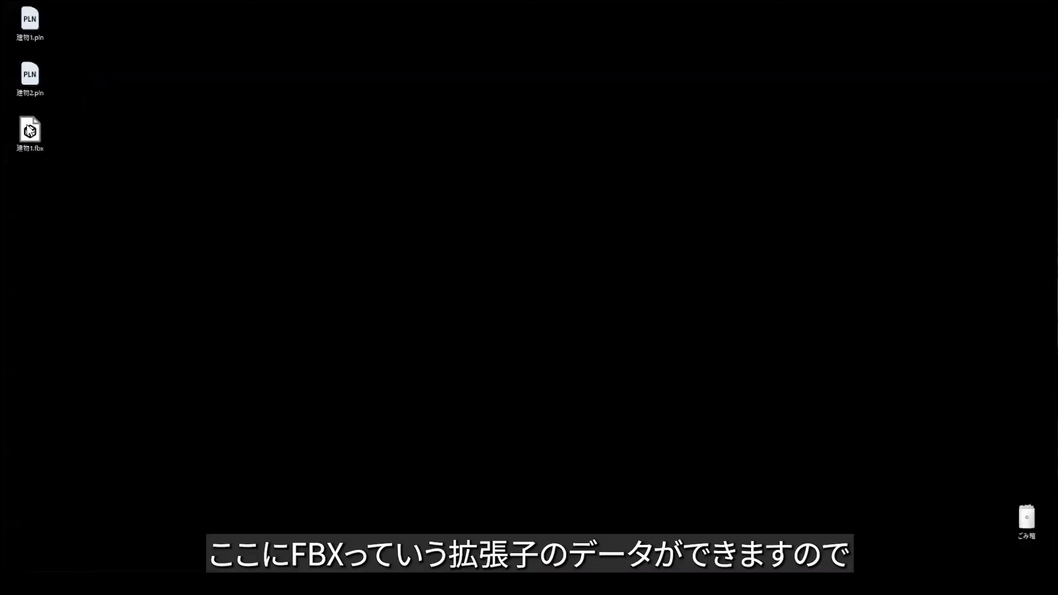
Switch to Twinmotion and import 建物1.fbx from the desktop as geometry
mouse_move(39, 124)
left_mouse_down()
mouse_move(63, 122)
mouse_move(46, 133)
left_mouse_up()
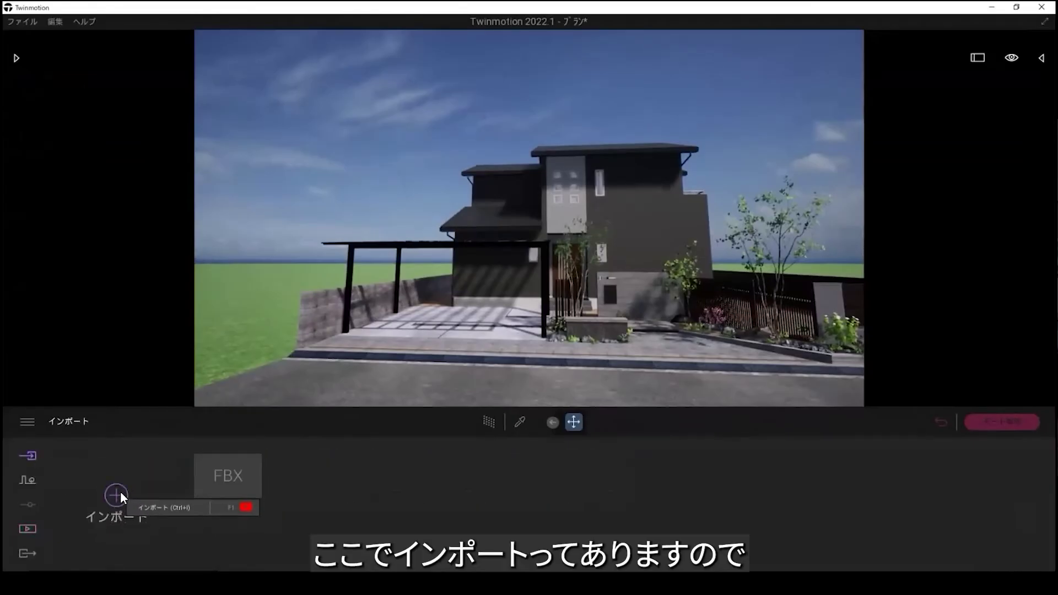
left_click(118, 495)
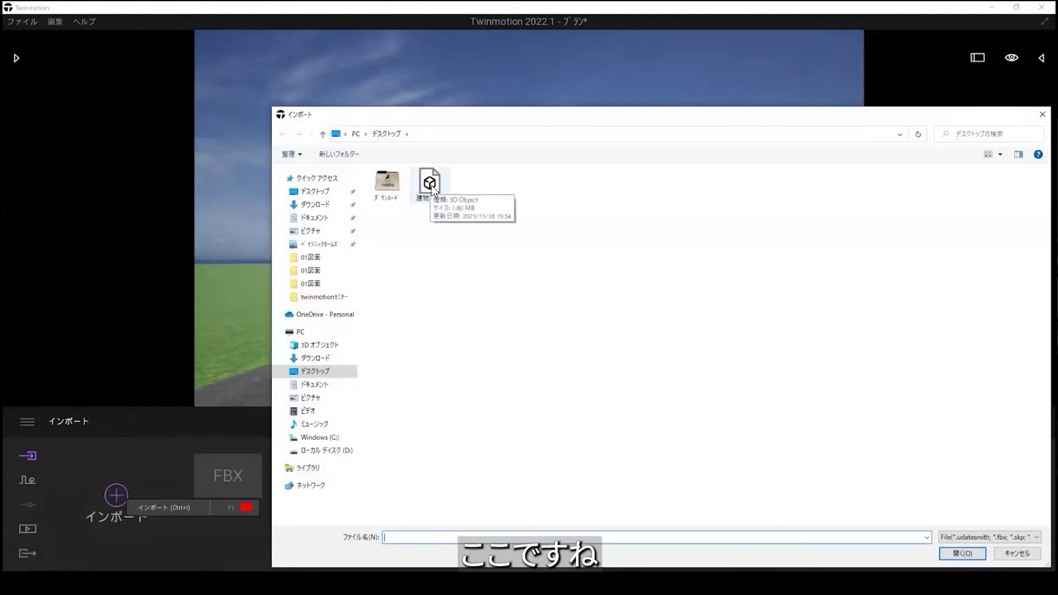
left_click(430, 185)
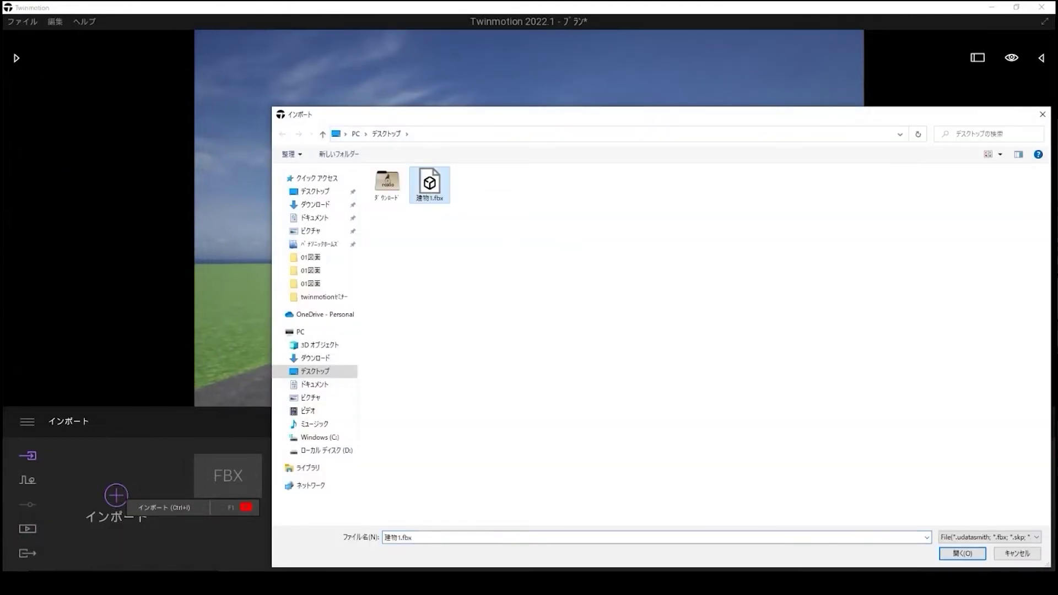
left_click(962, 554)
left_click(587, 370)
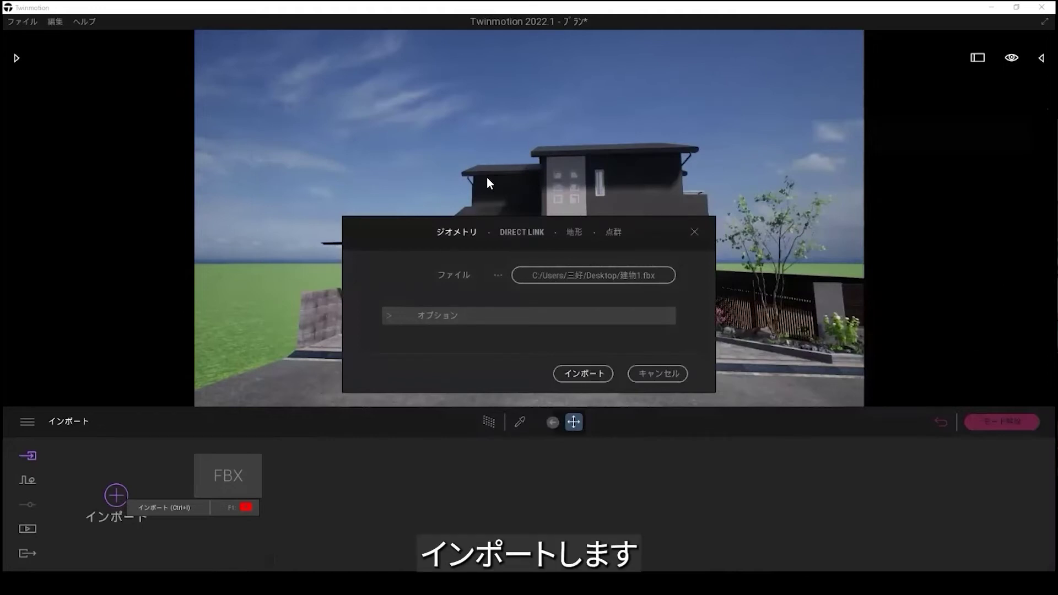
key("s")
key("a")
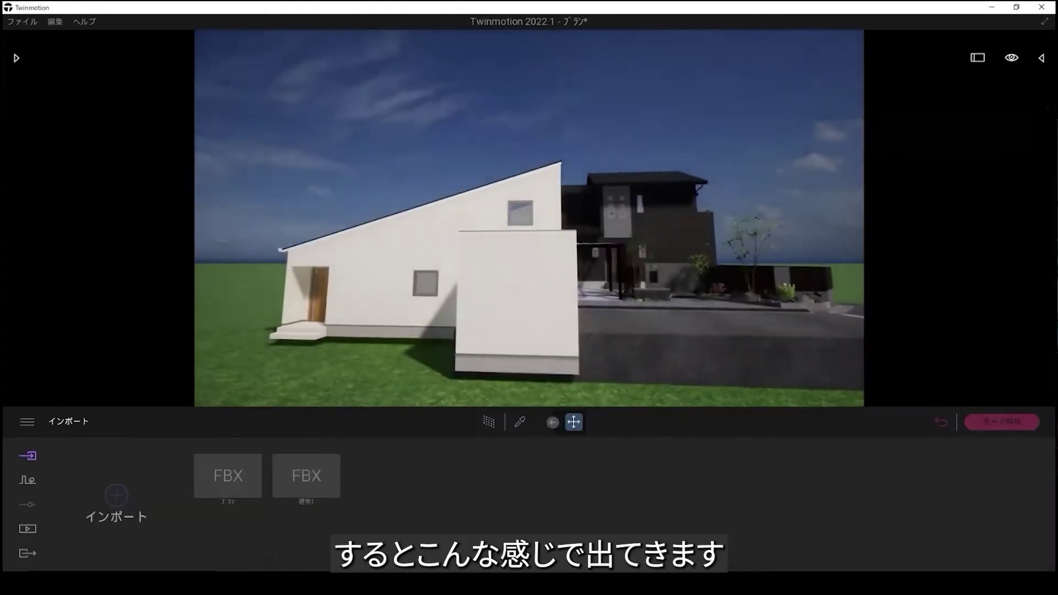
Show the scene graph, move the 建物1 building onto the grass beside the house's carport, and deselect it
left_click(1040, 58)
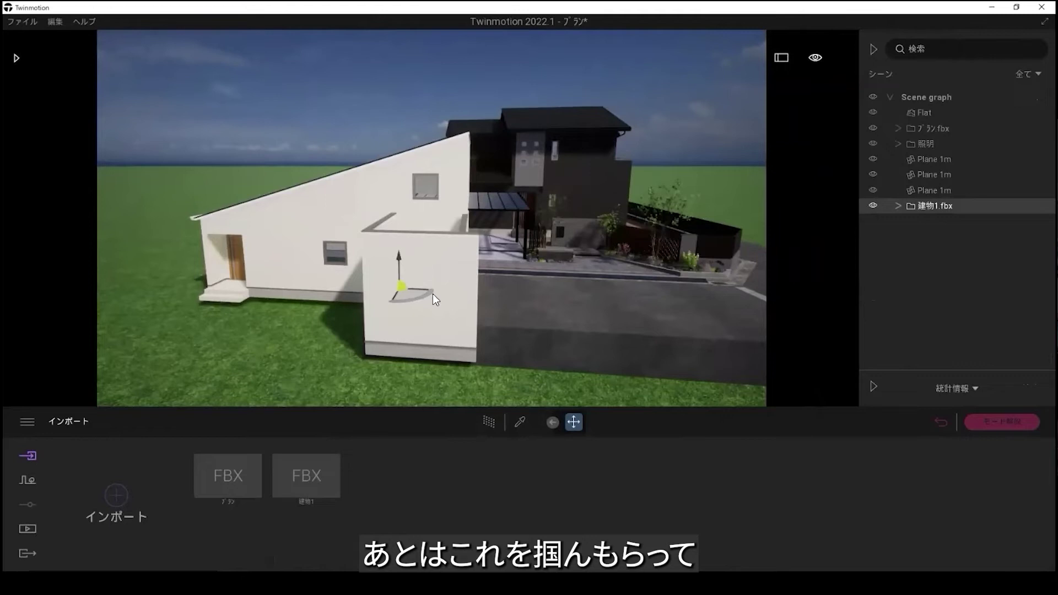
left_click_drag(438, 289, 361, 245)
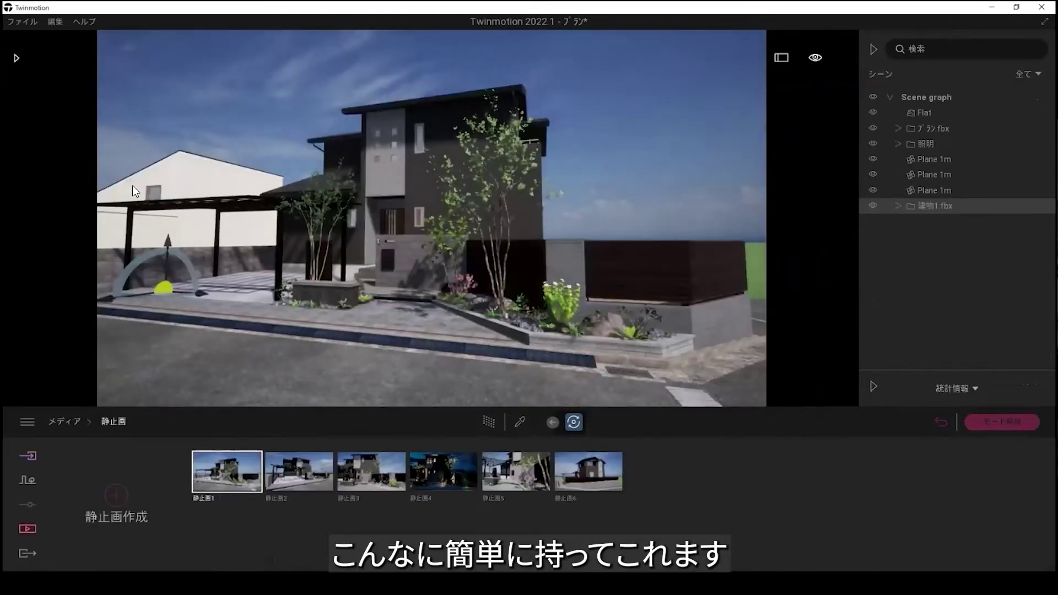
left_click(264, 143)
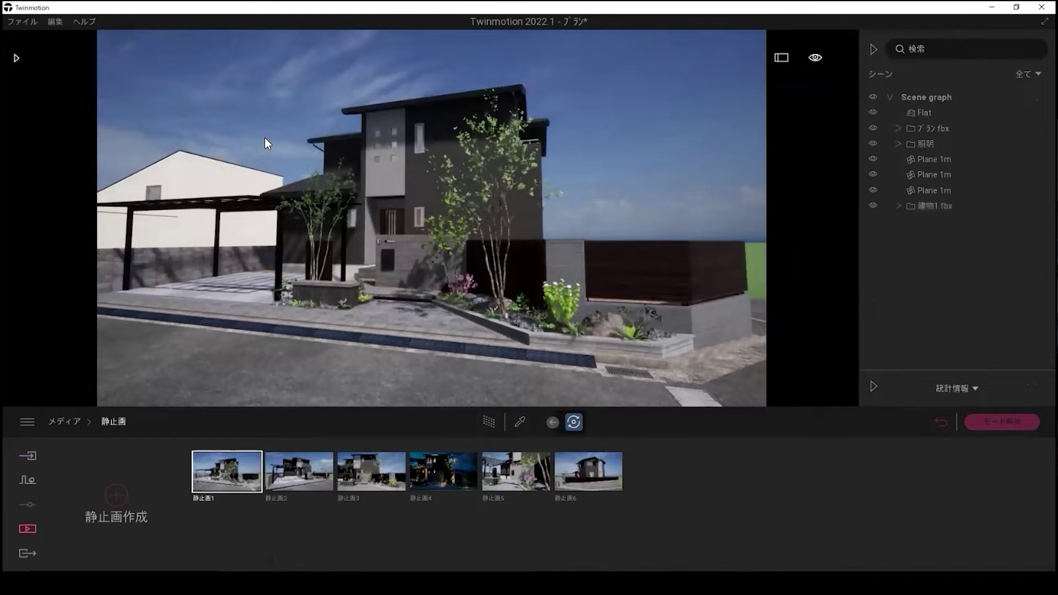
middle_click_drag(428, 199, 585, 199)
middle_click_drag(518, 199, 530, 231)
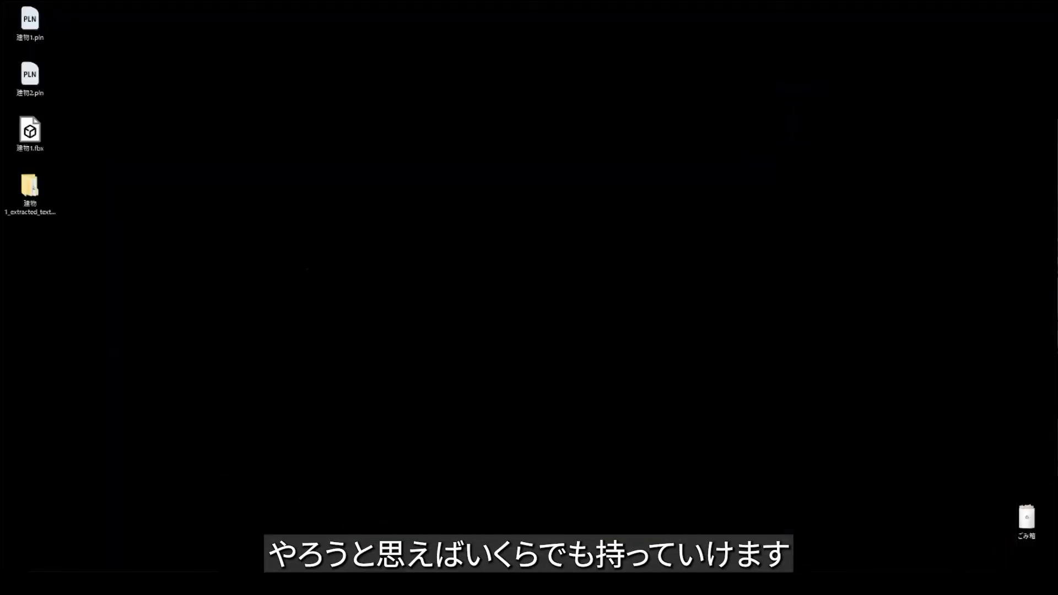
Switch to the 建物2 plan in RIKCAD10, place a camera above the building aimed at it, and display the building in 3D
mouse_move(671, 570)
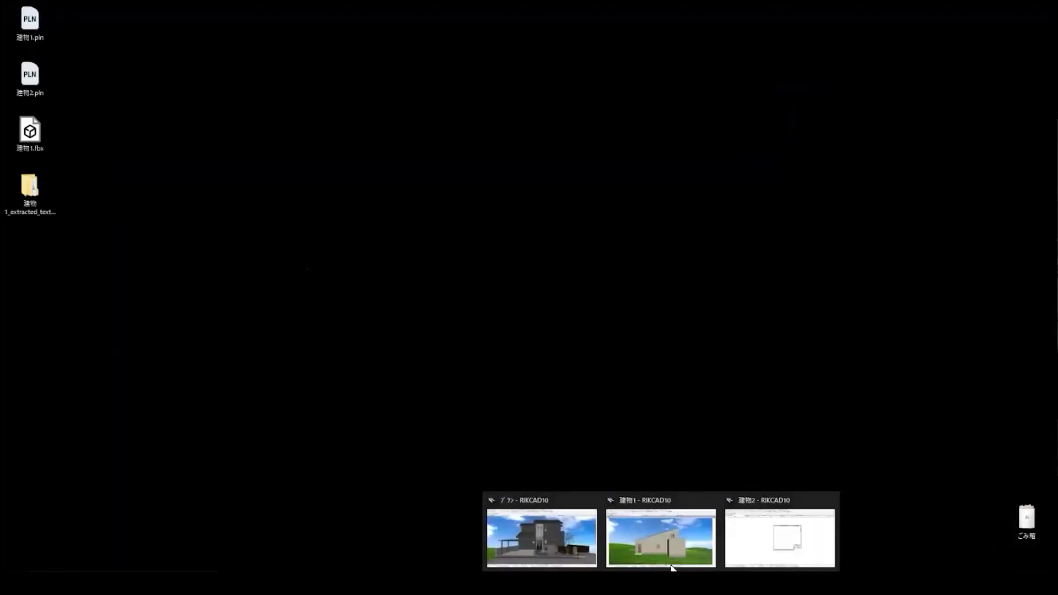
left_click(772, 531)
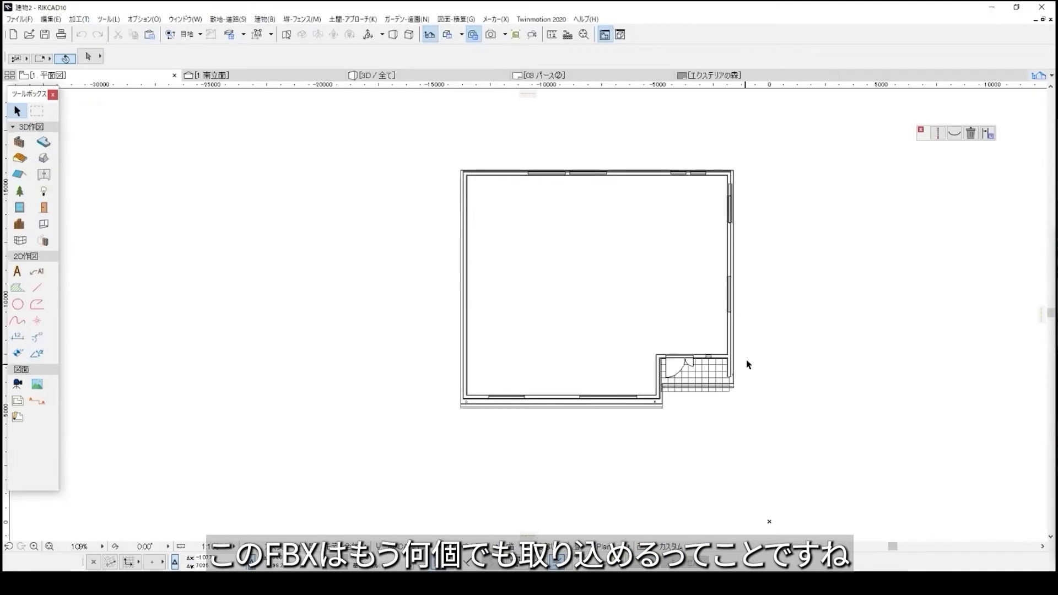
scroll(746, 368, "down", 4)
left_click(673, 261)
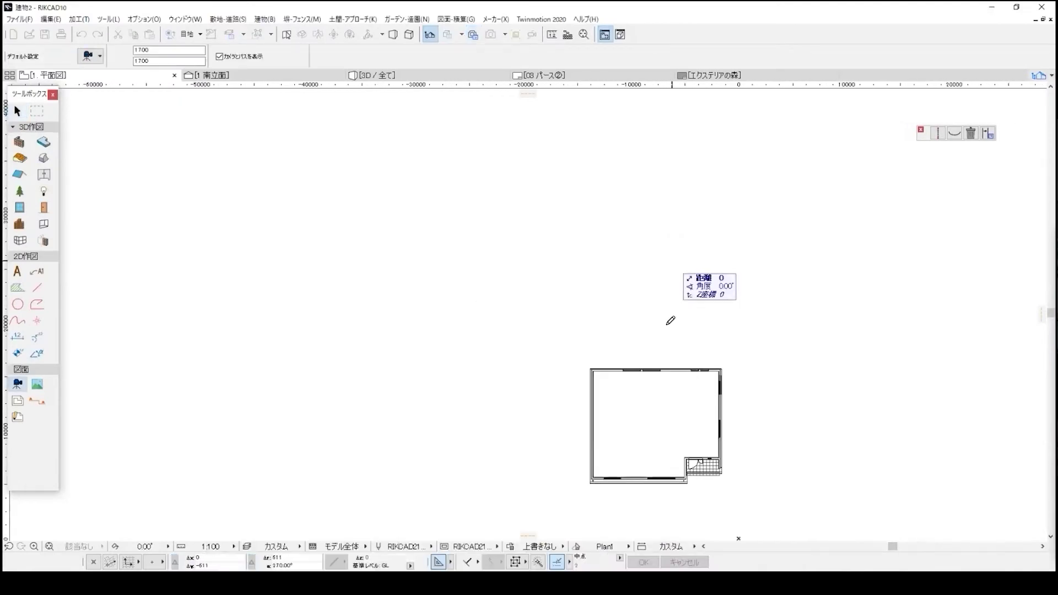
left_click(667, 326)
key("Escape")
left_click(610, 323)
key("F3")
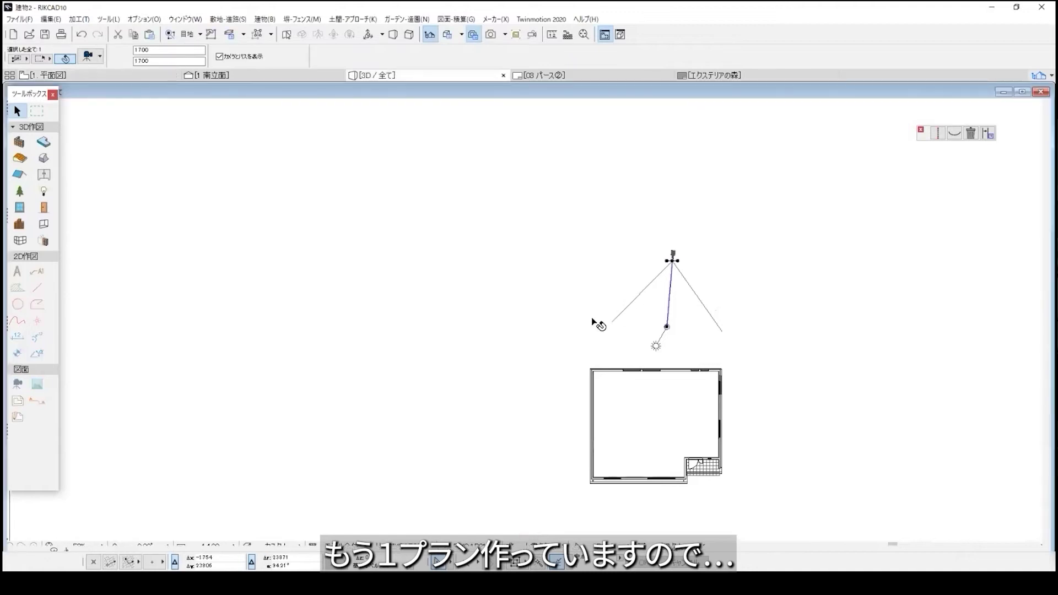
Frame the entrance side of the 建物2 building and save the 3D model as an FBX file for Twinmotion
scroll(544, 363, "down", 3)
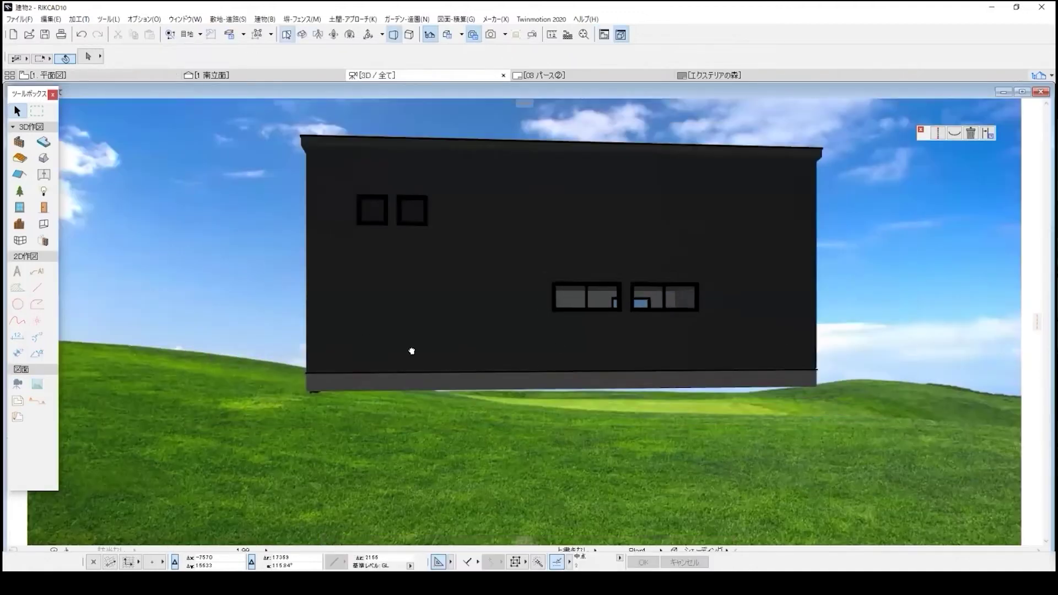
scroll(681, 355, "down", 1)
middle_click_drag(543, 373, 736, 285, "shift")
left_click_drag(741, 291, 683, 297)
middle_click_drag(677, 292, 732, 291)
key("Escape")
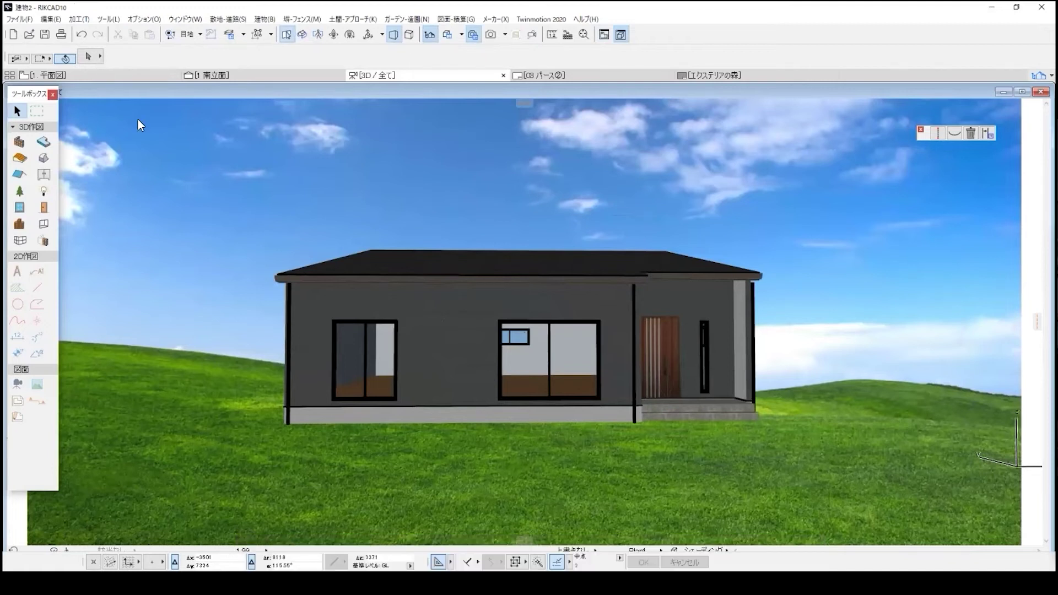
key("alt+f")
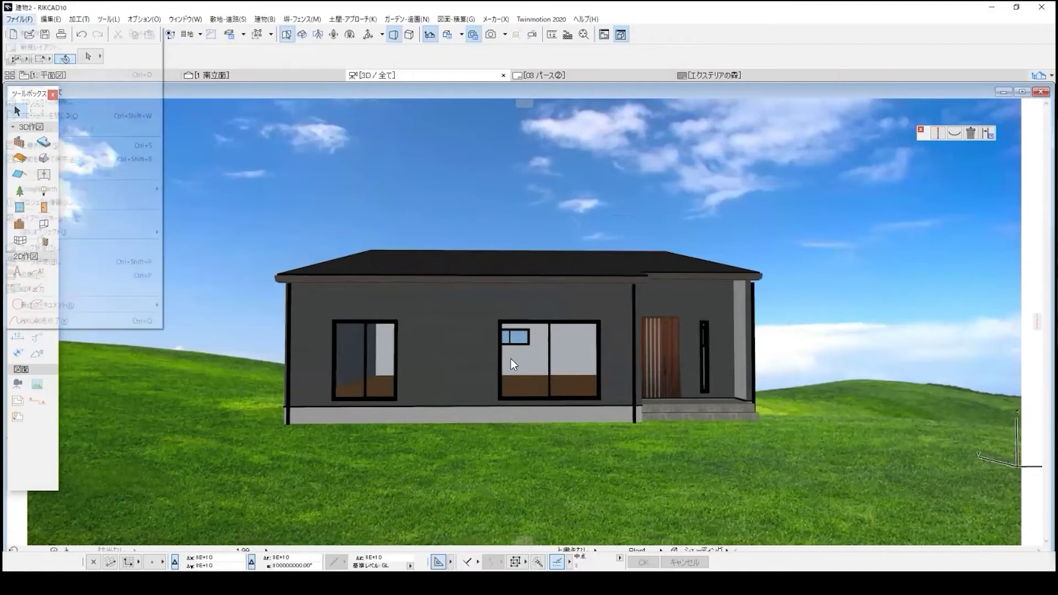
key("Down")
key("Down")
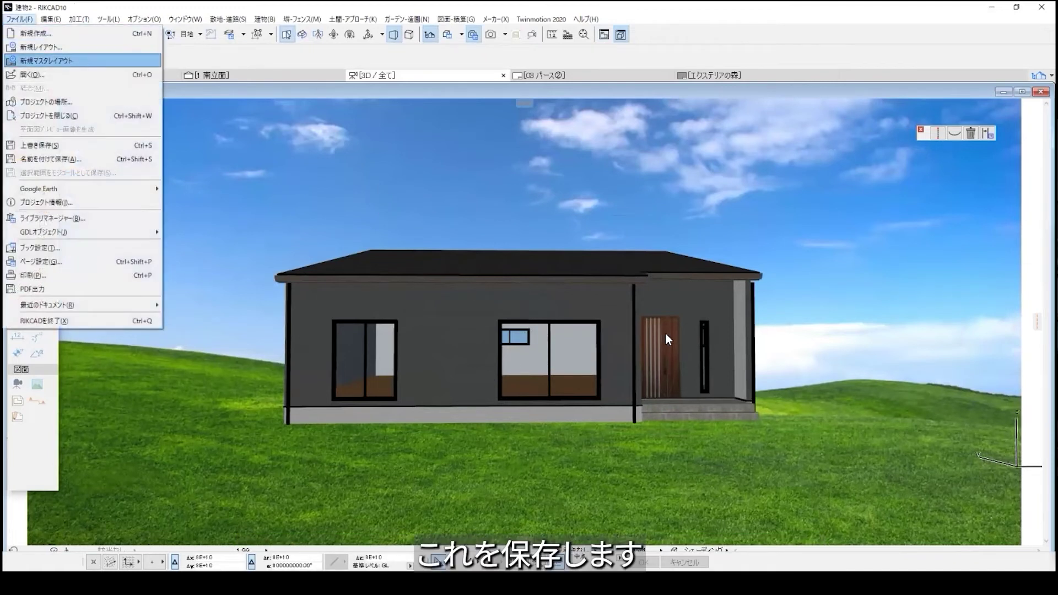
key("a")
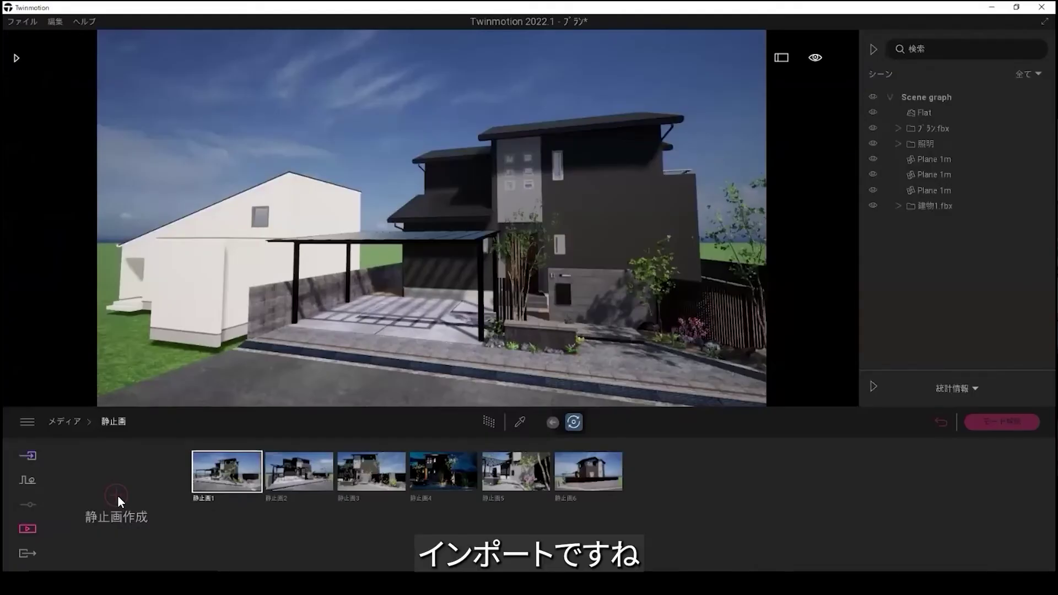
Import 建物2.fbx into the Twinmotion scene as geometry
left_click(27, 455)
key("ctrl+i")
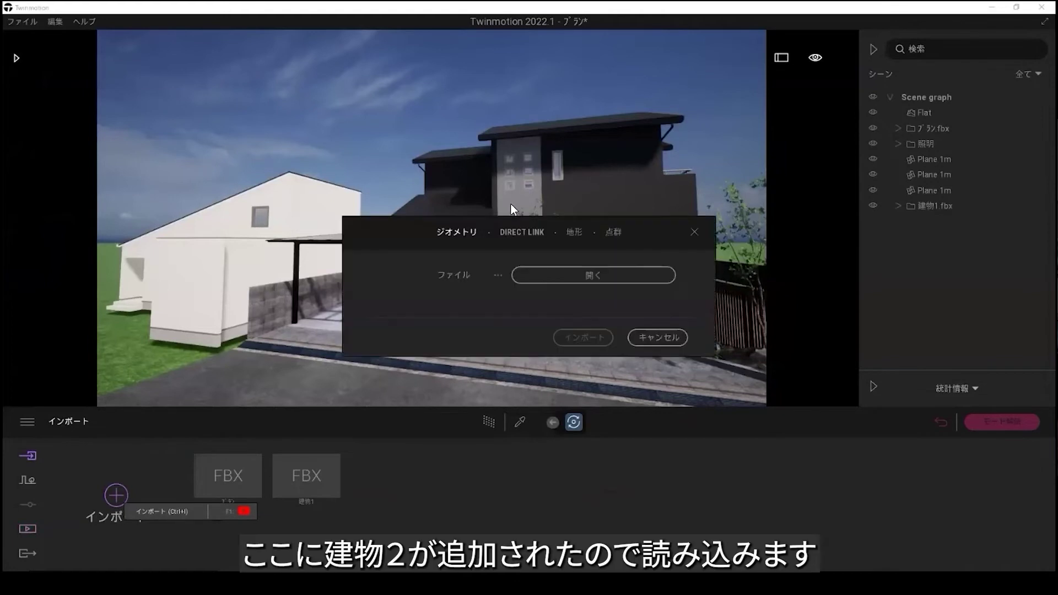
left_click(566, 275)
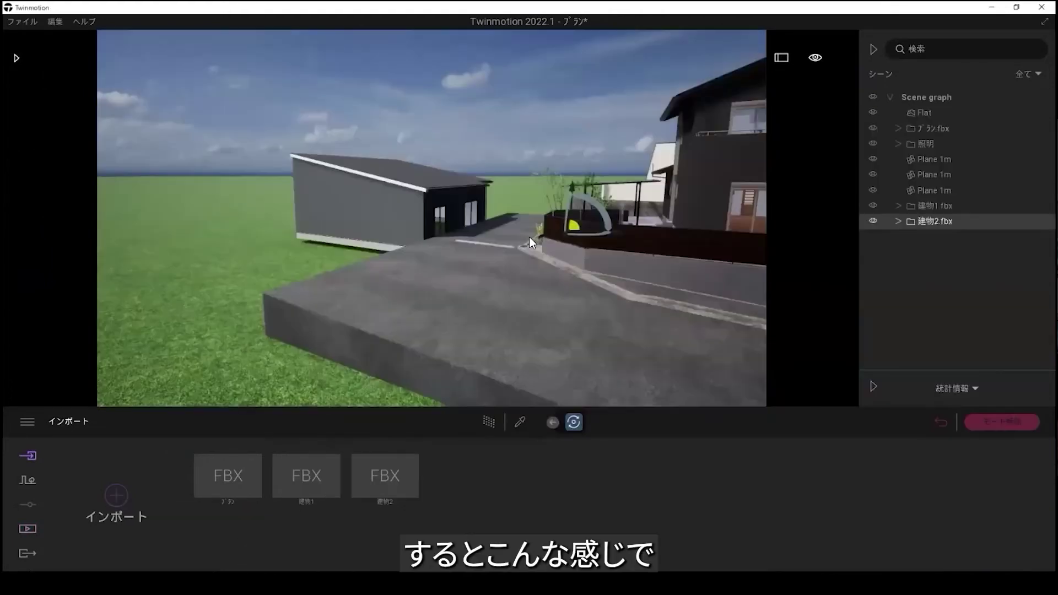
Move and rotate the 建物2 building onto the open grass behind the existing house, clear of the other buildings
scroll(528, 222, "down", 3)
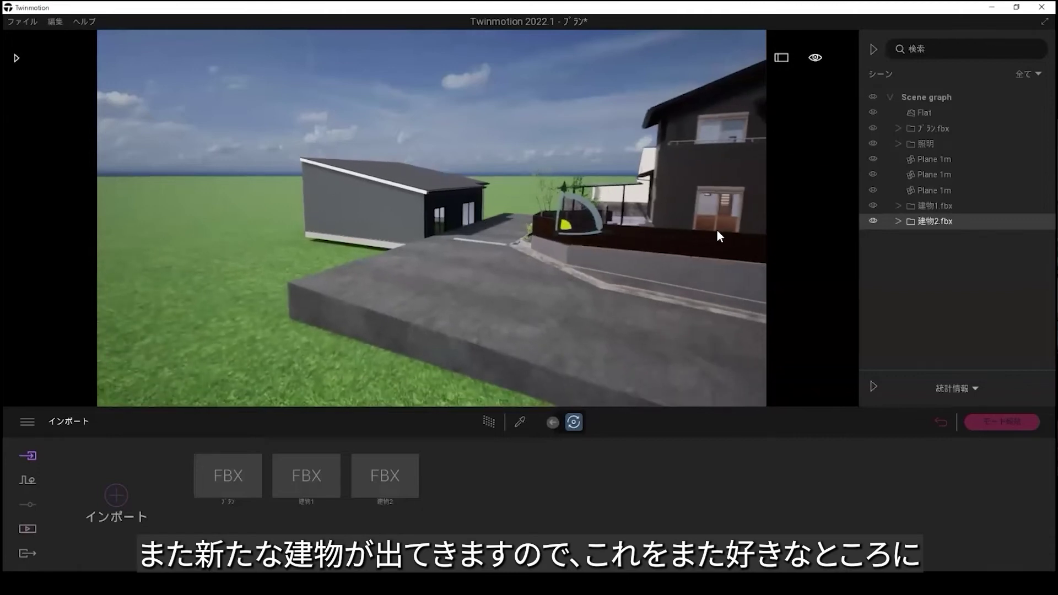
middle_click_drag(593, 249, 594, 247, "shift")
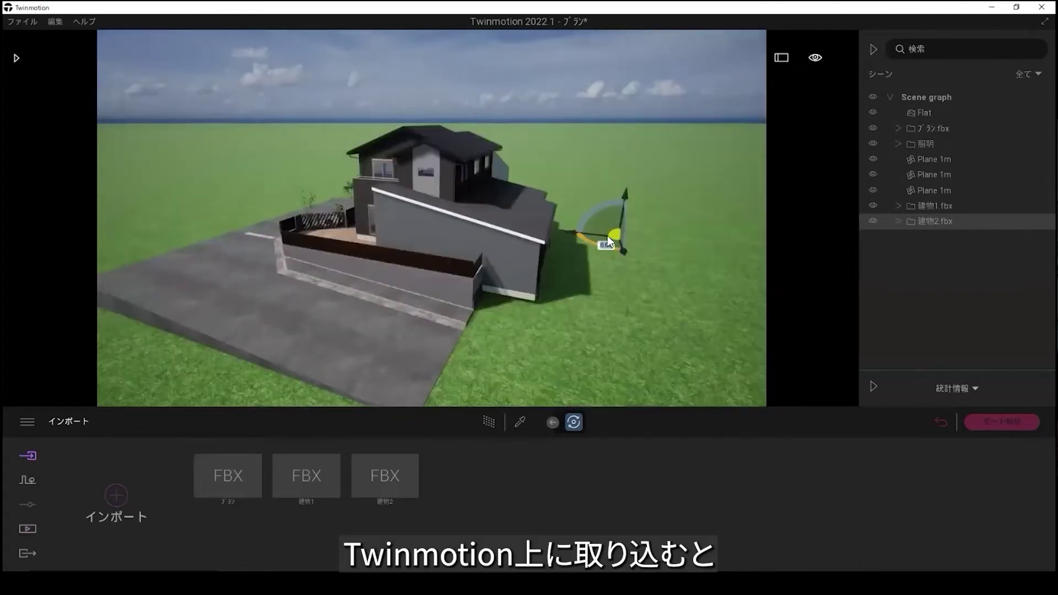
left_click_drag(607, 236, 560, 247)
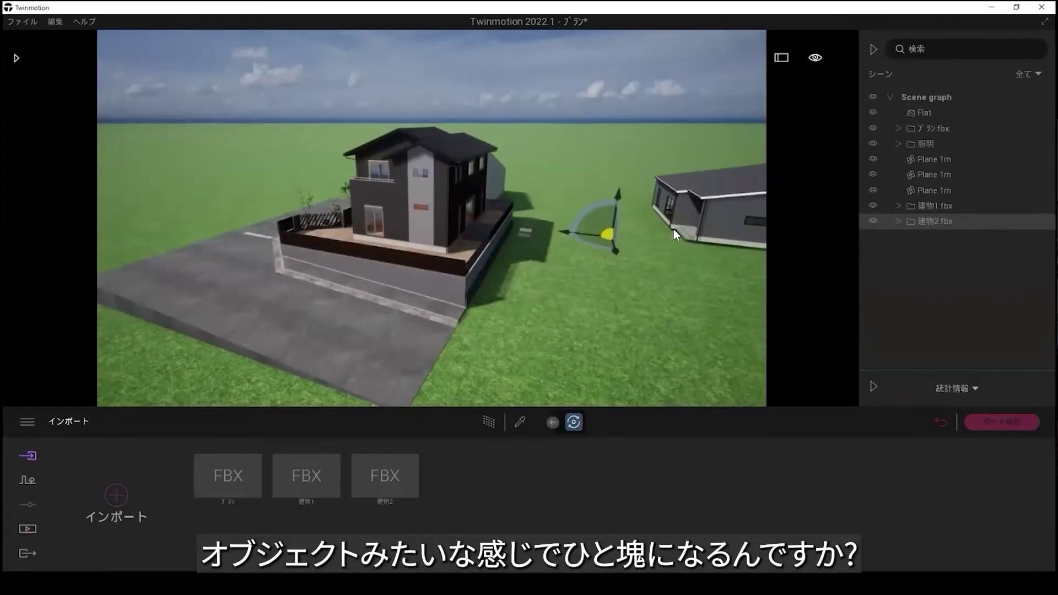
middle_click_drag(736, 205, 740, 202, "shift")
mouse_move(645, 165)
middle_mouse_down("shift")
mouse_move(630, 159)
mouse_move(648, 178)
middle_mouse_up("shift")
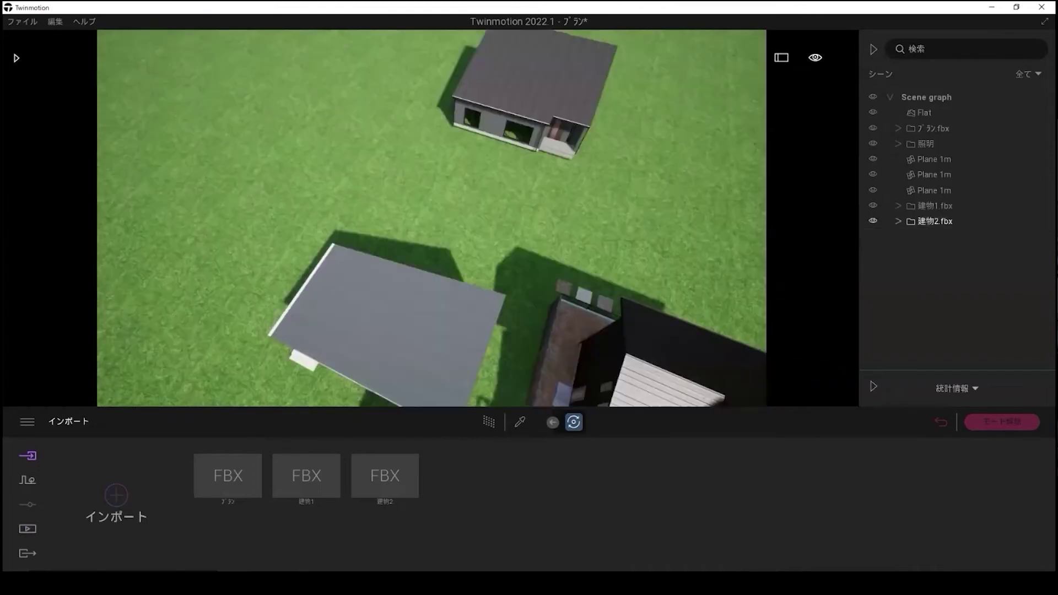
Look through the parts inside 建物2.fbx in the scene graph and select the 建物1.fbx and 建物2.fbx folders as whole objects
left_click(898, 221)
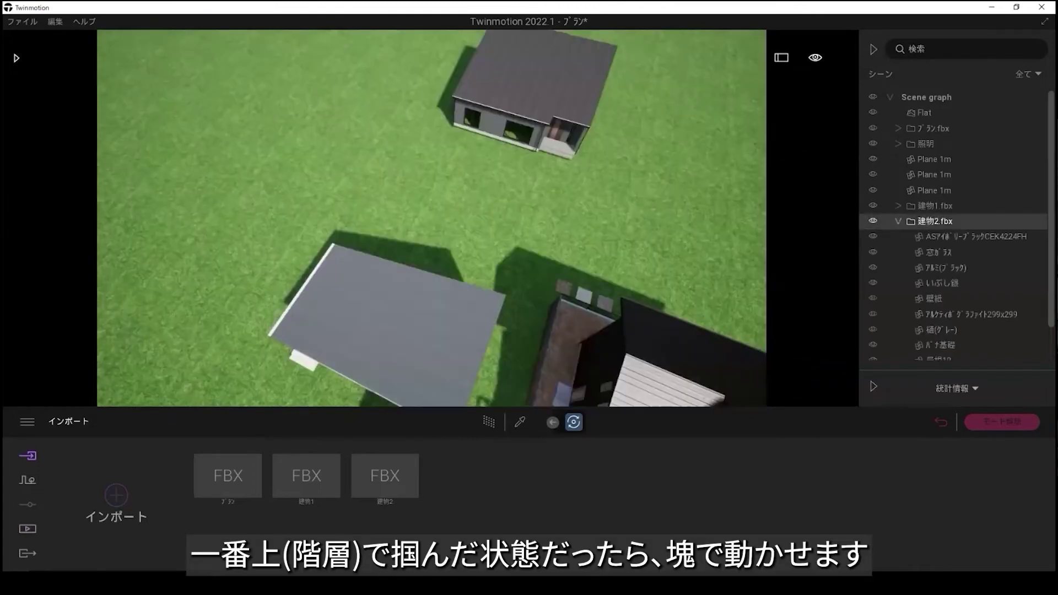
left_click(898, 221)
left_click(934, 205)
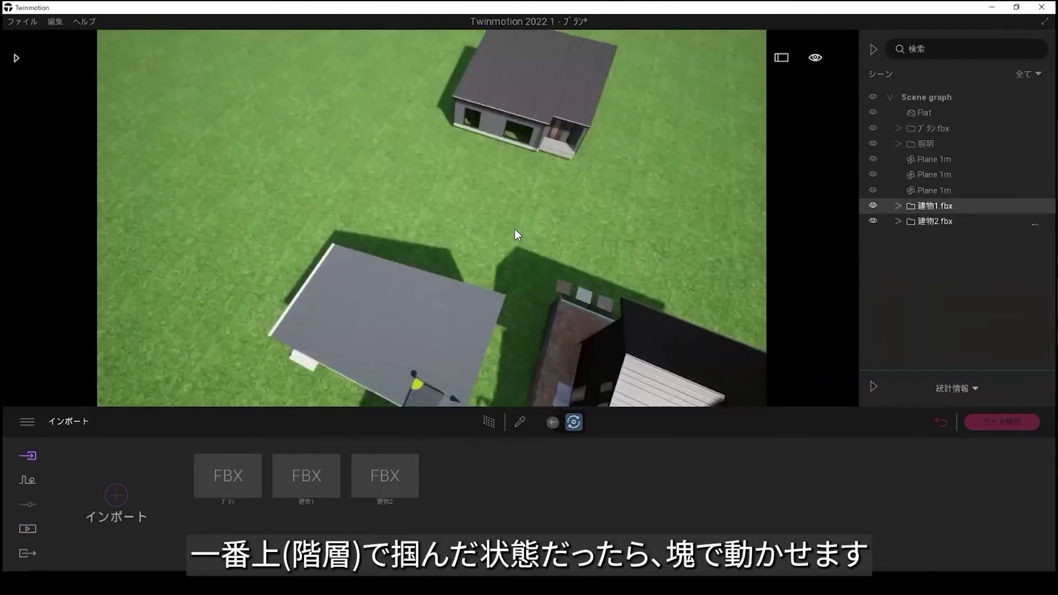
left_click(934, 221)
left_click(743, 205)
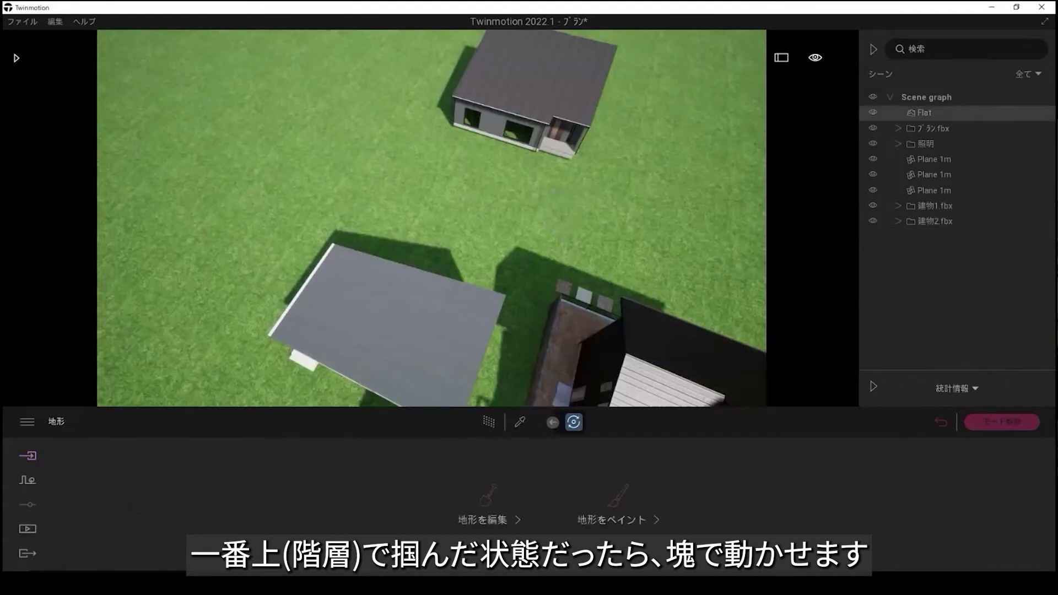
Try moving the 窓ガラス and 壁紙 parts inside 建物2.fbx separately from the rest of the building
left_click(898, 221)
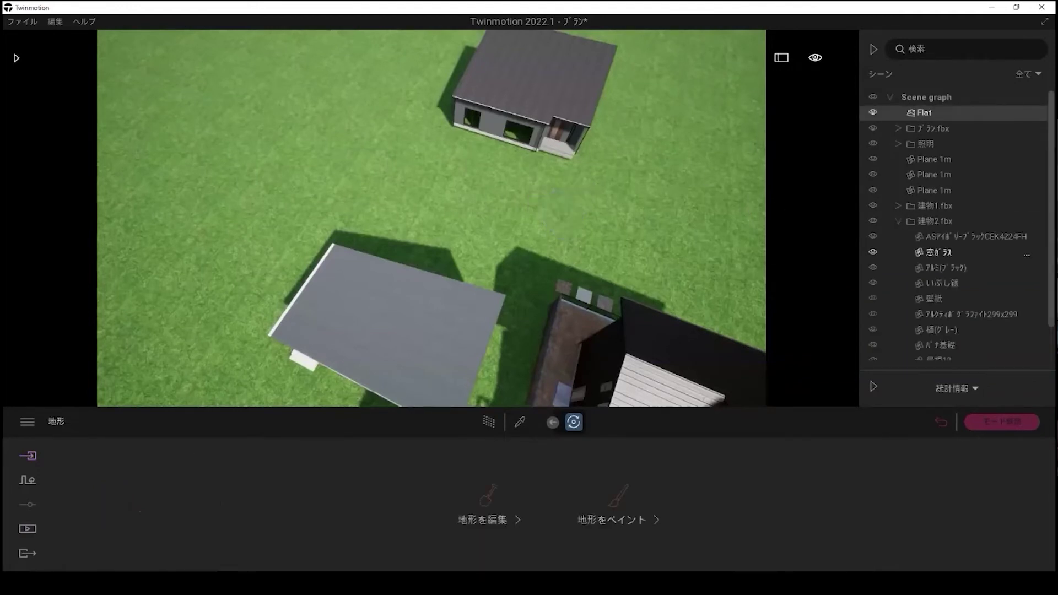
left_click(938, 252)
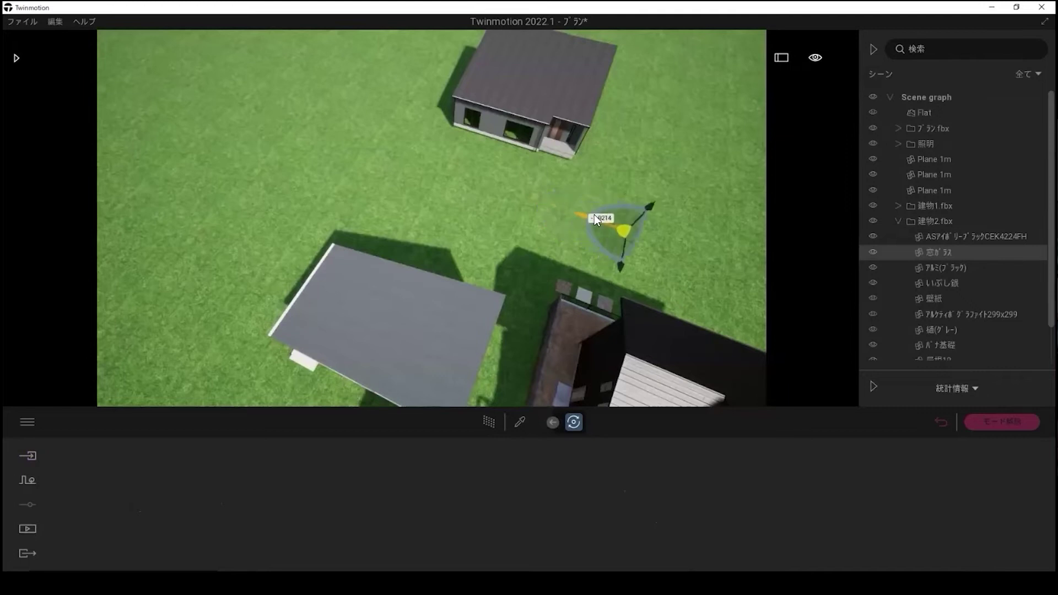
left_click(934, 298)
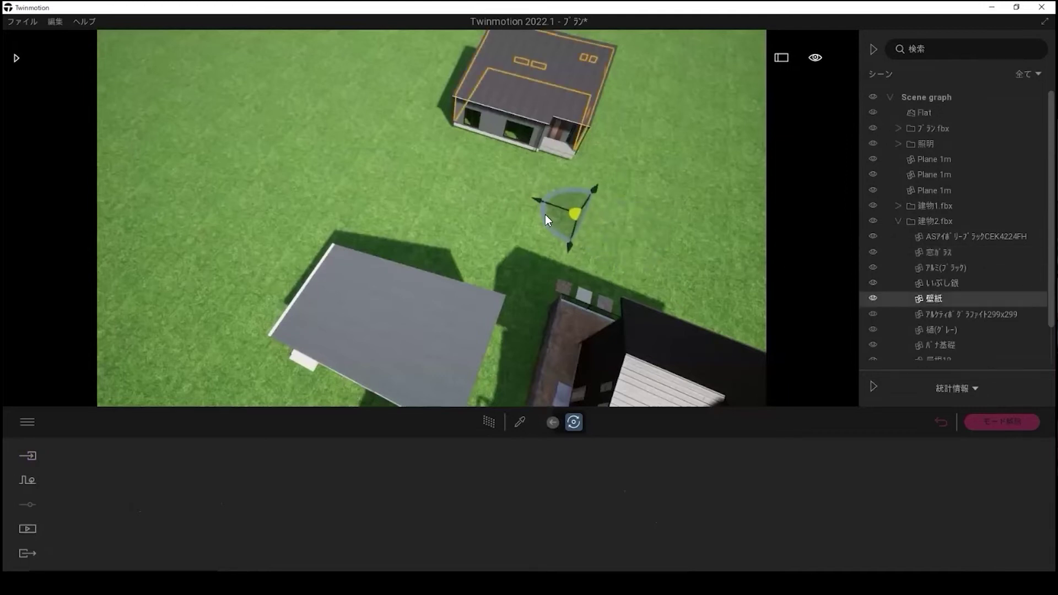
left_click_drag(537, 203, 667, 229)
left_click_drag(582, 219, 649, 237)
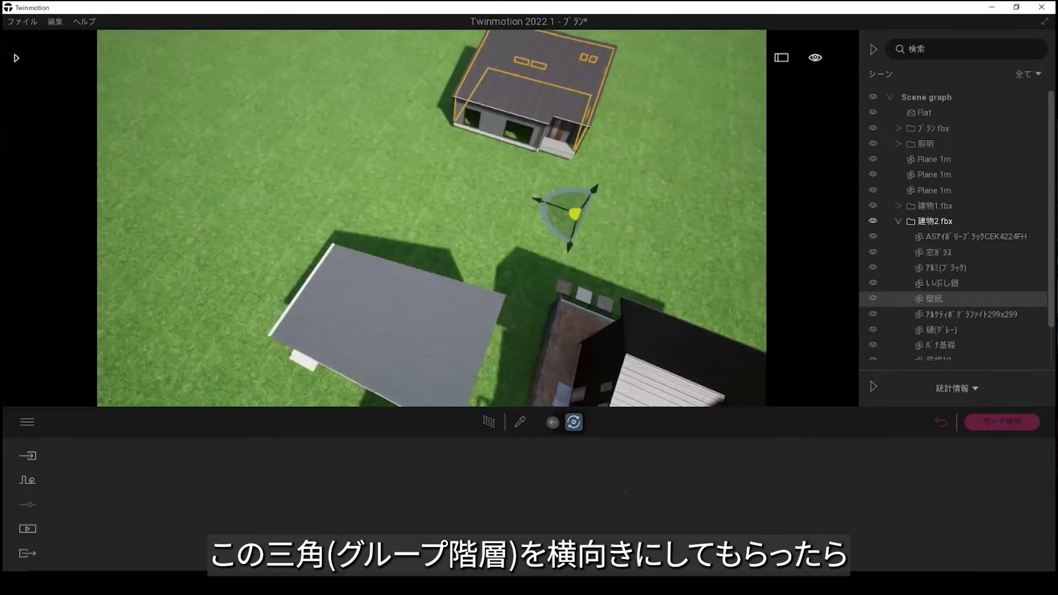
Move the whole 建物2.fbx folder as one object so the building stands behind the wooden fence in the 静止画1 view
left_click(897, 221)
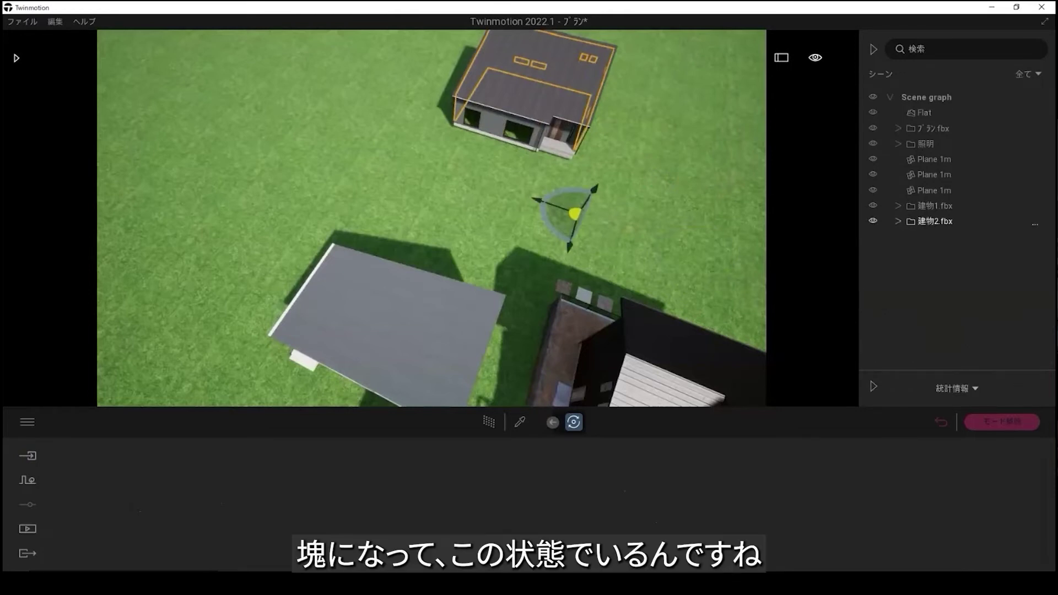
left_click(934, 221)
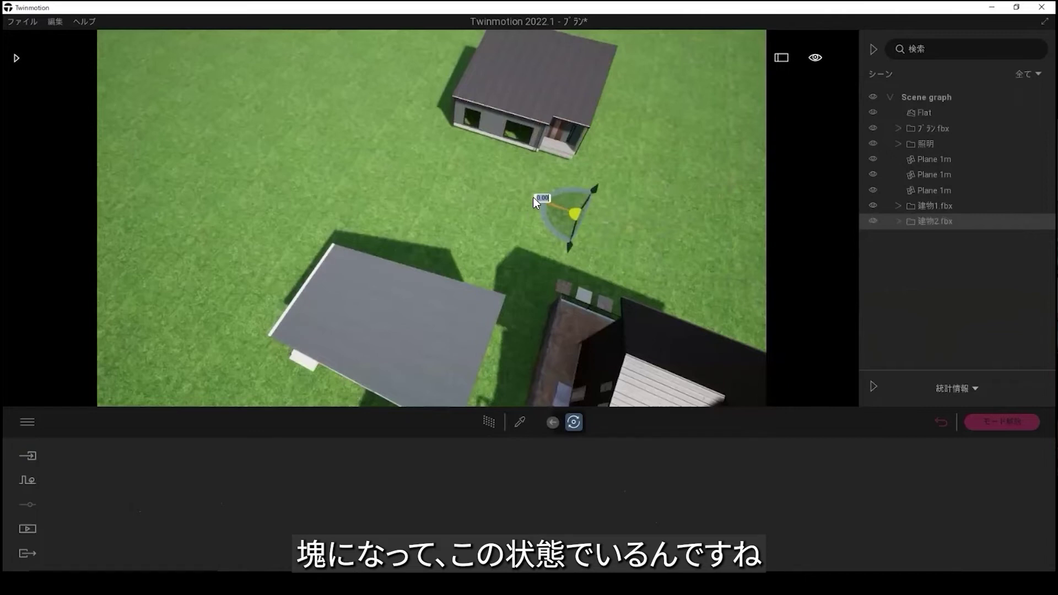
left_click_drag(533, 198, 645, 223)
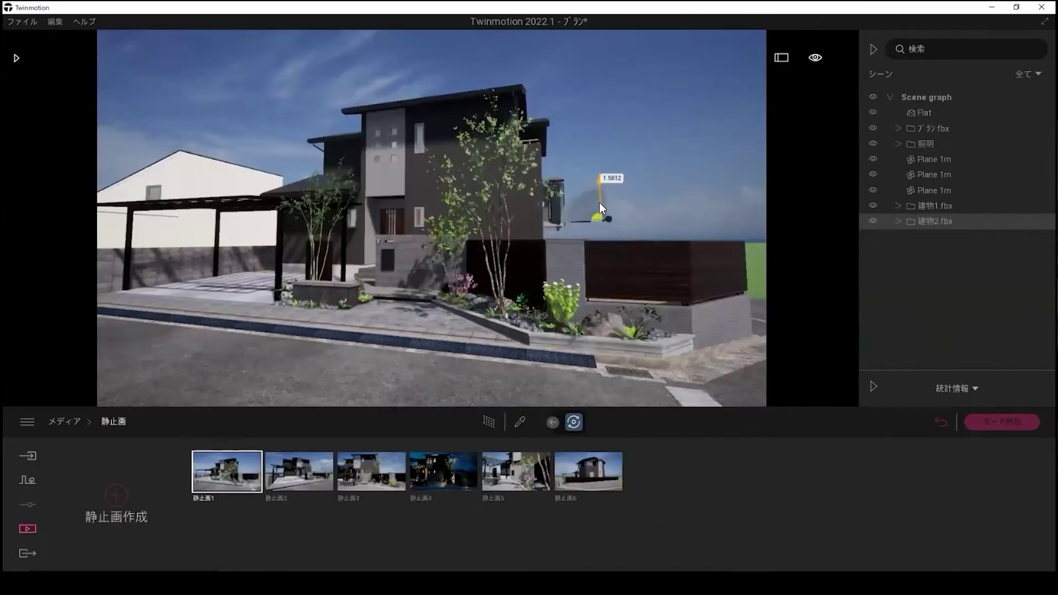
left_click_drag(557, 245, 683, 232)
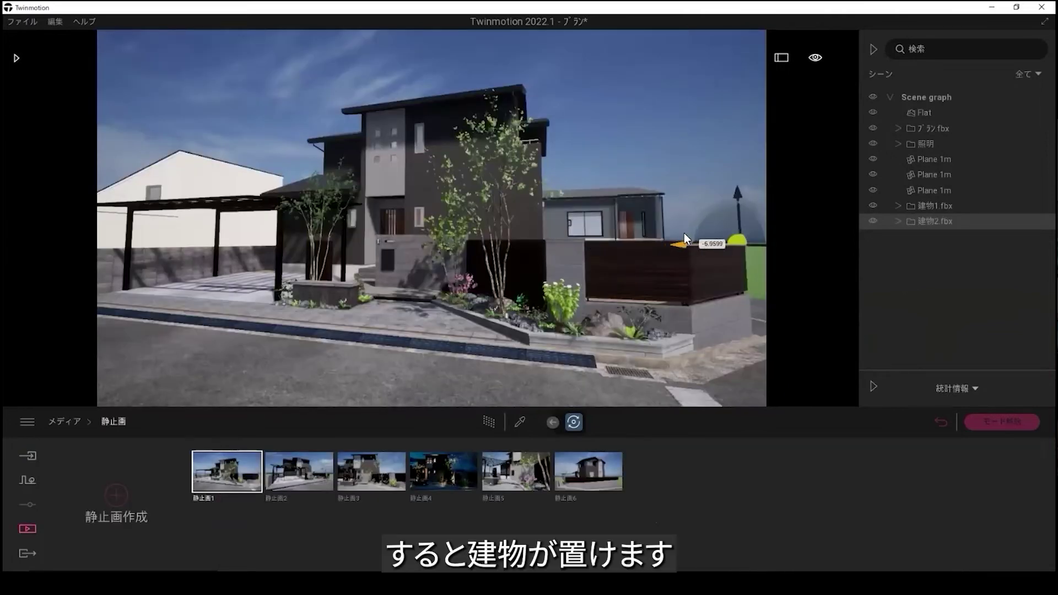
left_click(654, 121)
Place an Indian Sandalwood tree from the tree library on the grass beside the white 建物1 building
middle_click_drag(563, 276, 8, 63, "shift")
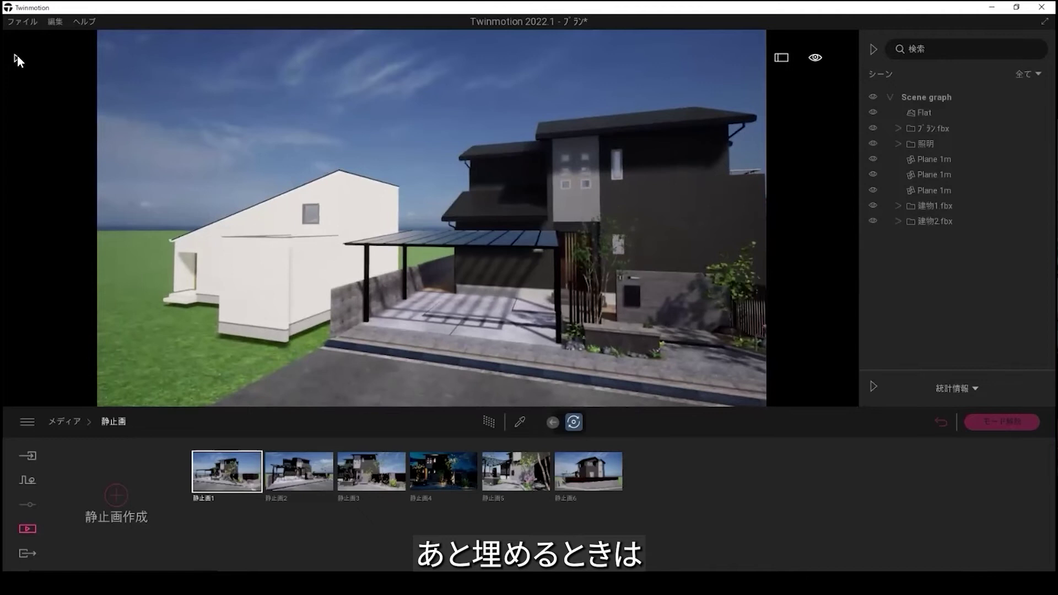
left_click(16, 57)
left_click(165, 141)
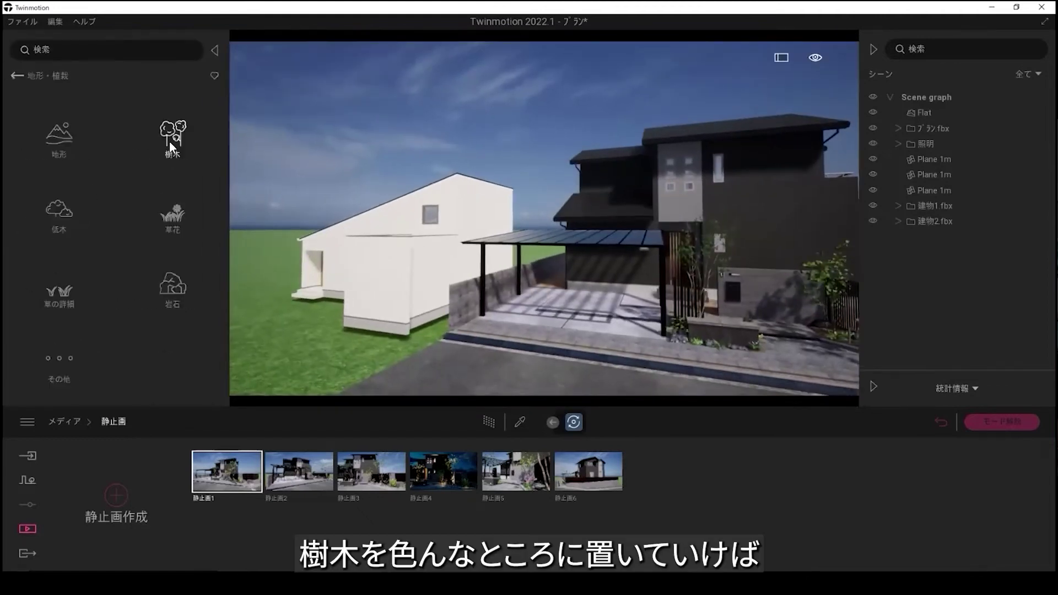
left_click(169, 141)
left_click_drag(57, 127, 441, 262)
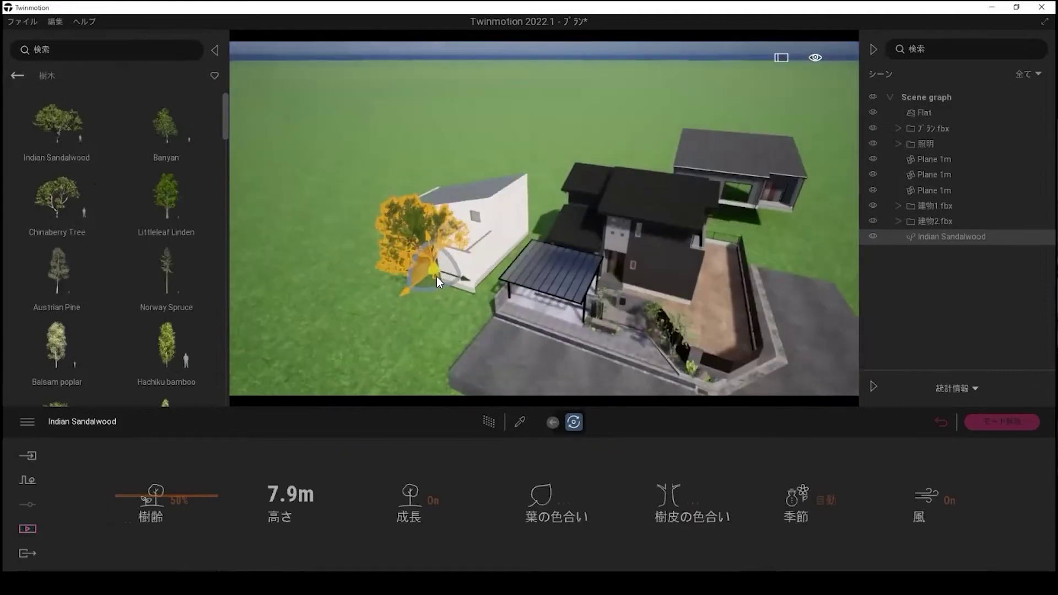
Copy the Indian Sandalwood tree behind the gap between 建物1 and the house, and again beside 建物2
left_click(555, 236)
left_click(504, 357)
left_click_drag(580, 227, 835, 243, "shift")
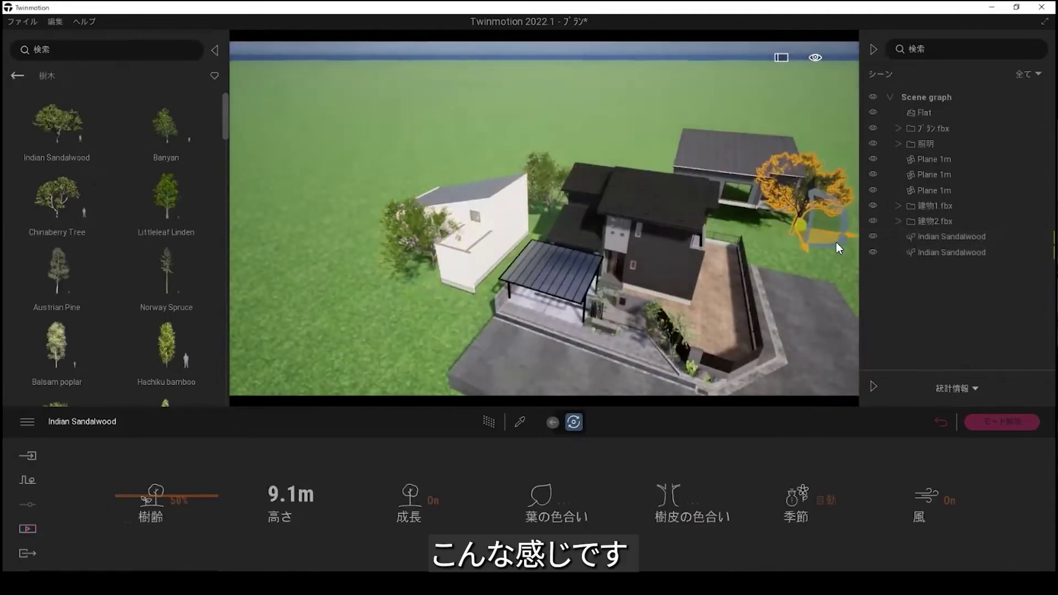
left_click(500, 357)
Recall the 静止画1 view to check the added trees and hide the asset library
left_click(25, 526)
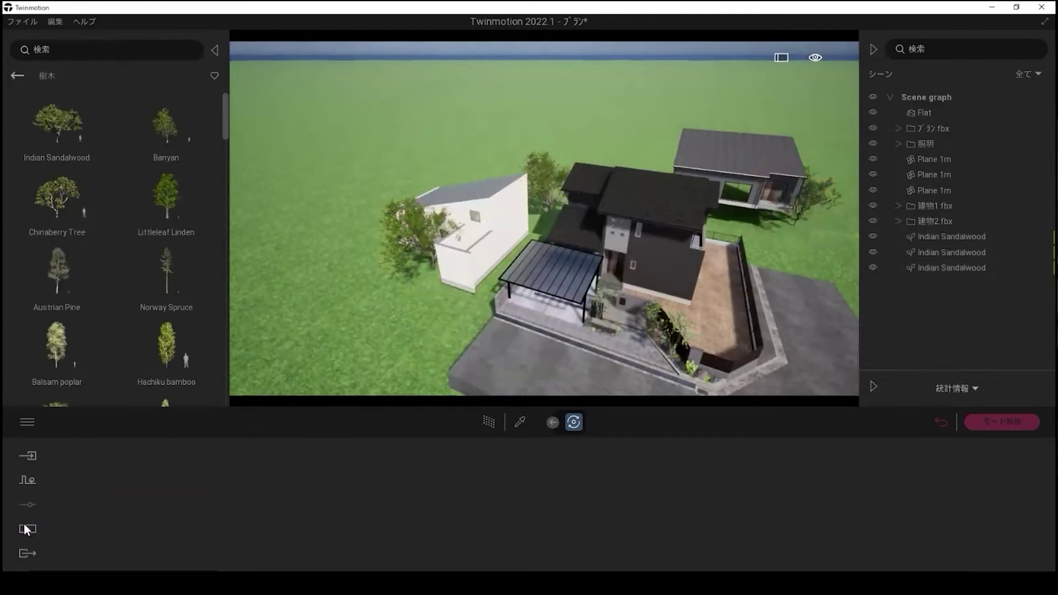
left_click(200, 485)
left_click(203, 476)
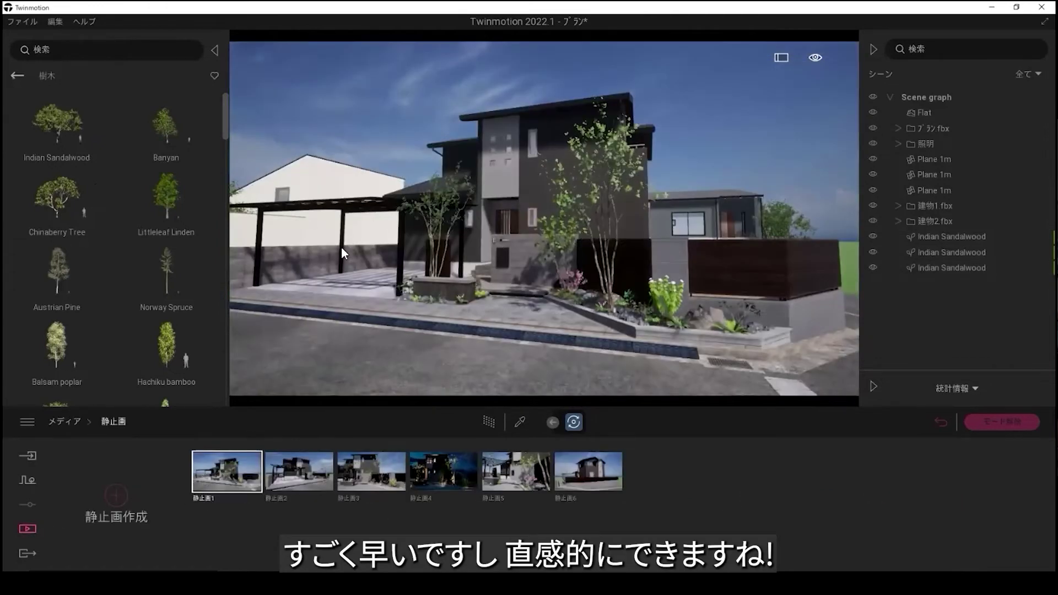
left_click(217, 51)
left_click(119, 260)
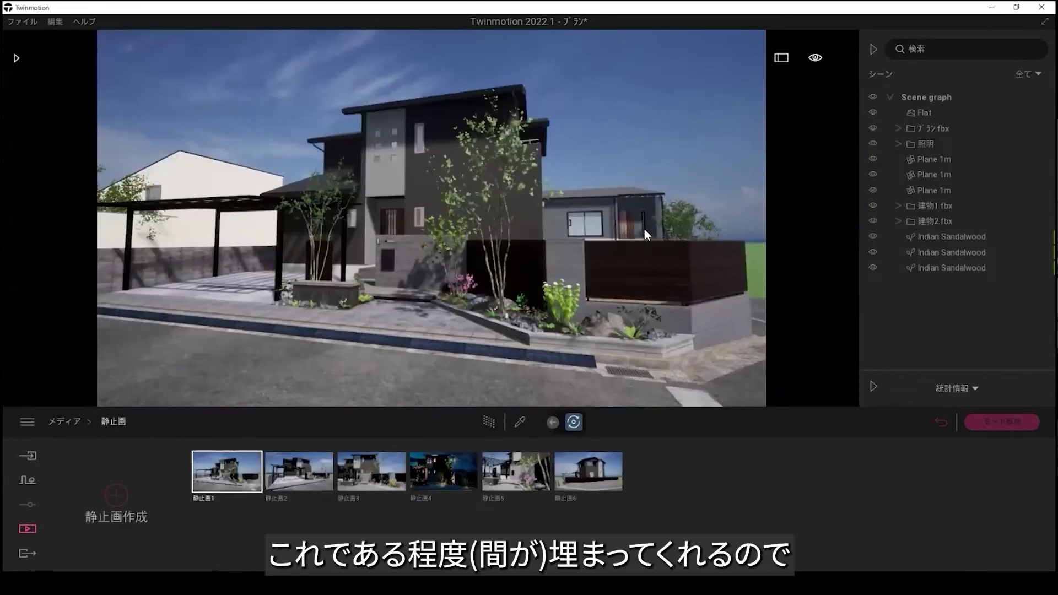
Add one instance of the tree beside 建物2 at a 5.45 m interval, away from the house, and recall the 静止画1 view
left_click(699, 224)
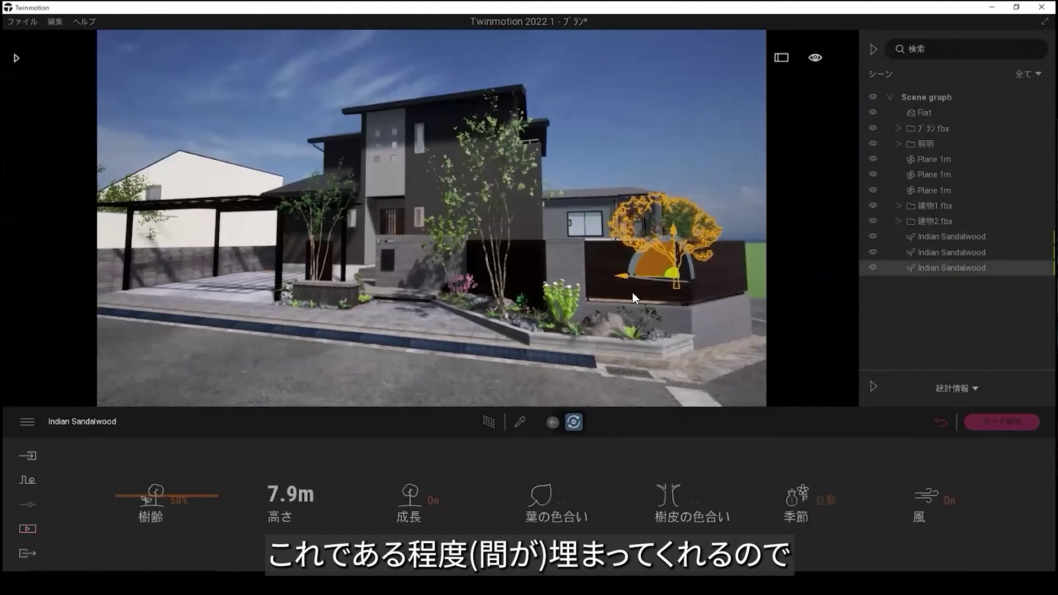
left_click_drag(692, 278, 758, 281, "alt")
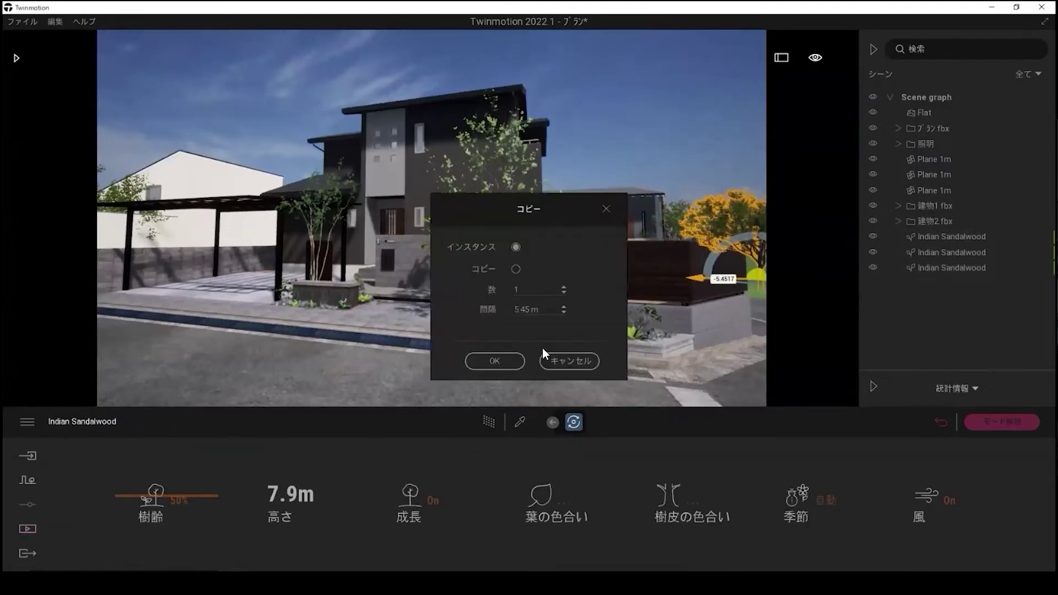
left_click(494, 361)
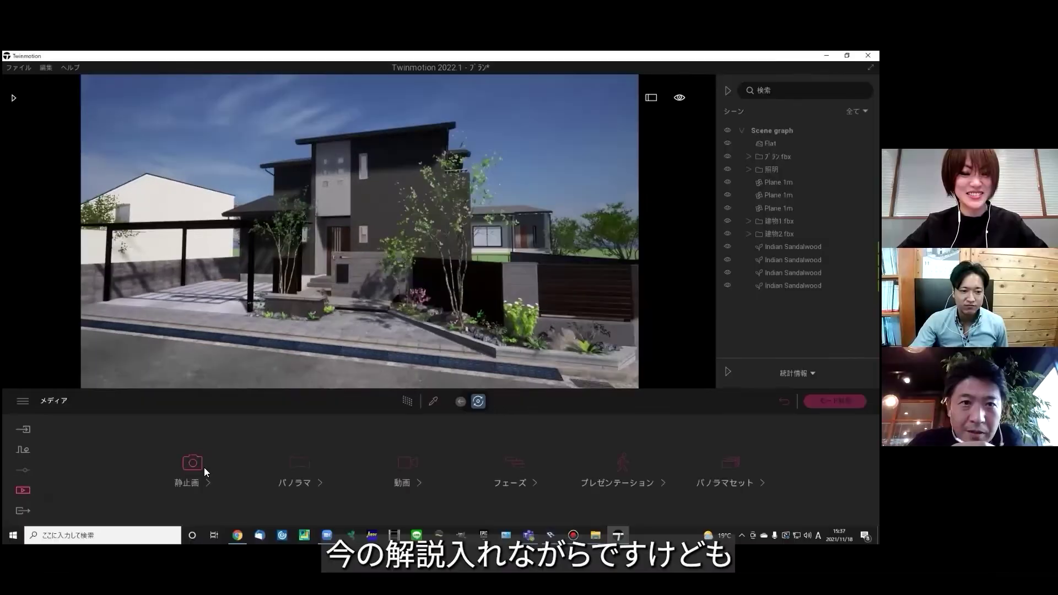
left_click(204, 467)
left_click(200, 443)
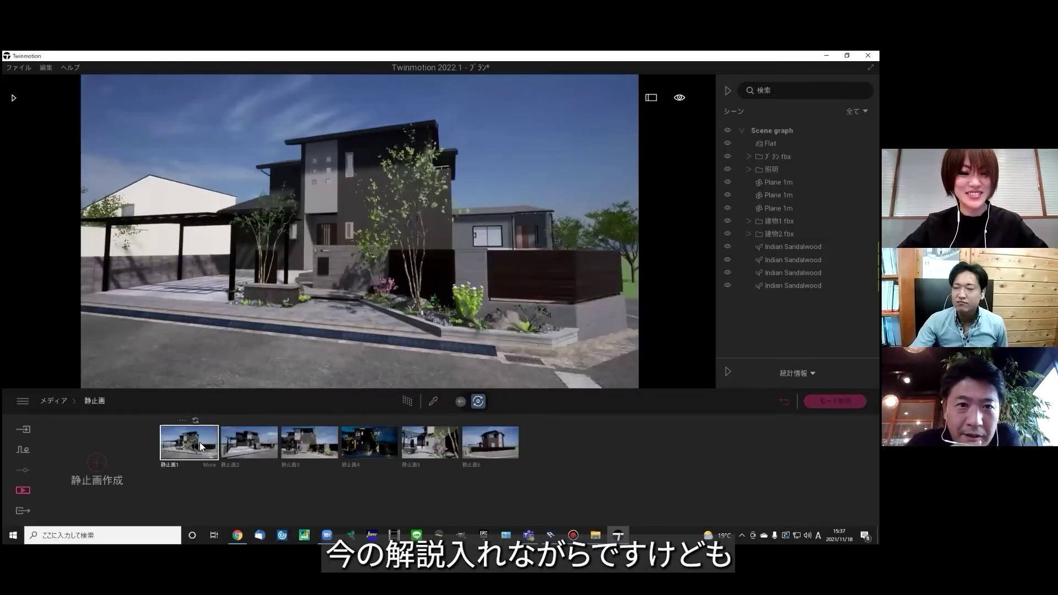
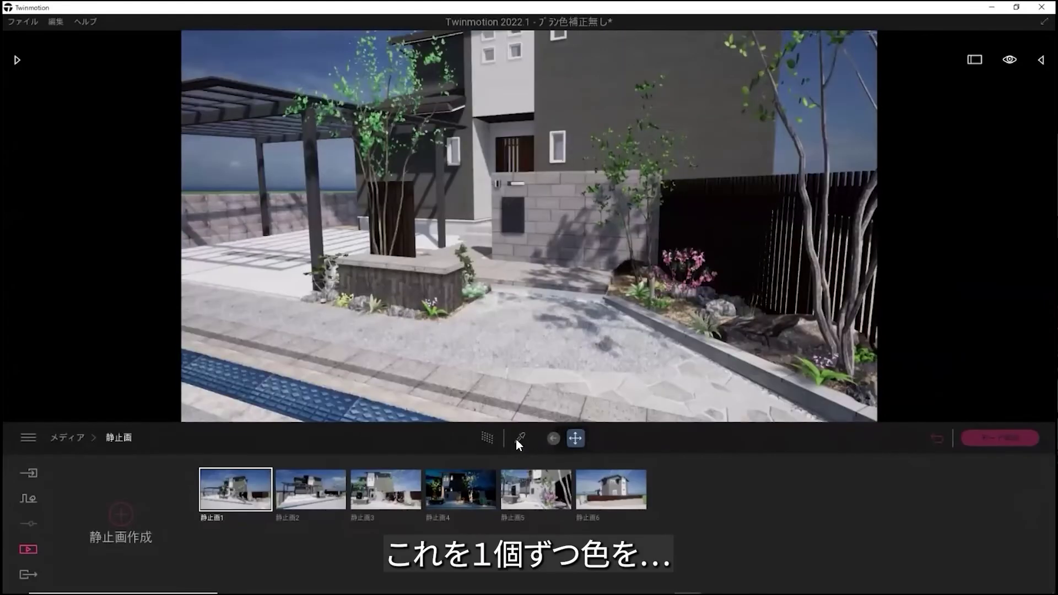
Pick the irregular stone paving material in the approach, set its colour to 9D9D9D and its reflection to 42%
left_click(519, 438)
left_click(659, 373)
left_click(428, 504)
left_click_drag(517, 221, 516, 284)
left_click_drag(562, 192, 289, 190)
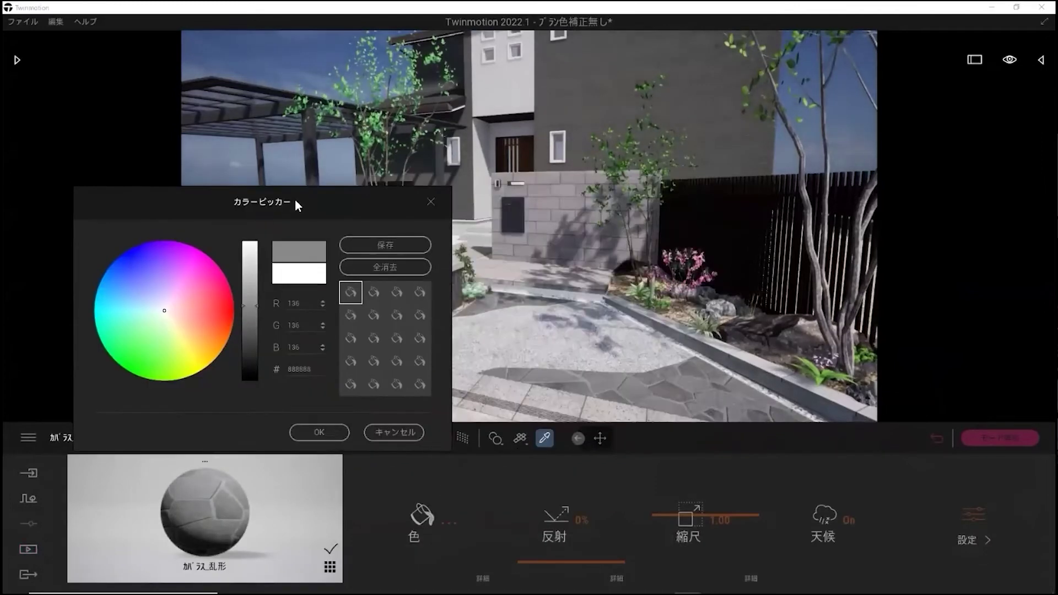
mouse_move(249, 283)
left_mouse_down()
mouse_move(249, 258)
mouse_move(249, 272)
left_mouse_up()
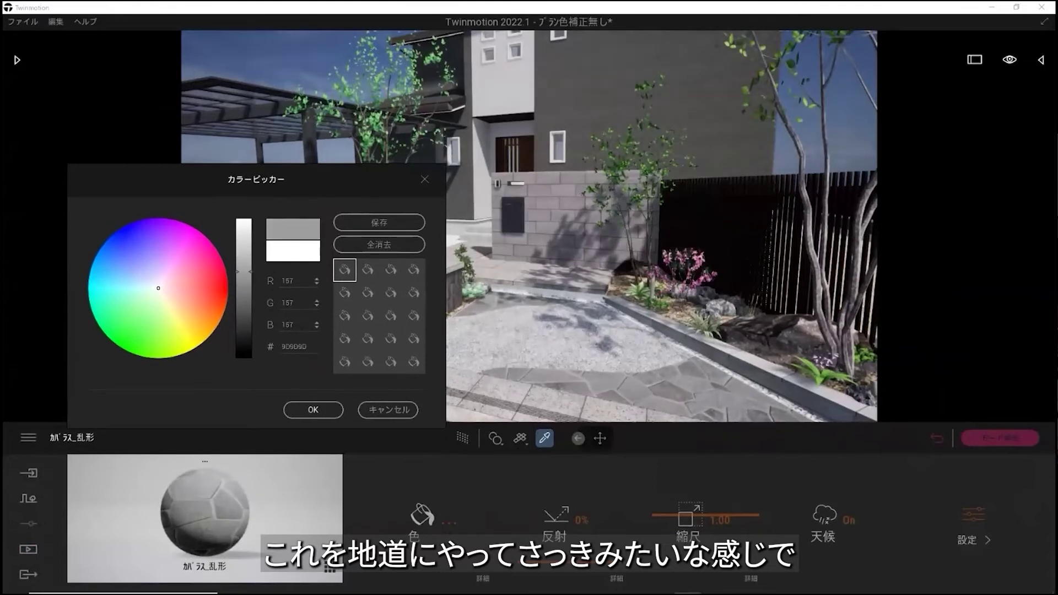
left_click(313, 409)
left_click_drag(551, 522, 583, 522)
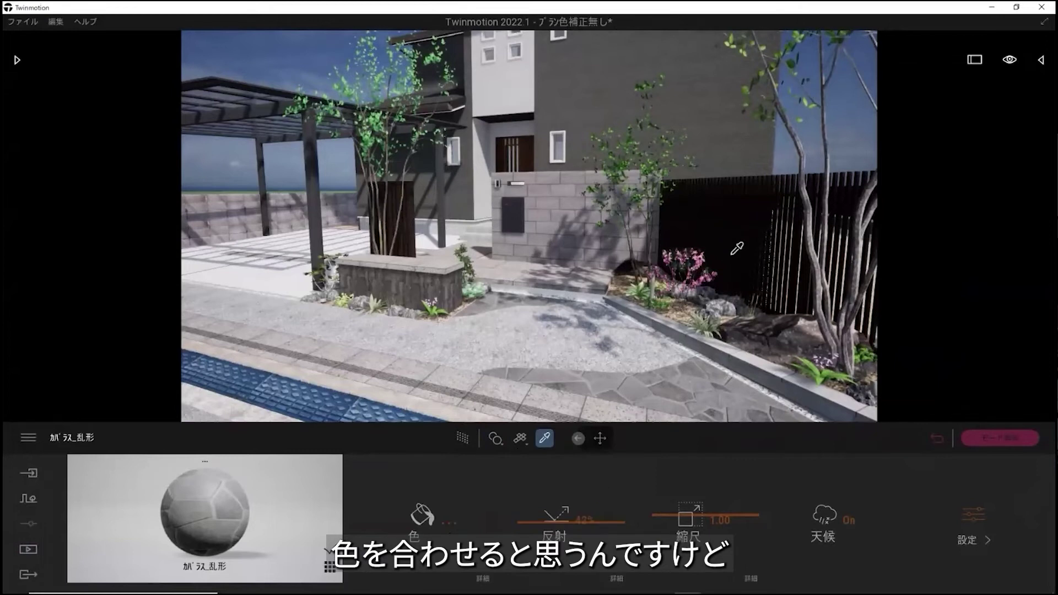
Look over the whole house exterior, carport and approach from the street side
scroll(737, 248, "down", 5)
middle_click_drag(732, 248, 463, 245)
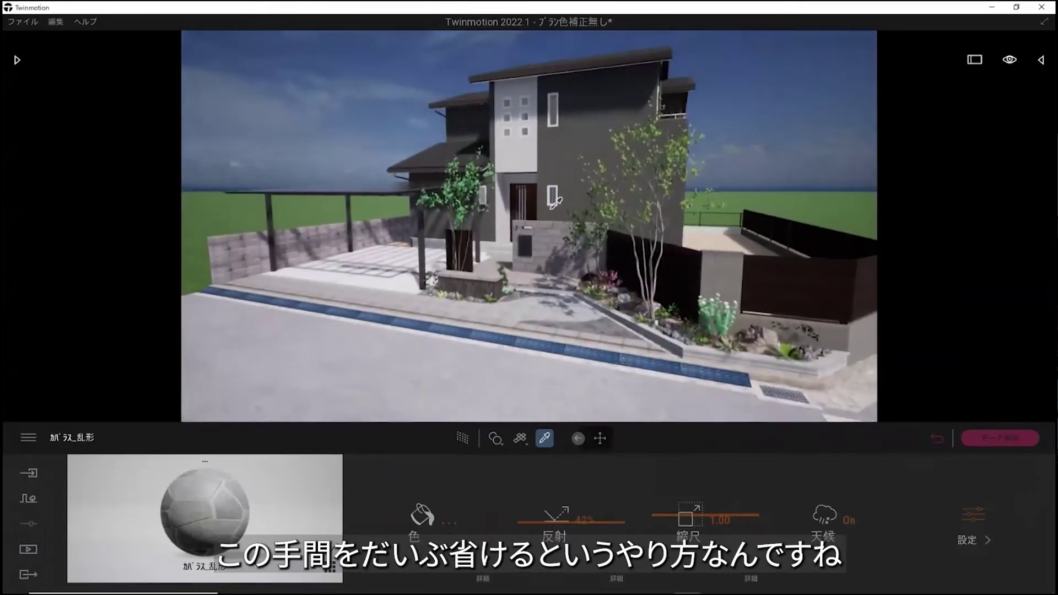
middle_click_drag(575, 202, 583, 206)
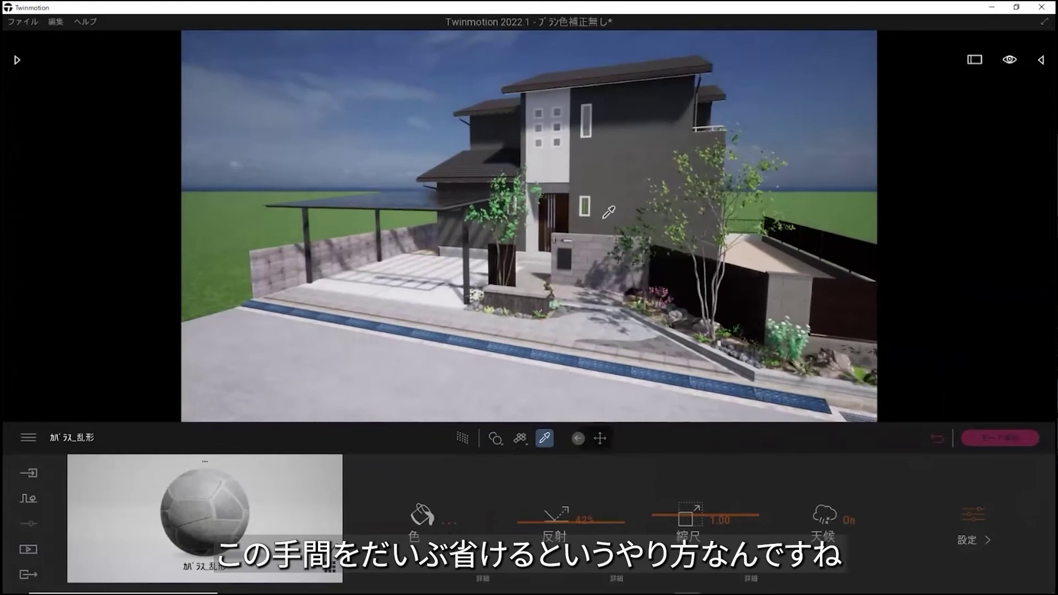
middle_click_drag(691, 315, 626, 187, "shift")
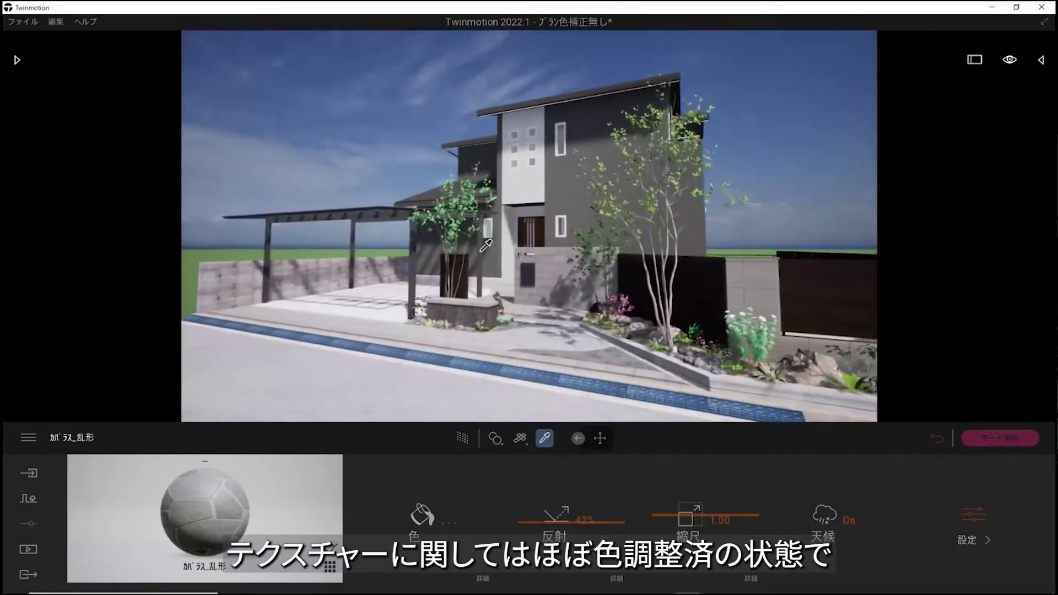
scroll(570, 331, "up", 3)
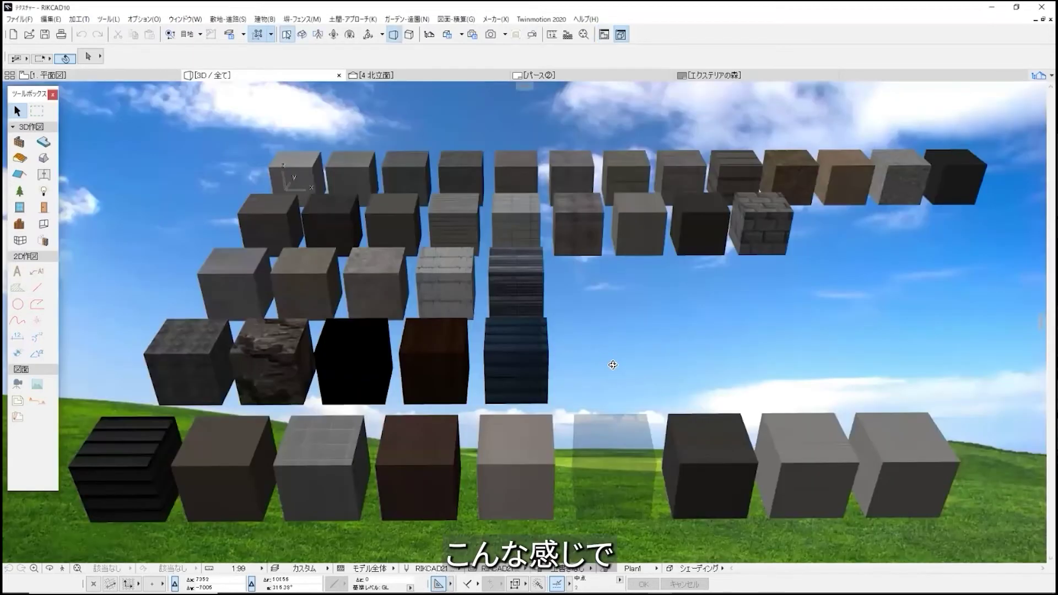
Switch to RIKCAD and look over the rows of texture sample cubes in the 3D view
left_click_drag(596, 311, 512, 358)
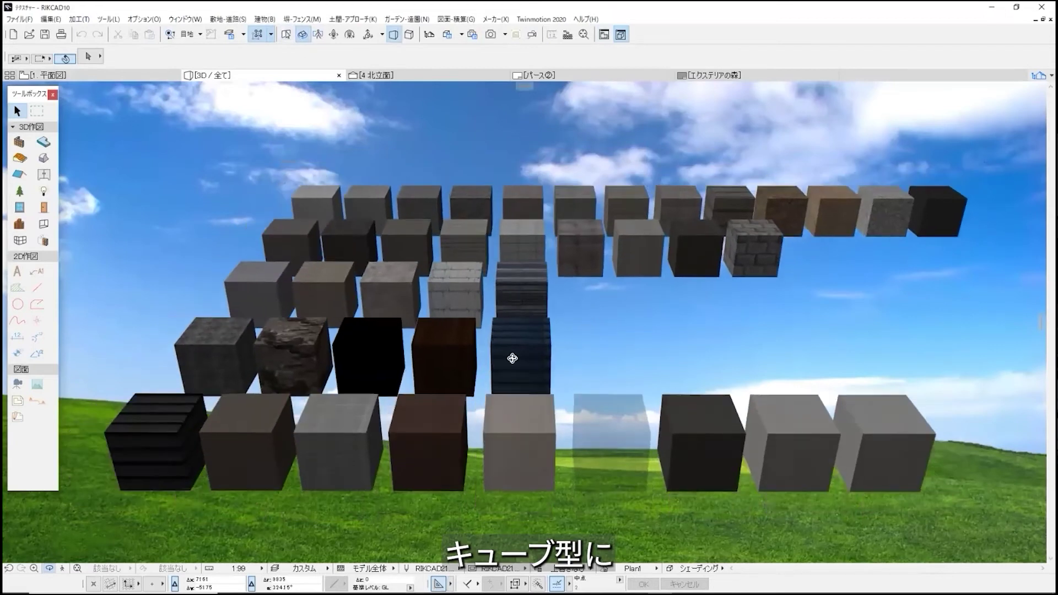
left_click_drag(413, 381, 409, 384)
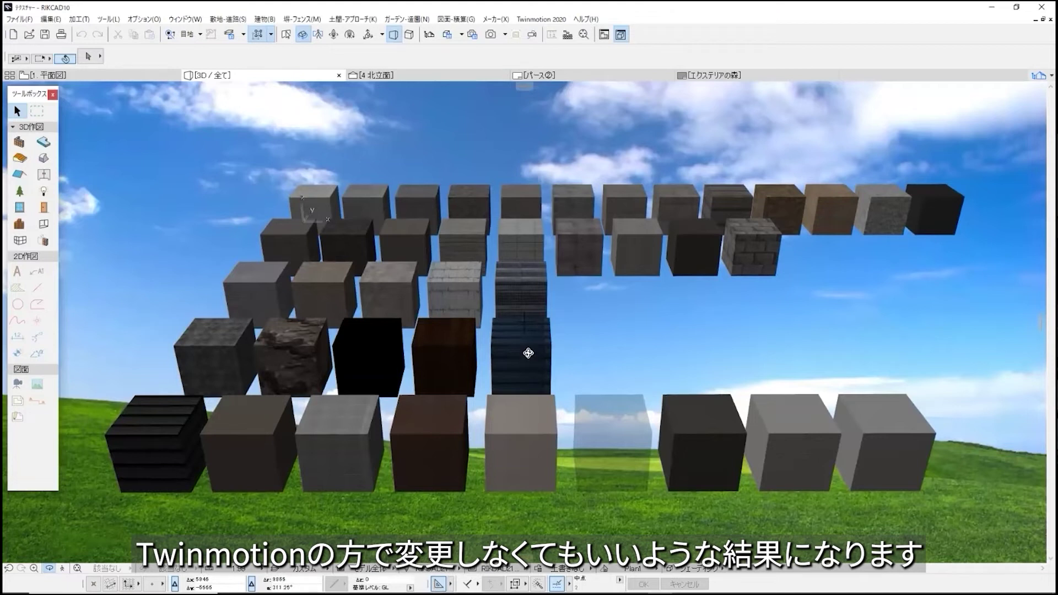
scroll(540, 328, "down", 5)
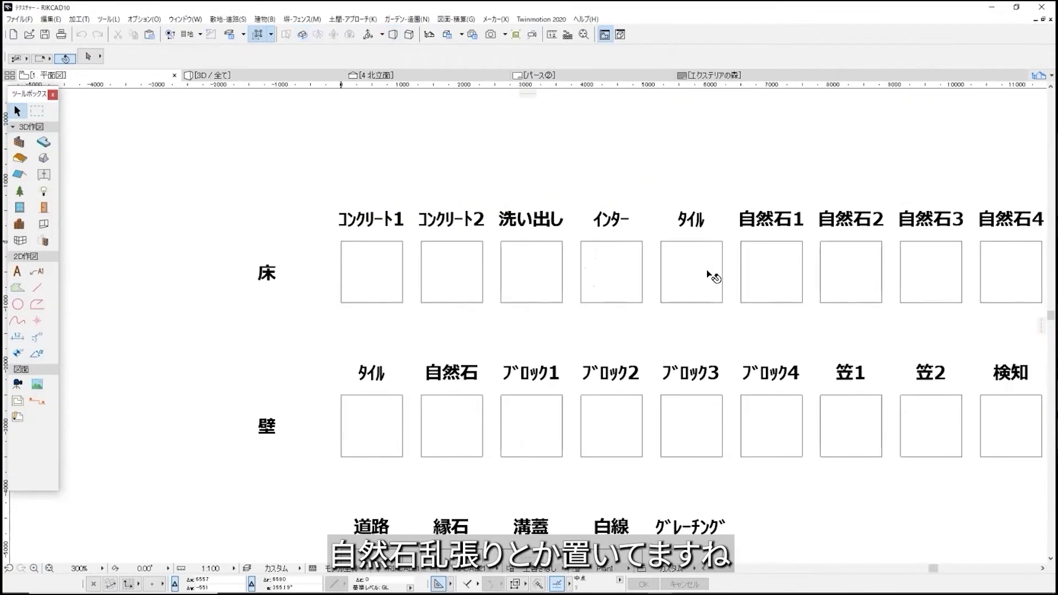
Examine the labelled floor (床) and wall (壁) texture samples in the floor plan
mouse_move(812, 274)
middle_mouse_down()
mouse_move(724, 274)
mouse_move(794, 276)
middle_mouse_up()
scroll(496, 296, "down", 4)
scroll(279, 293, "up", 3)
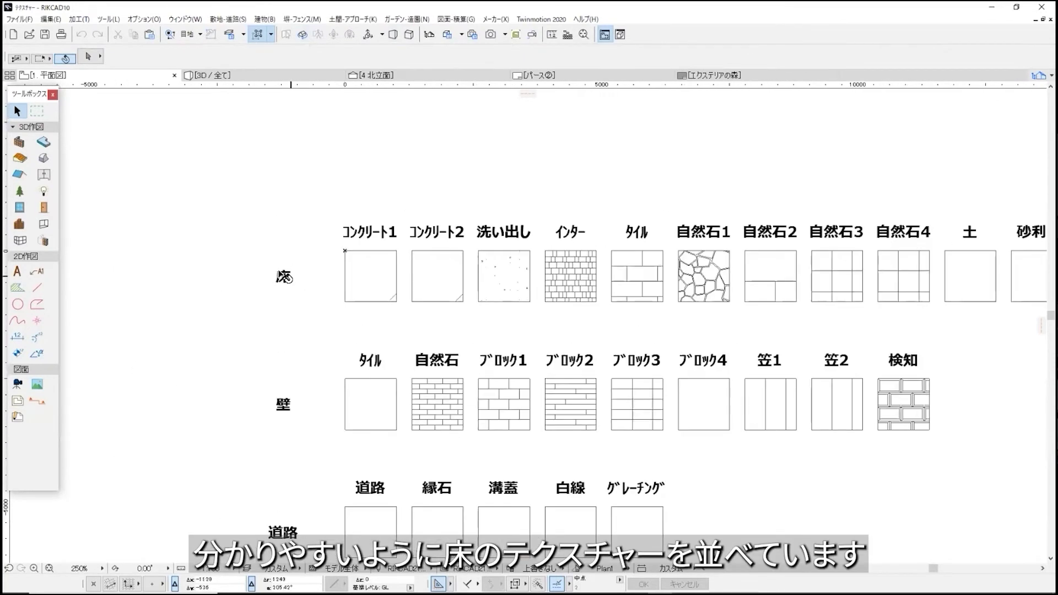
mouse_move(659, 269)
middle_mouse_down()
mouse_move(551, 239)
mouse_move(676, 193)
middle_mouse_up()
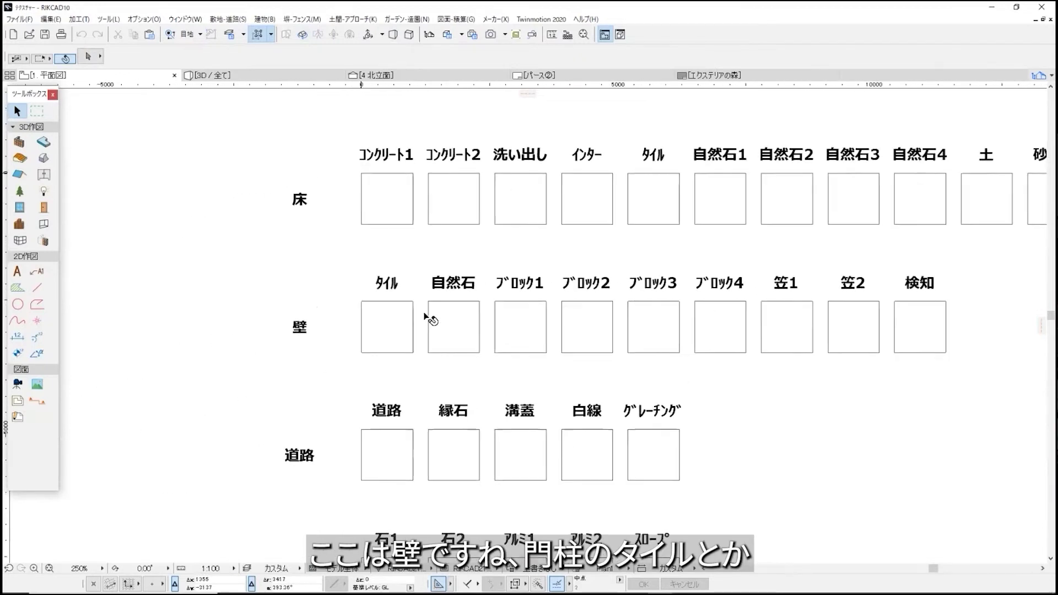
middle_click_drag(426, 316, 419, 293)
Inspect the wall texture cubes one by one in close-up 3D, from natural stone through the block types, and return to the floor plan
key("F3")
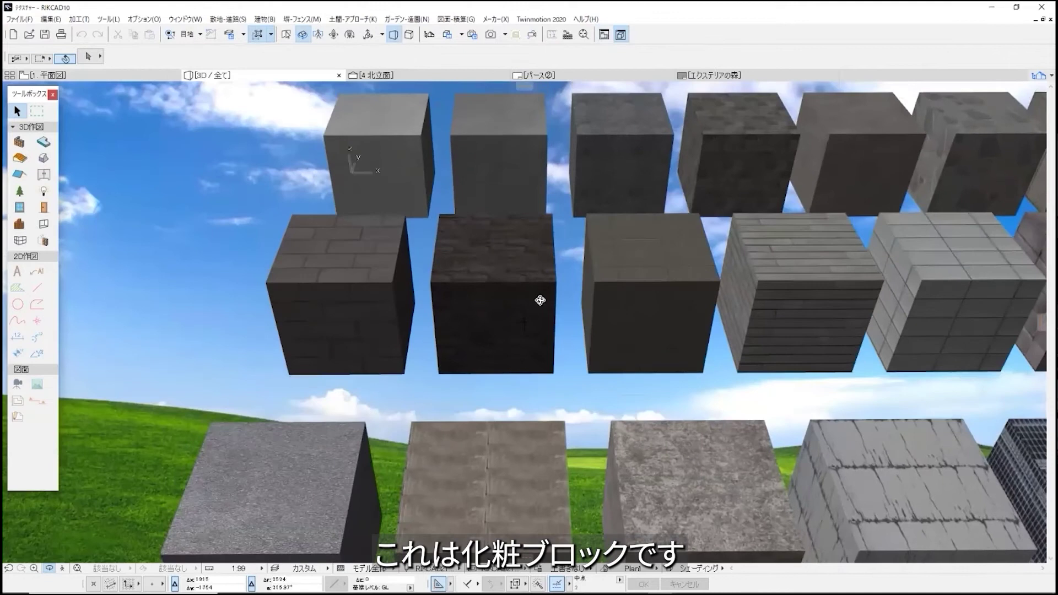
left_click_drag(639, 273, 613, 326)
scroll(613, 293, "up", 3)
left_click_drag(612, 251, 613, 291)
scroll(614, 290, "up", 5)
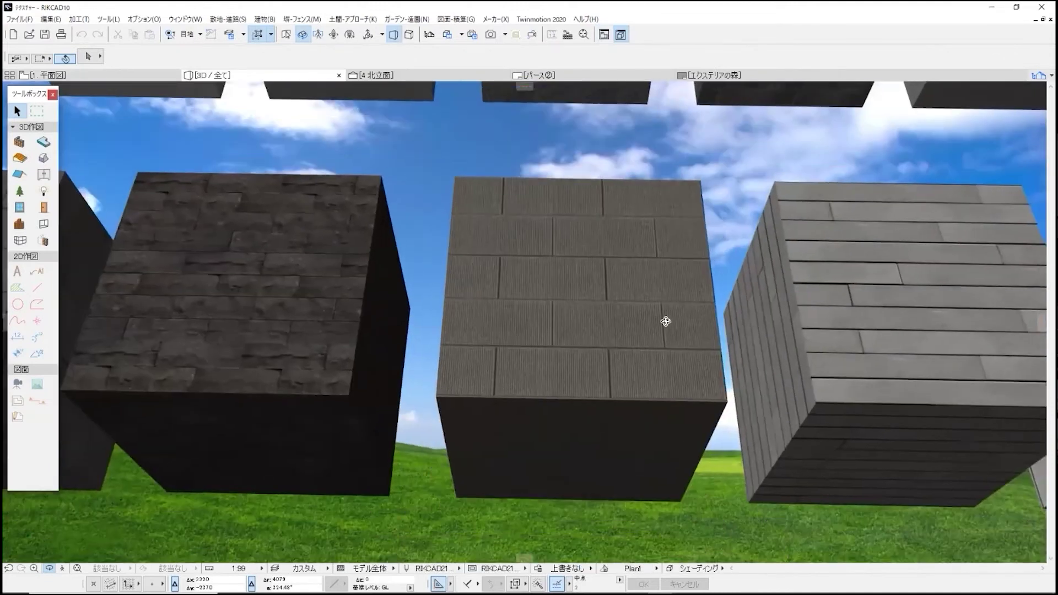
middle_click_drag(827, 322, 541, 307)
middle_click_drag(772, 311, 689, 309)
middle_click_drag(830, 328, 632, 316)
middle_click_drag(882, 320, 577, 314)
middle_click_drag(744, 311, 589, 312)
middle_click_drag(835, 298, 715, 299)
mouse_move(715, 299)
left_mouse_down()
mouse_move(524, 319)
mouse_move(724, 302)
left_mouse_up()
left_click_drag(525, 301, 427, 264)
key("F2")
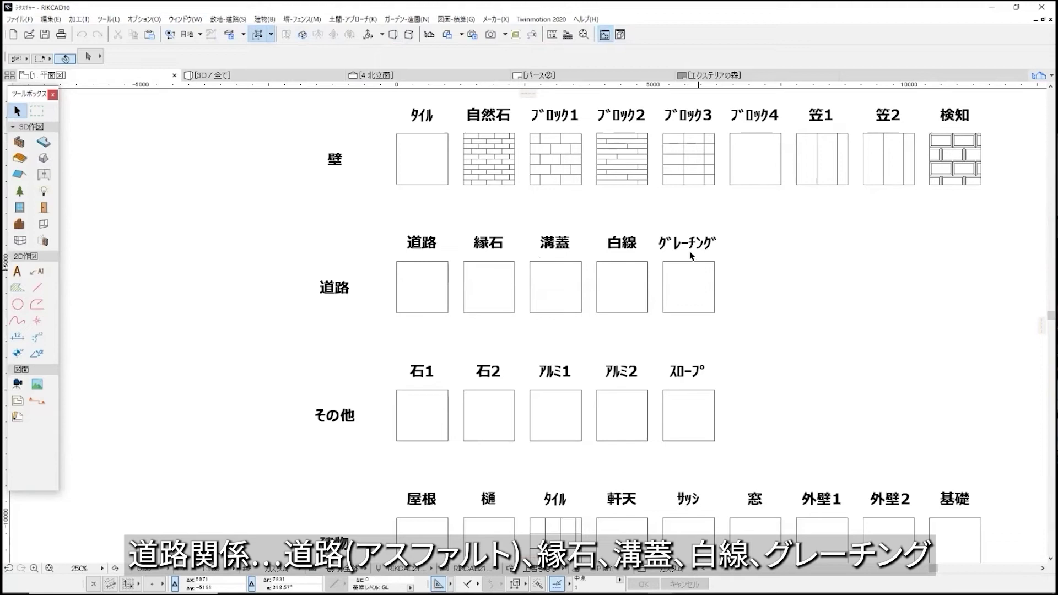
Inspect the 道路 row of texture cubes in close-up 3D, from asphalt and kerbstone to the white line and grating
key("F3")
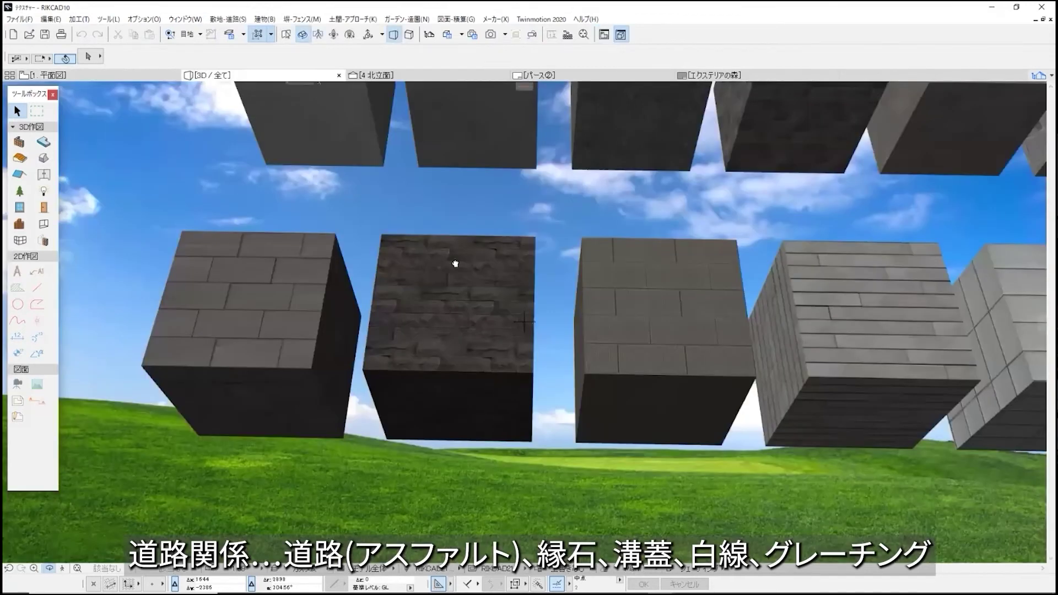
scroll(460, 297, "down", 2)
left_click_drag(300, 283, 253, 357)
middle_click_drag(477, 369, 368, 362)
middle_click_drag(616, 364, 542, 363)
scroll(559, 317, "down", 3)
middle_click_drag(559, 322, 565, 363, "shift")
middle_click_drag(474, 303, 481, 309)
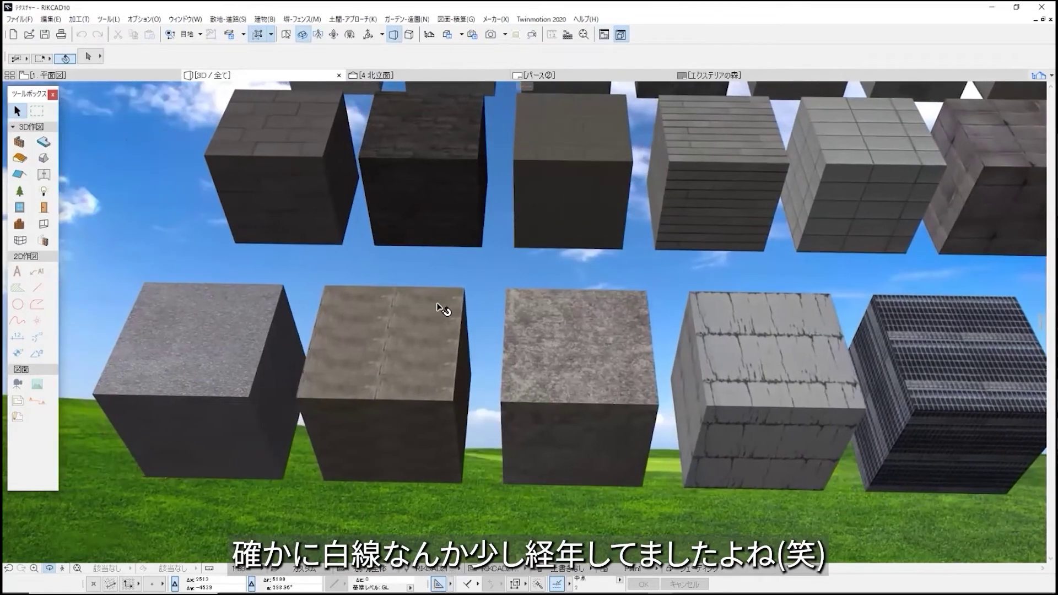
Locate the その他 row in the floor plan and inspect its stone, aluminium and slope cubes in close-up 3D
key("F2")
middle_click_drag(434, 440, 449, 312)
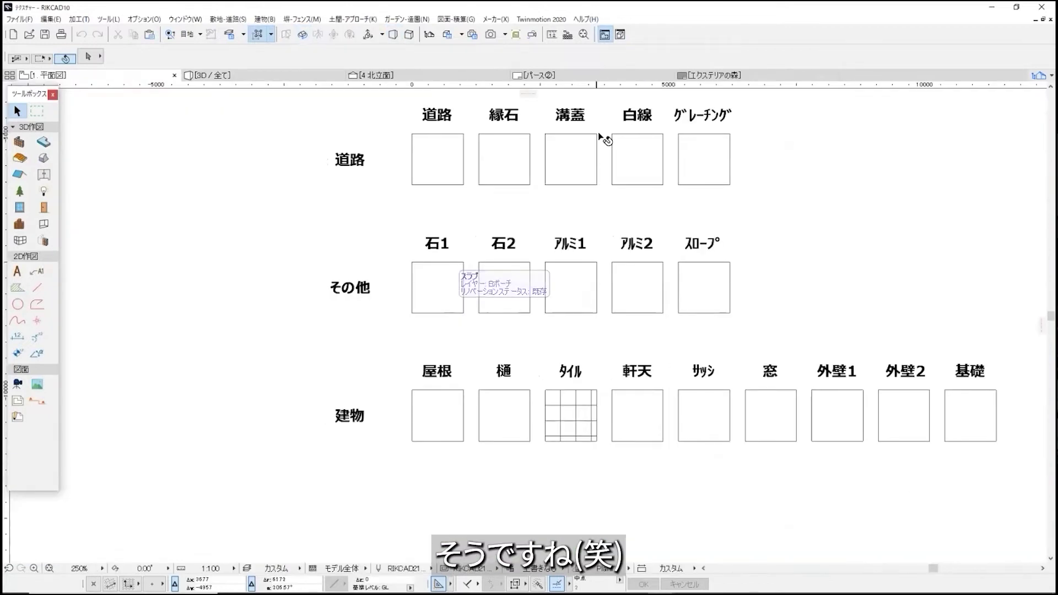
scroll(647, 217, "up", 1)
scroll(449, 307, "down", 1)
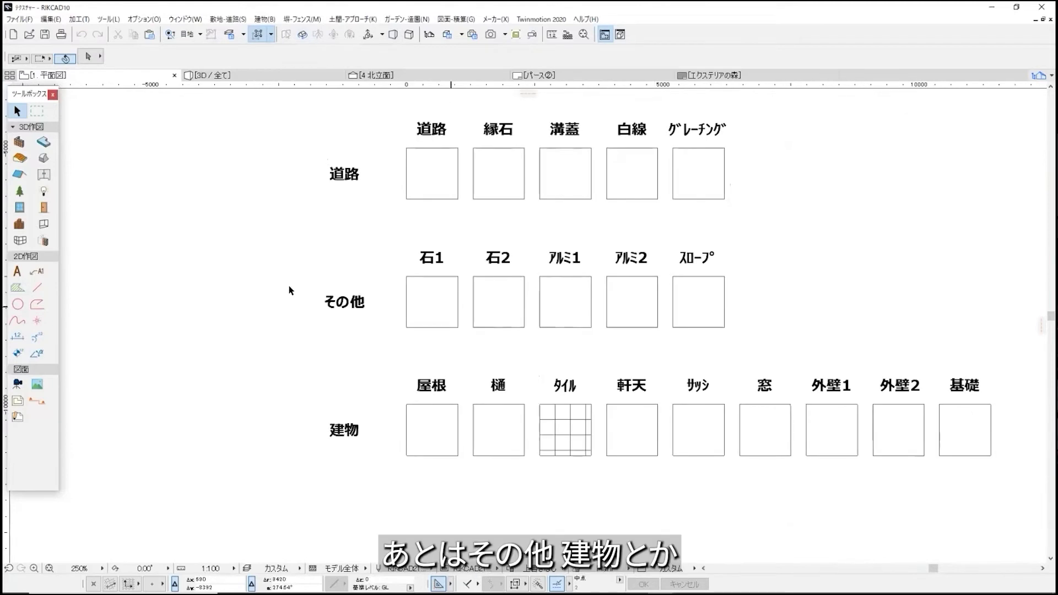
key("F3")
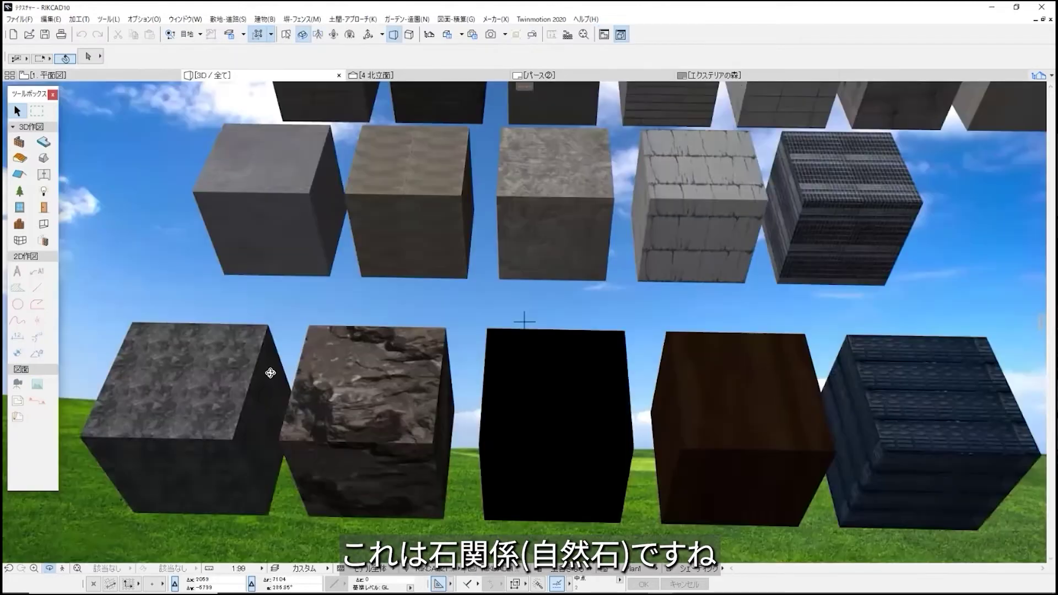
scroll(272, 374, "up", 5)
middle_click_drag(273, 389, 460, 367)
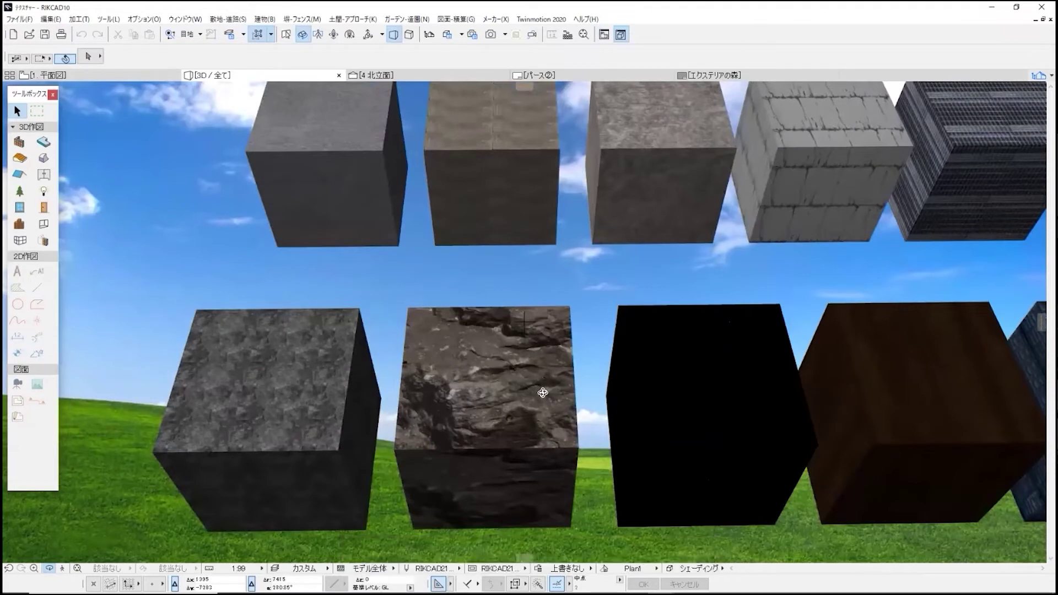
middle_click_drag(606, 377, 514, 333)
scroll(539, 361, "down", 2)
middle_click_drag(707, 330, 654, 328, "shift")
scroll(654, 328, "up", 3)
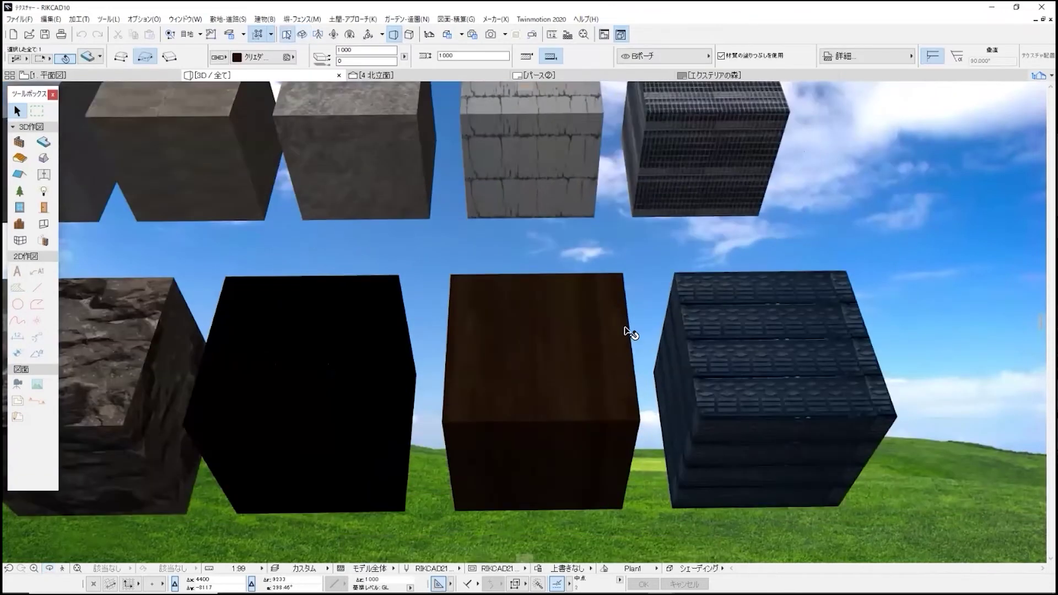
Inspect the 建物 row of texture cubes in 3D, from the roof and gutter samples onward
middle_click_drag(339, 361, 361, 318, "shift")
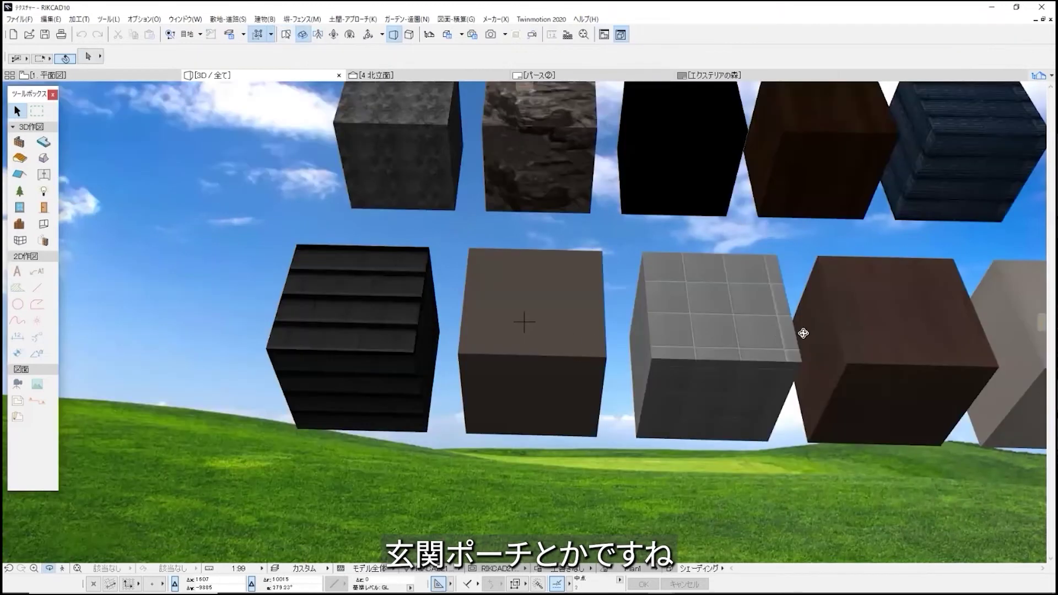
middle_click_drag(803, 332, 501, 341, "shift")
middle_click_drag(682, 340, 654, 390)
scroll(650, 425, "down", 3)
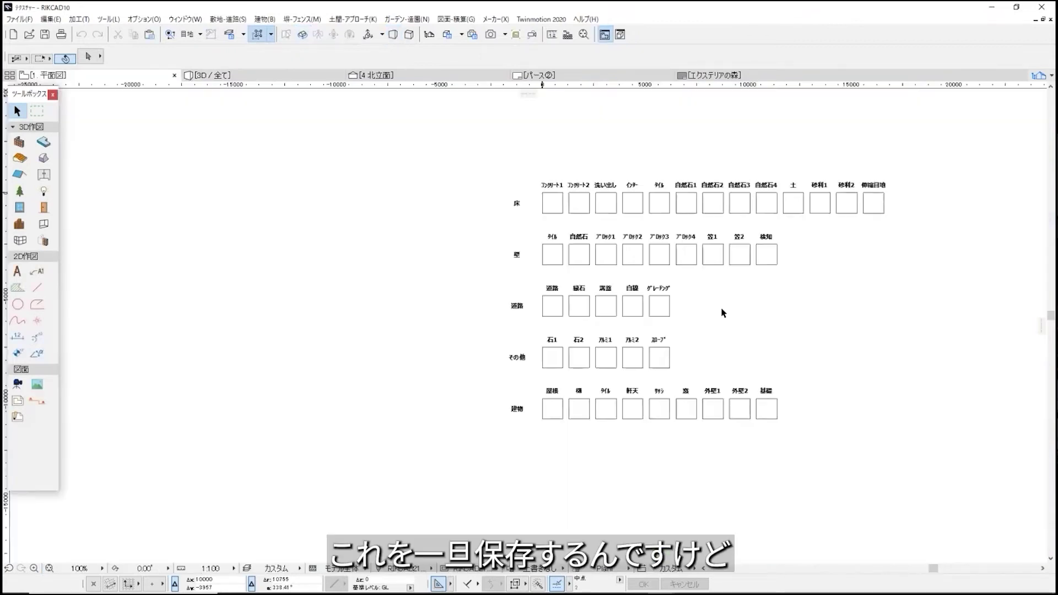
Check which file types can be saved from the 2D floor plan, leaving the plan unsaved
middle_click_drag(782, 283, 773, 282)
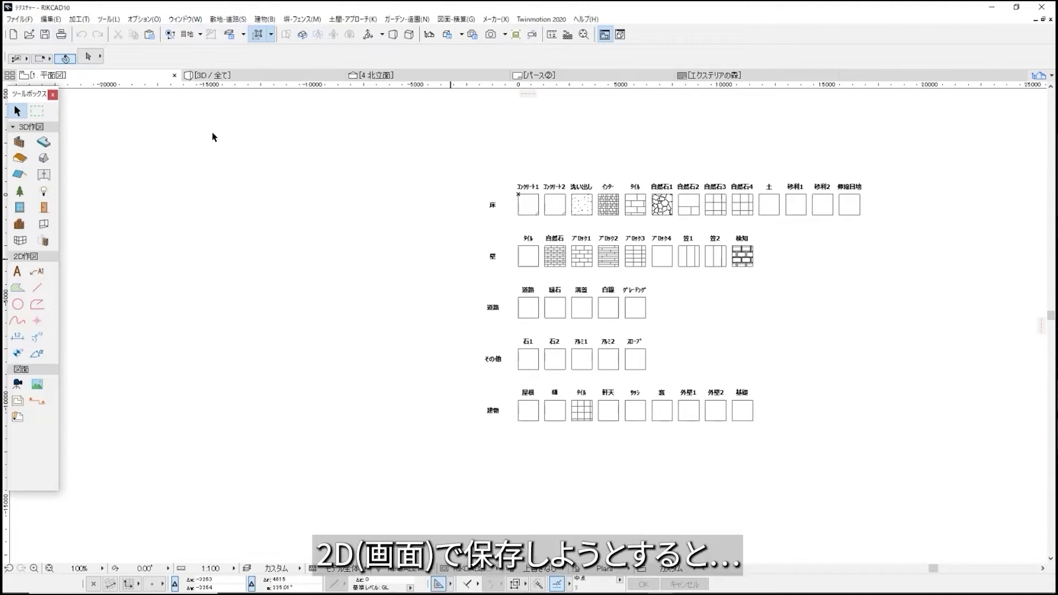
left_click(22, 19)
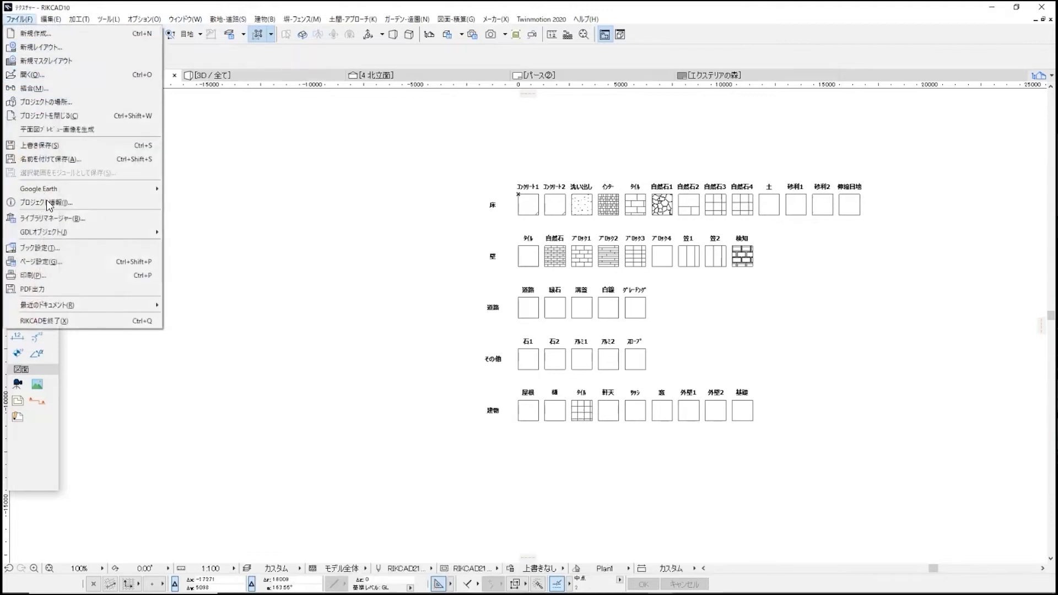
left_click(46, 159)
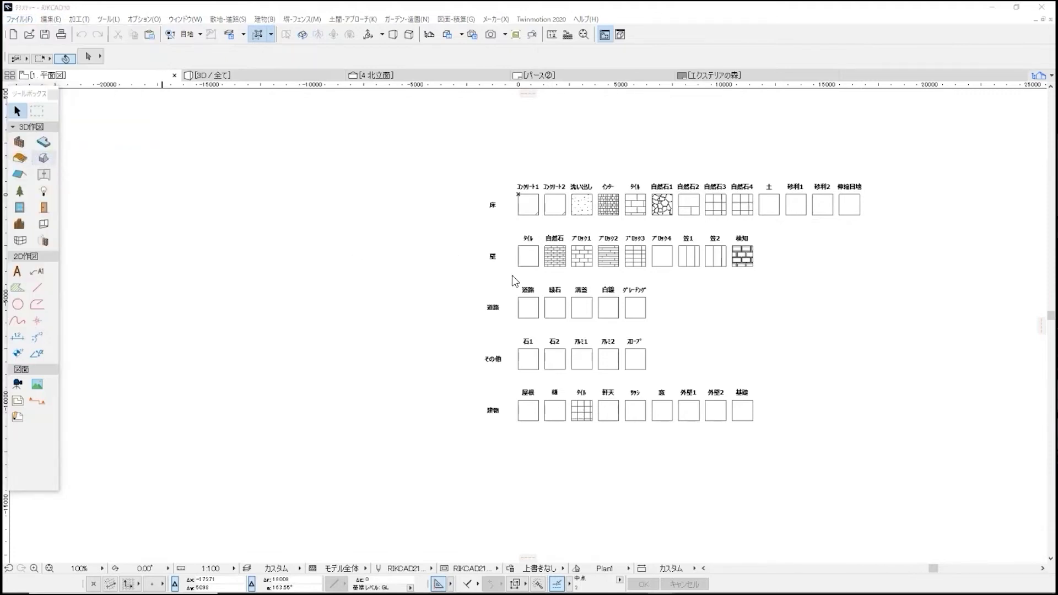
left_click(621, 353)
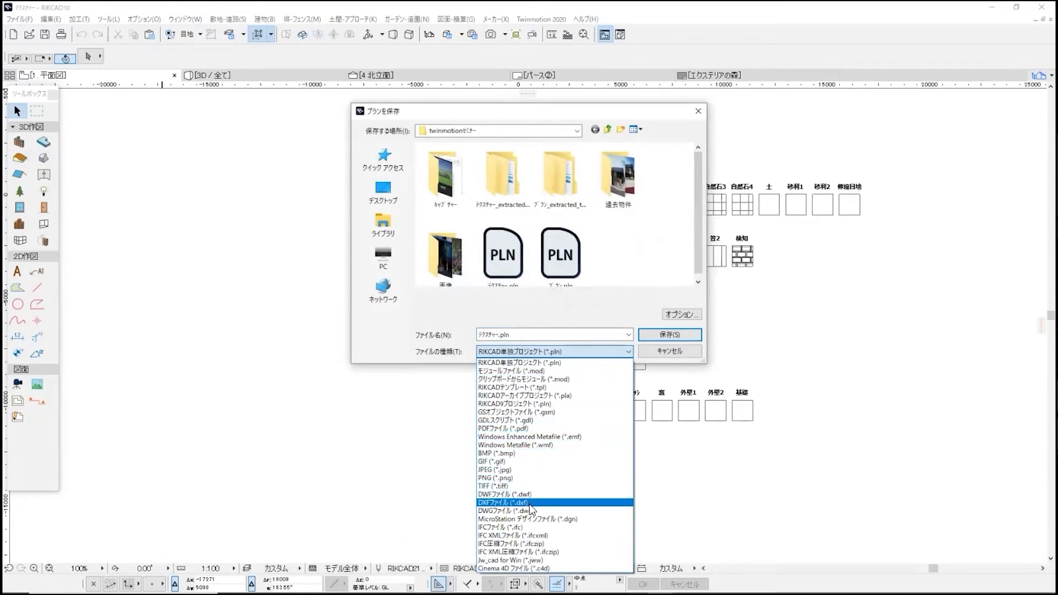
left_click(676, 352)
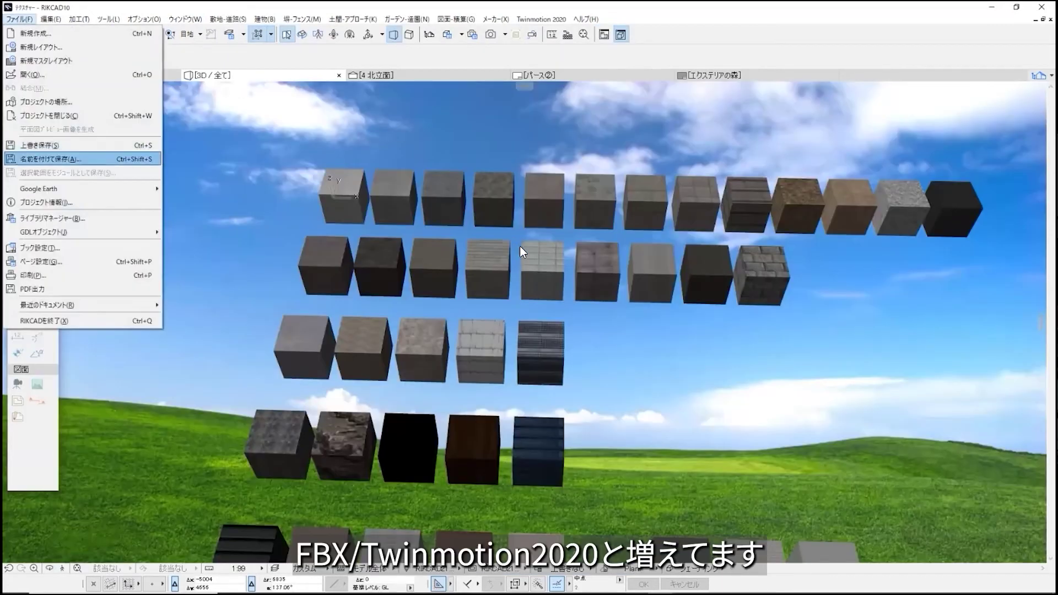
Save the 3D view of the texture cubes as テクスチャー.fbx in the Twinmotion 2020 (*.fbx) format
left_click(554, 246)
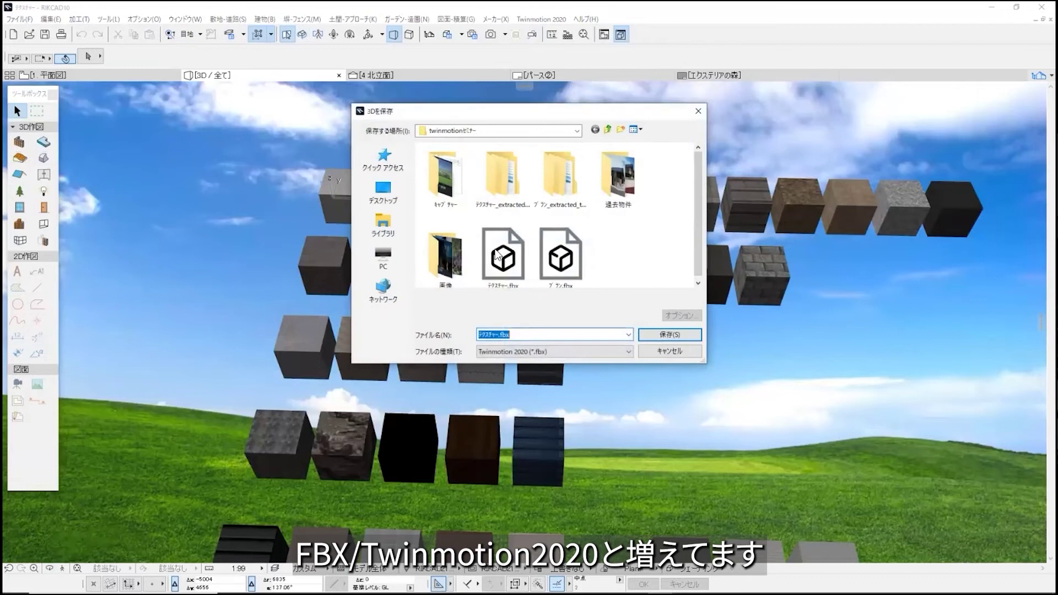
left_click(554, 351)
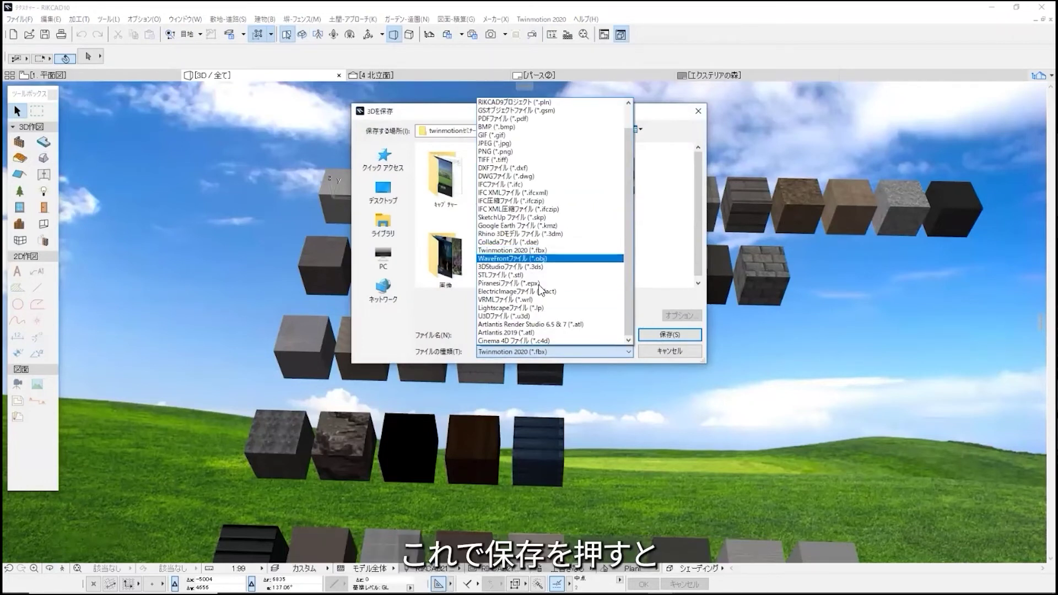
left_click(669, 336)
left_click(670, 335)
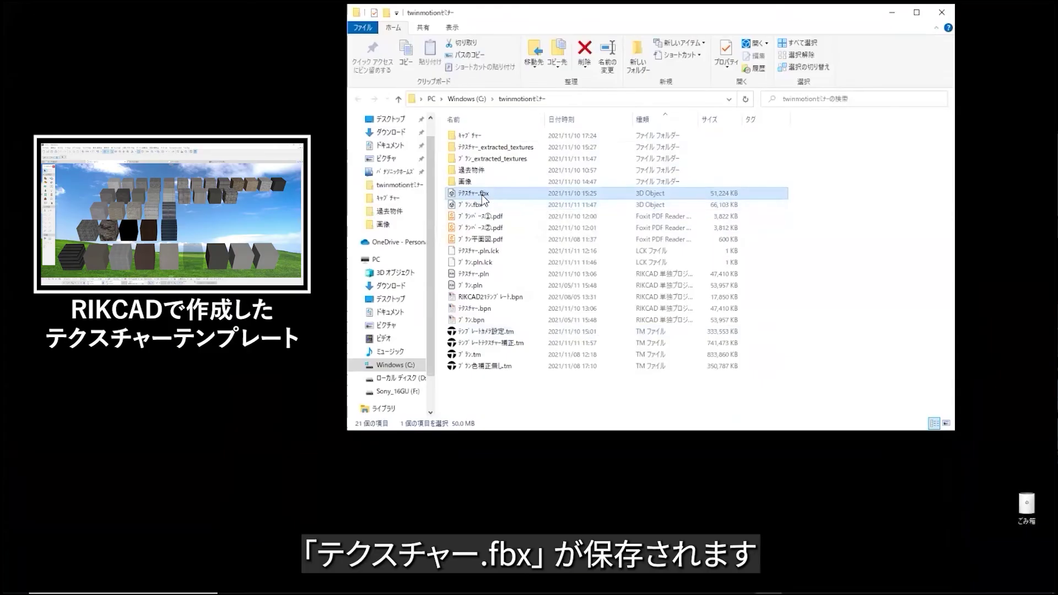
Locate テクスチャー.fbx and プラン.fbx in the twinmotionセミナー folder and open テンプレートカメラ設定.tm in Twinmotion
mouse_move(492, 194)
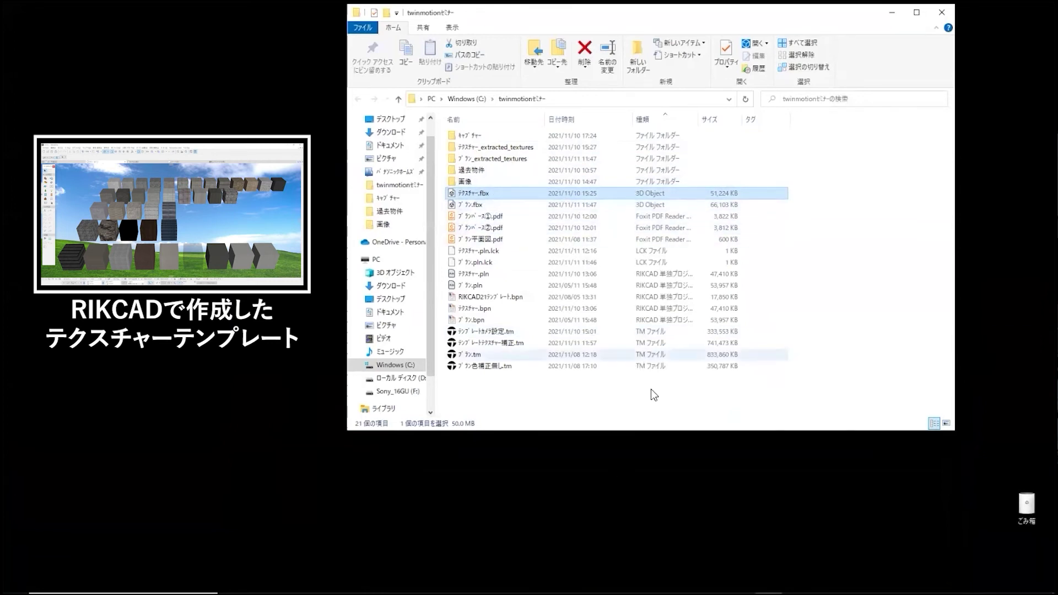
left_click(479, 205)
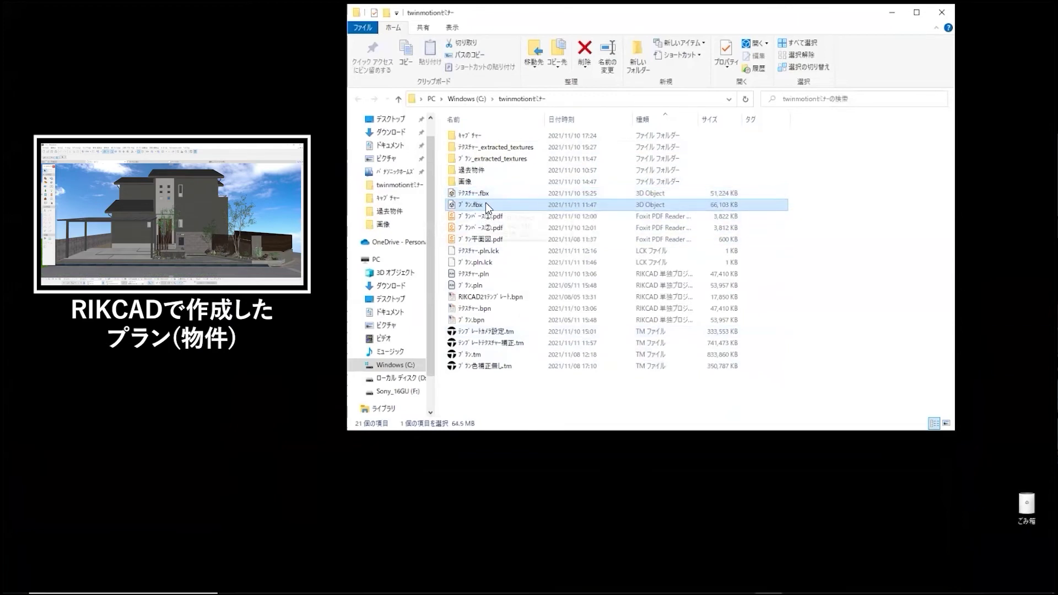
left_click(827, 213)
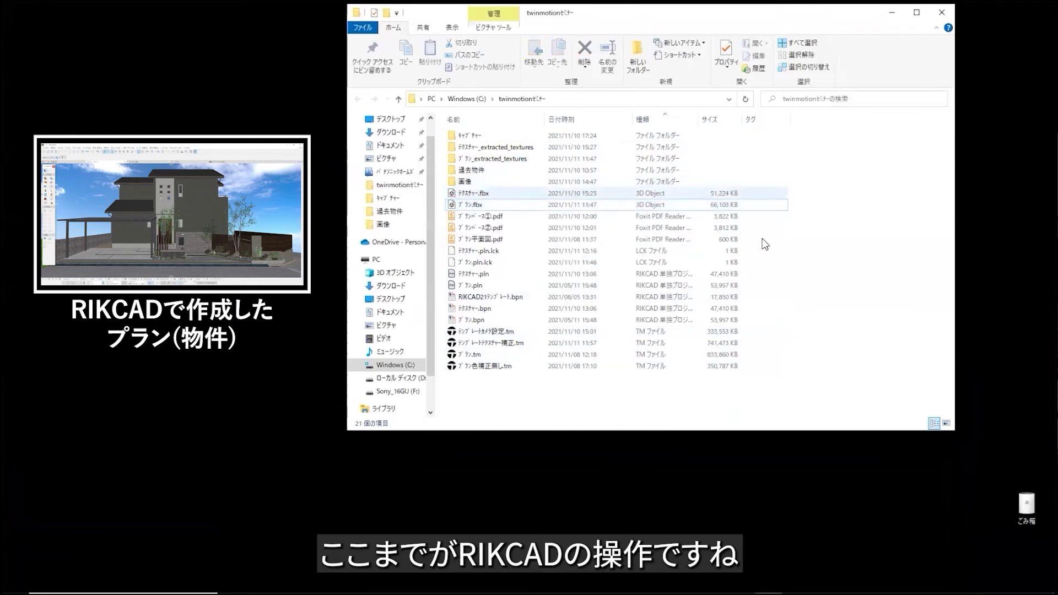
double_click(515, 330)
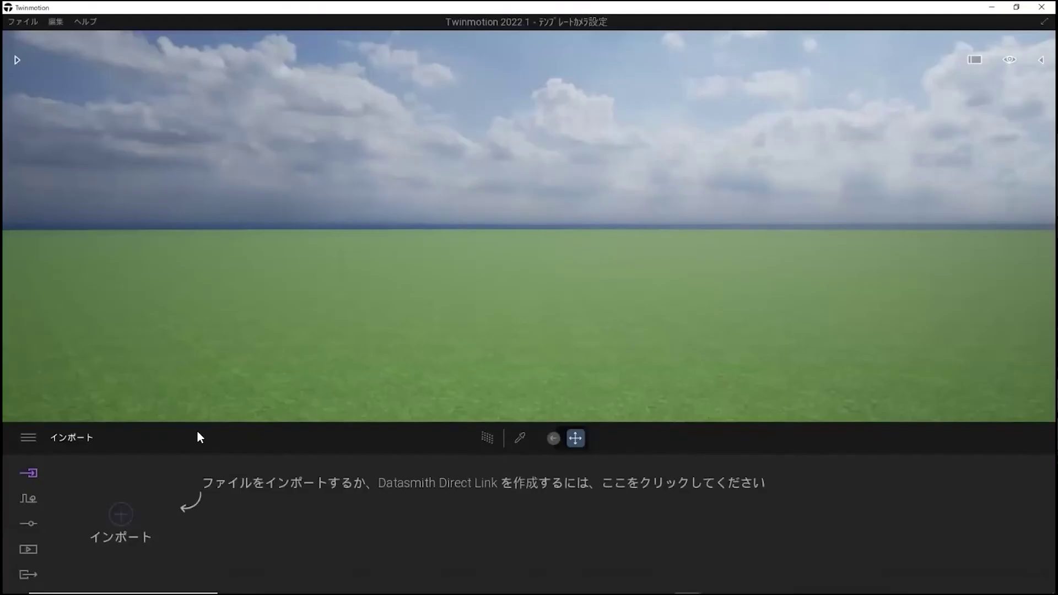
Review the template's preset stills 静止画1 to 静止画6 one by one and return to 静止画1
left_click(28, 549)
left_click(212, 518)
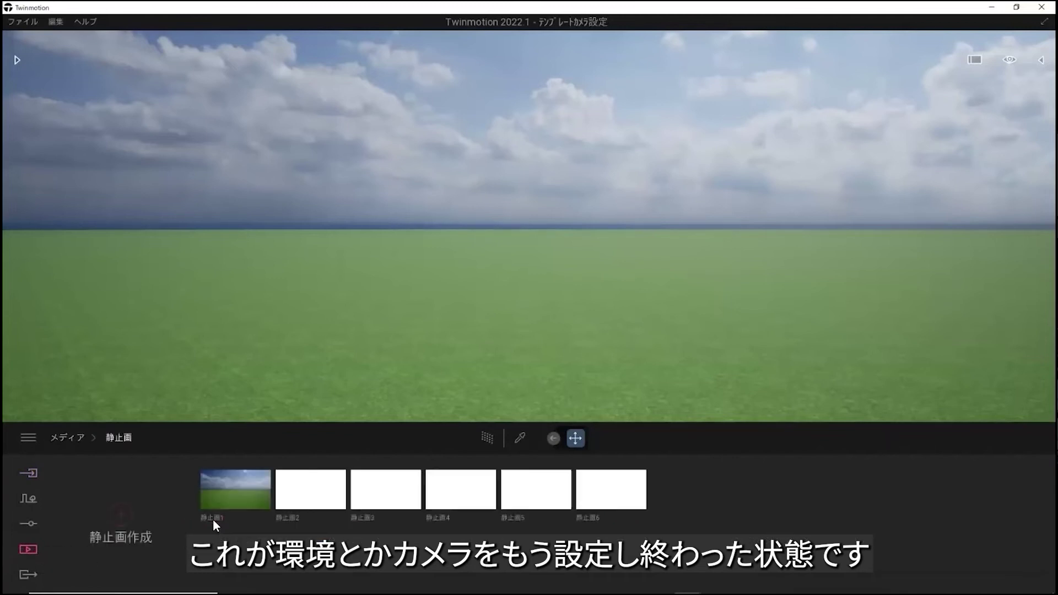
left_click(255, 498)
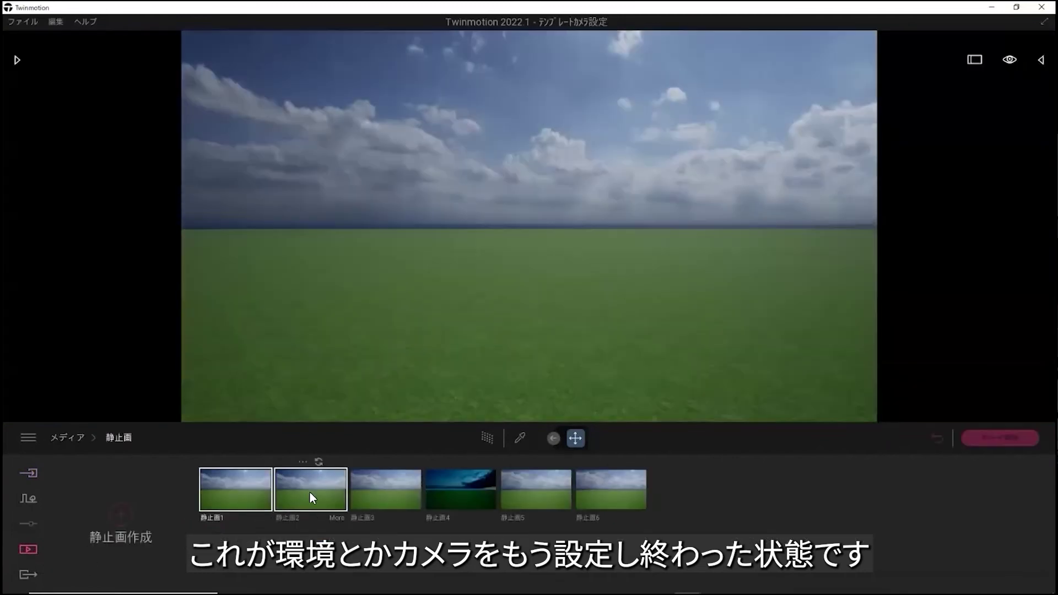
left_click(310, 491)
left_click(381, 493)
left_click(447, 490)
left_click(547, 484)
left_click(615, 484)
left_click(220, 500)
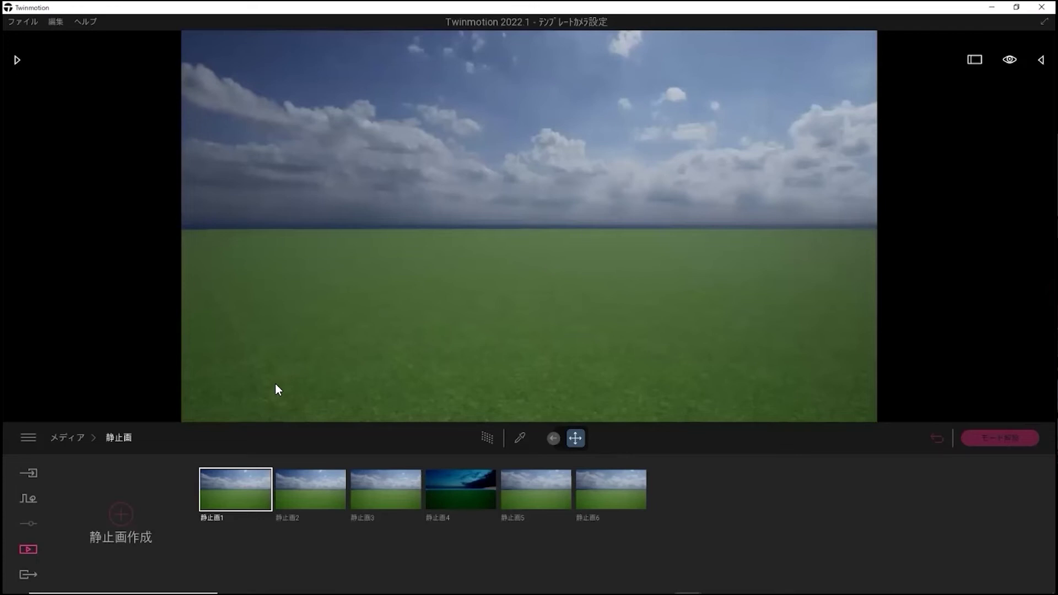
Import プラン.fbx from the twinmotionセミナー folder into the template as geometry
left_click(30, 472)
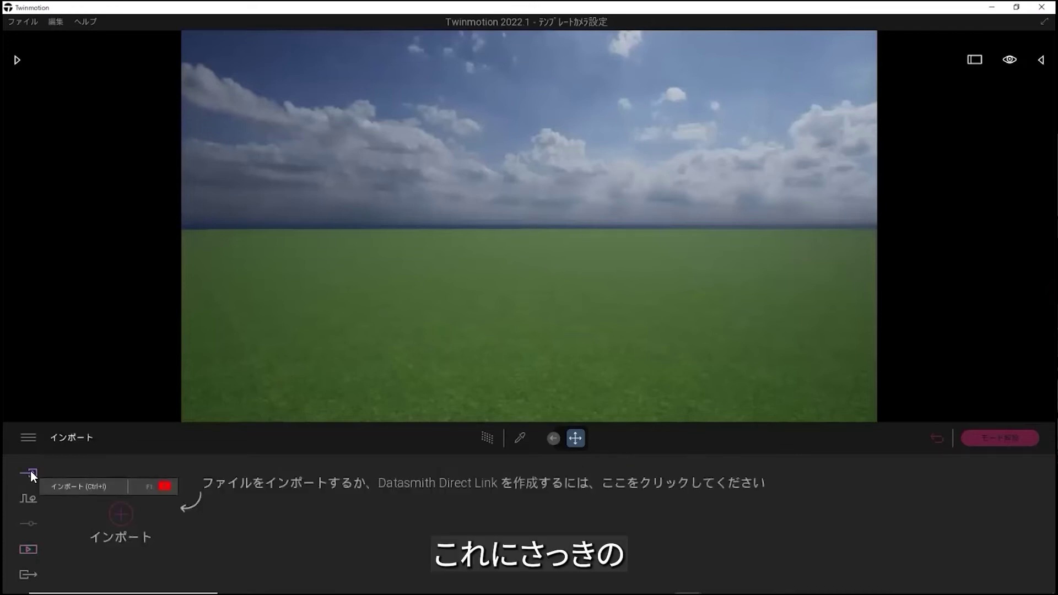
left_click(121, 514)
left_click(579, 286)
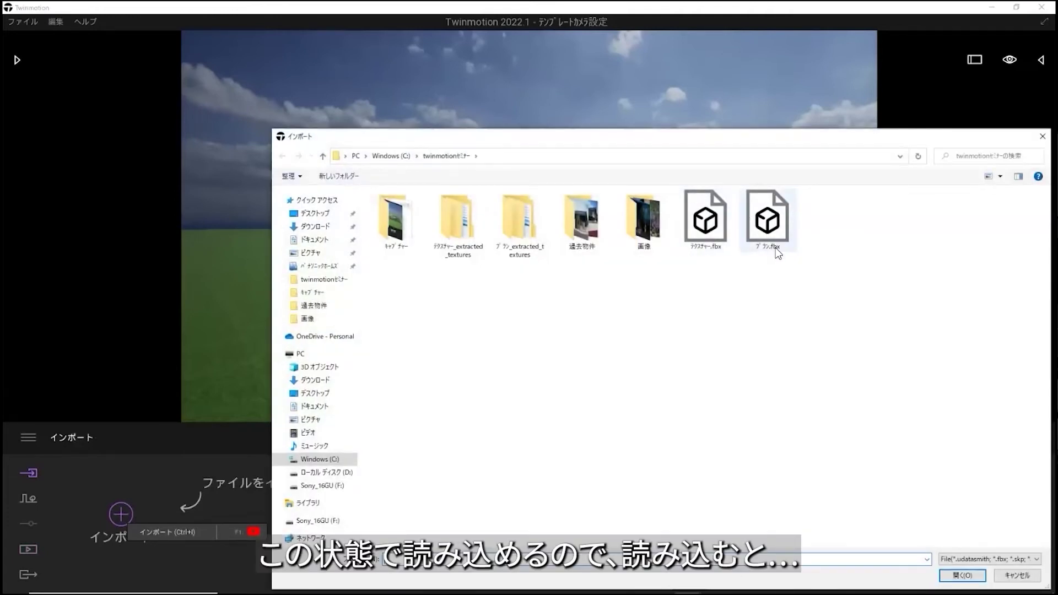
left_click(765, 218)
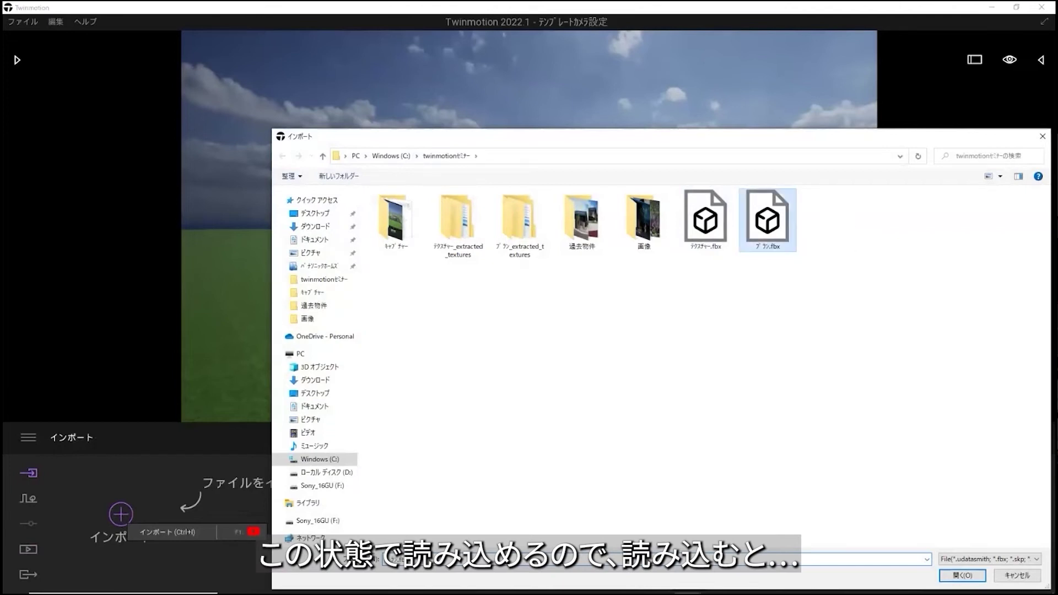
key("Return")
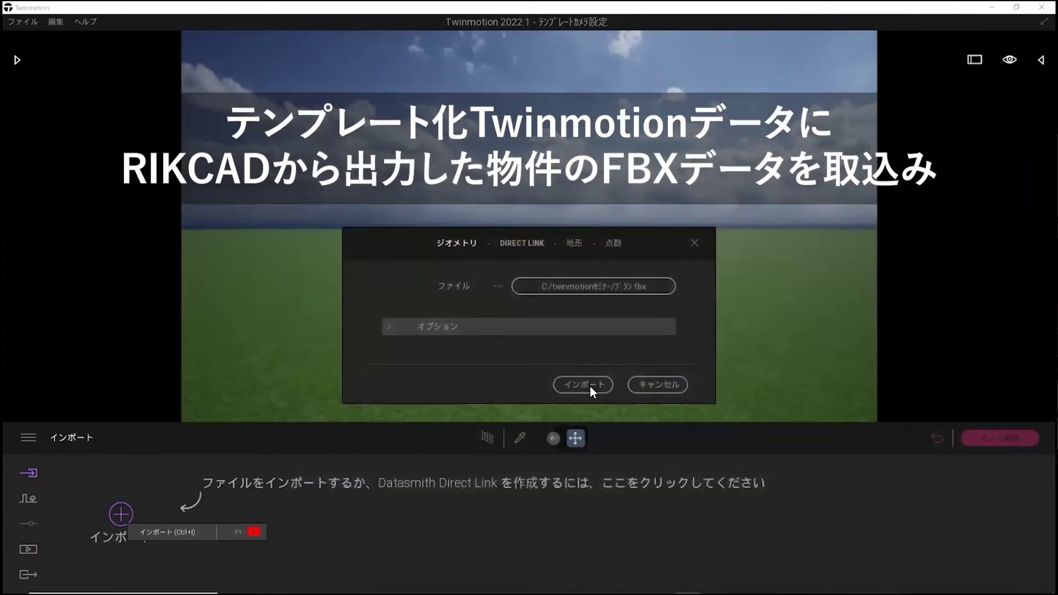
left_click(589, 385)
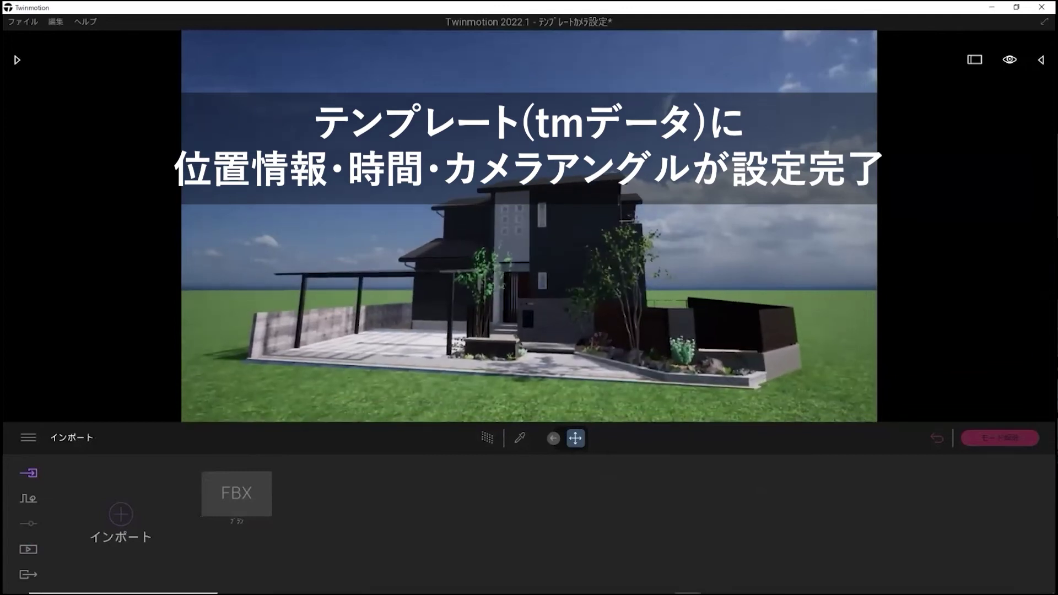
Examine the imported house through the preset stills, excluding the night scene, and look over its front from 静止画1
left_click(29, 550)
left_click(217, 512)
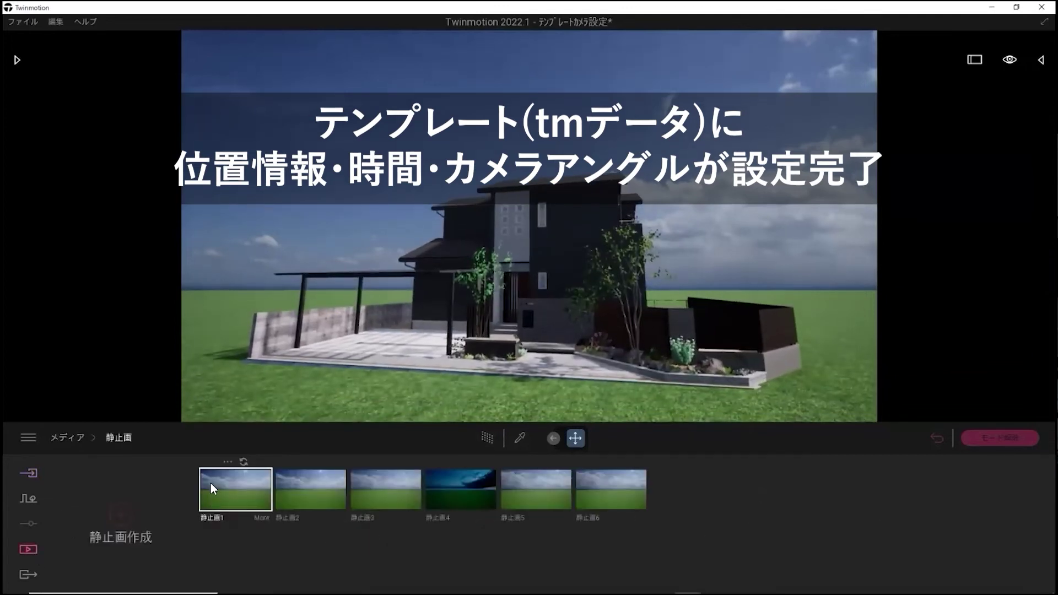
left_click(307, 501)
left_click(410, 494)
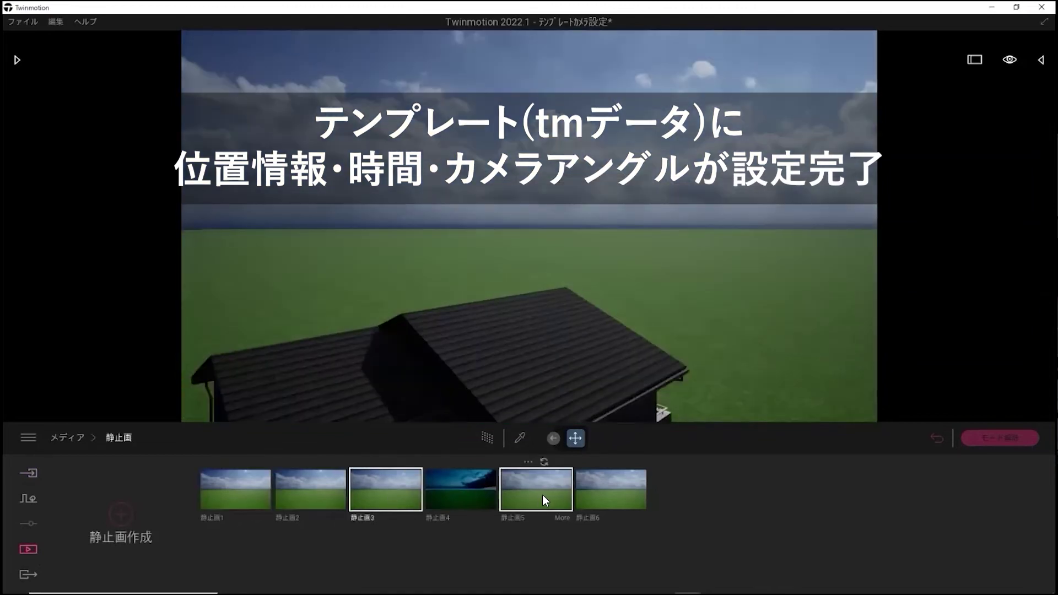
left_click(542, 494)
left_click(610, 494)
left_click(247, 494)
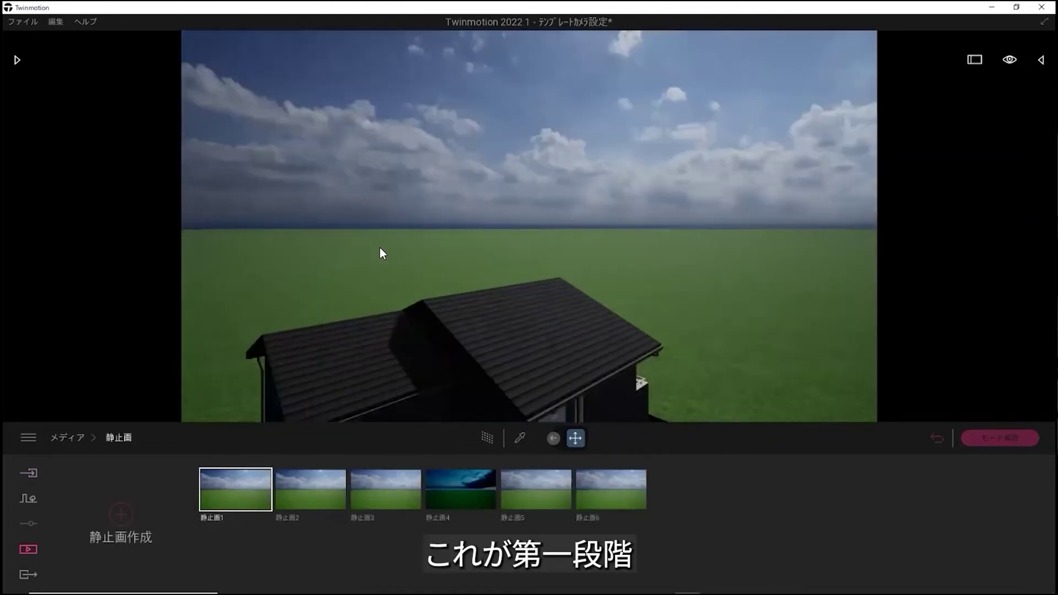
middle_click_drag(580, 257, 495, 251)
scroll(589, 255, "down", 3)
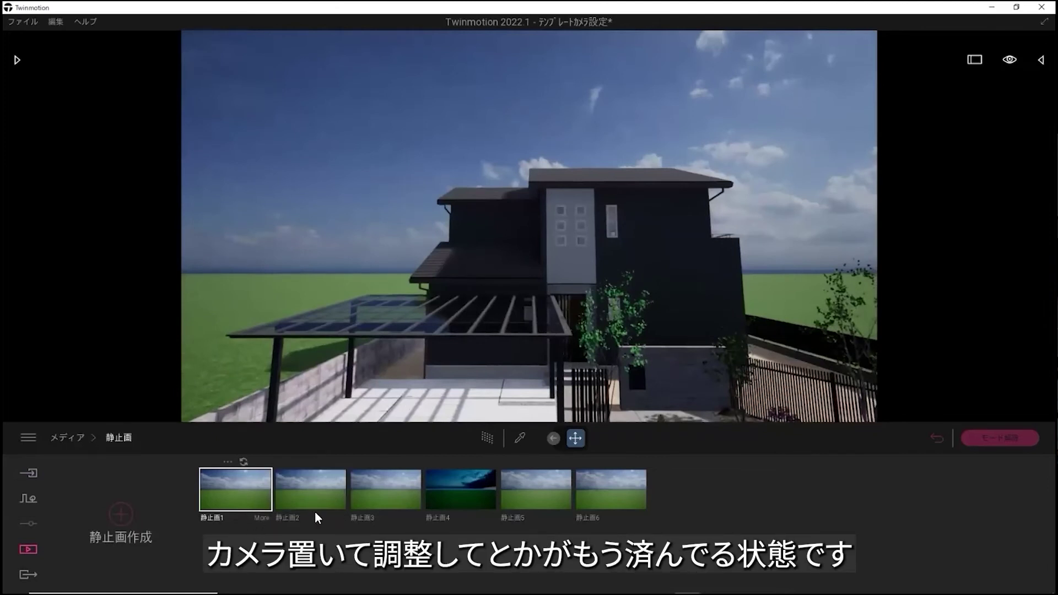
Look over the light settings of 静止画1 and view the imported house in the night still 静止画4
left_click(262, 518)
left_click(353, 523)
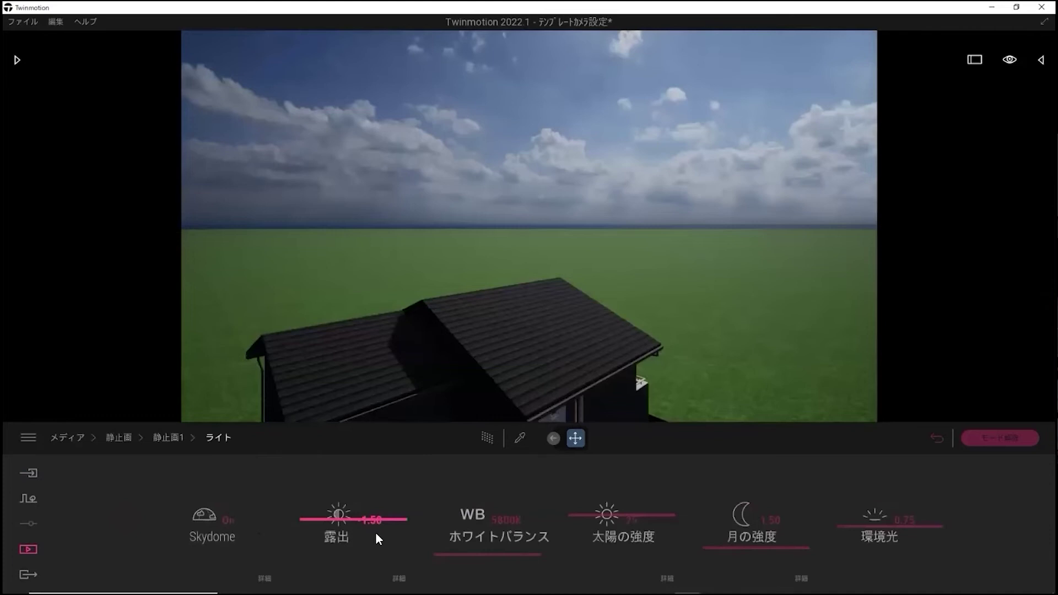
left_click(119, 438)
left_click(462, 498)
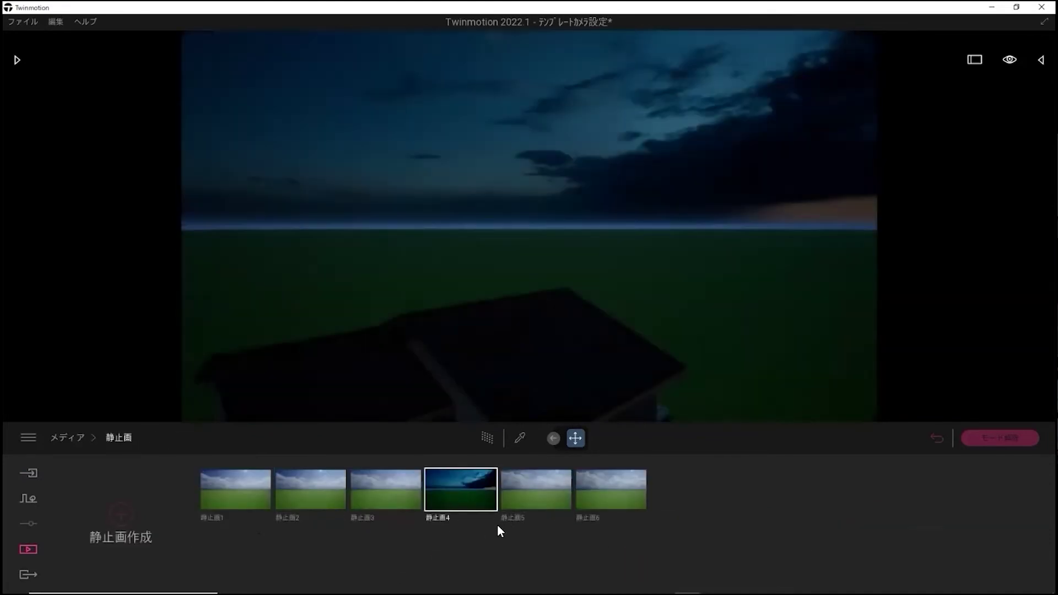
Open the light settings of the night still 静止画4
left_click(487, 518)
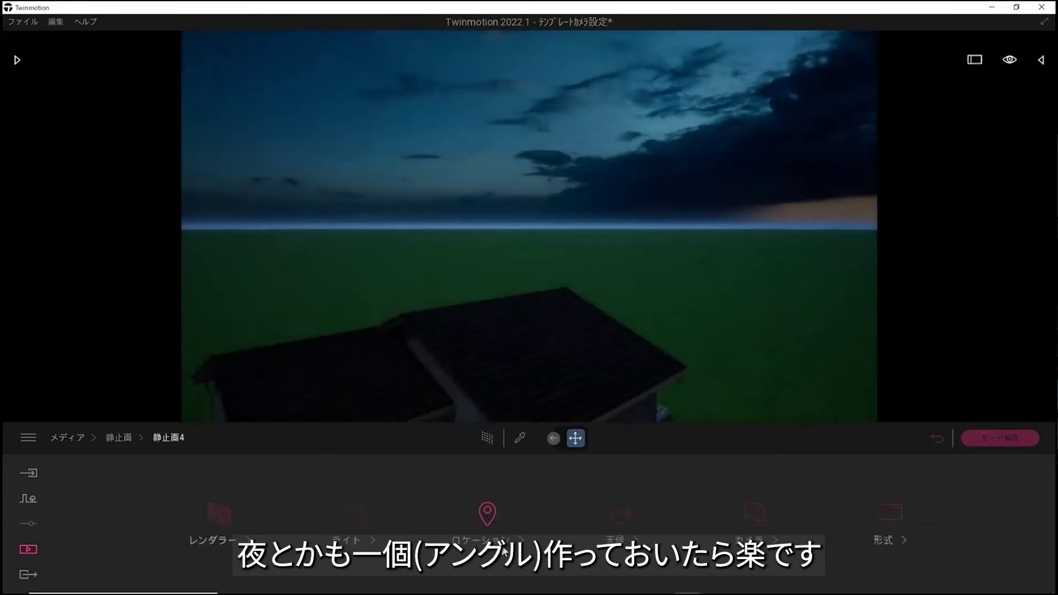
left_click(348, 517)
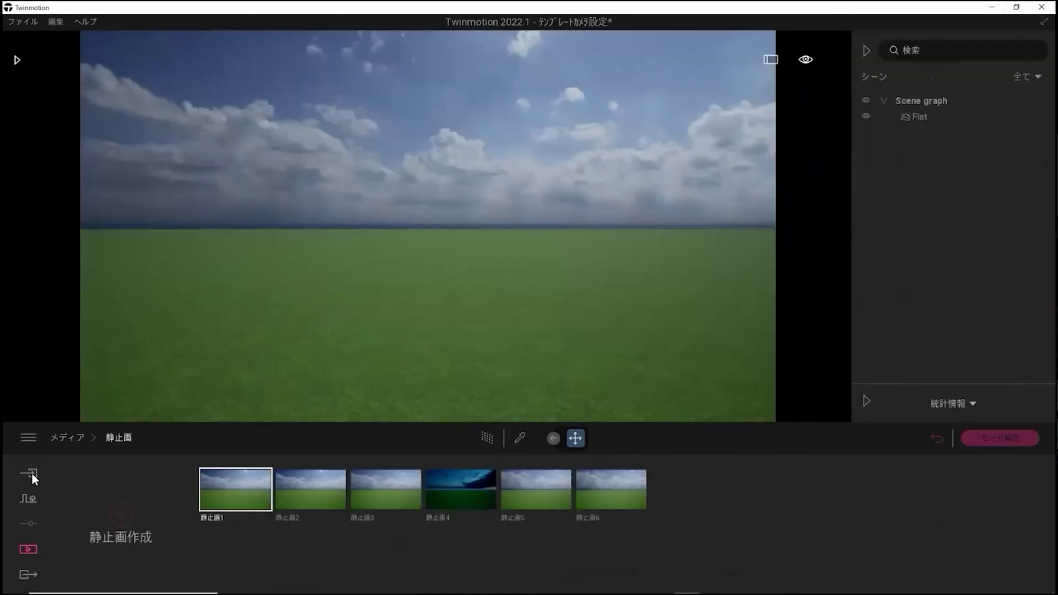
Import テクスチャー.fbx from the twinmotionセミナー folder into the empty template as geometry
left_click(30, 473)
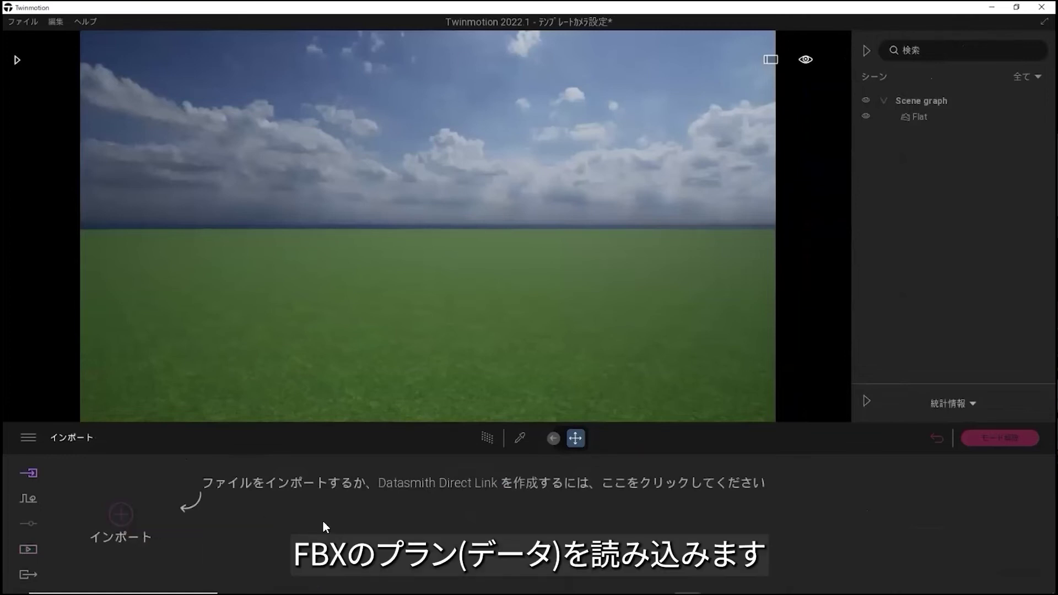
left_click(124, 514)
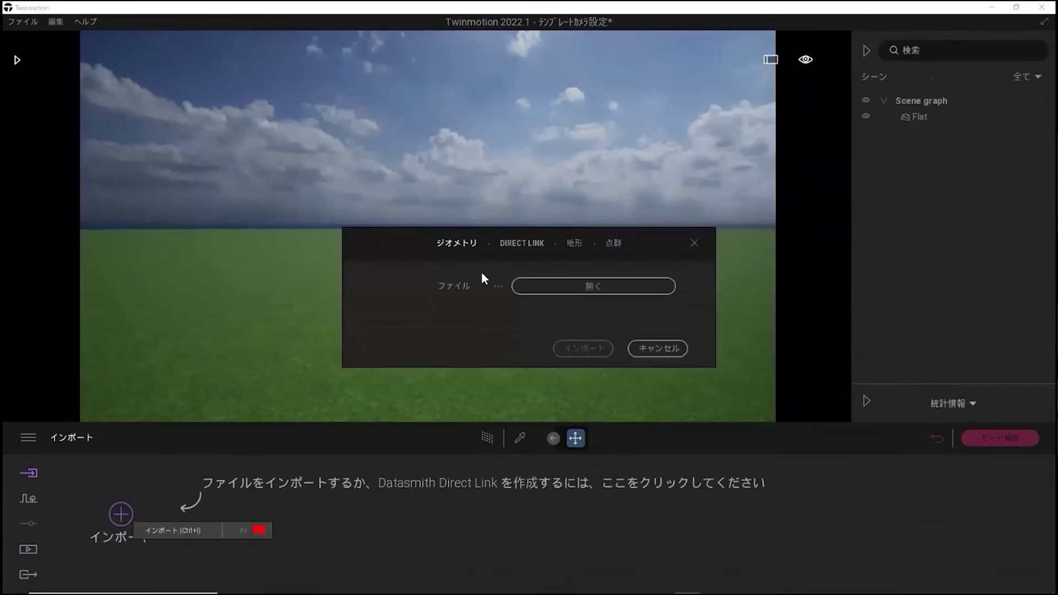
left_click(566, 284)
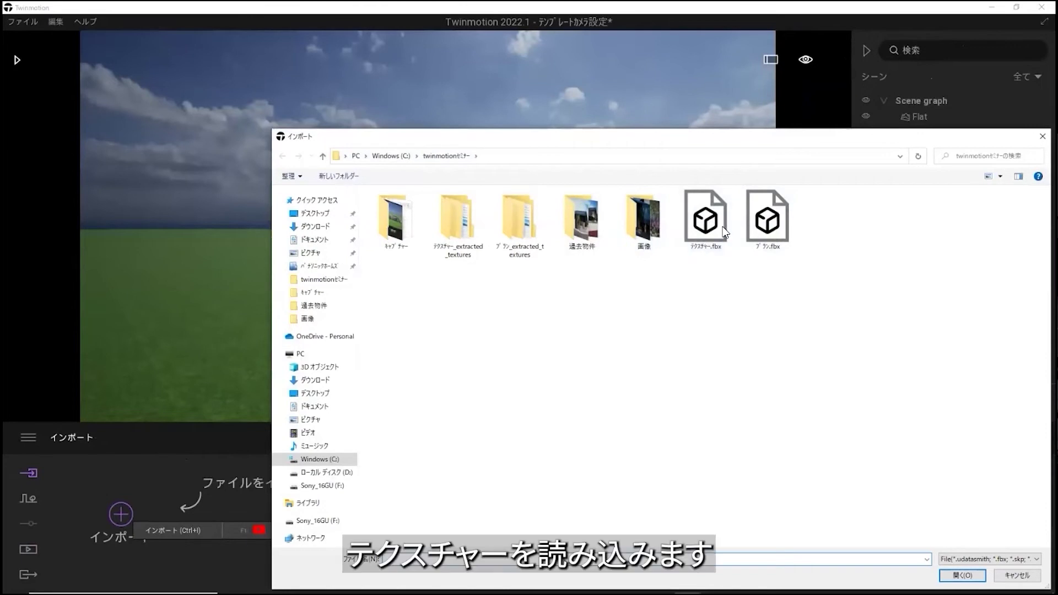
double_click(707, 218)
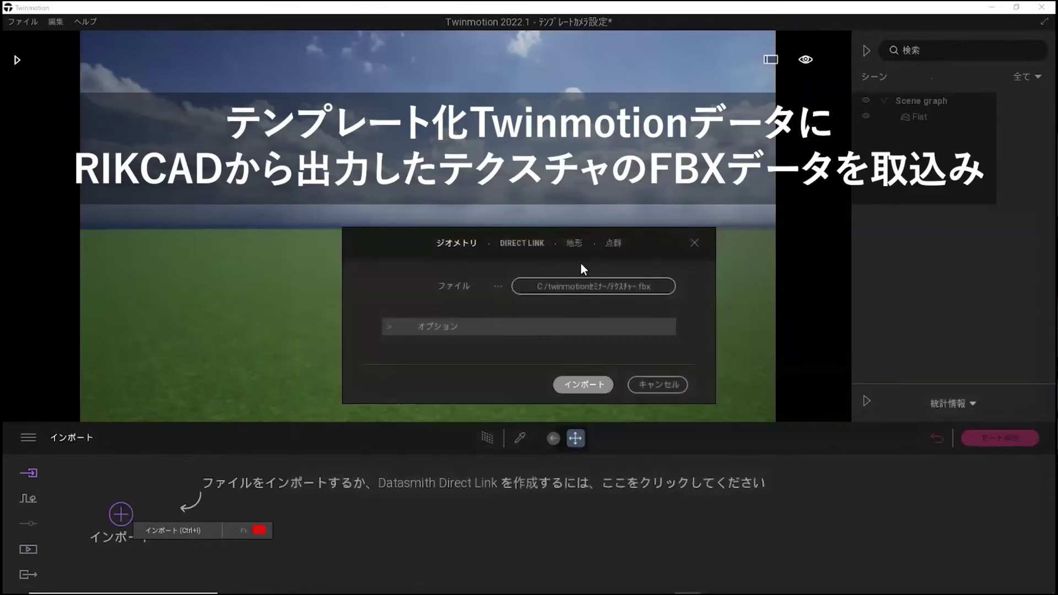
left_click(583, 388)
left_click(617, 398)
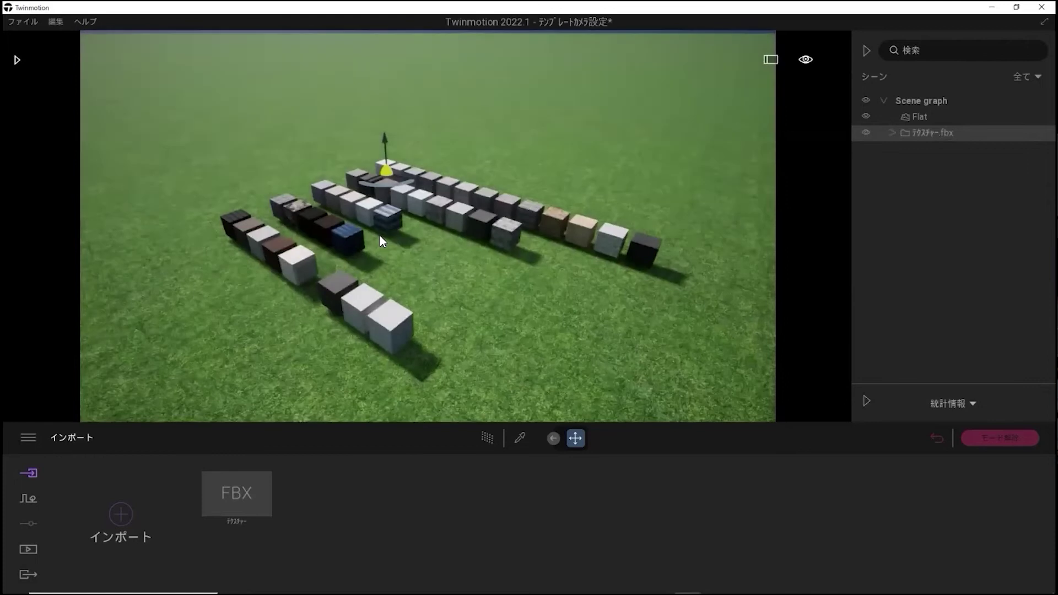
Examine the imported texture cubes up close and sample several front-row cubes, including 洗出しジャミコン, with the Material picker
middle_click_drag(379, 236, 209, 308, "shift")
middle_click_drag(255, 272, 419, 303, "shift")
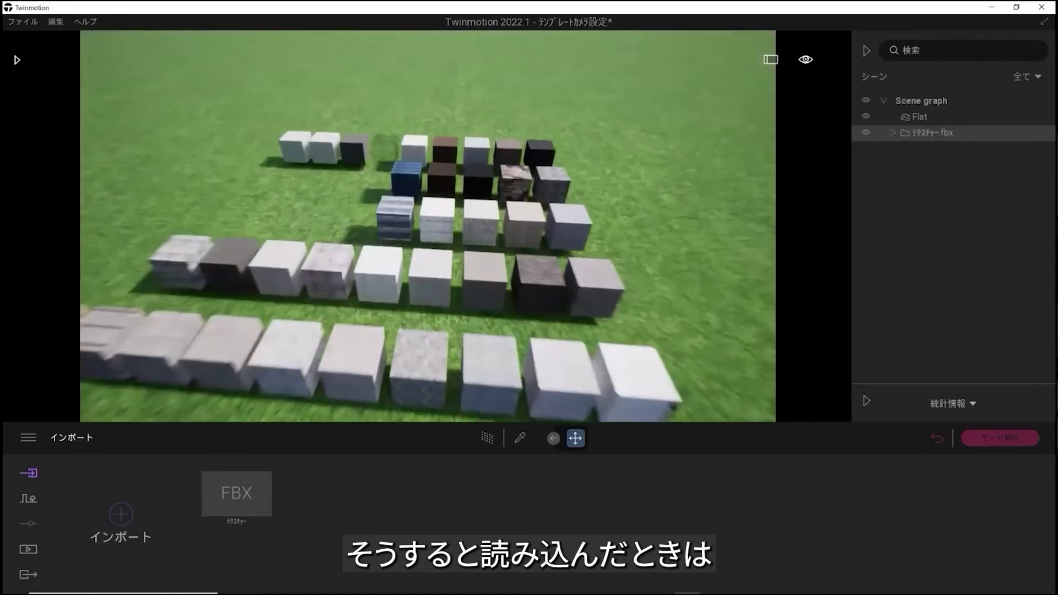
scroll(383, 272, "up", 3)
scroll(605, 414, "up", 2)
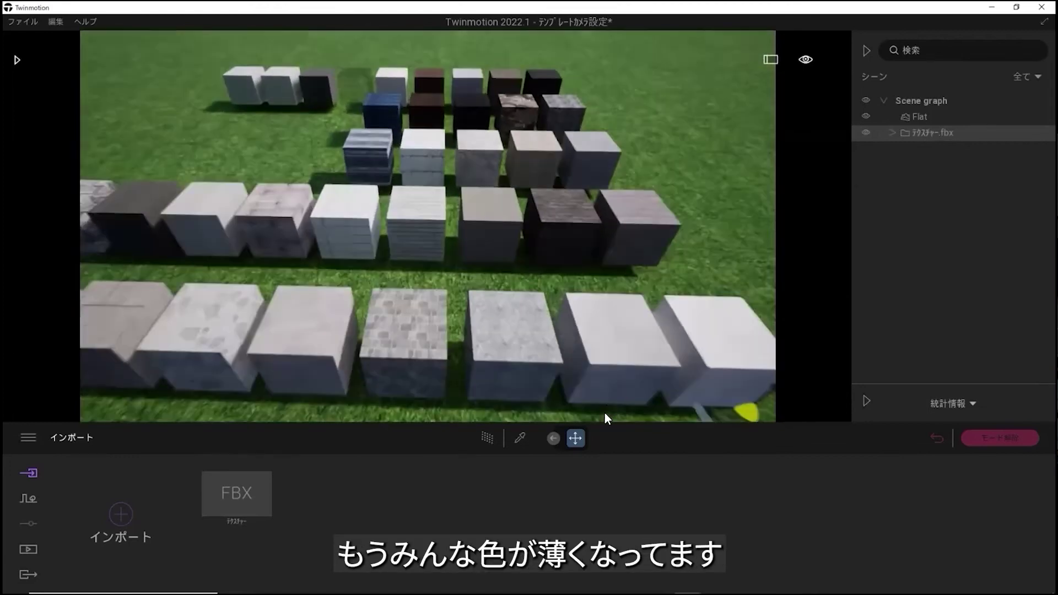
left_click(519, 438)
left_click(583, 344)
left_click(537, 349)
left_click(418, 356)
middle_click_drag(418, 357, 517, 347)
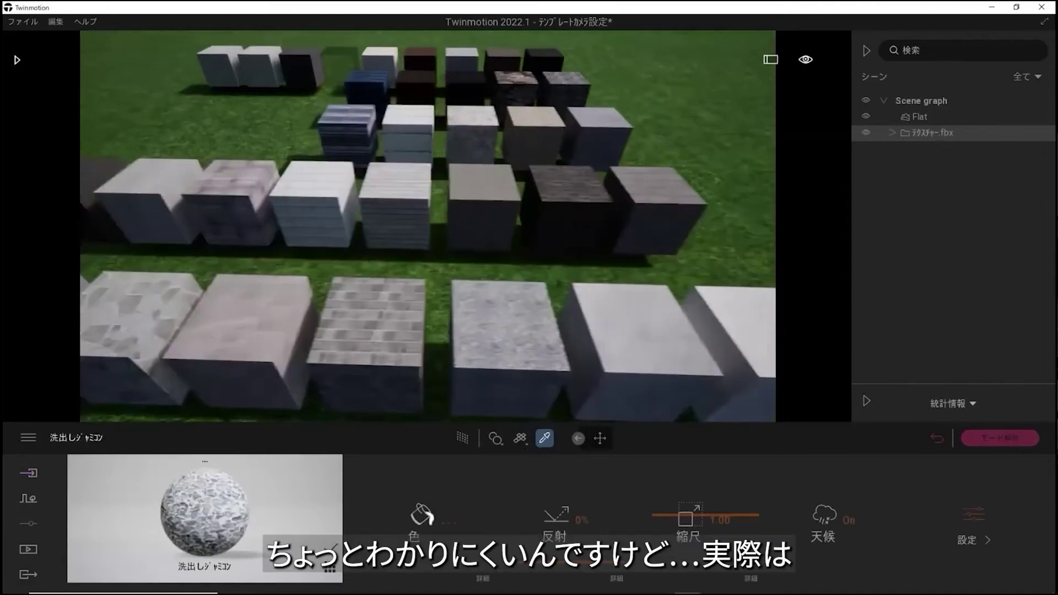
left_click(292, 331)
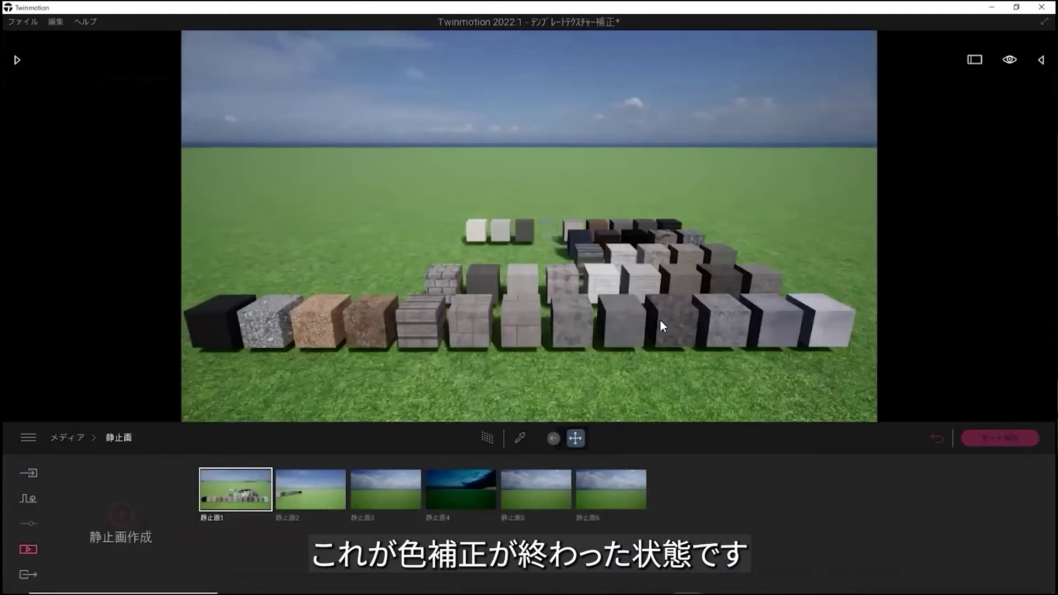
In the テンプレートテクスチャー補正 project, sample the カッシアエイジブラウン cube and inspect its colour in the colour picker, then cancel
key("w")
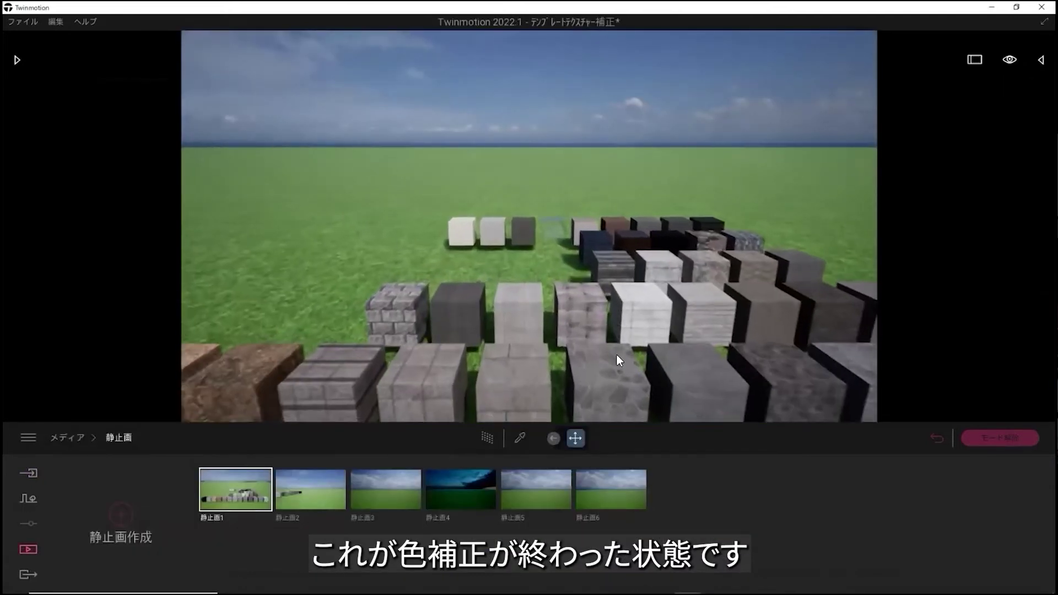
key("d")
key("q")
left_click(519, 438)
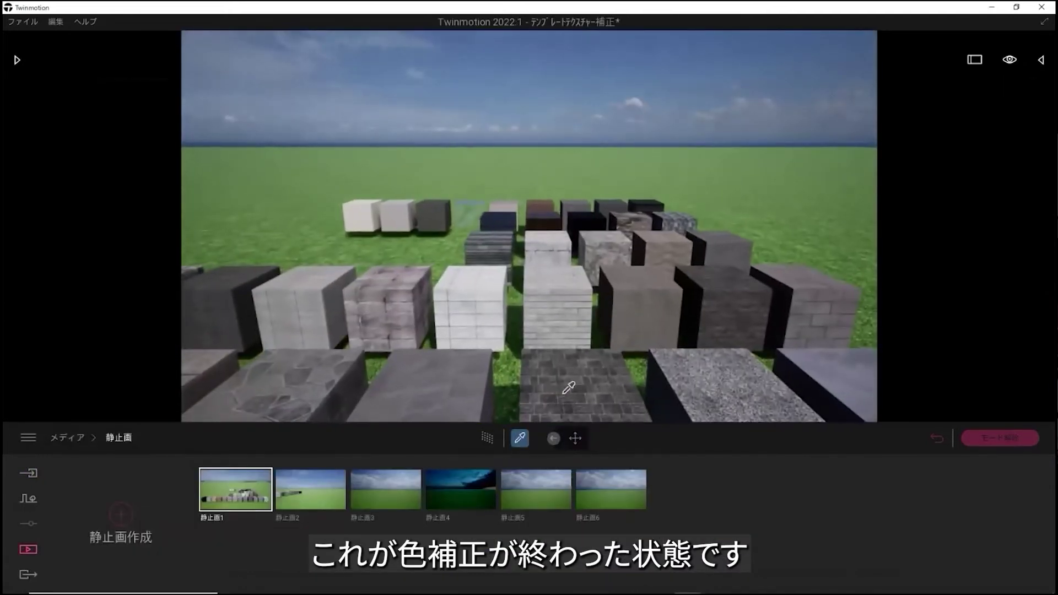
left_click(579, 387)
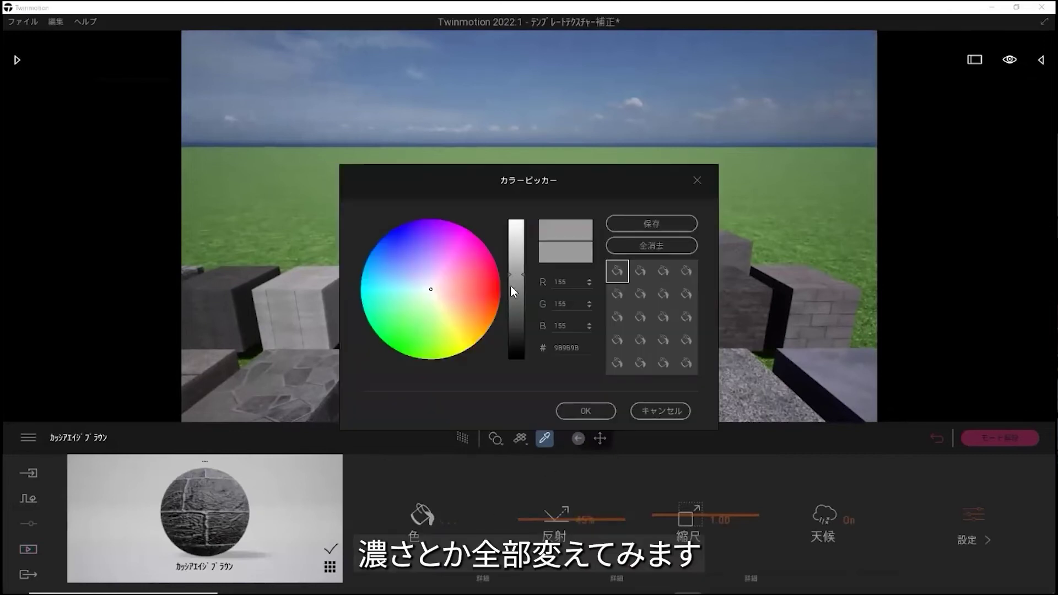
left_click(677, 410)
Sample the 土間(側面) and 普通ブロック cubes with the Material picker and look over the rows of colour-corrected cubes
middle_click_drag(712, 379, 597, 363)
left_click(615, 340)
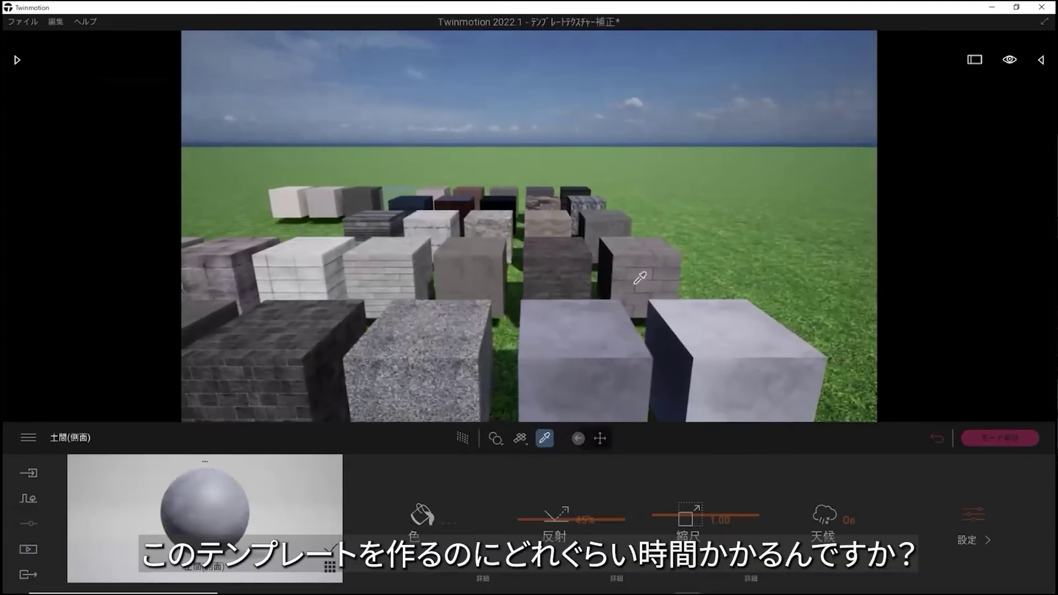
scroll(562, 256, "down", 5)
mouse_move(557, 267)
middle_mouse_down("shift")
mouse_move(558, 295)
mouse_move(567, 280)
middle_mouse_up("shift")
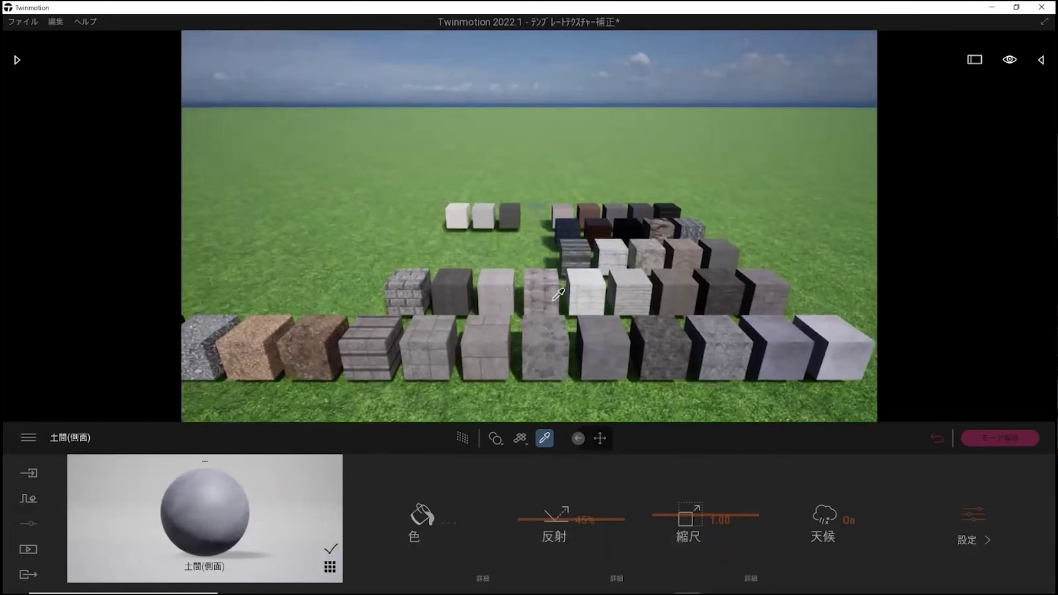
scroll(538, 296, "up", 3)
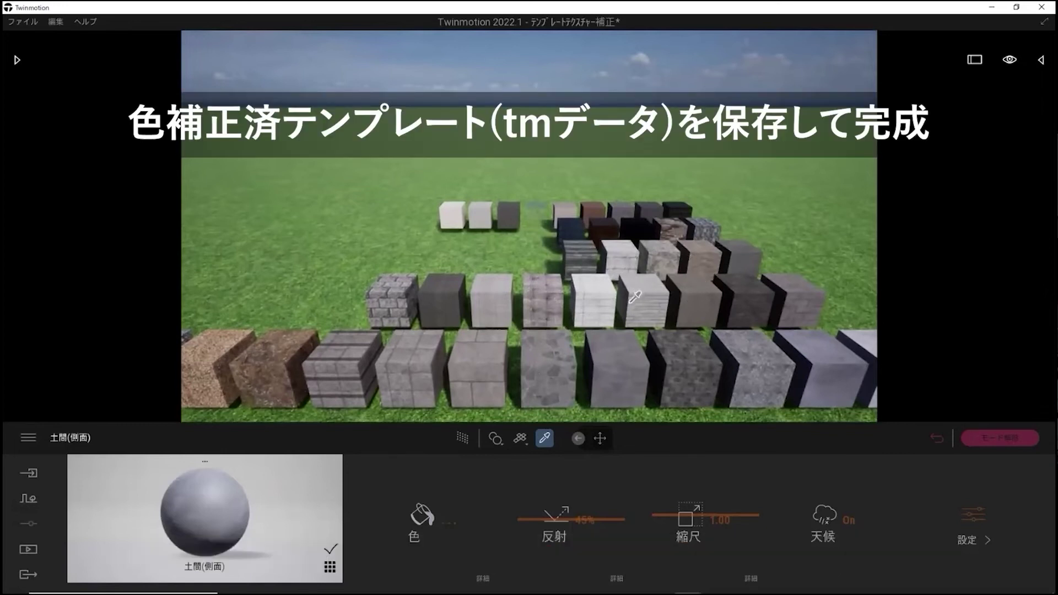
scroll(635, 298, "up", 6)
scroll(574, 351, "up", 3)
middle_click_drag(574, 350, 529, 300)
left_click(585, 336)
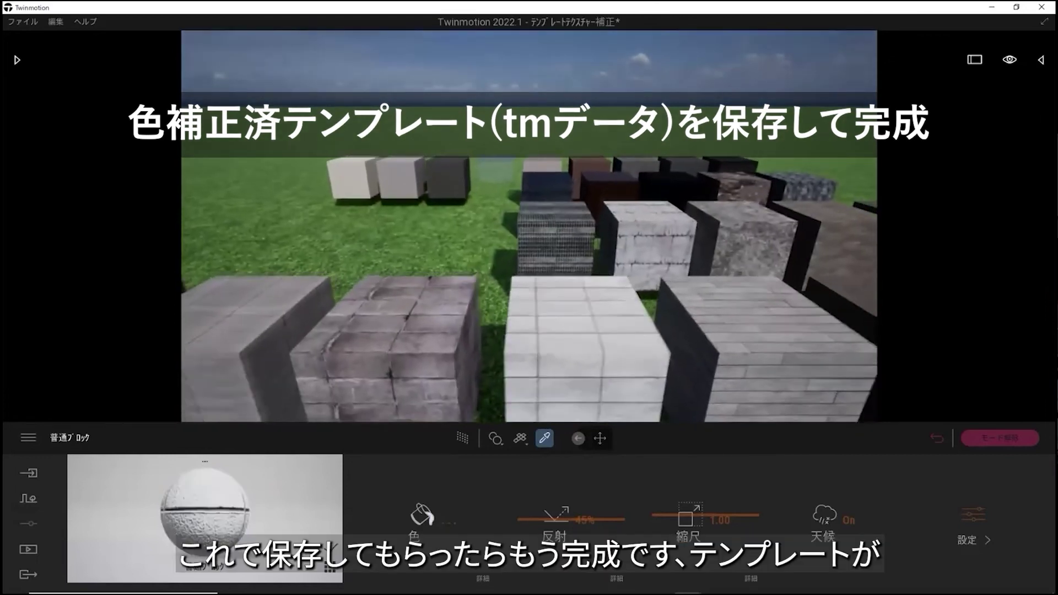
scroll(458, 280, "down", 5)
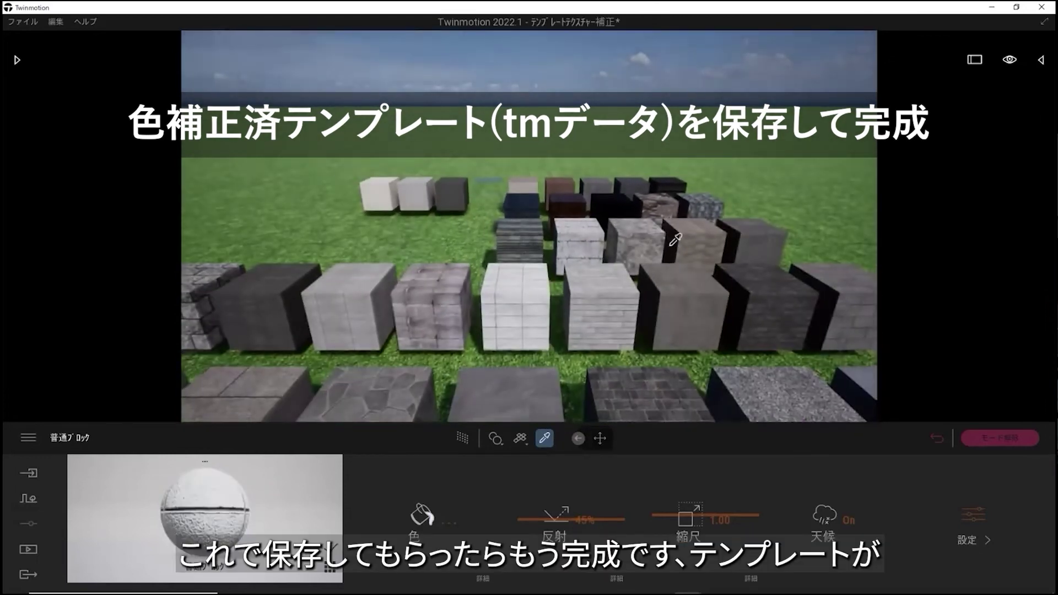
Show the scene from still 静止画2 and check テクスチャー.fbx in the import list and the scene graph
left_click(28, 548)
left_click(232, 511)
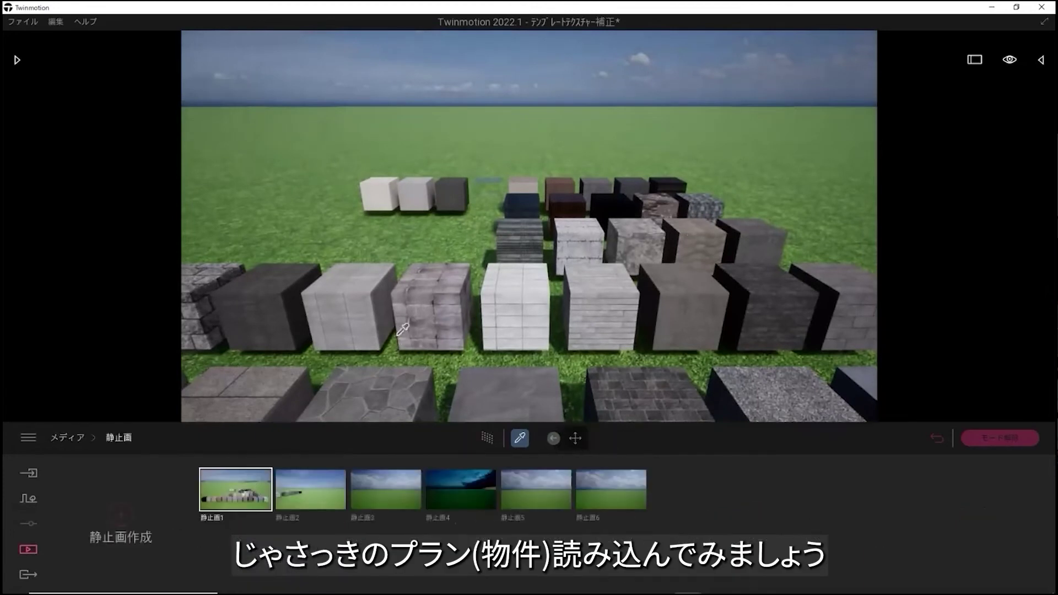
left_click(298, 488)
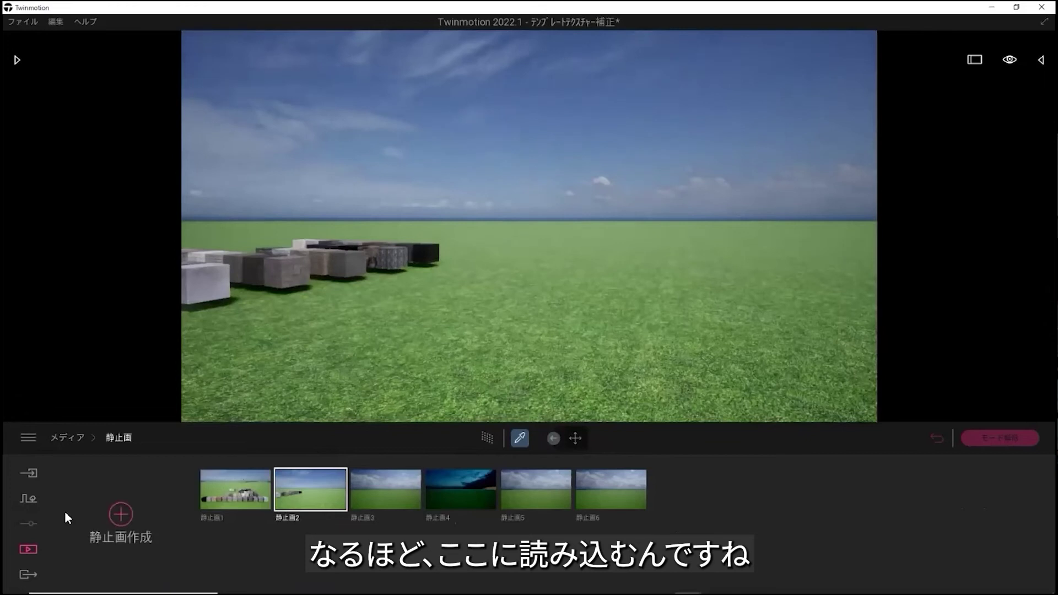
left_click(29, 472)
mouse_move(236, 477)
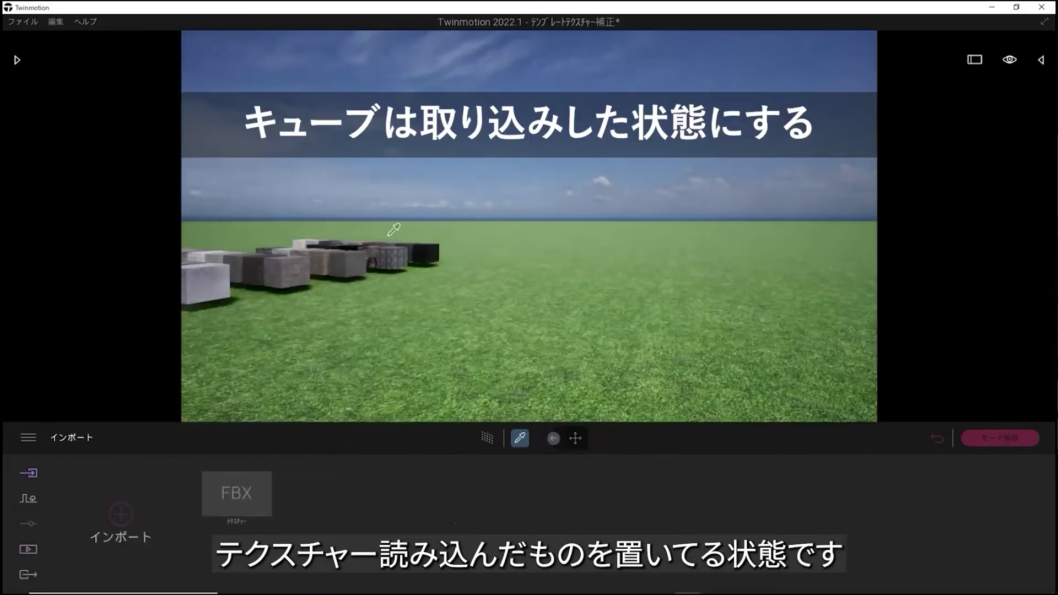
left_click(1040, 59)
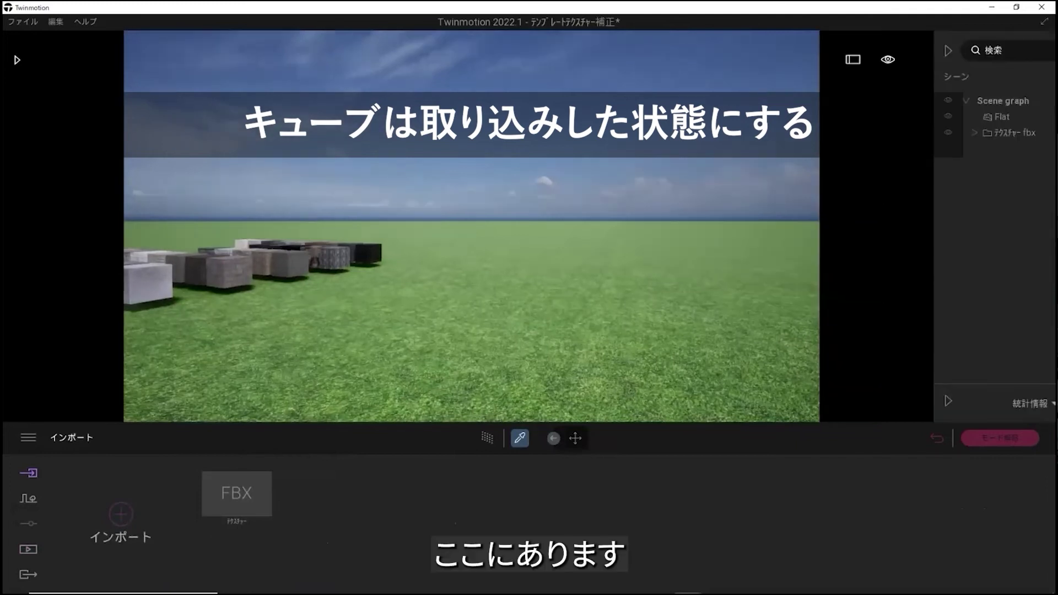
left_click(866, 50)
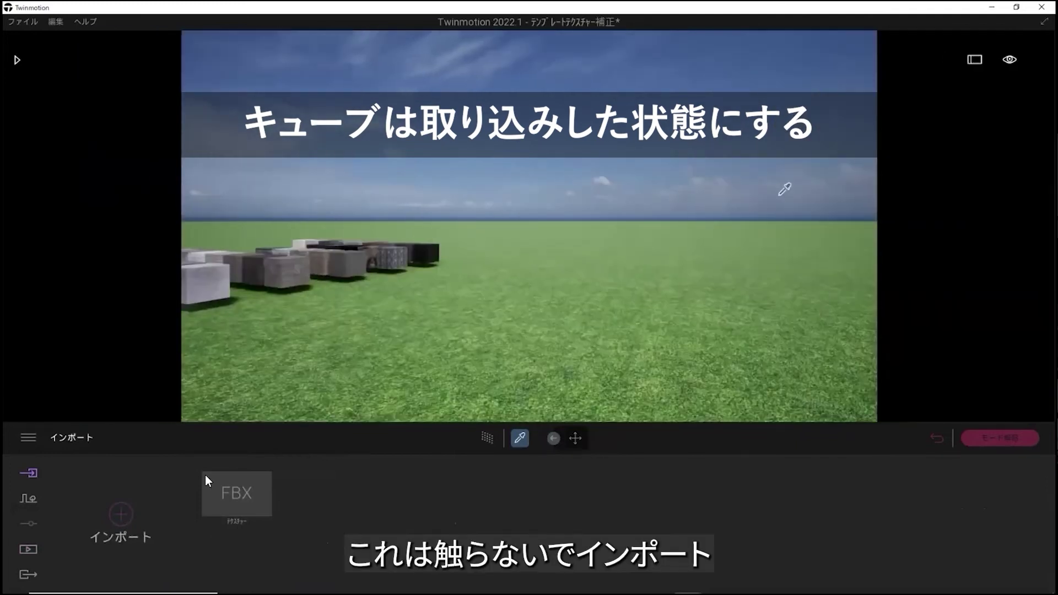
Import プラン.fbx from the twinmotionセミナー folder as geometry into the template with the colour-corrected cubes
left_click(122, 514)
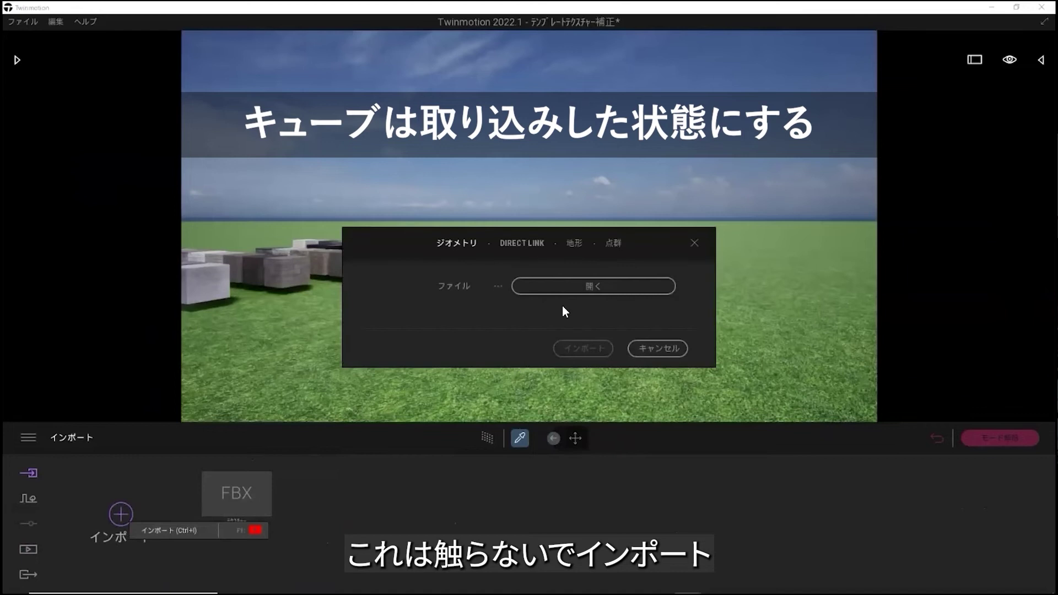
left_click(589, 284)
left_click(767, 221)
key("Return")
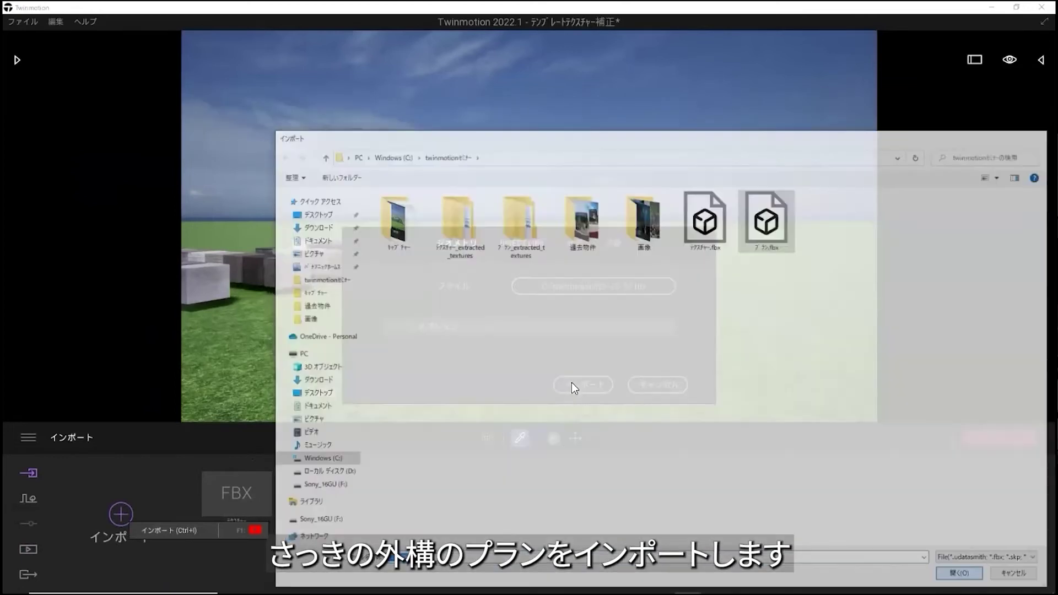
left_click(574, 384)
left_click(608, 399)
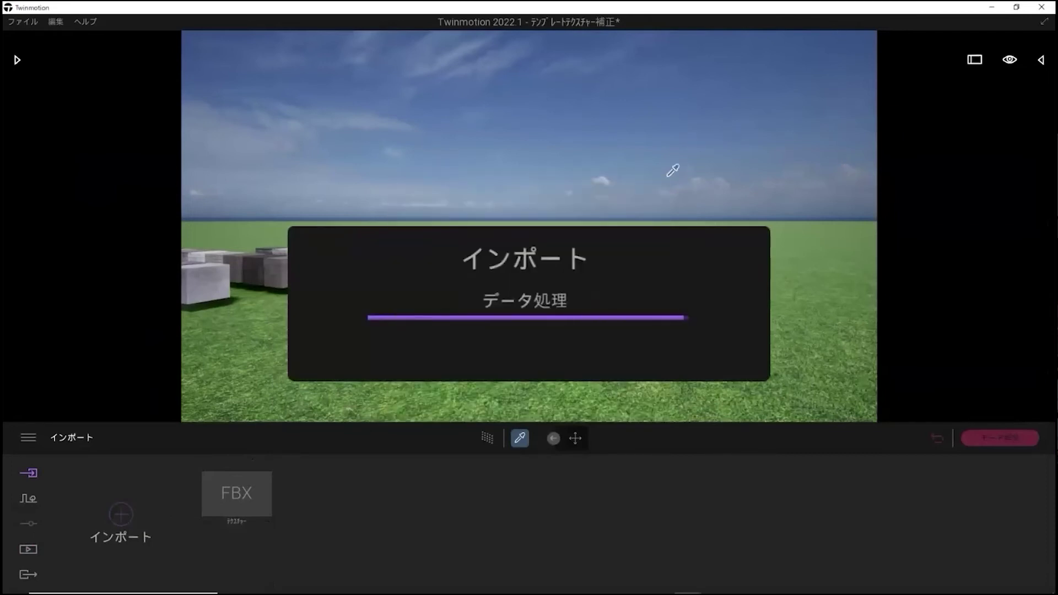
Select プラン.fbx in the scene graph and raise the house model vertically so its road clears the grass ground
middle_click_drag(586, 262, 586, 218, "shift")
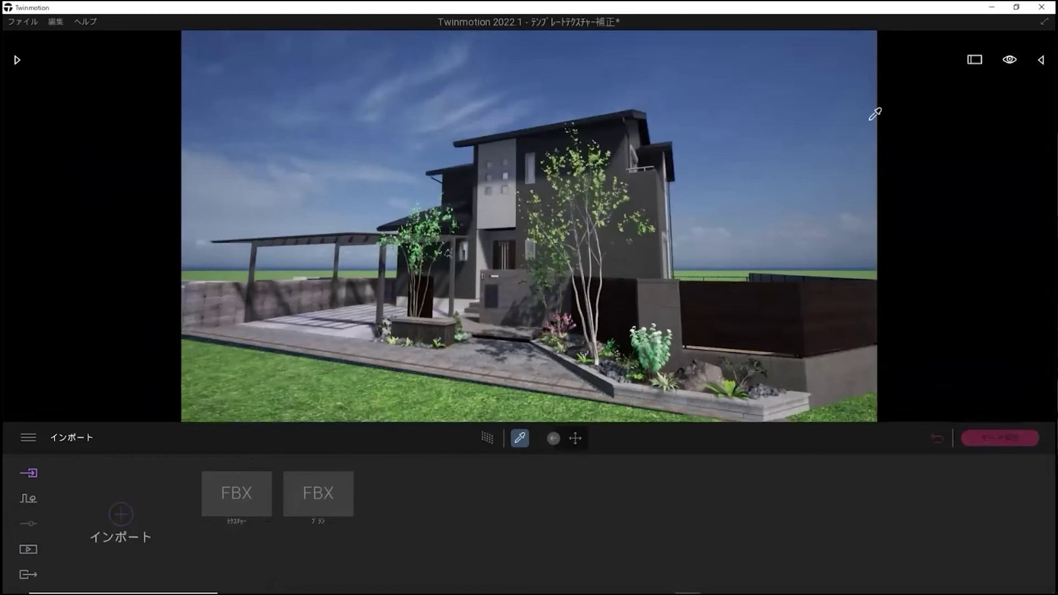
left_click(1040, 60)
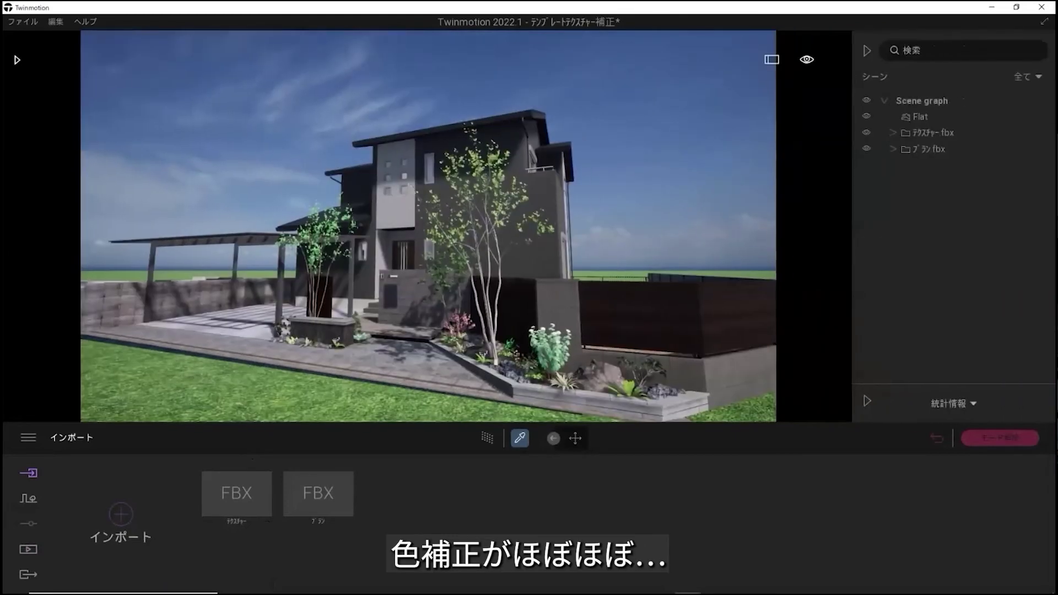
left_click(928, 149)
left_click_drag(88, 273, 90, 216)
middle_click_drag(313, 184, 545, 229, "shift")
middle_click_drag(353, 252, 462, 242, "shift")
Switch to the プラン色補正無し project window and view the uncorrected house from the front for comparison
mouse_move(687, 583)
left_click(641, 535)
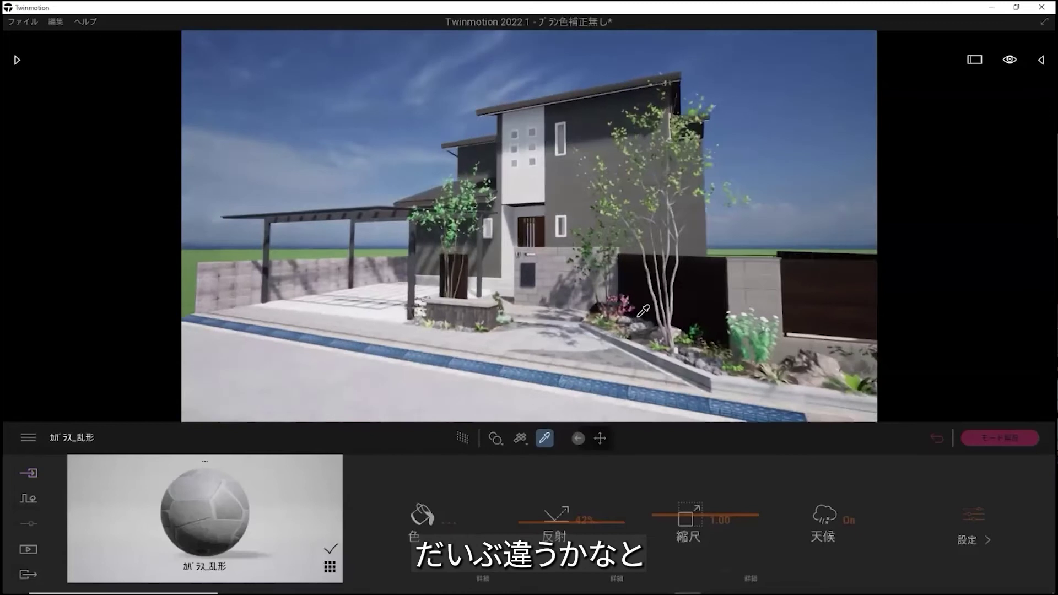
middle_click_drag(644, 310, 606, 310, "shift")
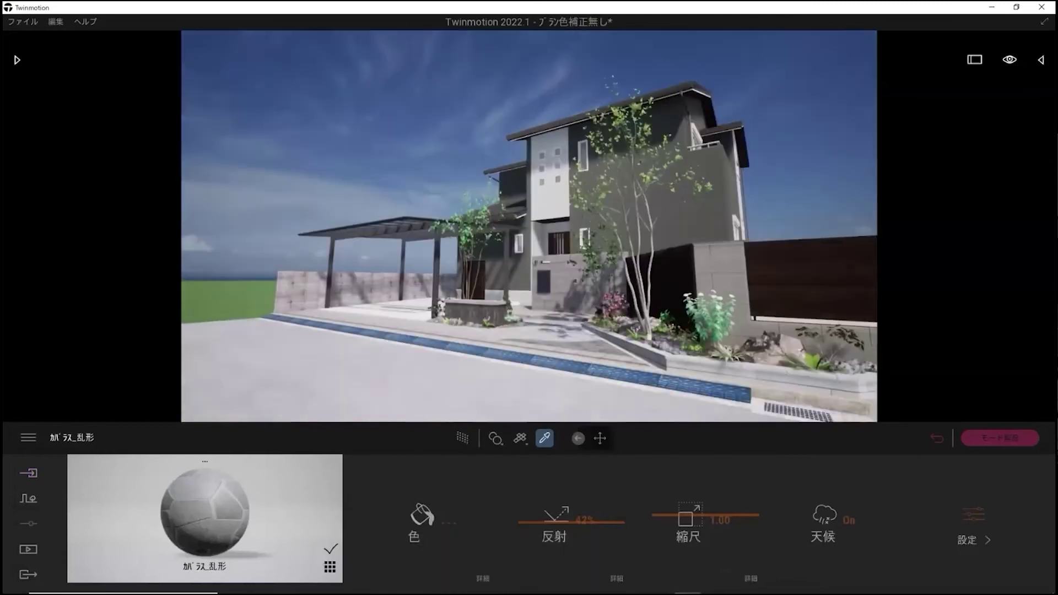
right_click_drag(660, 311, 707, 311)
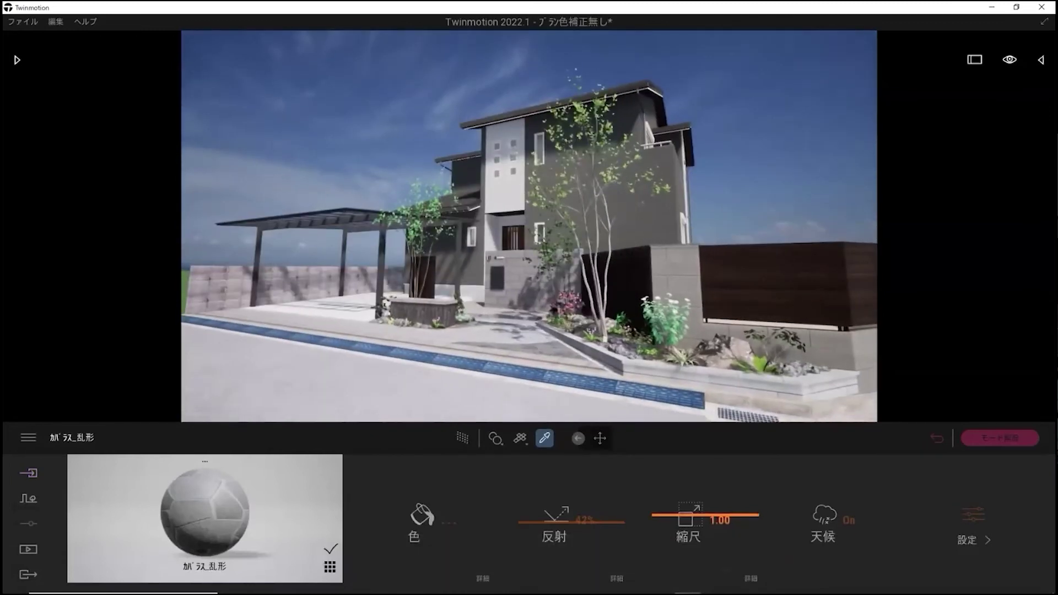
Switch to the テンプレートテクスチャー補正 project window and check the colour of the gate wall's block material ストーンタイプコレクションBS2
mouse_move(686, 583)
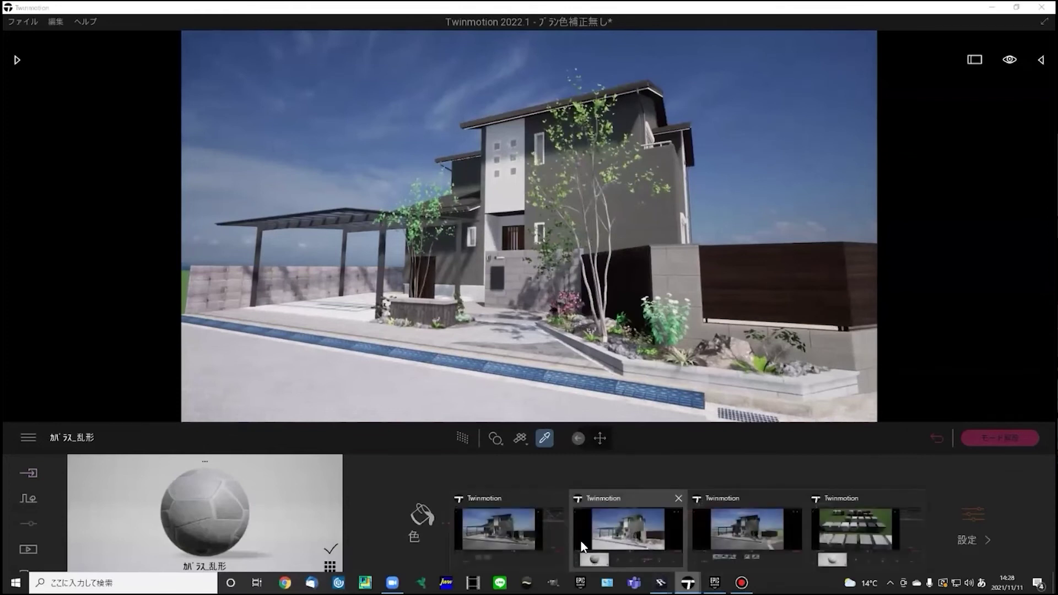
left_click(522, 546)
middle_click_drag(561, 303, 537, 341)
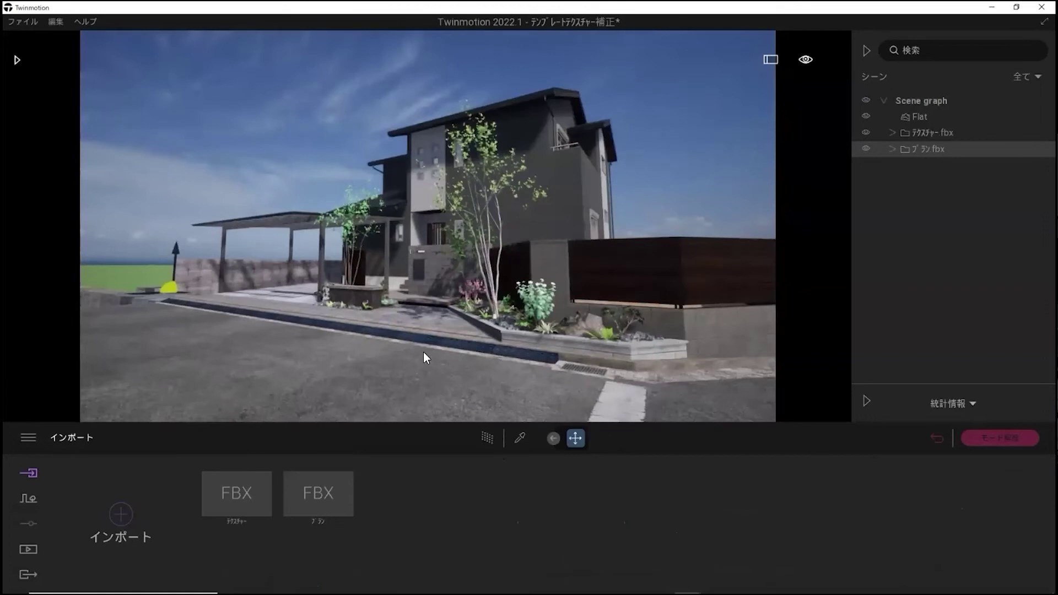
left_click(520, 438)
scroll(402, 350, "up", 5)
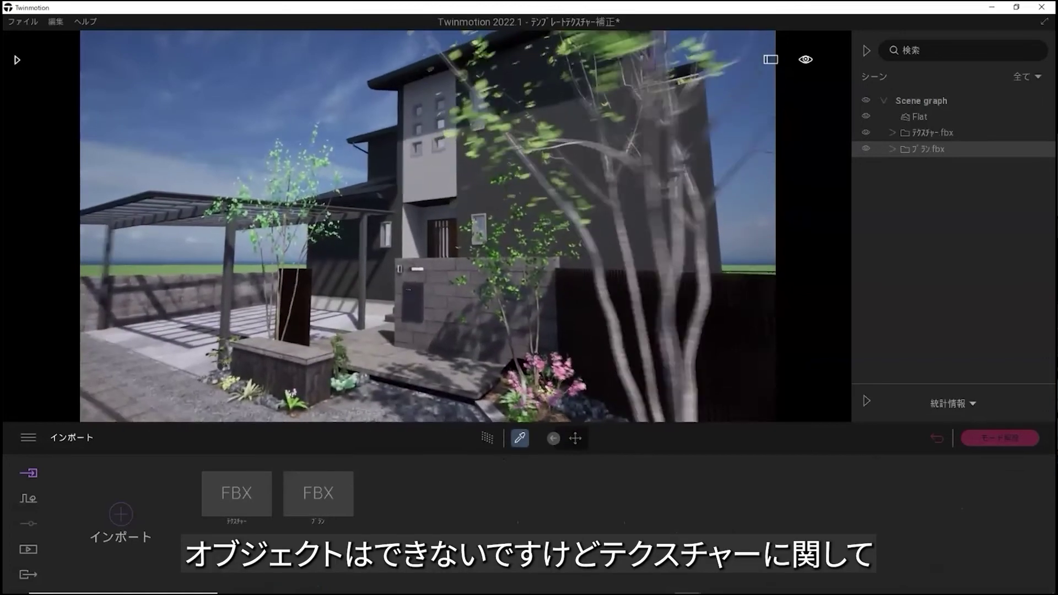
scroll(489, 317, "up", 5)
left_click(475, 377)
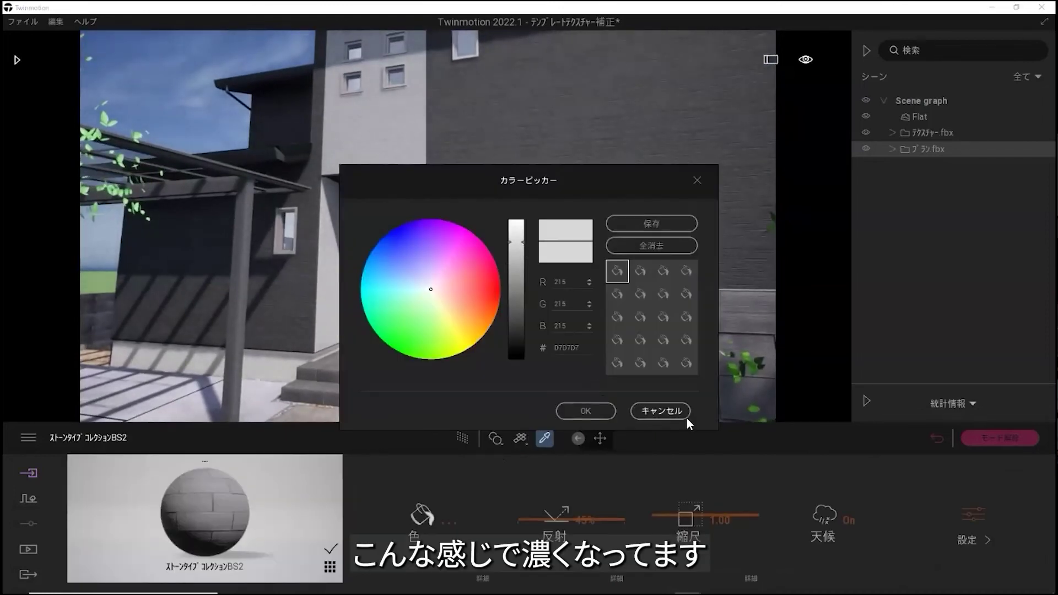
left_click(685, 415)
Sample the 洗出しジャミコン paving in front of the entrance and adjust its colour brightness
scroll(477, 413, "down", 5)
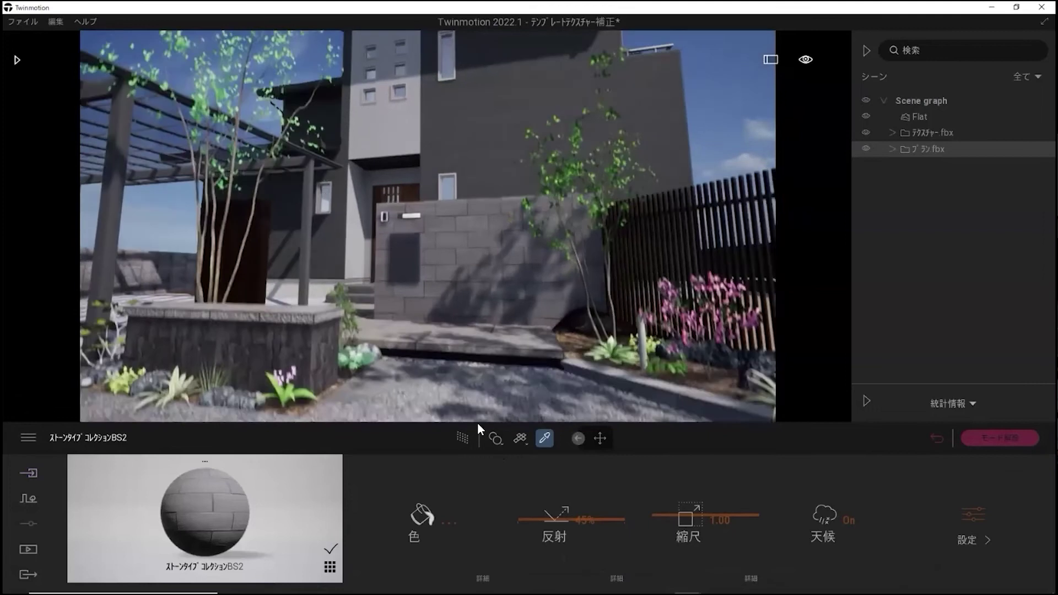
left_click(477, 420)
left_click(411, 521)
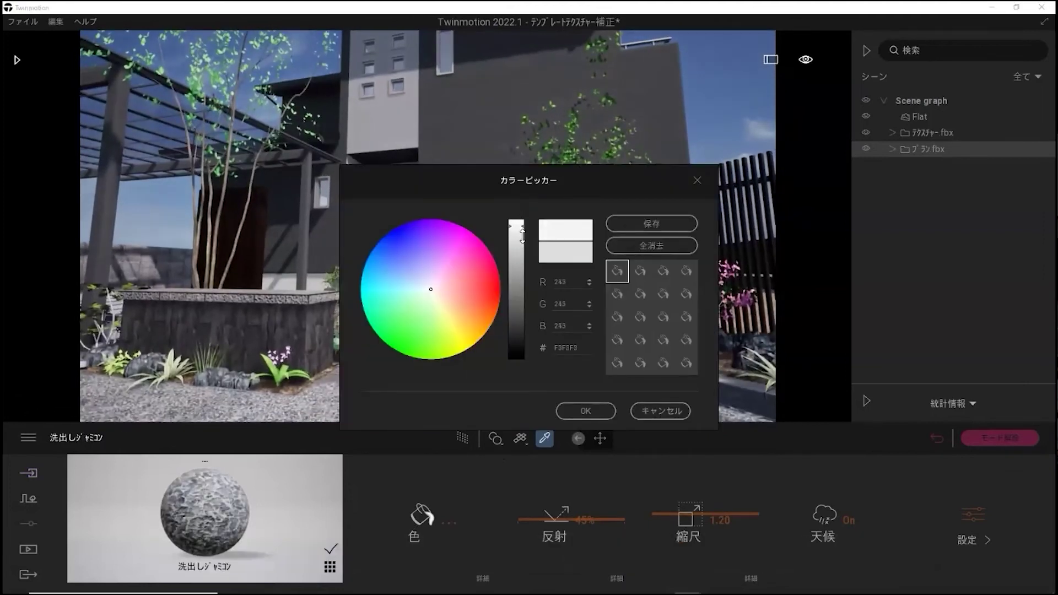
left_click(522, 244)
left_click(585, 411)
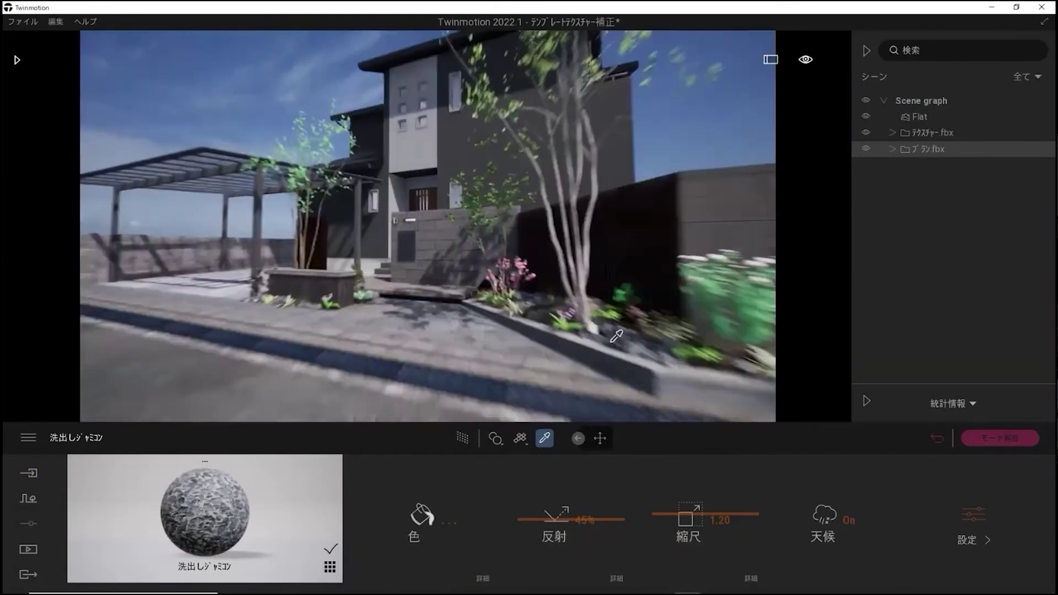
Sample the dark wood fence material クリエダーク_t and examine the fence side of the house
middle_click_drag(616, 336, 578, 339, "shift")
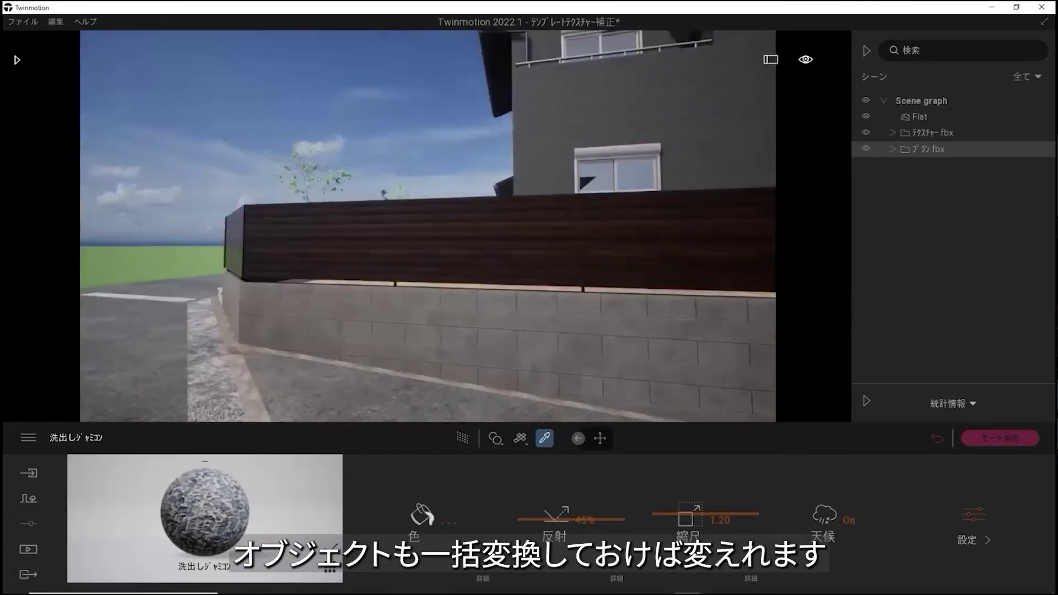
left_click(569, 224)
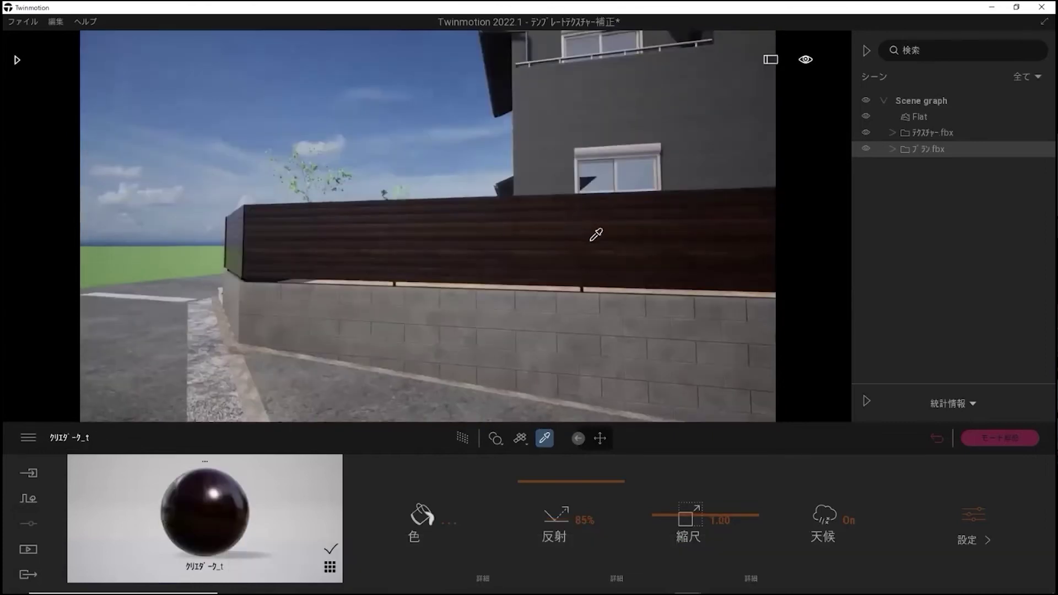
scroll(598, 236, "down", 3)
middle_click_drag(628, 243, 634, 270)
middle_click_drag(243, 265, 309, 264, "shift")
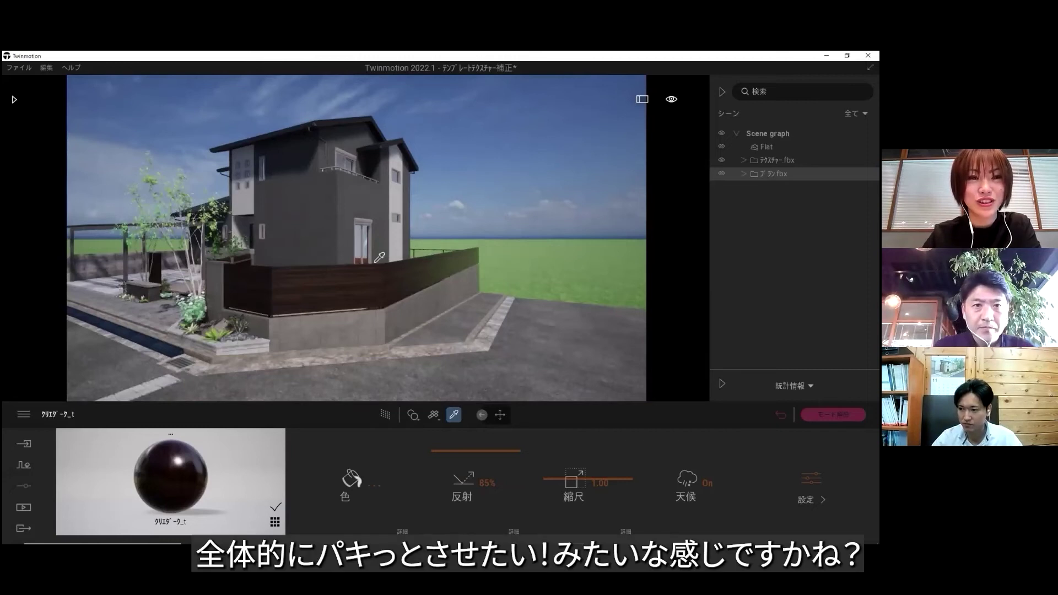
Examine the corrected house facade, carport and planting from the street side
middle_click_drag(333, 307, 427, 287)
scroll(334, 308, "up", 3)
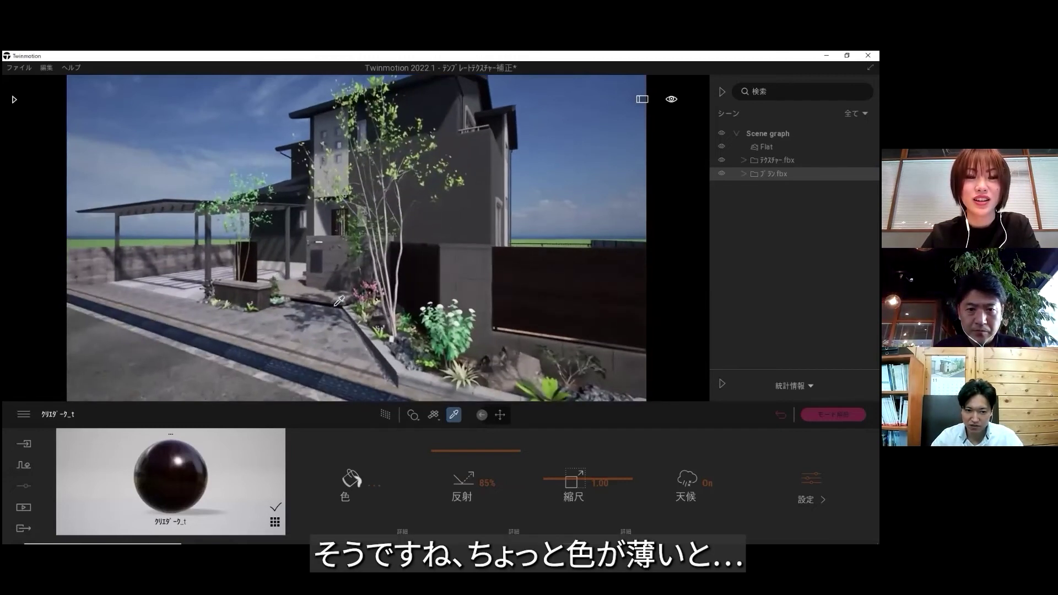
middle_click_drag(333, 308, 419, 307, "shift")
middle_click_drag(333, 308, 419, 299, "shift")
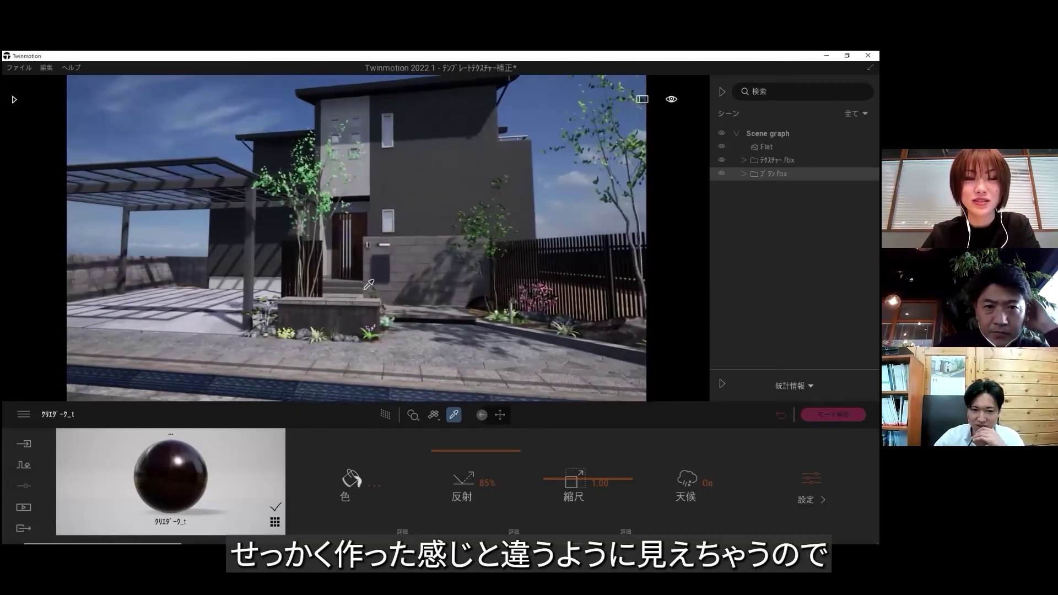
middle_click_drag(418, 298, 370, 299, "shift")
scroll(493, 279, "down", 3)
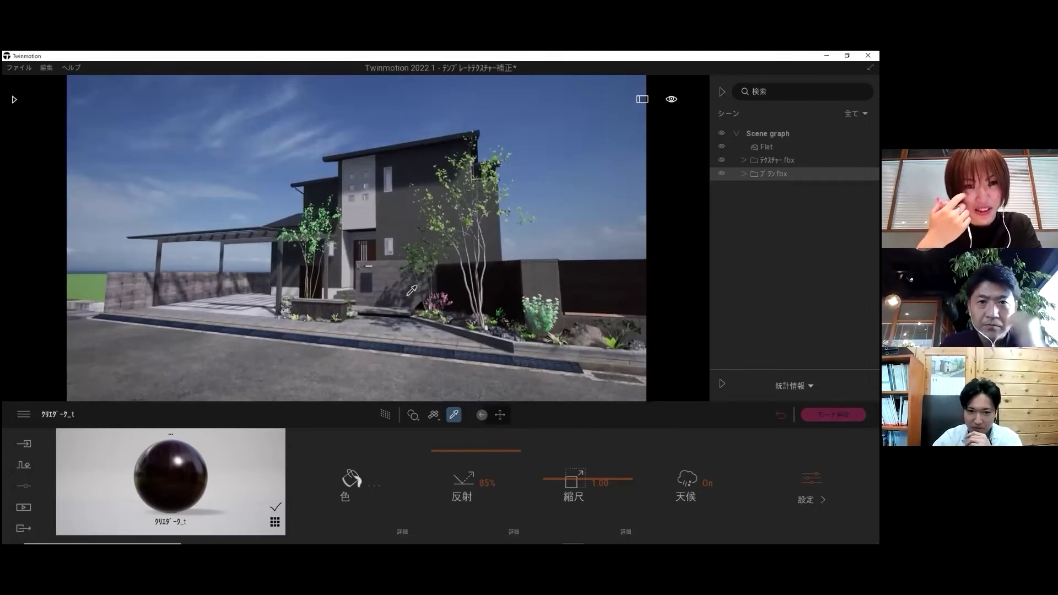
scroll(401, 292, "up", 3)
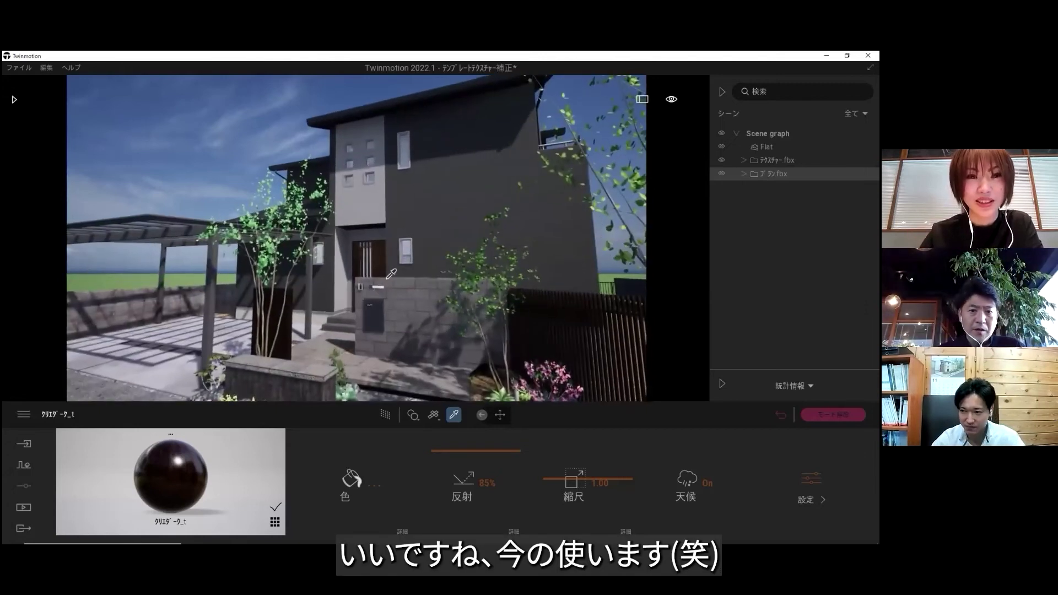
middle_click_drag(436, 275, 439, 287, "shift")
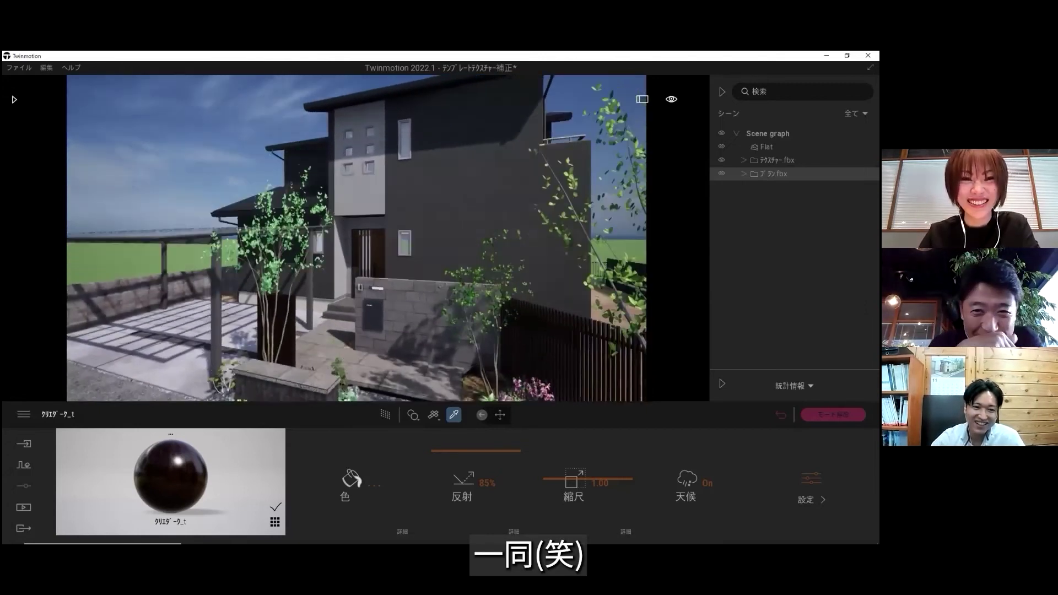
Examine the entrance door, exterior walls, approach and corner fence up close to compare the corrected textures
scroll(357, 237, "up", 5)
scroll(417, 205, "up", 2)
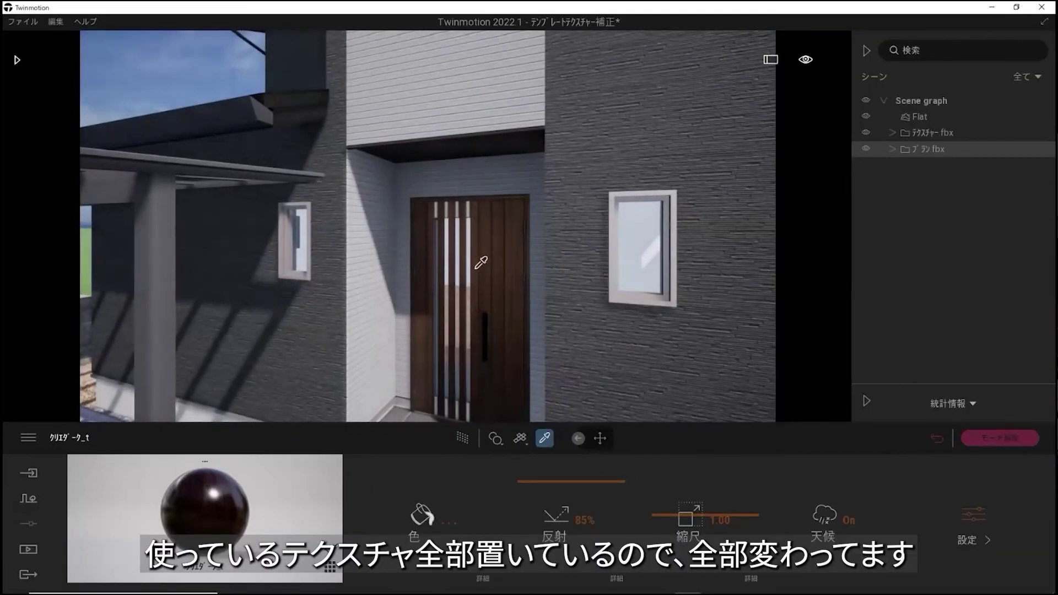
right_click_drag(532, 257, 331, 278)
scroll(380, 274, "up", 1)
scroll(380, 274, "down", 5)
middle_click_drag(380, 274, 395, 270)
right_click_drag(395, 270, 394, 309)
scroll(395, 270, "down", 5)
middle_click_drag(394, 270, 649, 284)
scroll(386, 274, "up", 2)
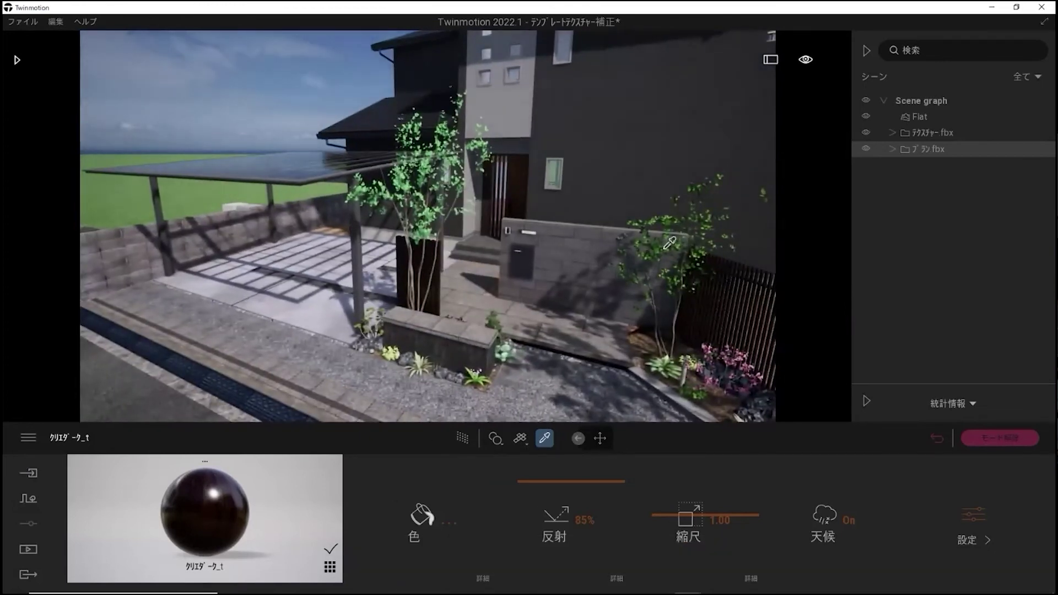
key("d")
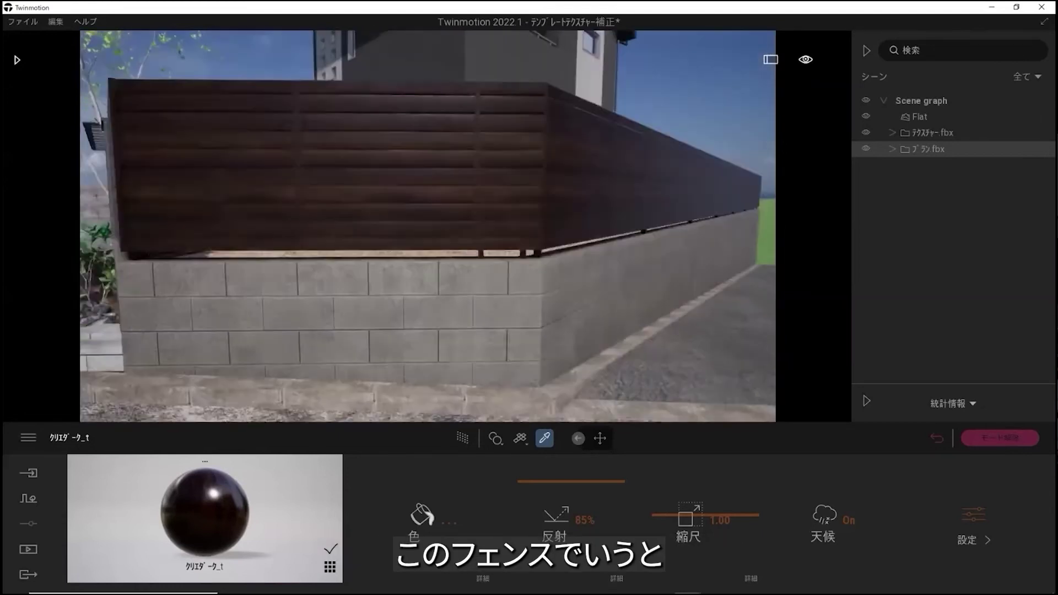
scroll(568, 223, "up", 3)
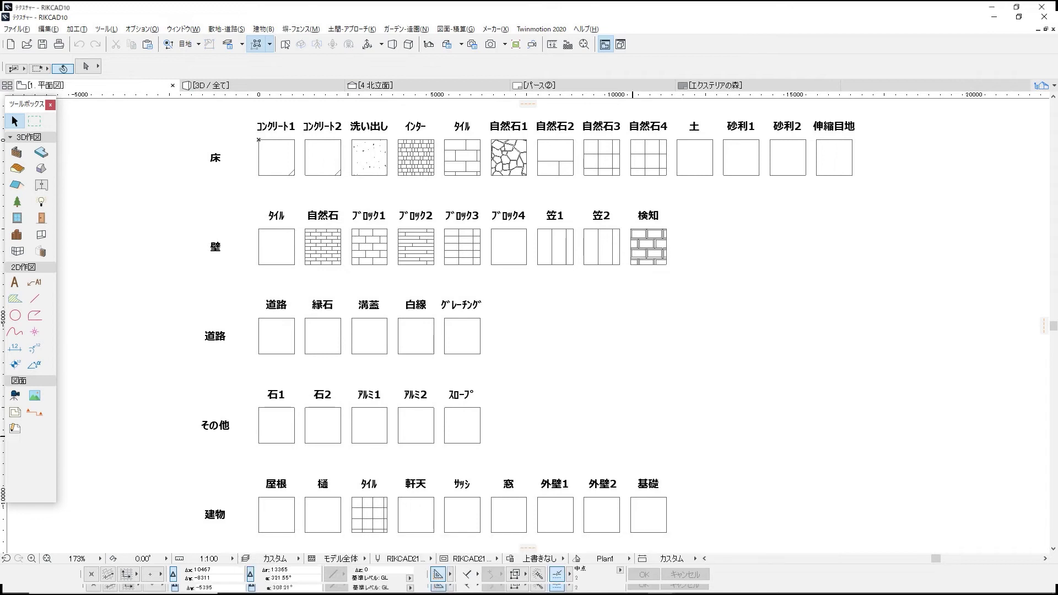
Switch to the テクスチャー plan in RIKCAD and copy the 溝蓋, 白線 and グレーチング slabs to the end of the 道路 row
left_click_drag(705, 389, 519, 289)
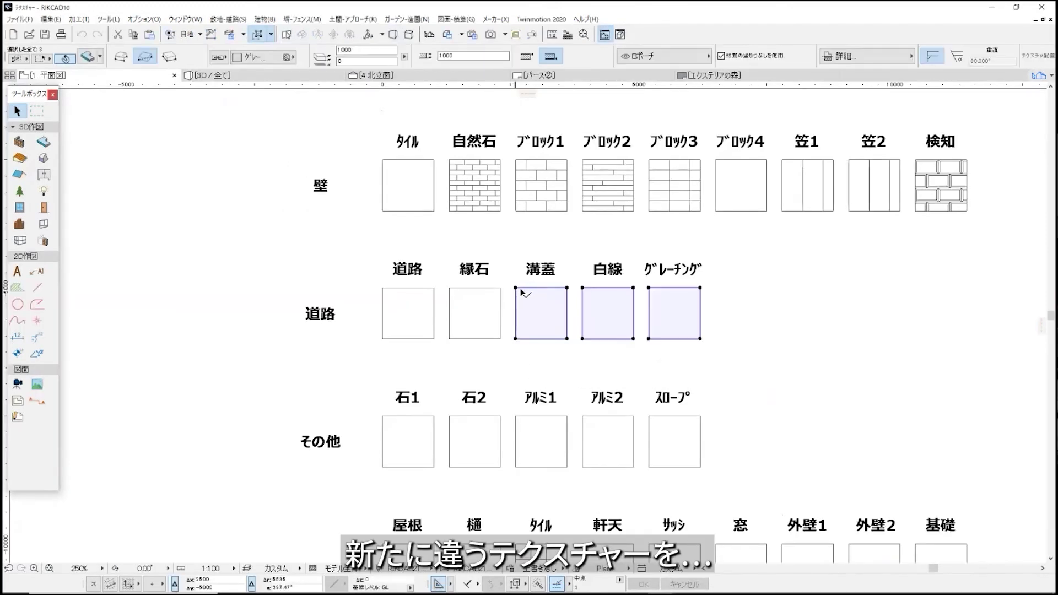
left_click(516, 287)
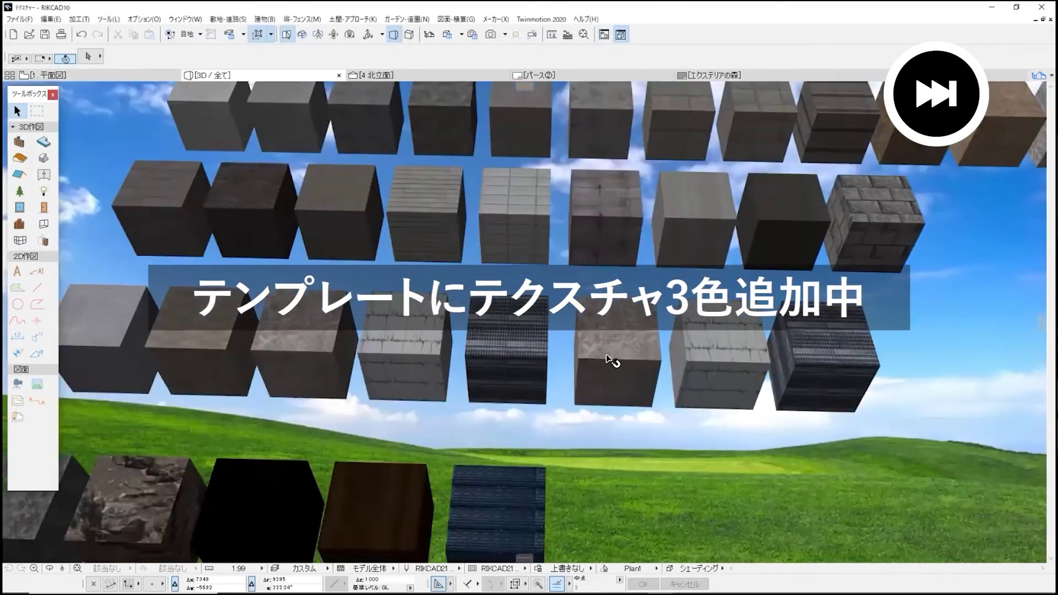
middle_click_drag(438, 151, 424, 160)
Assign アスファルト02 to the first added cube in the road row and a beige brick material to the second
left_click(636, 361)
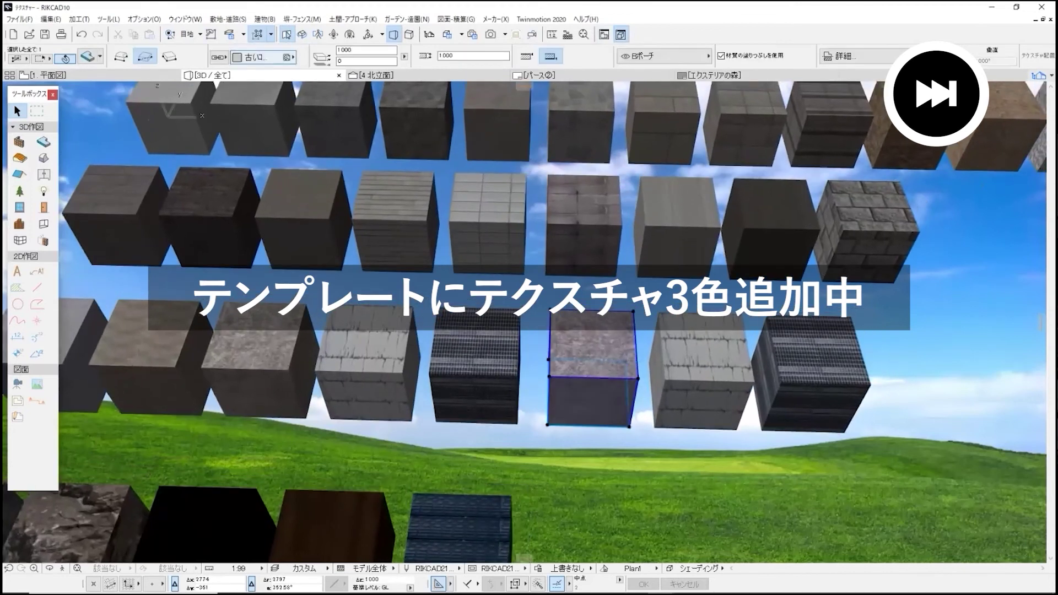
left_click(402, 266)
double_click(525, 206)
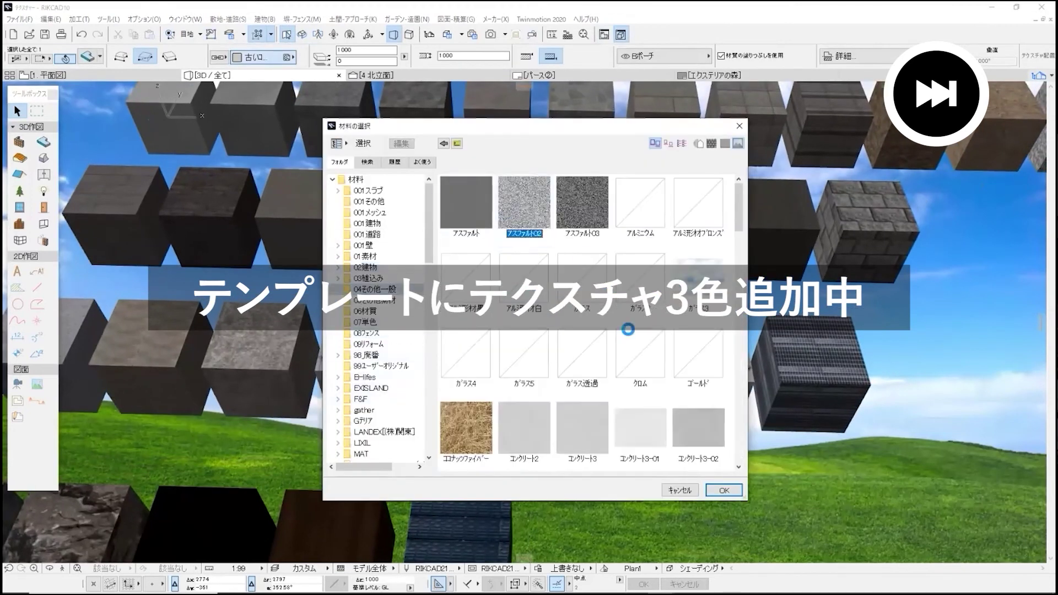
left_click(668, 325)
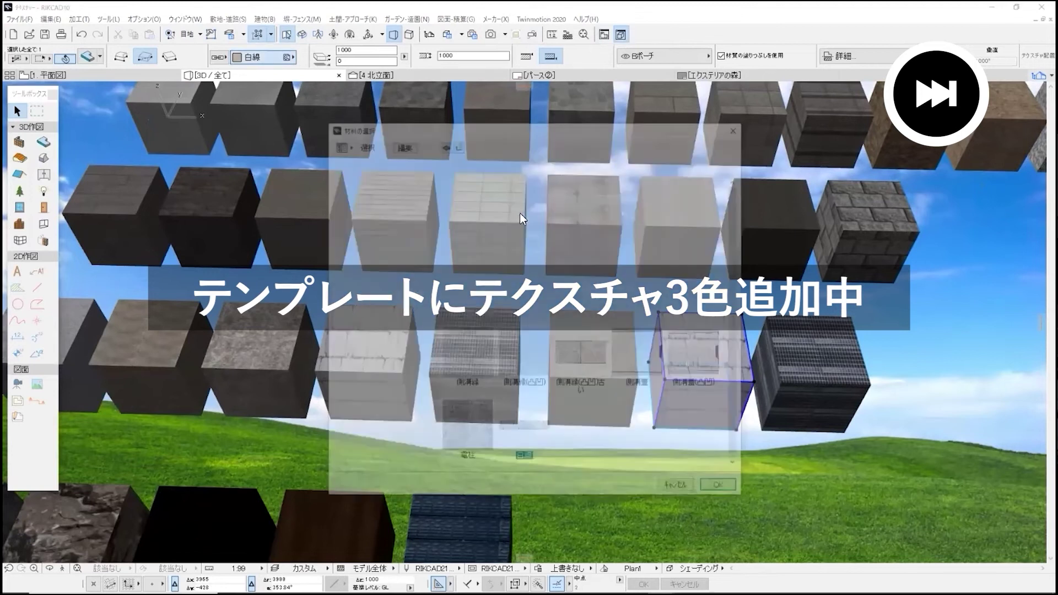
left_click(402, 266)
double_click(528, 215)
Assign a plain green material to the third added cube at the end of the road row
left_click(805, 352)
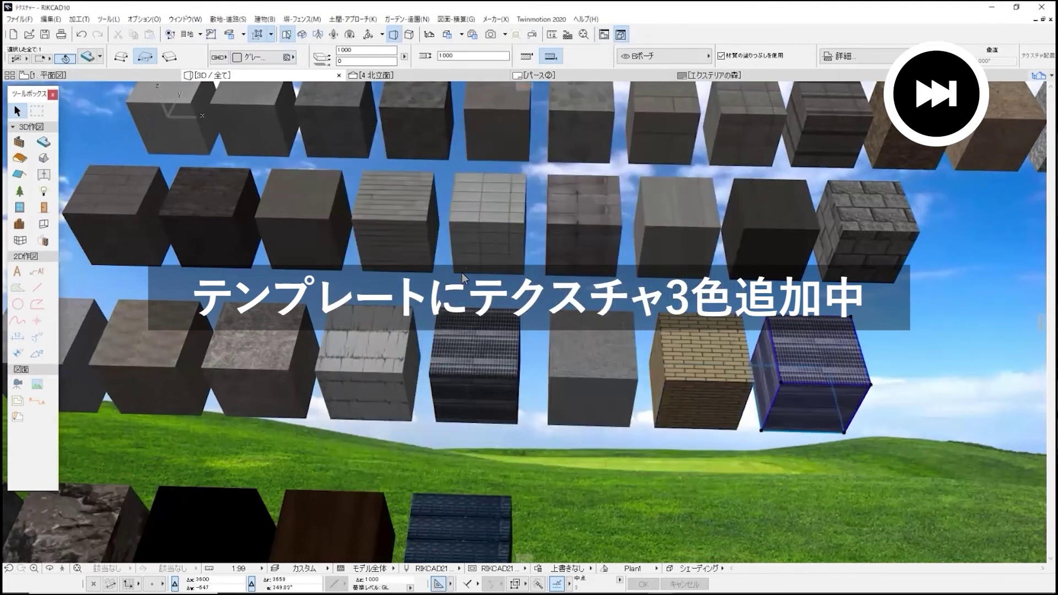
left_click(263, 56)
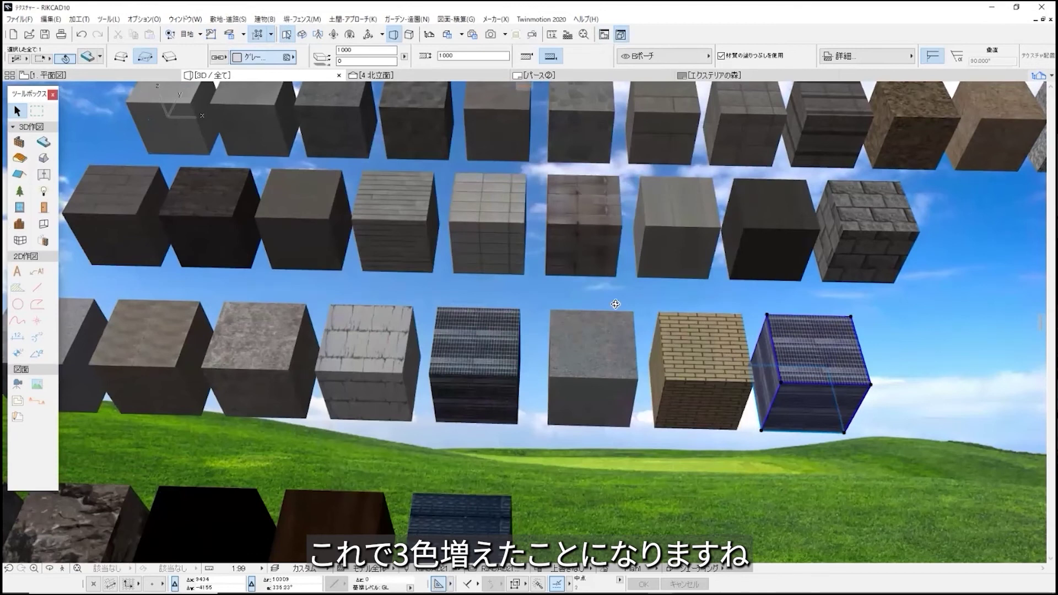
left_click(747, 331)
Start saving the 3D model as テクスチャー.fbx in Twinmotion 2020 format in the twinmotionセミナー folder
middle_click_drag(747, 331, 542, 172, "shift")
scroll(271, 94, "down", 2)
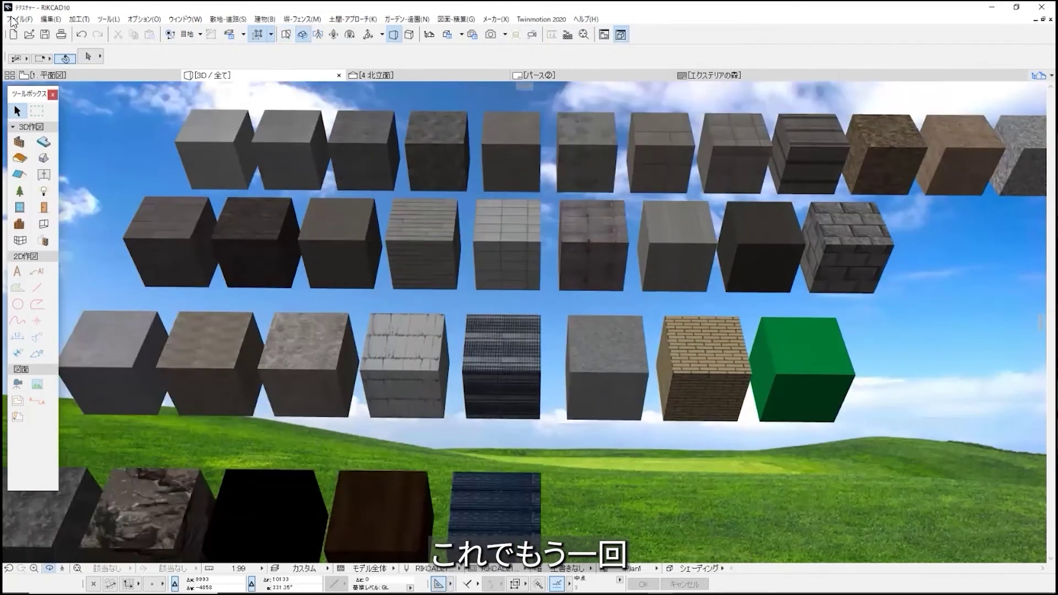
key("alt")
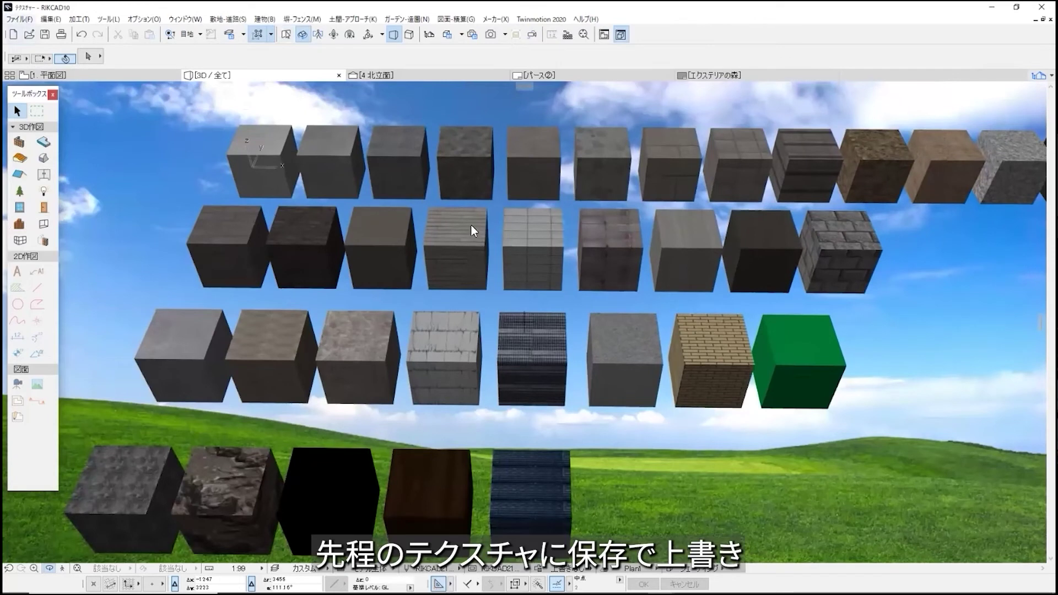
key("f")
key("Down")
key("Down")
key("Down")
key("Down")
key("Down")
key("Down")
key("Down")
key("Return")
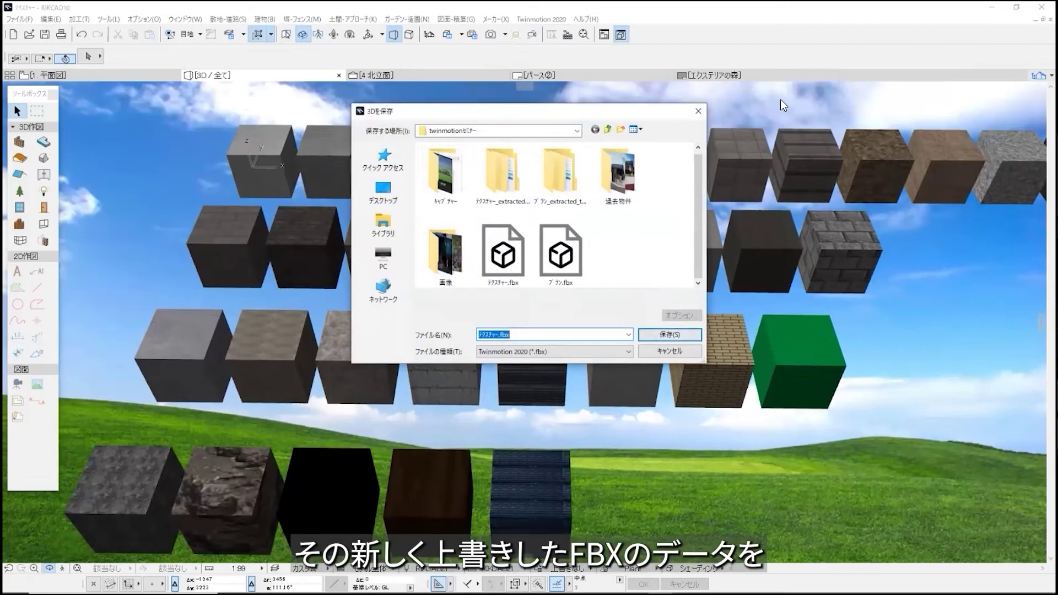
key("Return")
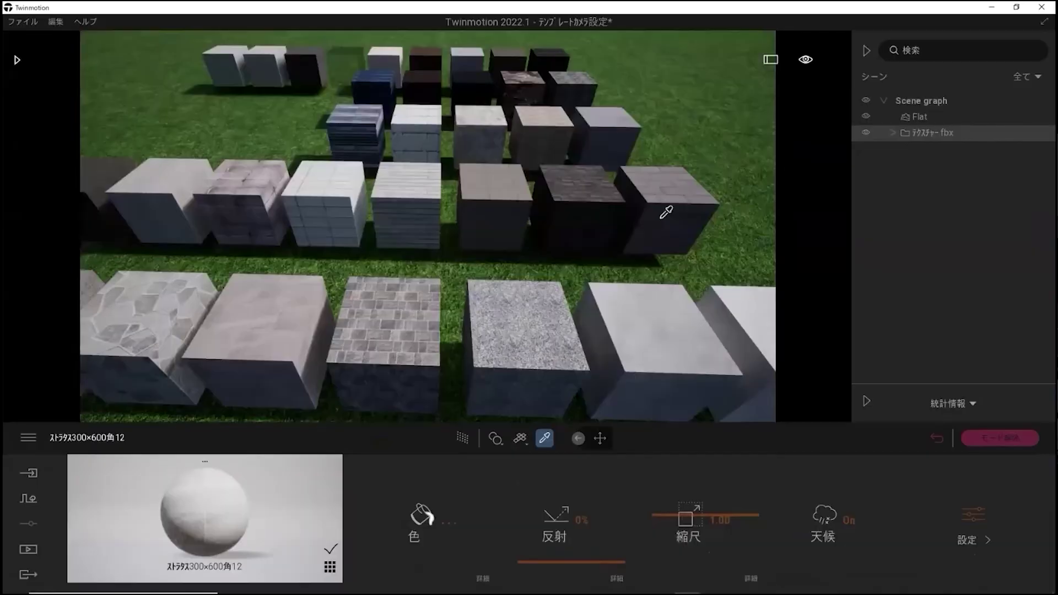
Switch to the テンプレートカメラ設定 project window in Twinmotion and show テクスチャー.fbx in the import list
scroll(504, 227, "down", 3)
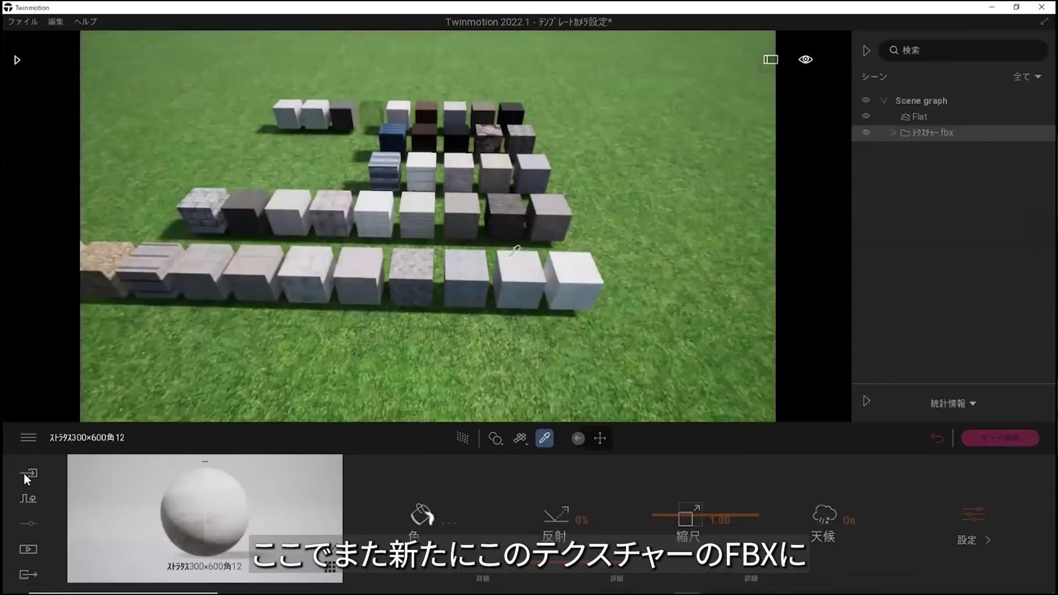
left_click(25, 473)
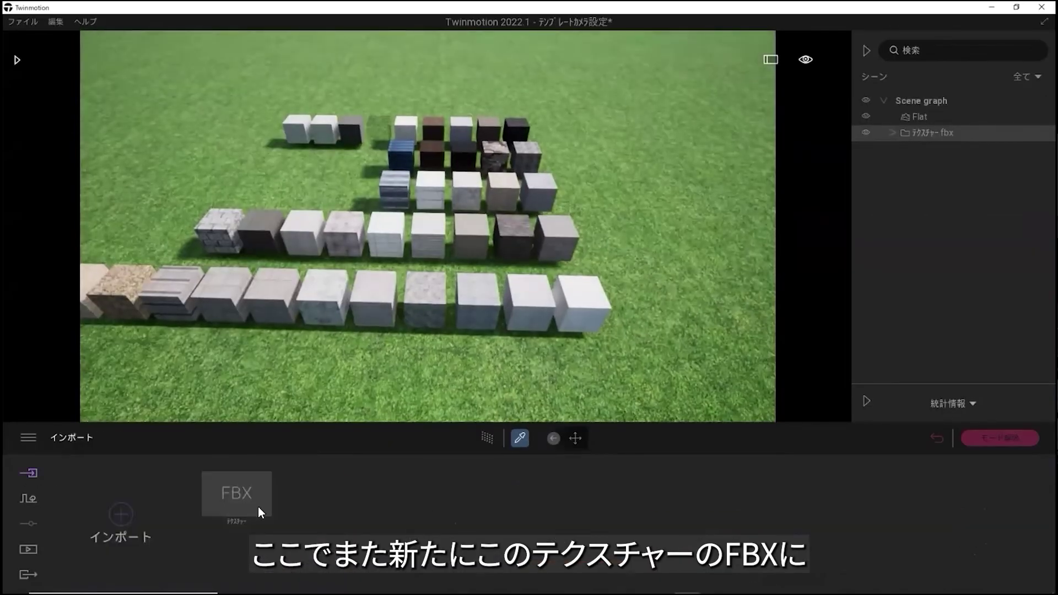
mouse_move(264, 501)
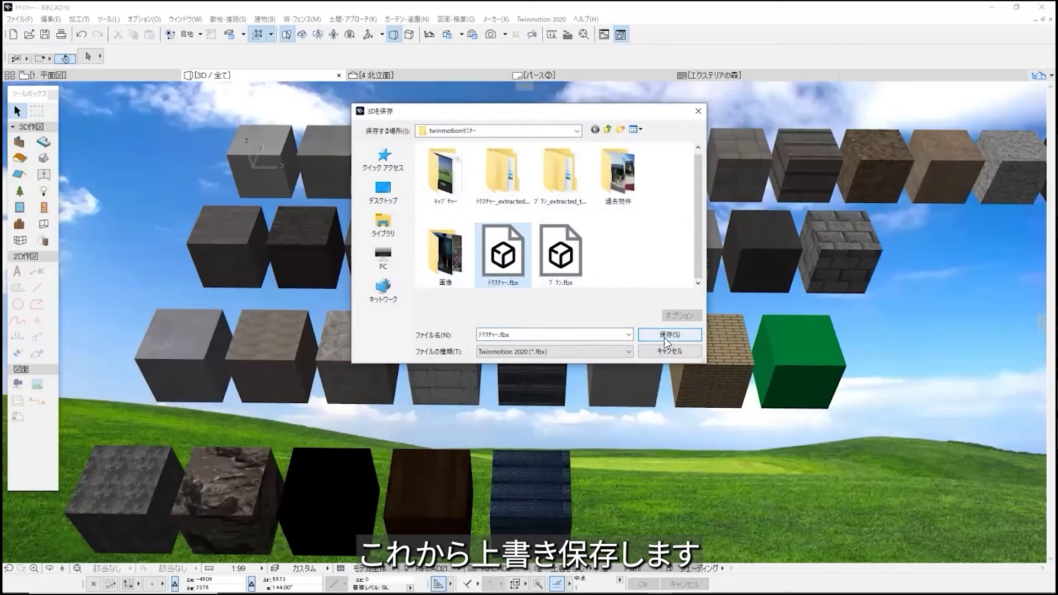
Overwrite the existing テクスチャー.fbx, exporting with merging per material and textures embedded in the file
left_click(668, 335)
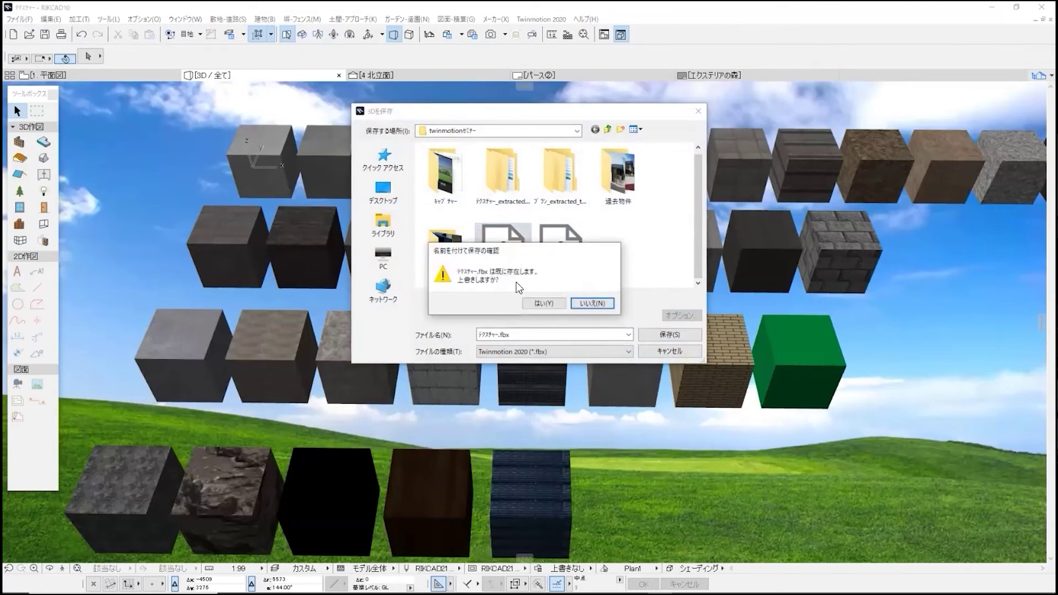
key("Return")
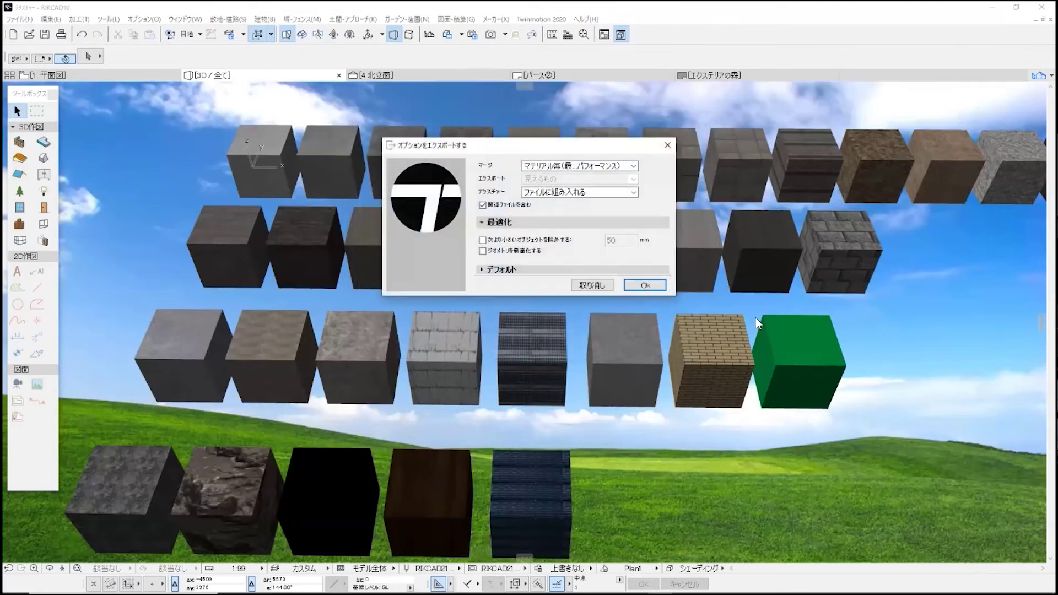
left_click(644, 285)
Switch to the テンプレートカメラ設定 project in Twinmotion and reimport the updated テクスチャー.fbx
key("alt+Tab")
key("w")
key("a")
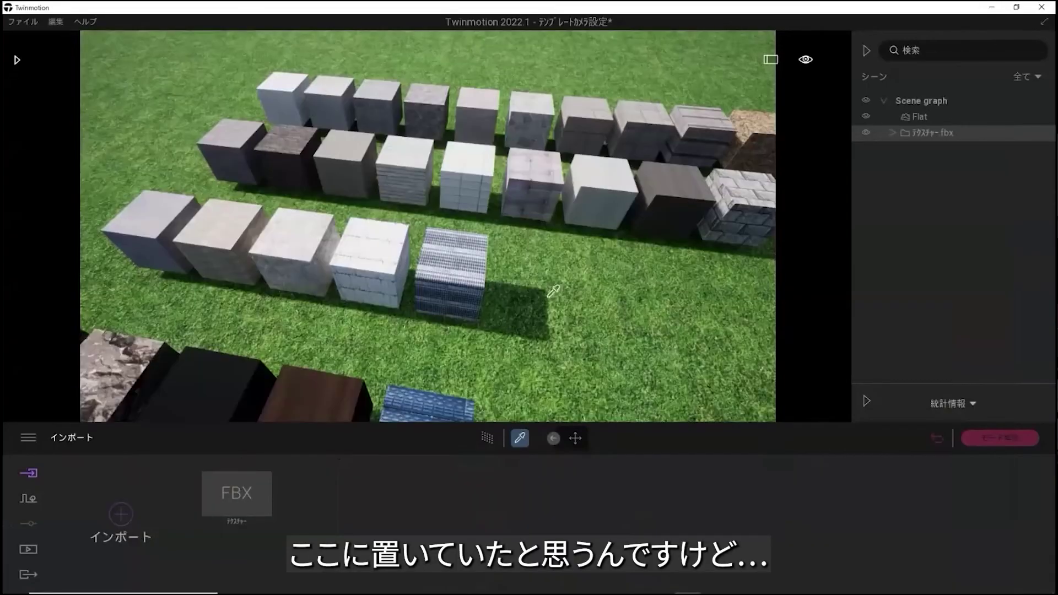
key("s")
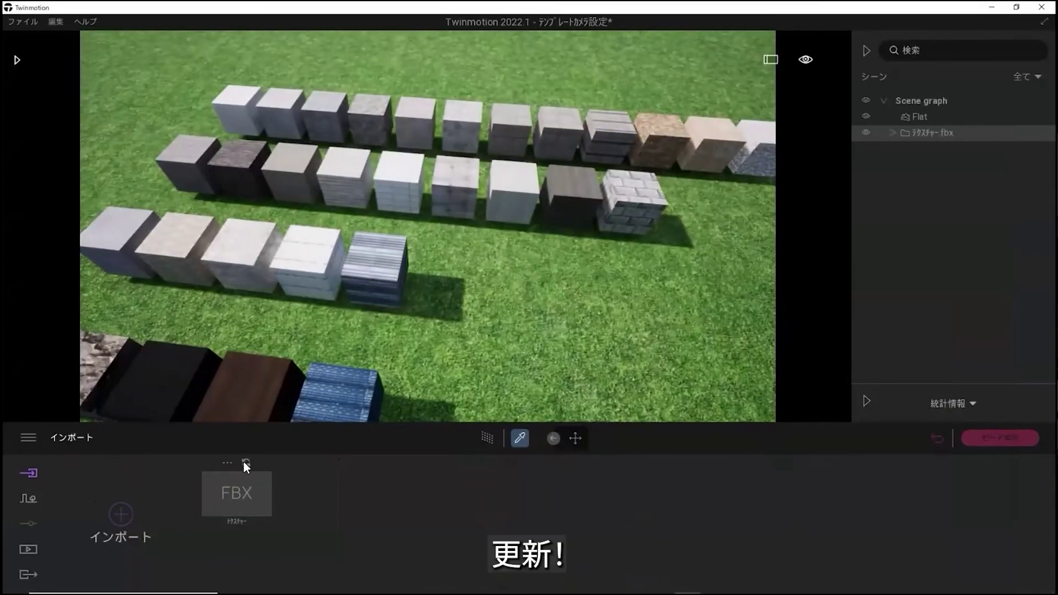
left_click(245, 463)
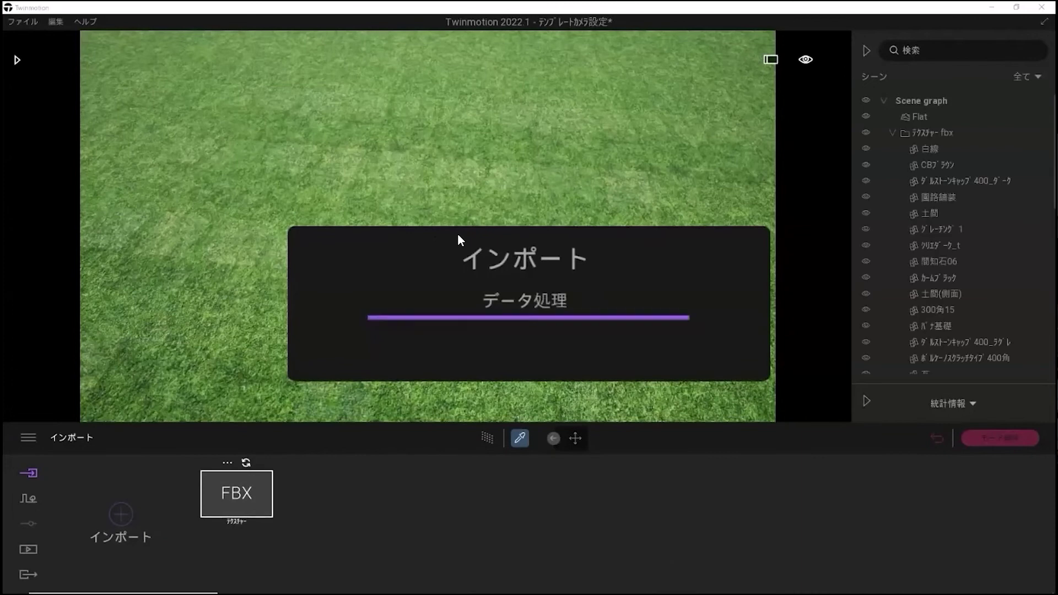
Set the アスファルト02 colour to grey RGB 185, 185, 185 and darken the beige brick cube's material to brown
scroll(553, 251, "up", 1)
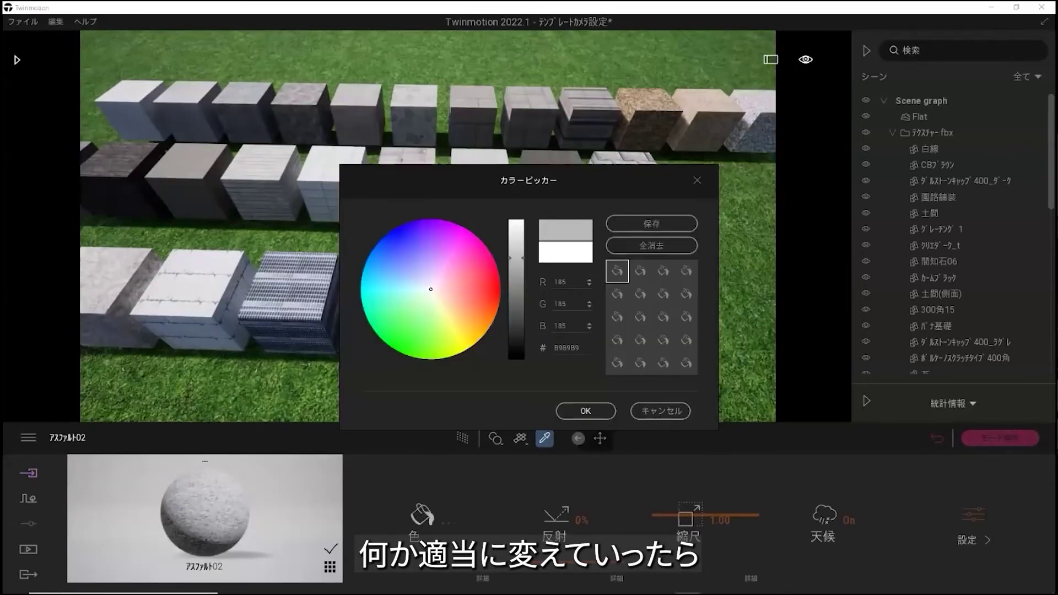
left_click(585, 411)
left_click(517, 340)
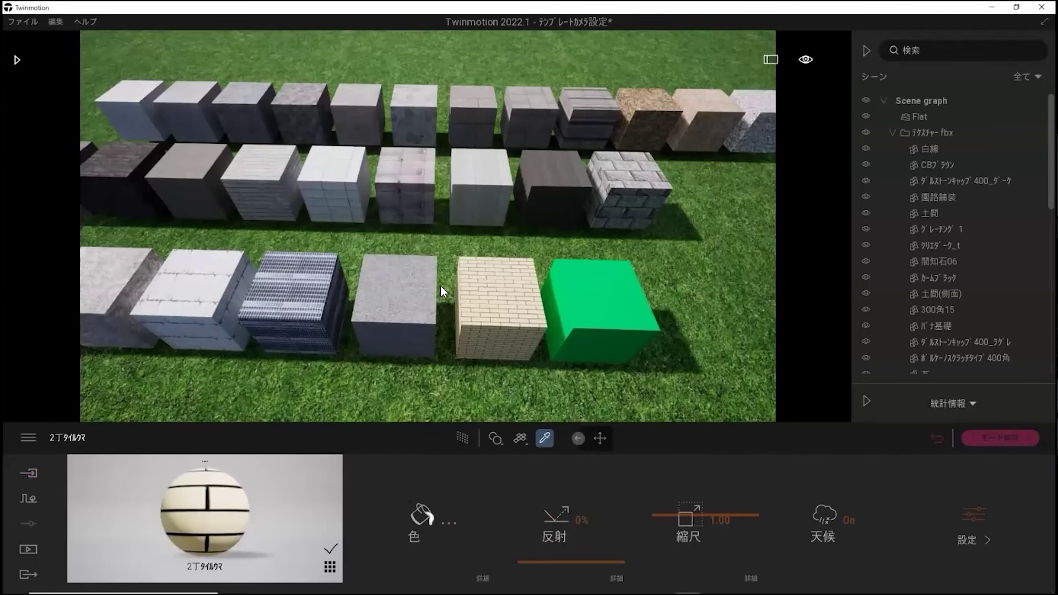
left_click(440, 517)
left_click(517, 302)
left_click(574, 412)
Darken the colour of the green Color09 material on the last added cube to a deep green
left_click(626, 340)
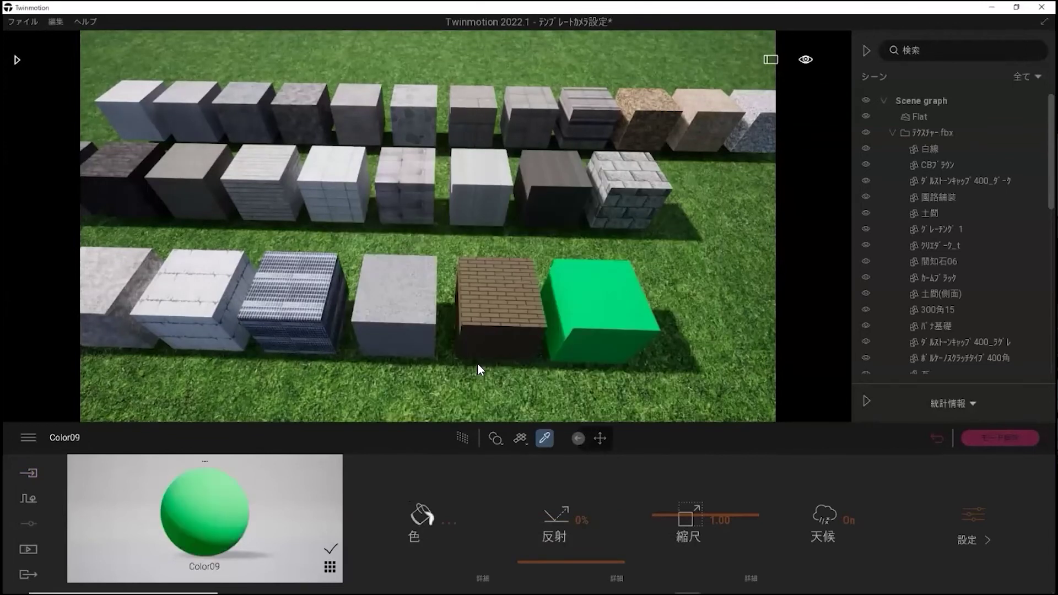
left_click(440, 518)
left_click(515, 273)
left_click(585, 410)
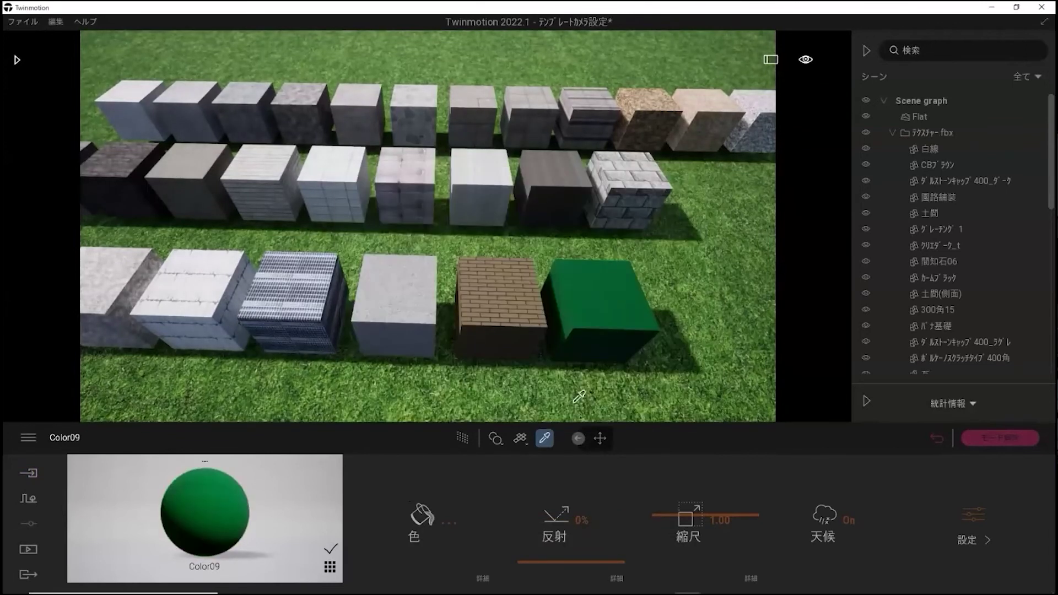
Examine the three recoloured cubes up close and all rows of texture cubes from farther away
scroll(512, 270, "down", 2)
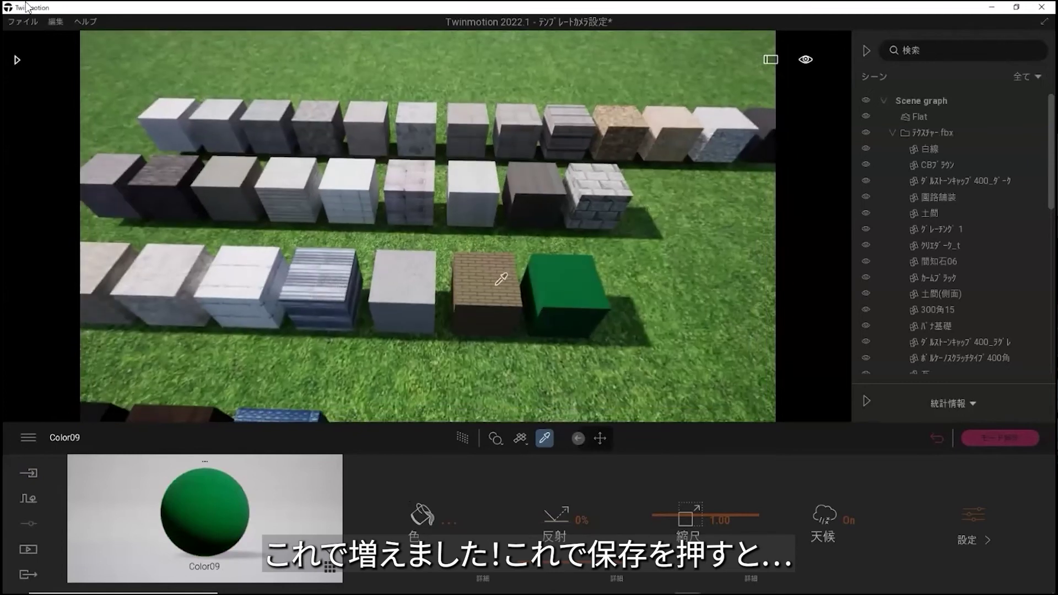
middle_click_drag(467, 273, 493, 262)
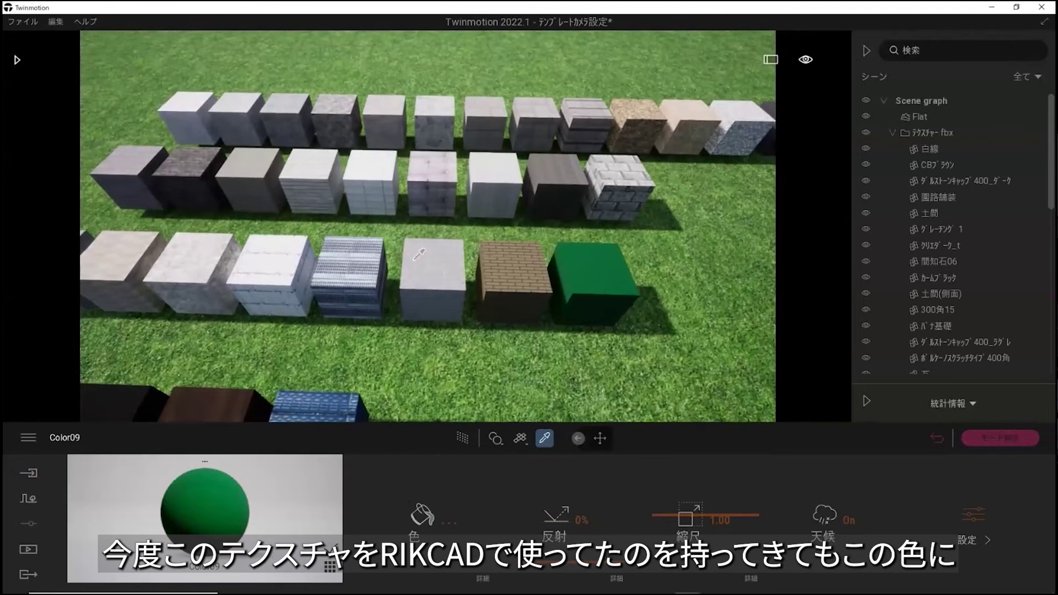
scroll(419, 256, "up", 3)
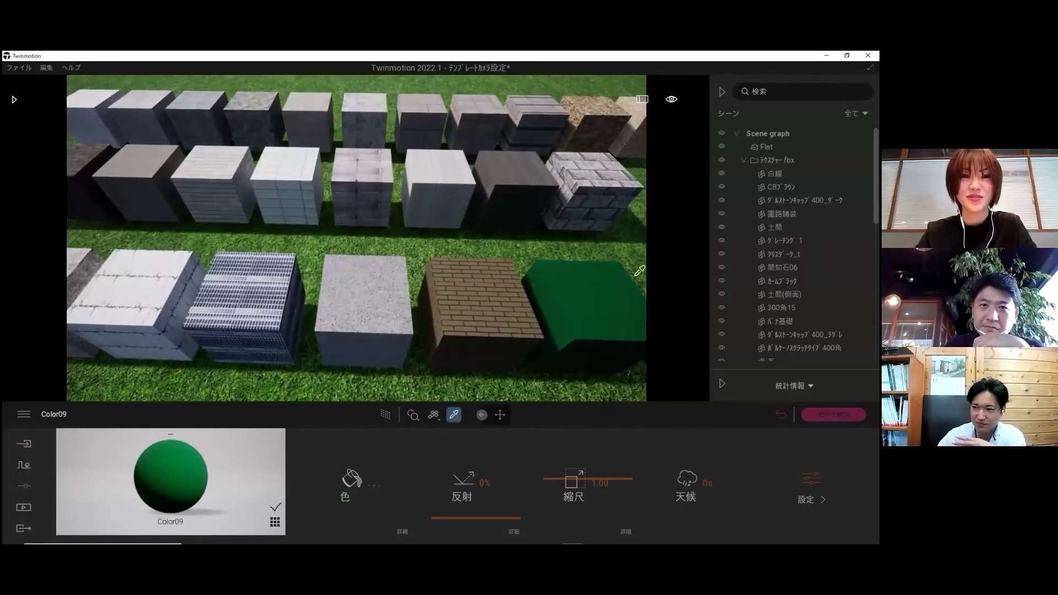
scroll(617, 242, "down", 4)
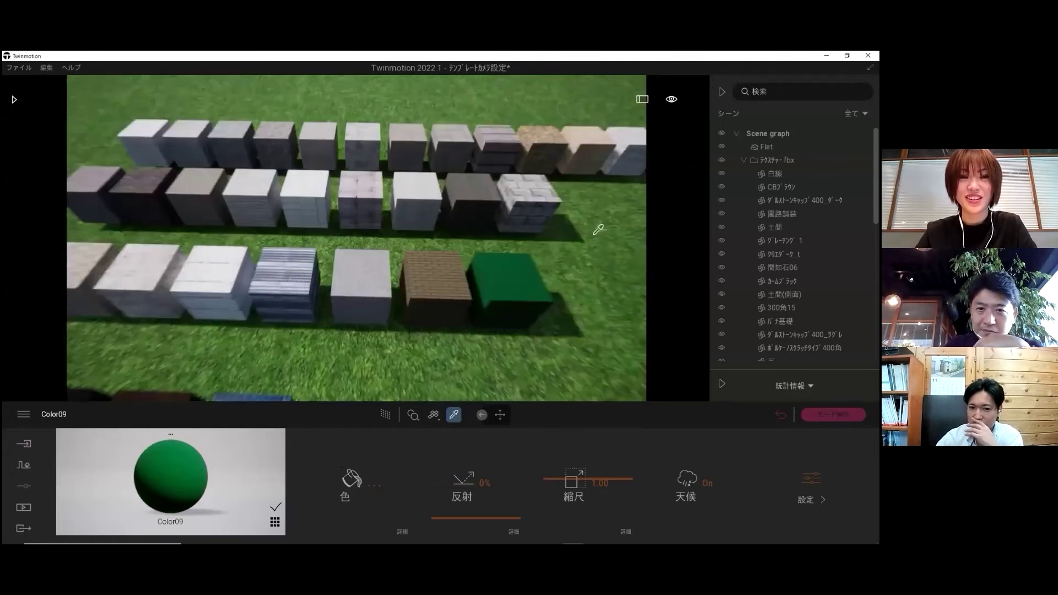
scroll(559, 222, "down", 4)
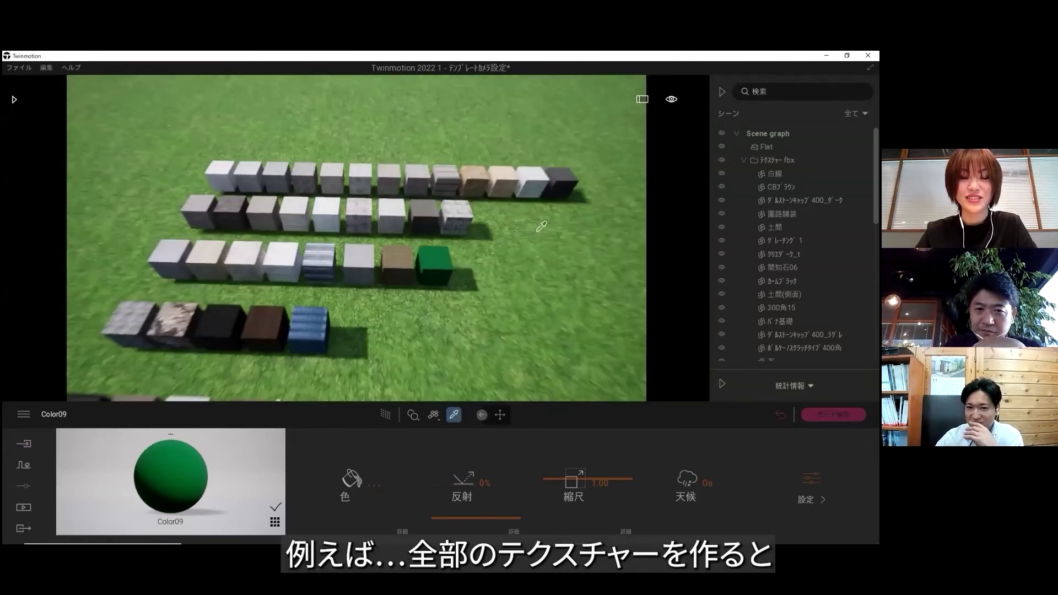
scroll(529, 233, "down", 3)
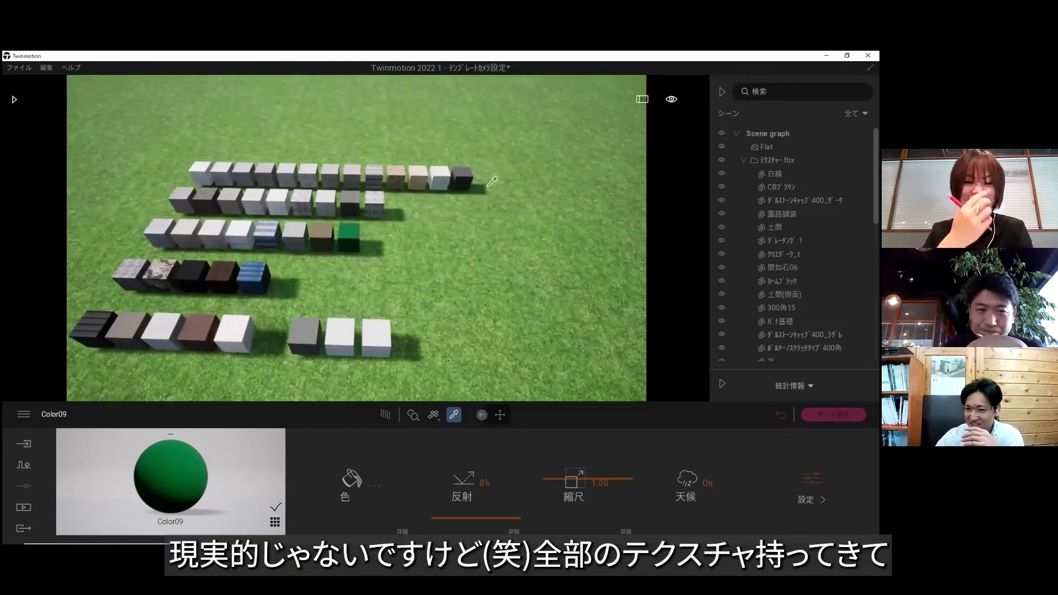
scroll(380, 184, "down", 3)
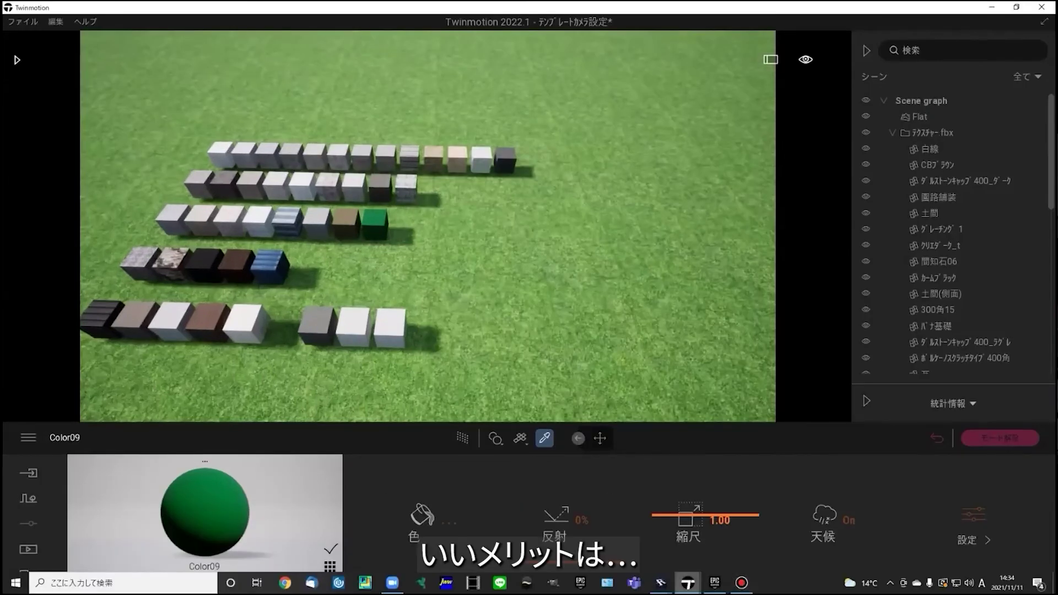
Switch to the テンプレートテクスチャー補正 project window and view the texture cubes beside the house's boundary wall
mouse_move(687, 583)
left_click(520, 531)
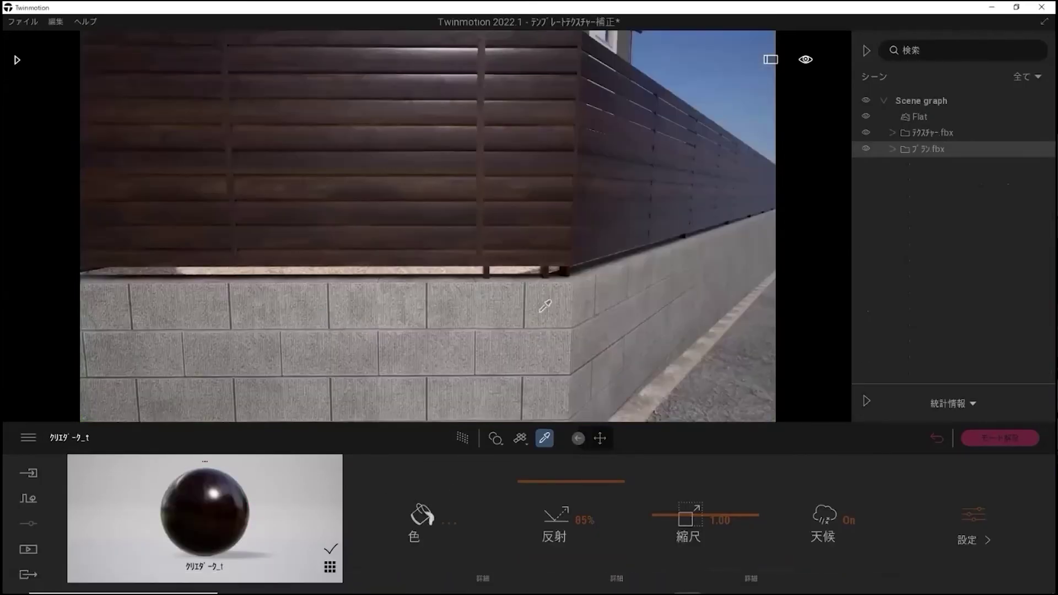
scroll(545, 286, "down", 5)
middle_click_drag(553, 248, 484, 237)
middle_click_drag(392, 266, 353, 303, "shift")
scroll(352, 303, "up", 3)
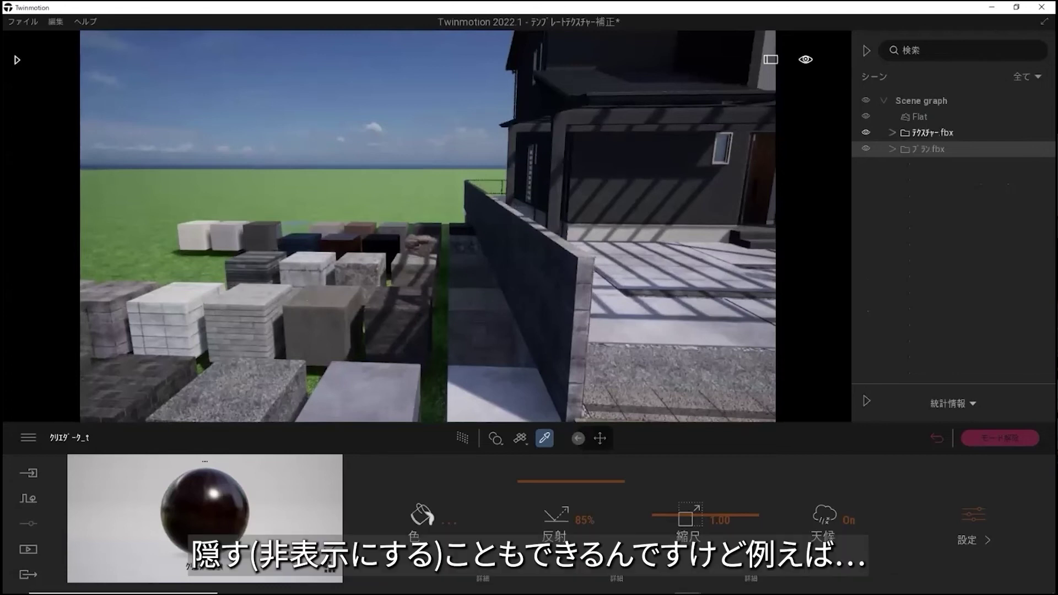
Hide テクスチャー.fbx in the scene and show it again while viewing the front of the house
left_click(866, 132)
key("s")
key("d")
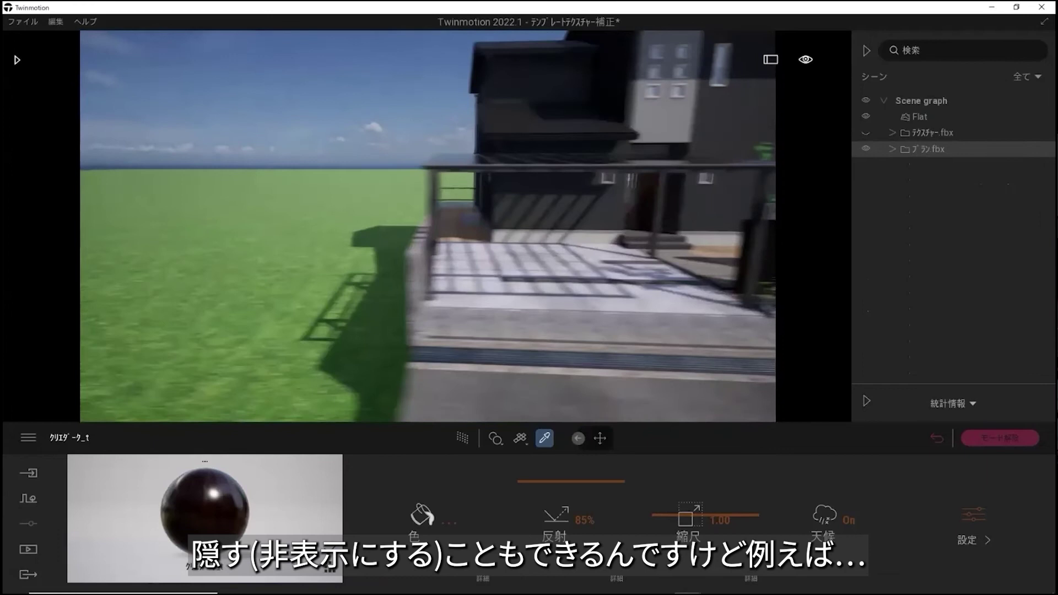
left_click(865, 132)
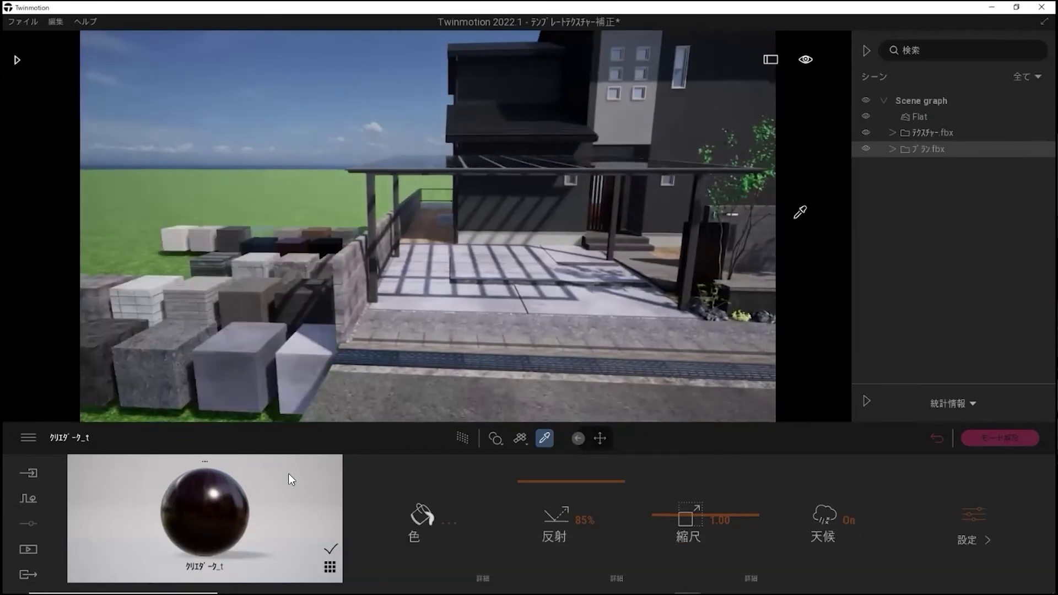
Update the still image 静止画1 with the current view of the carport and the texture cubes
left_click(23, 549)
left_click(238, 496)
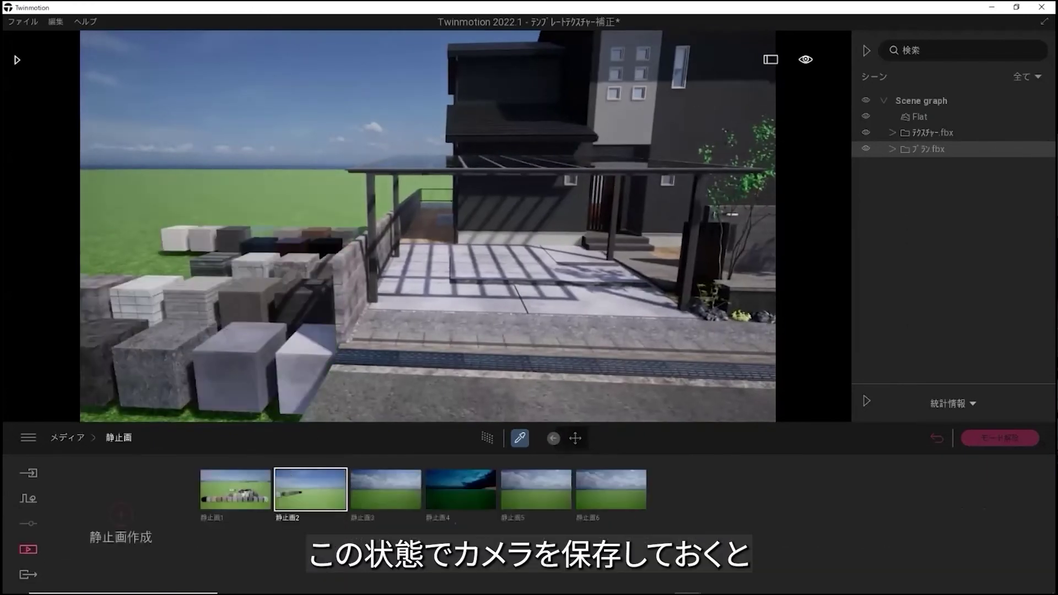
left_click(242, 469)
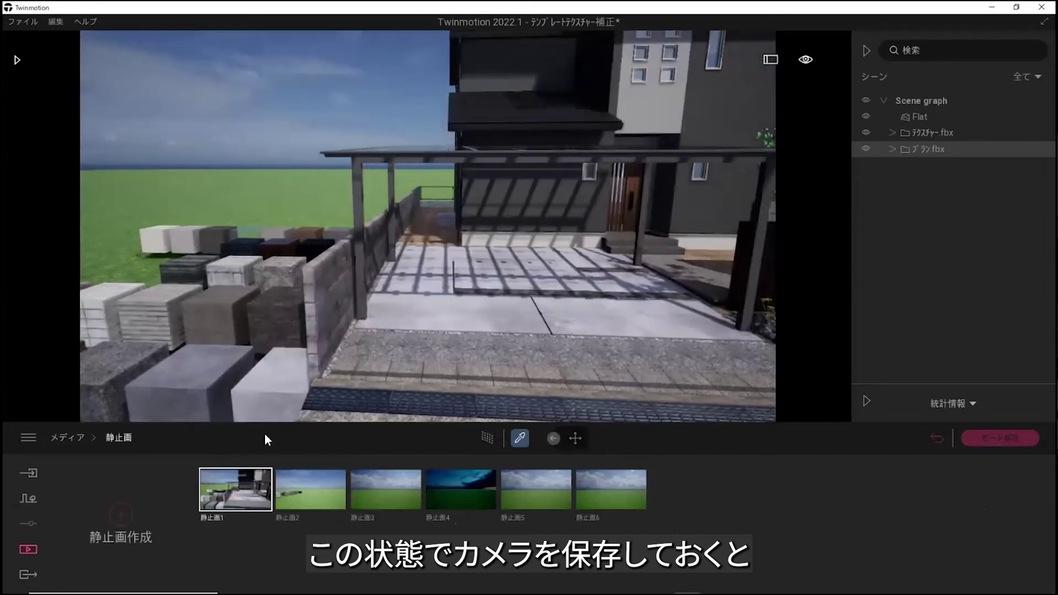
Hide テクスチャー.fbx in the scene and export the still image 静止画1 to the desktop folder
scroll(433, 248, "down", 3)
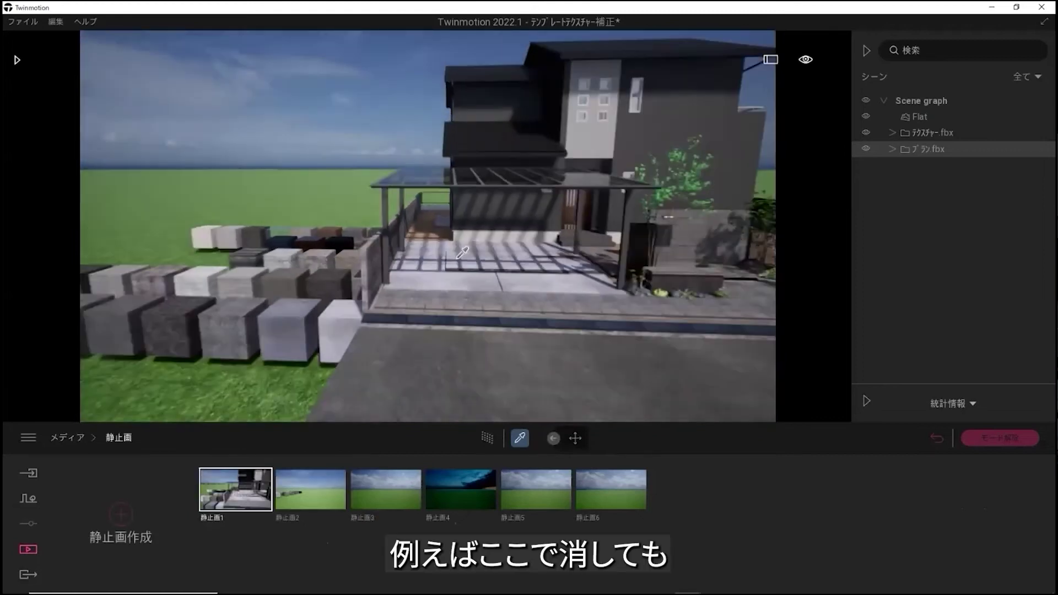
left_click(866, 132)
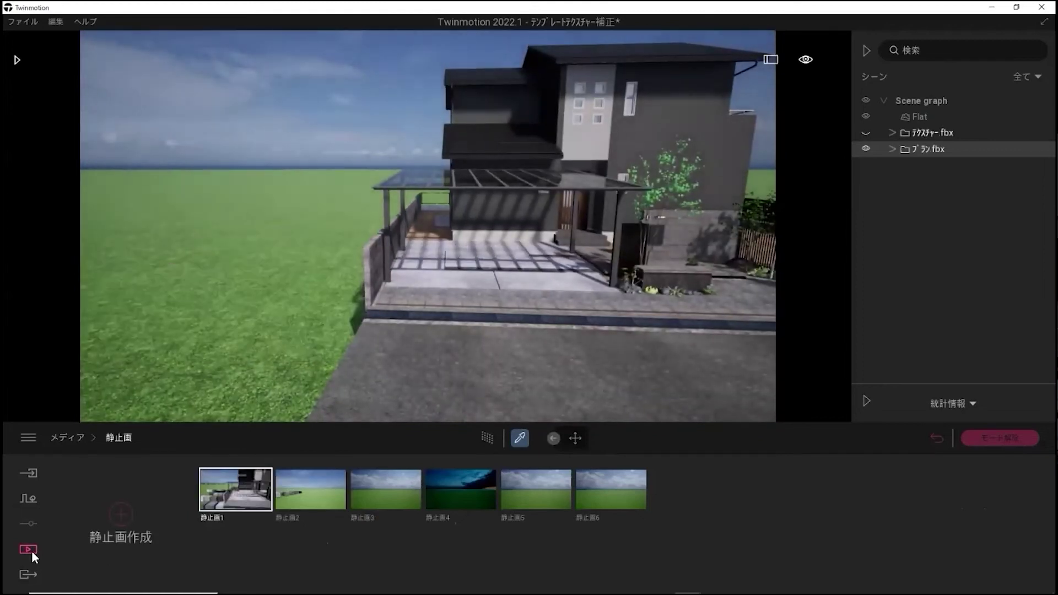
left_click(28, 574)
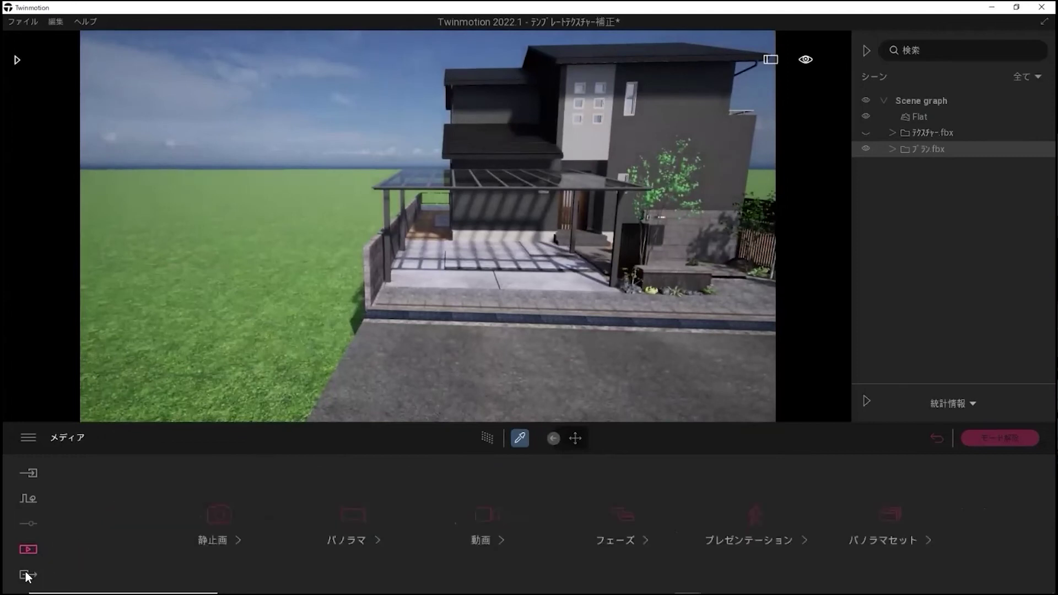
left_click(135, 518)
left_click(163, 184)
left_click(811, 435)
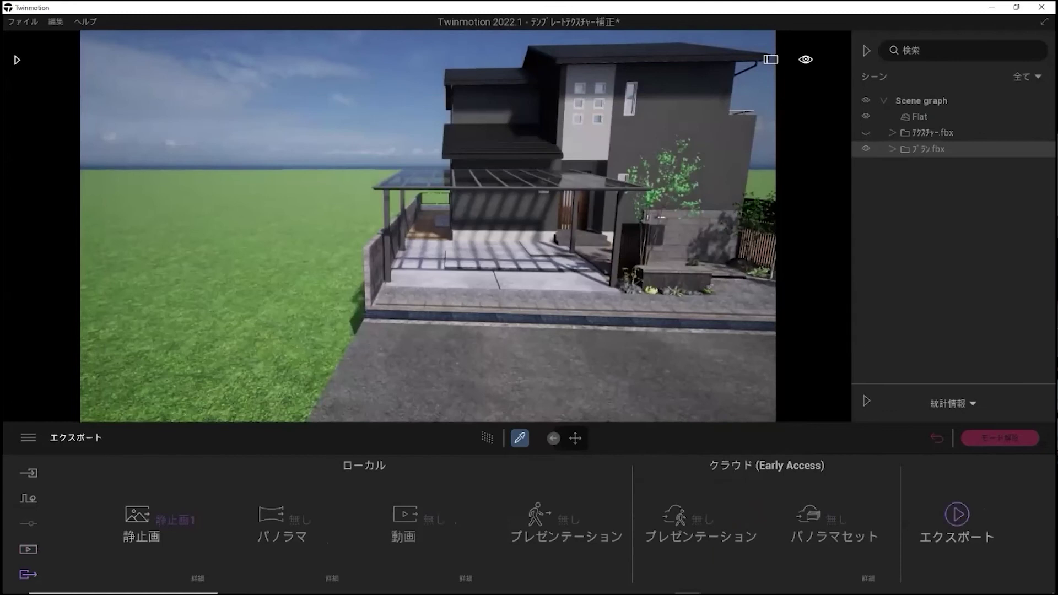
left_click(957, 514)
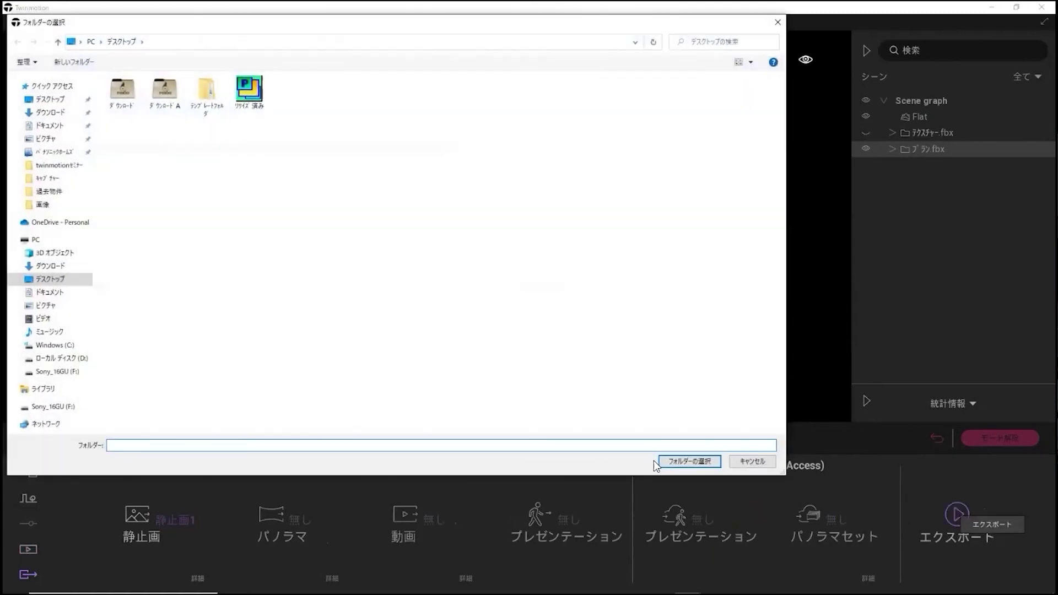
left_click(679, 462)
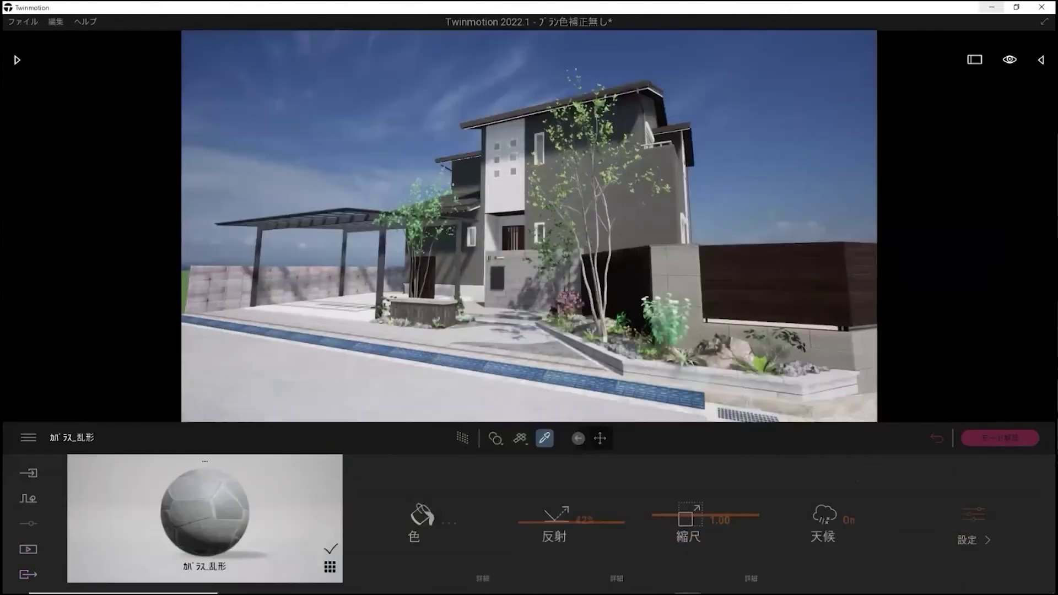
Open the exported 静止画1.png from the desktop to check the rendered image
key("super+d")
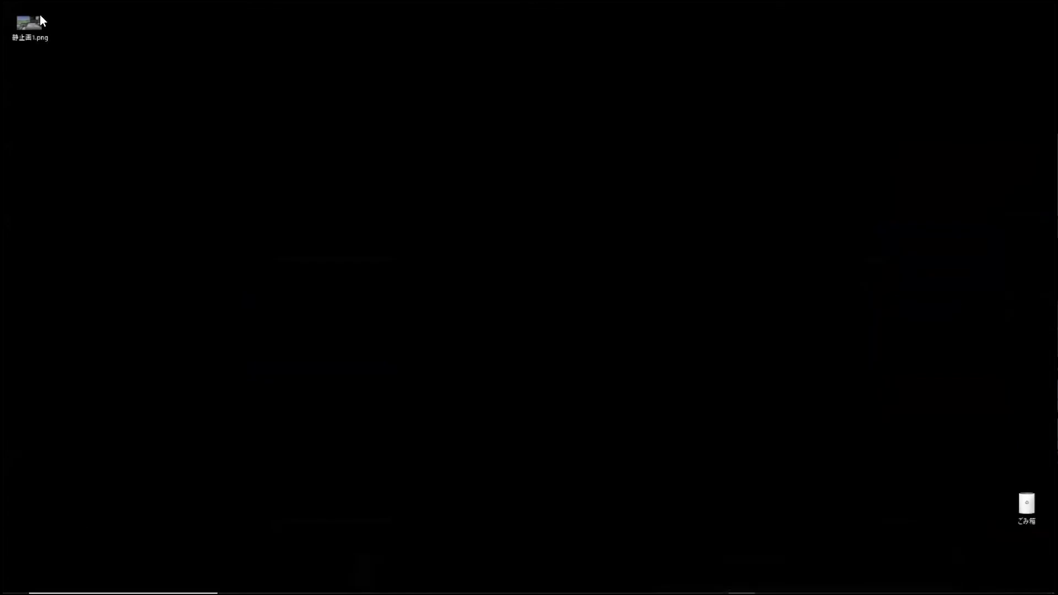
double_click(33, 23)
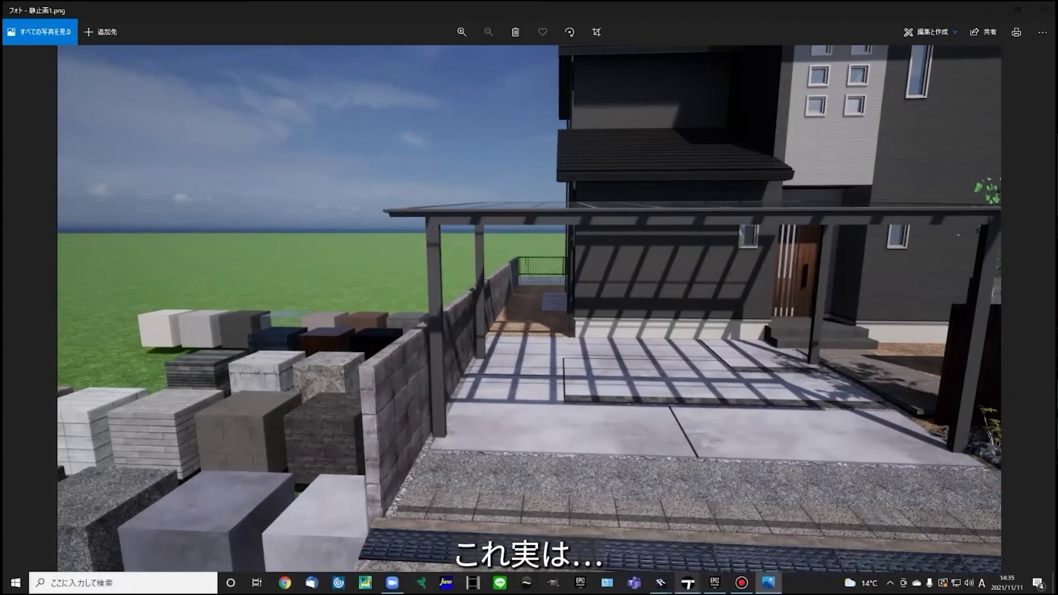
Return to the テンプレートテクスチャー補正 project in Twinmotion, show テクスチャー.fbx and delete it from the scene
left_click(687, 582)
left_click(866, 132)
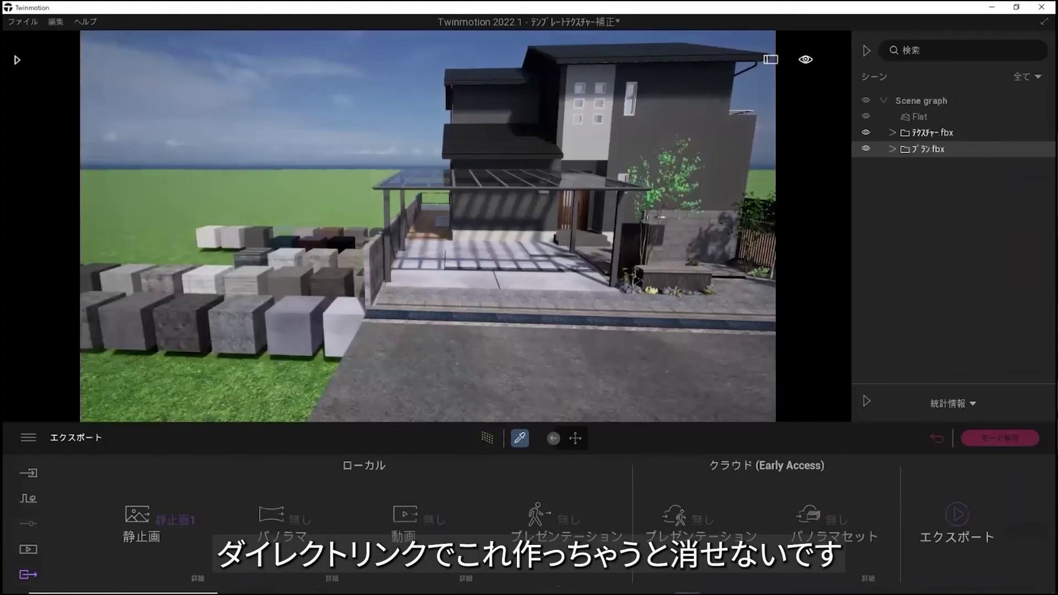
key("w")
key("a")
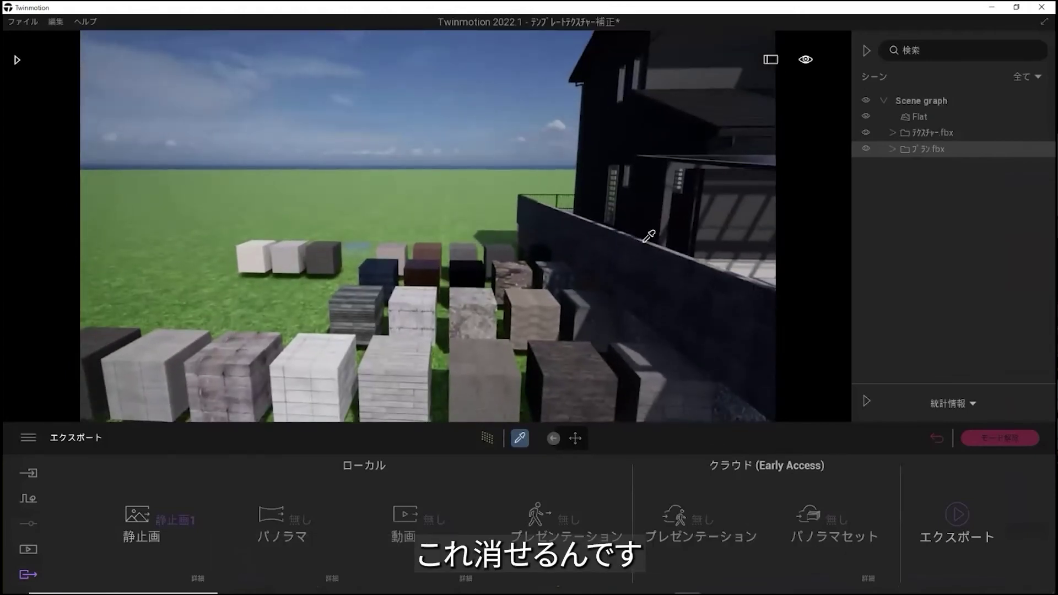
left_click(931, 132)
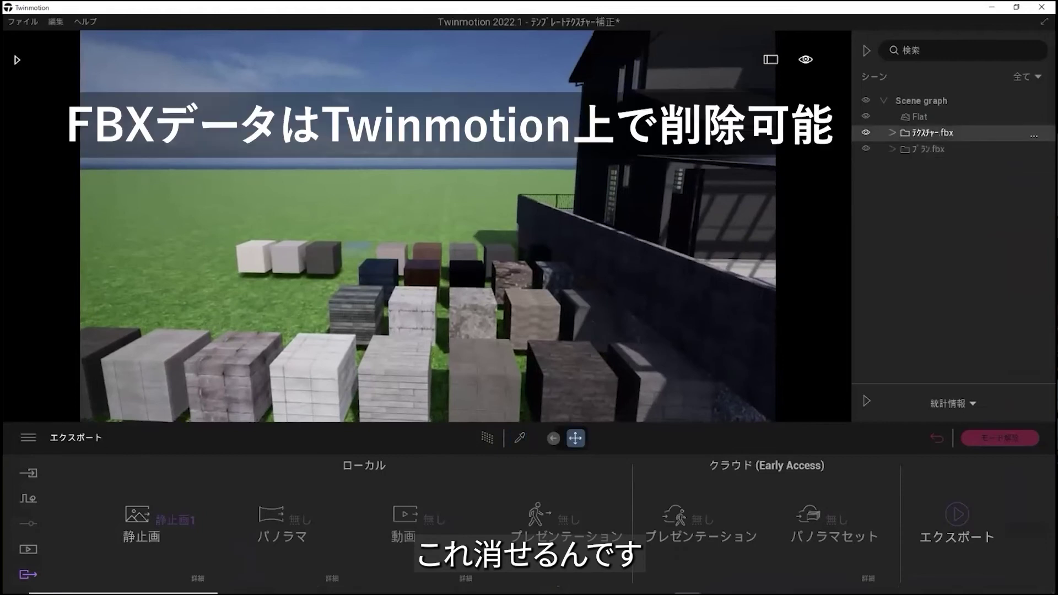
key("Delete")
key("s")
right_click_drag(647, 363, 682, 292)
key("d")
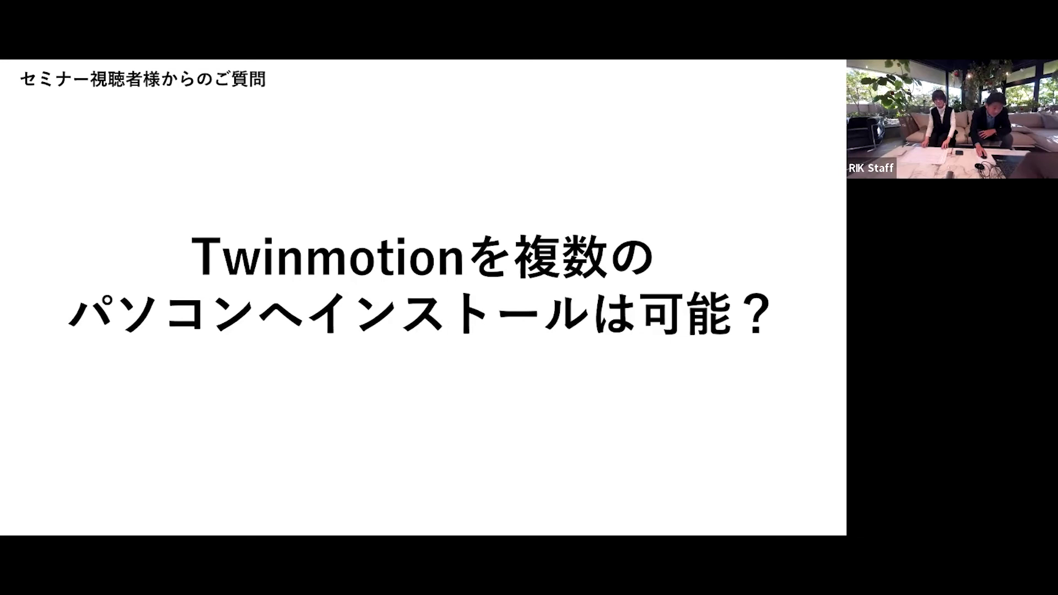
key("Right")
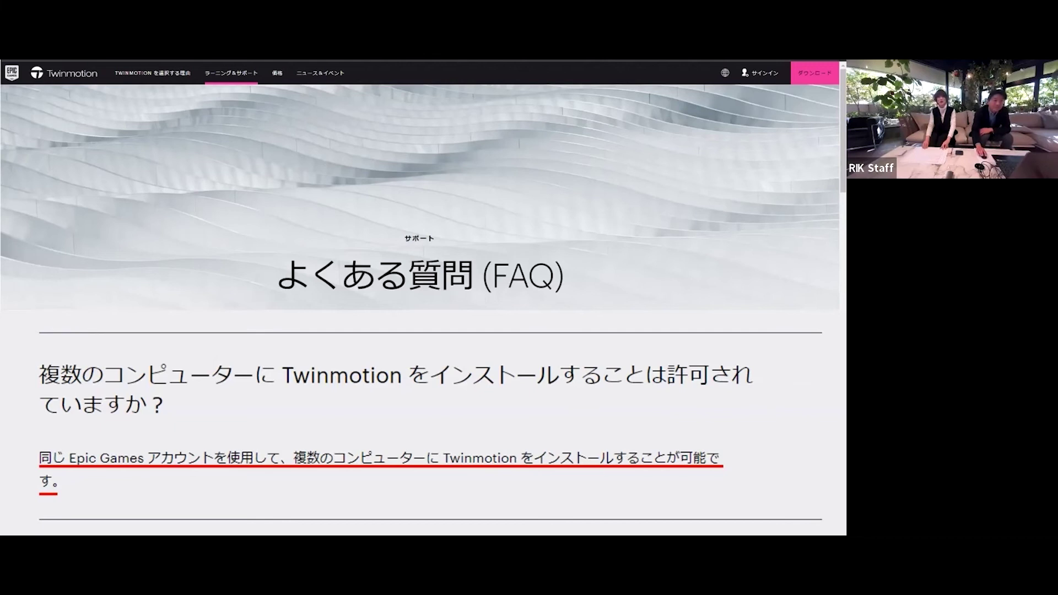
key("Right")
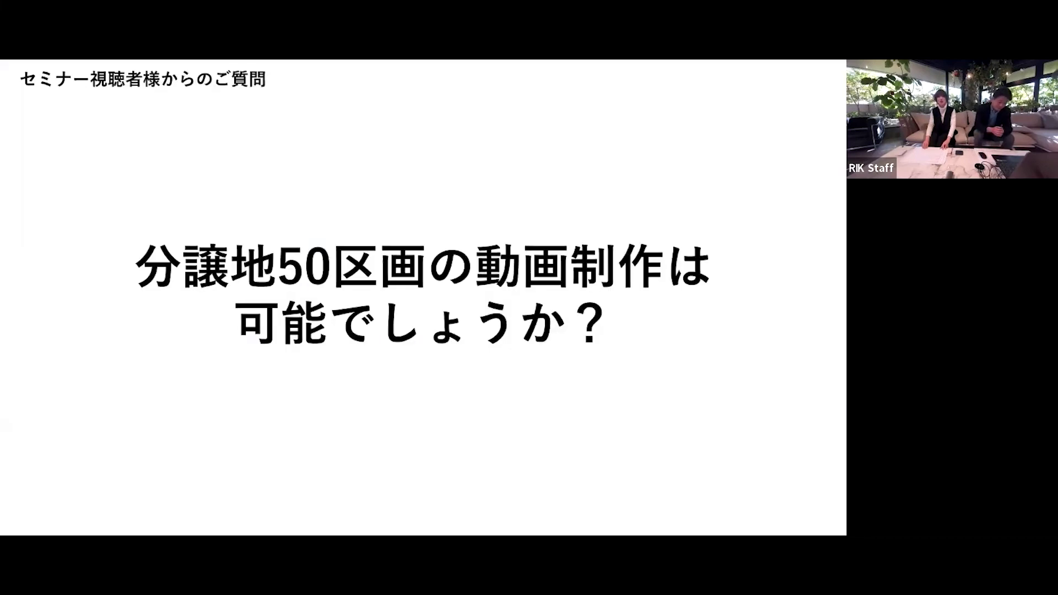